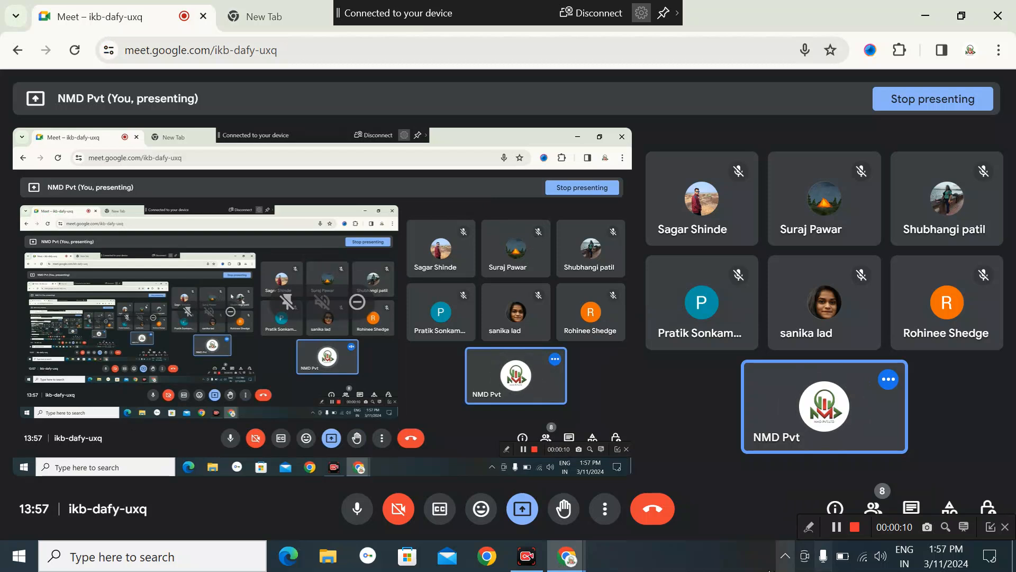
left_click(259, 18)
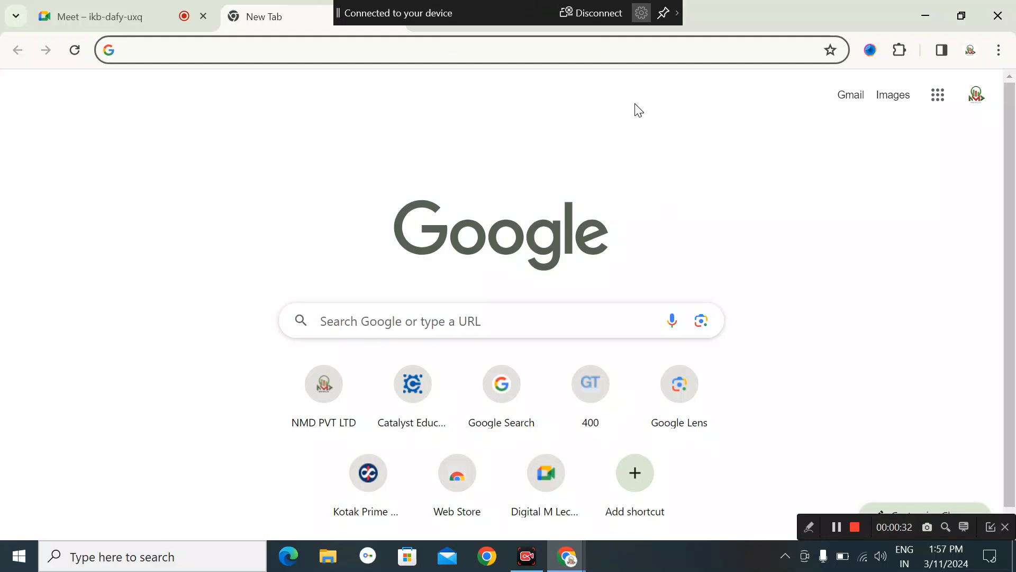
left_click(143, 19)
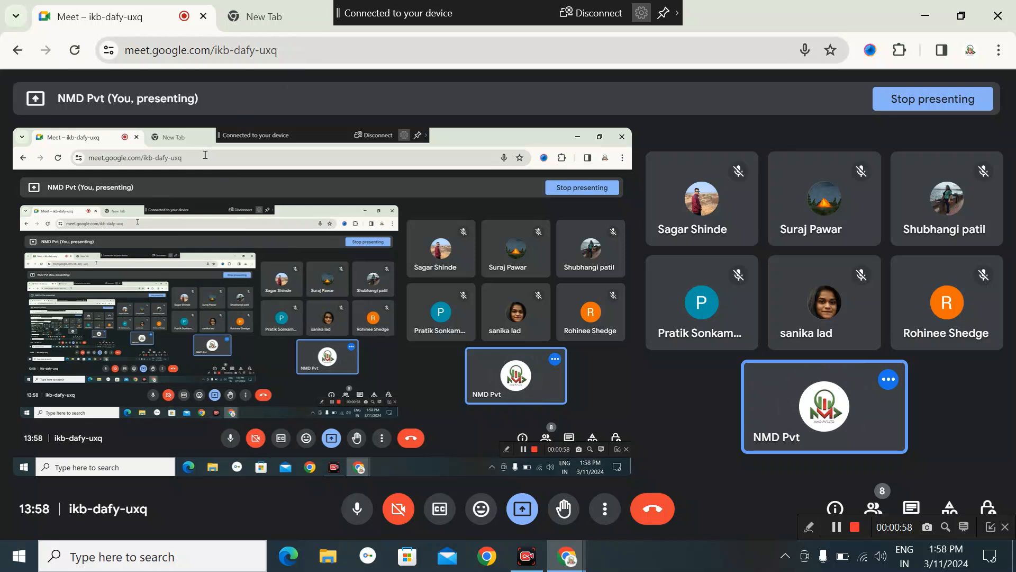
mouse_move(283, 19)
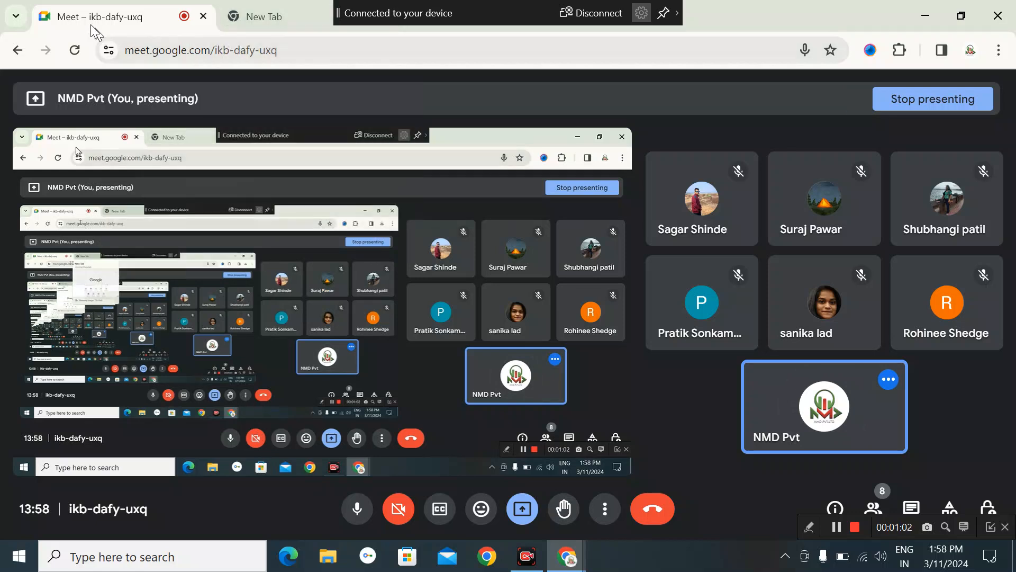
mouse_move(107, 18)
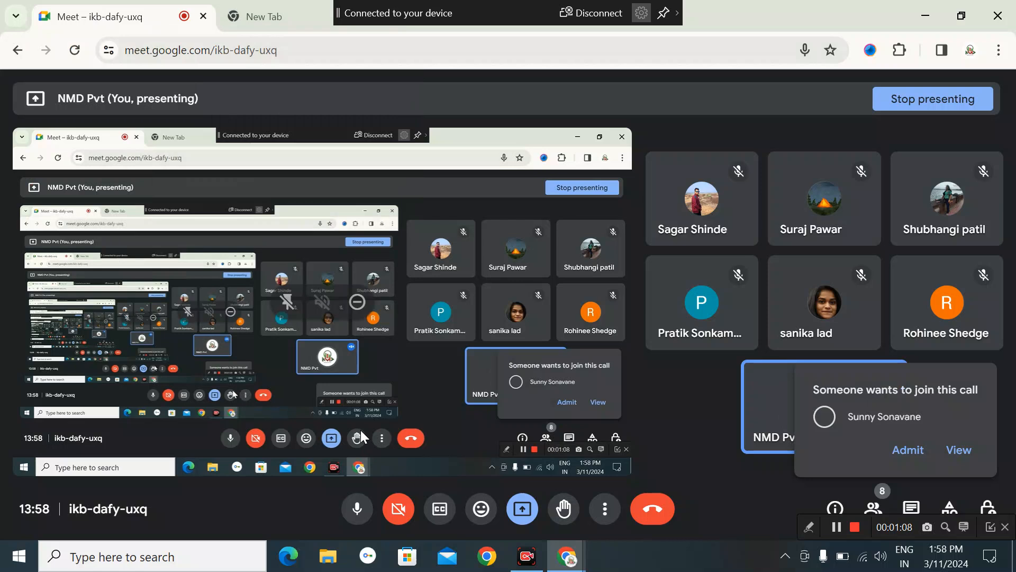
Admit the waiting participant to the Meet call.
left_click(900, 452)
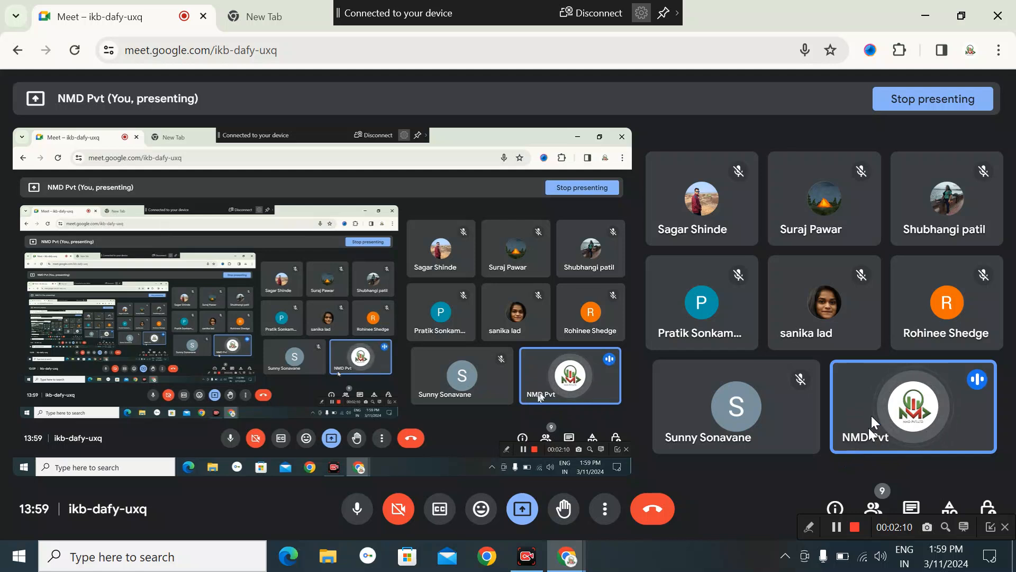
mouse_move(935, 335)
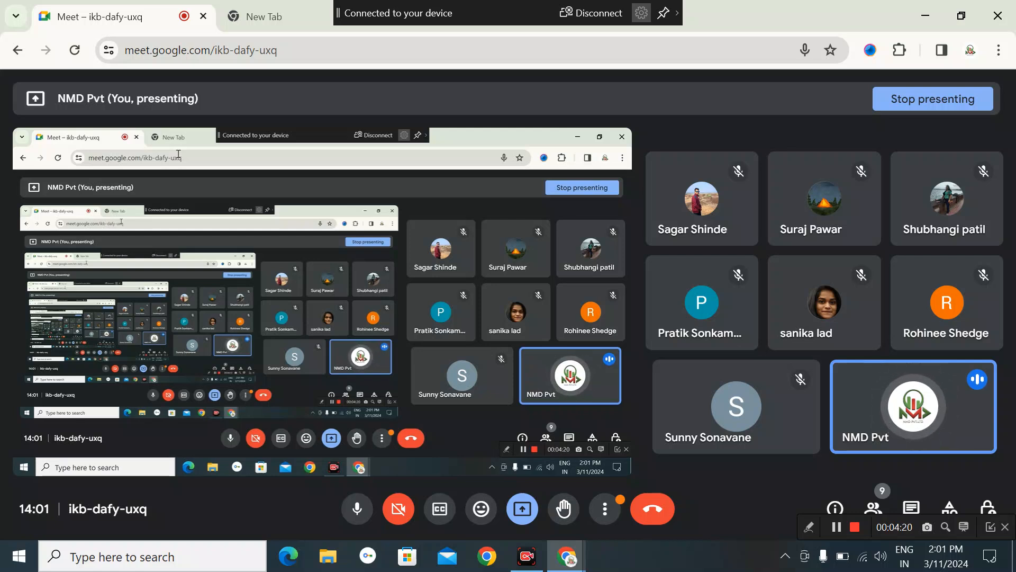
In the empty browser tab, search Google for "google ads" and open the Google Ads home page.
left_click(280, 5)
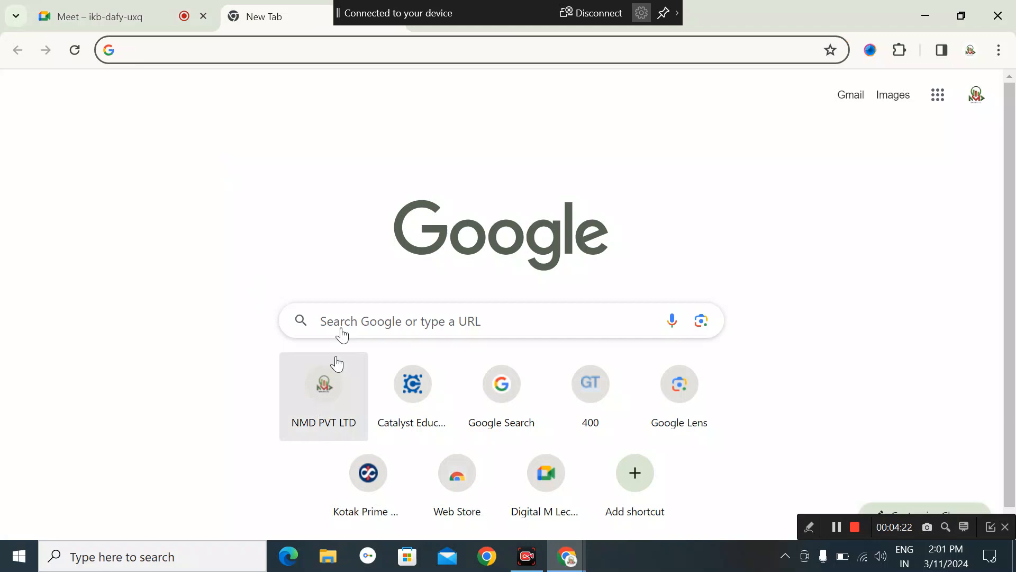
left_click(358, 322)
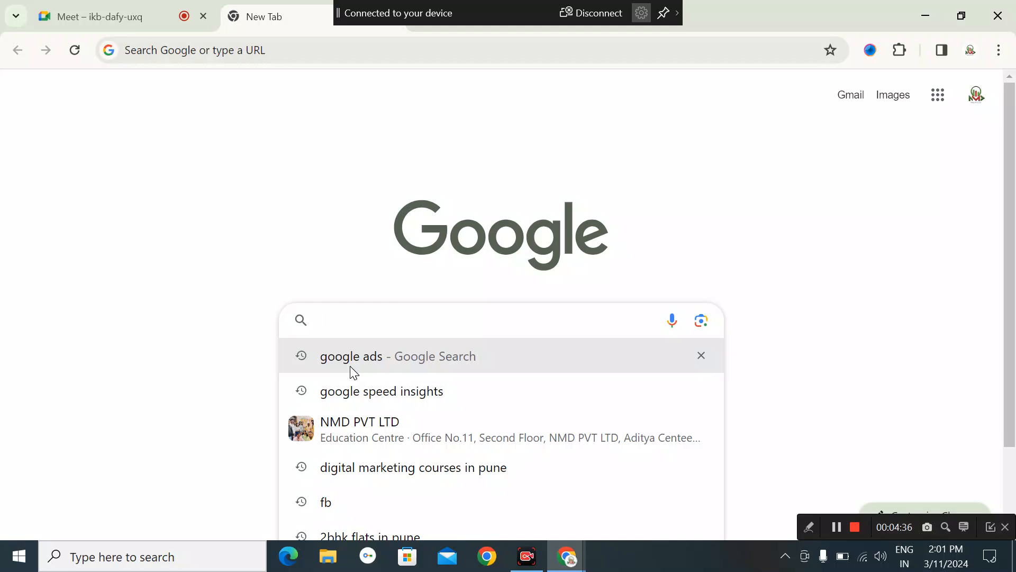
left_click(352, 368)
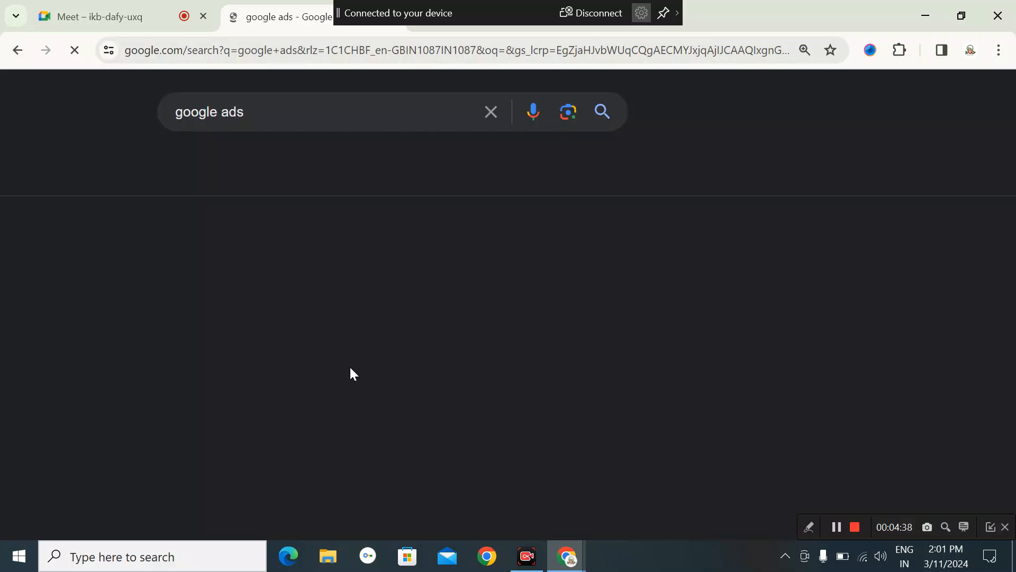
scroll(345, 343, "down", 4)
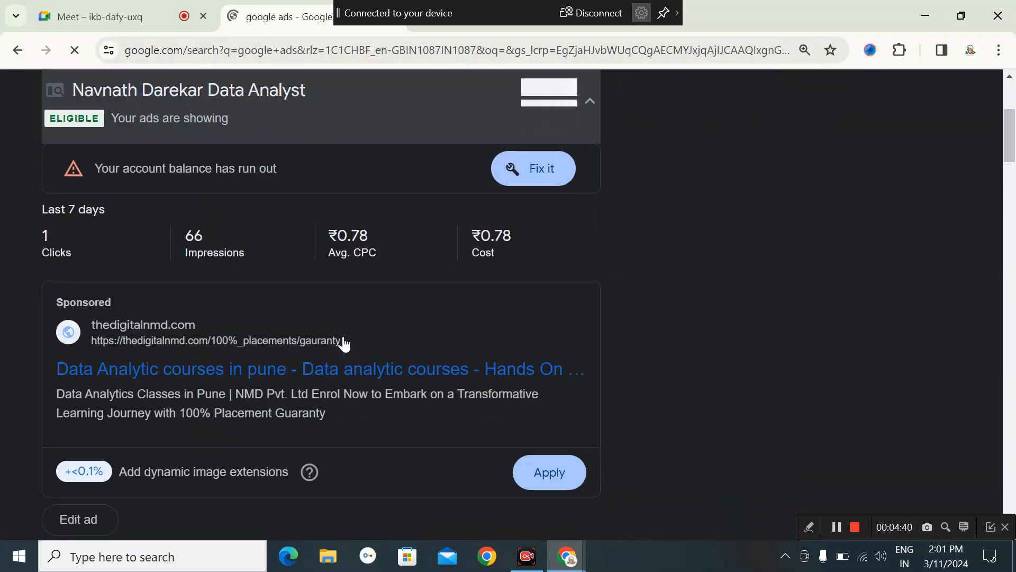
scroll(318, 286, "up", 4)
scroll(249, 122, "down", 7)
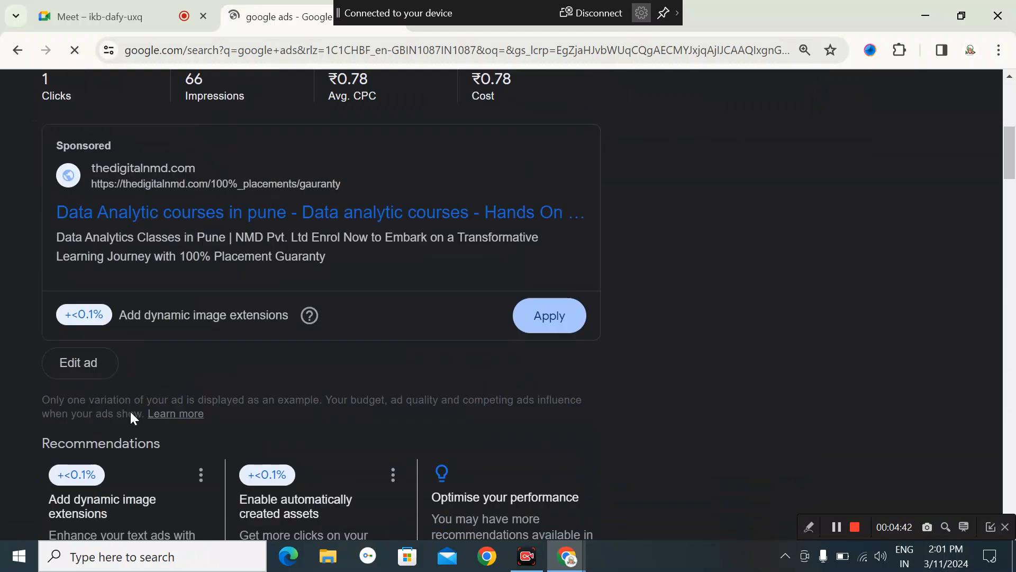
scroll(132, 416, "down", 15)
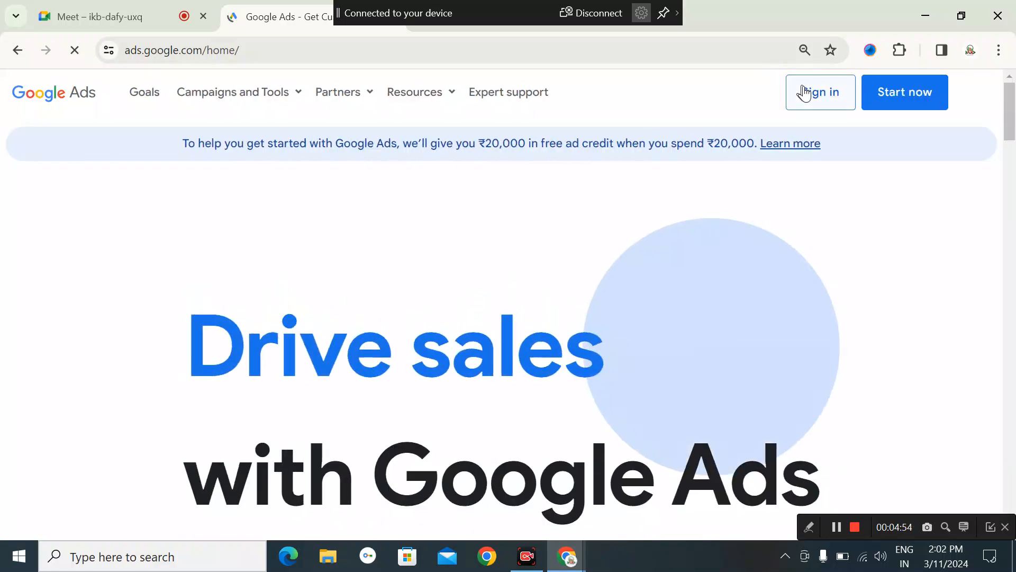
Sign in to Google Ads and select the active Catalyst account from the account list.
left_click(809, 93)
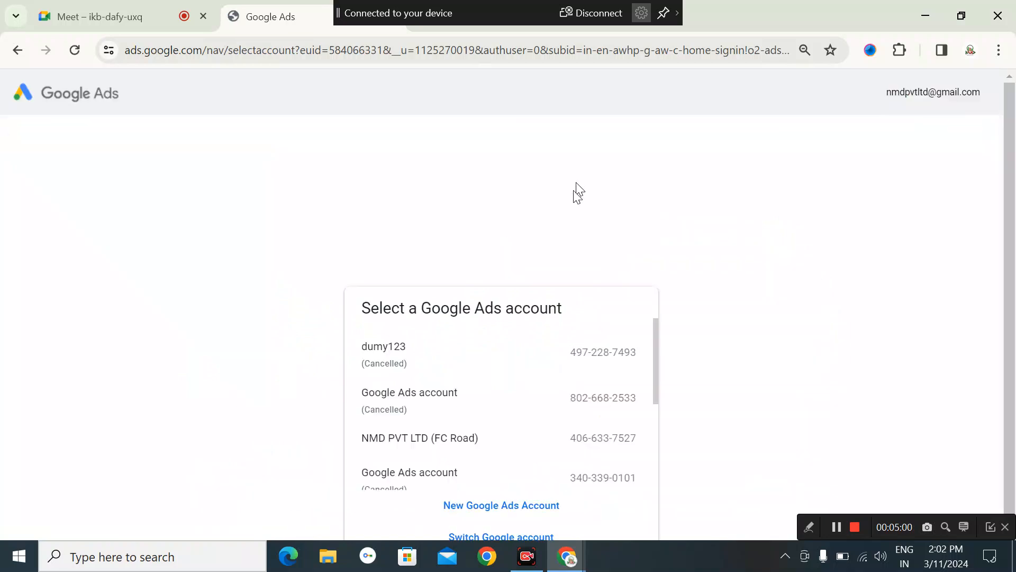
scroll(463, 415, "down", 3)
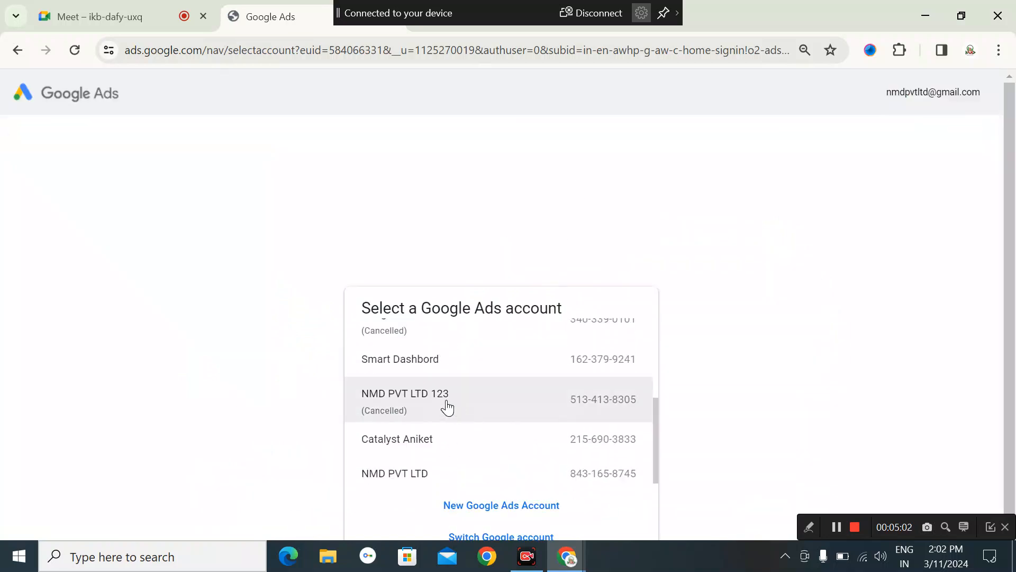
scroll(477, 453, "down", 1)
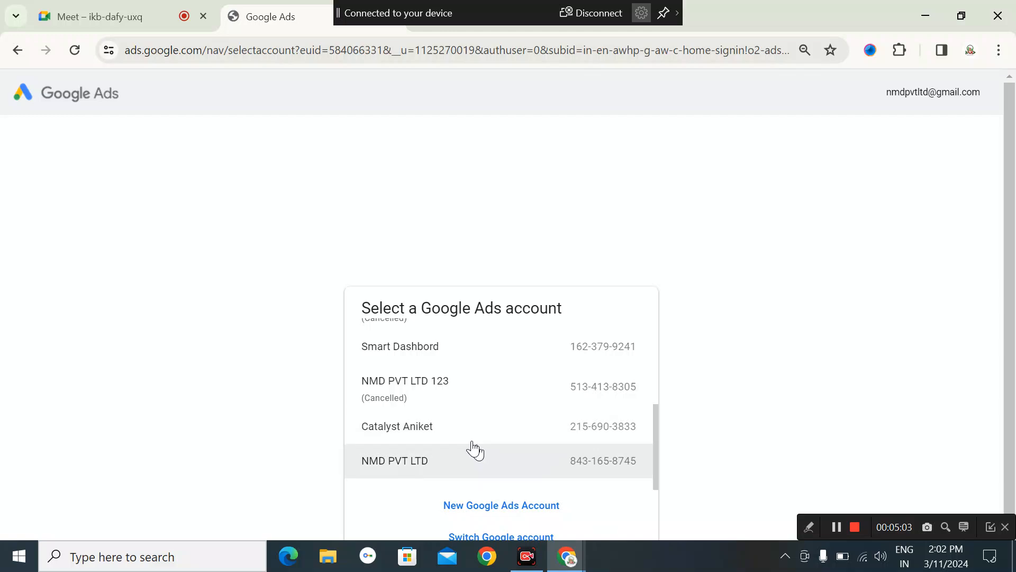
left_click(431, 440)
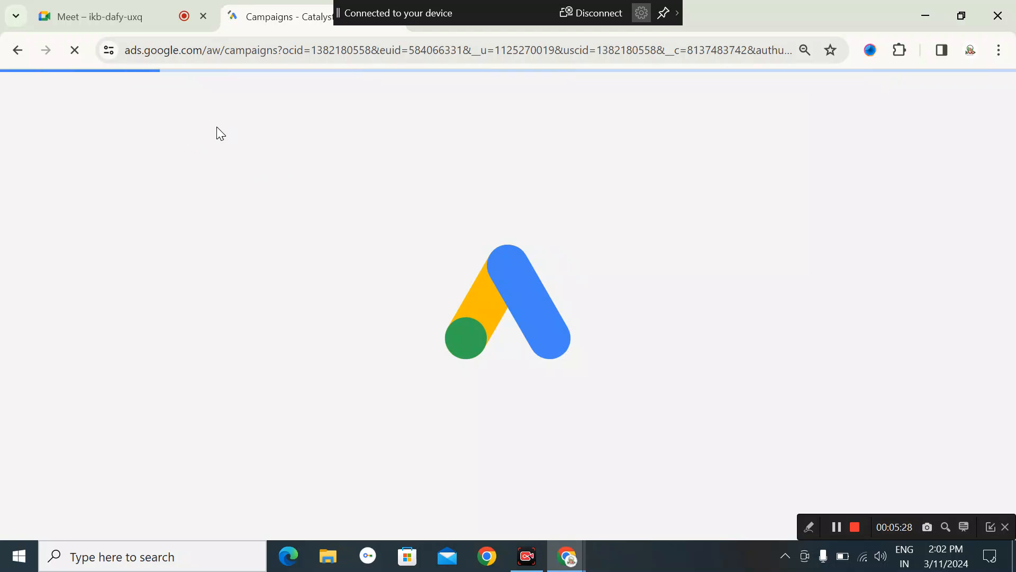
left_click(68, 1)
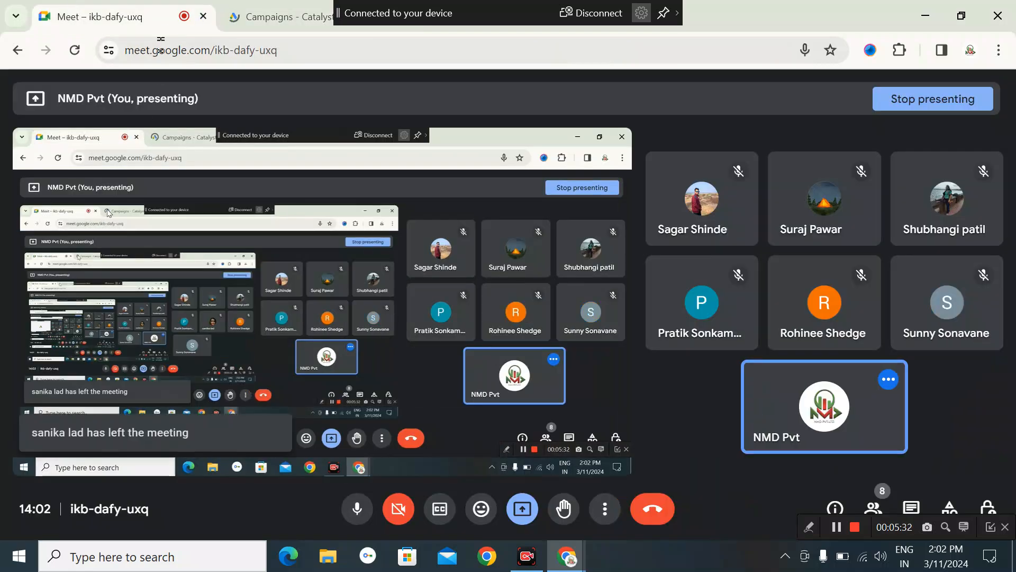
left_click(240, 16)
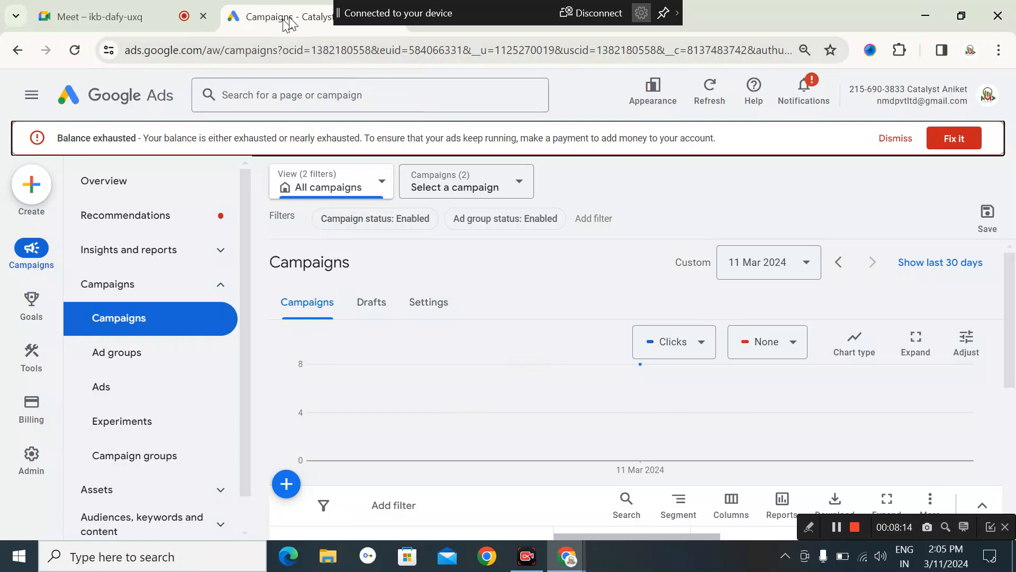
View the list of Google Ads accounts available under the signed-in profile and close it.
left_click(984, 95)
scroll(794, 339, "down", 4)
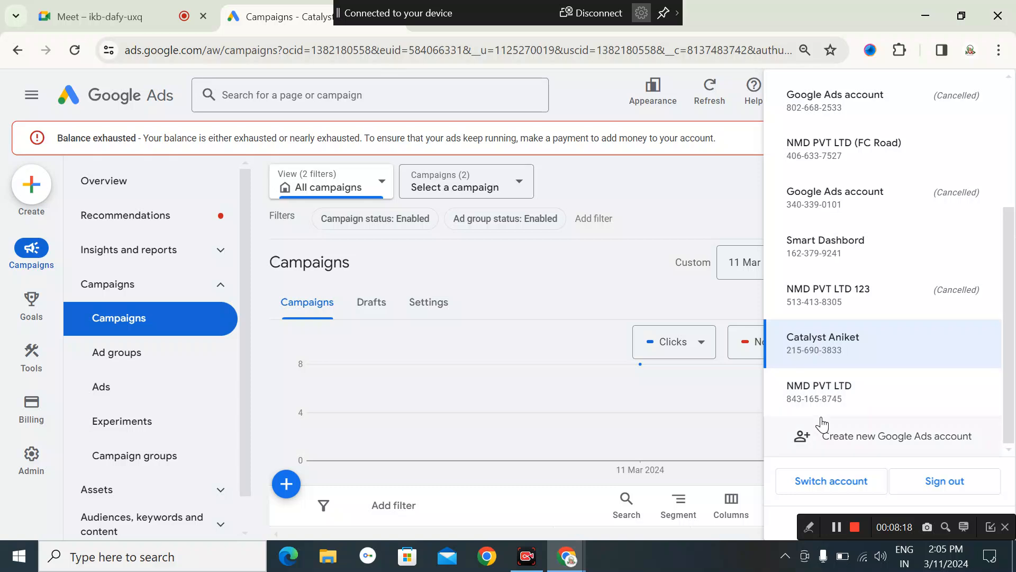
left_click(526, 400)
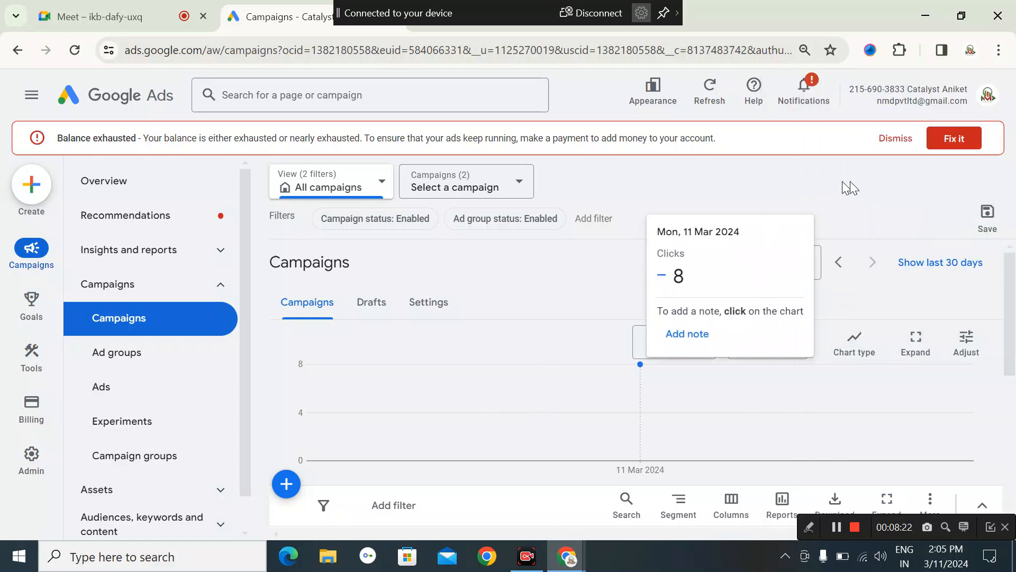
Open the account's Overview page and dismiss the exhausted-balance alert and the account notification banner.
left_click(896, 138)
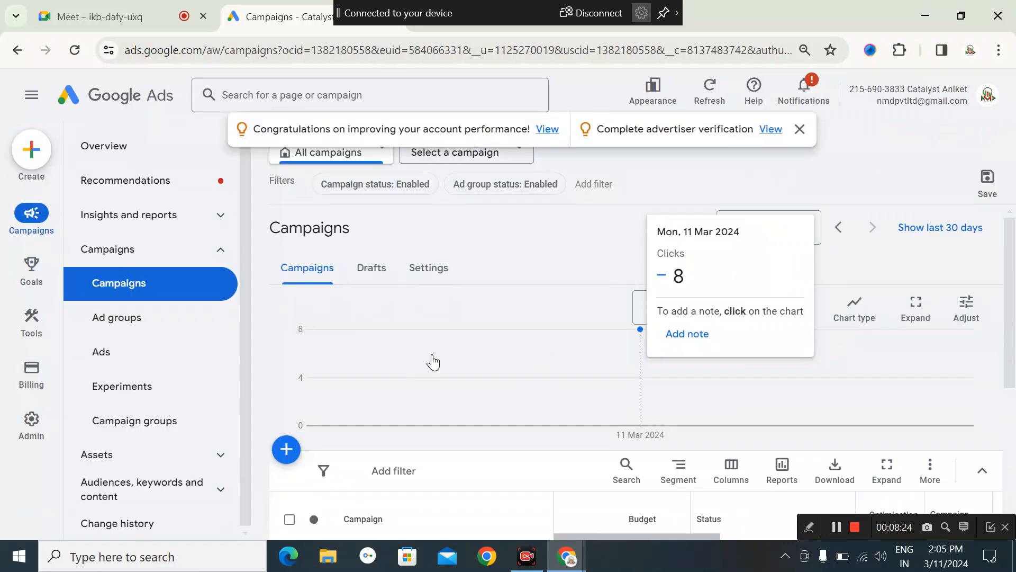
scroll(397, 393, "down", 4)
scroll(297, 407, "up", 4)
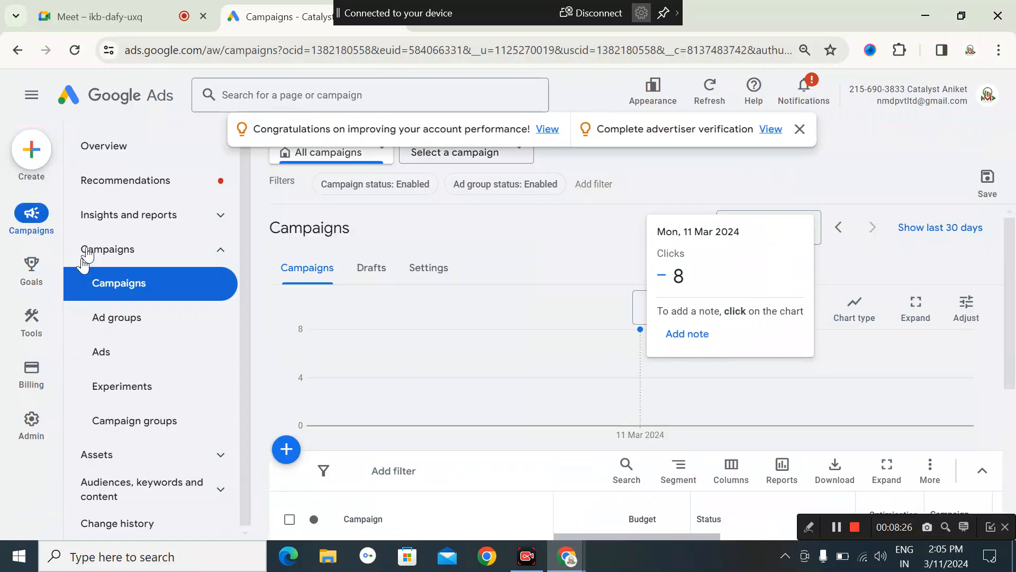
left_click(109, 158)
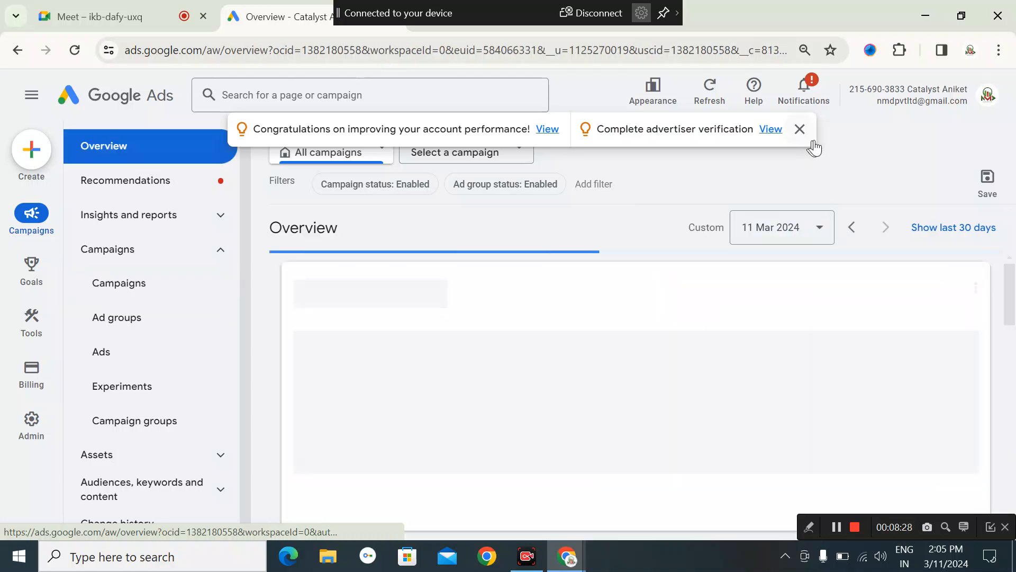
left_click(801, 130)
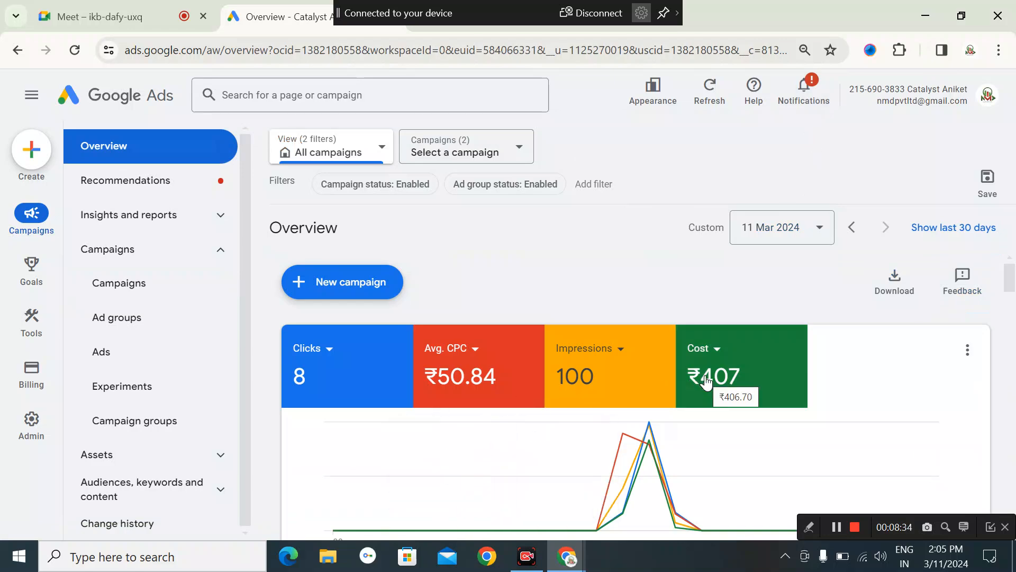
Examine the Overview page's diagnostics, optimisation score, campaign and keyword summaries, ad previews, searches, billing and draft campaigns.
scroll(352, 358, "down", 10)
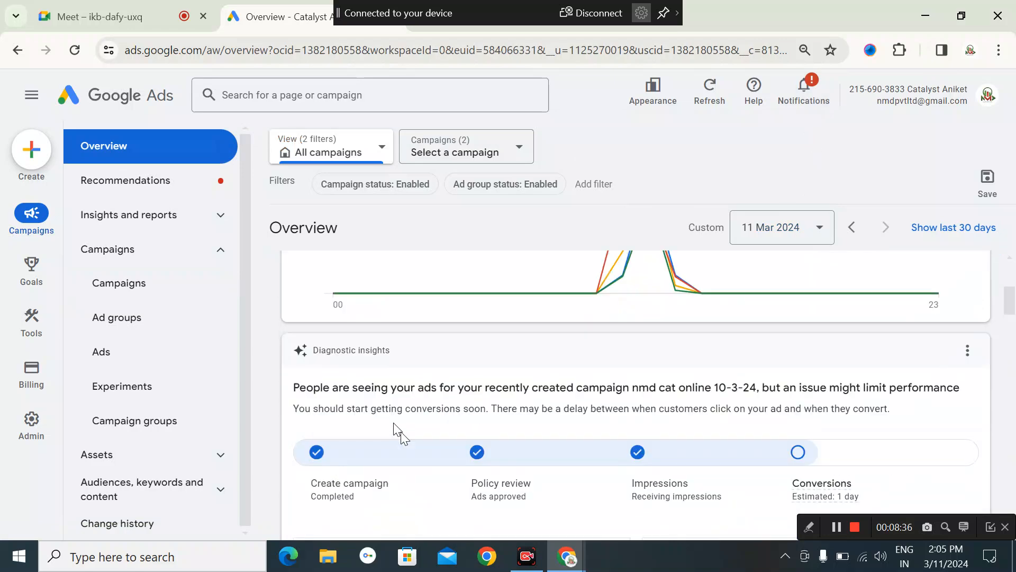
scroll(443, 444, "down", 7)
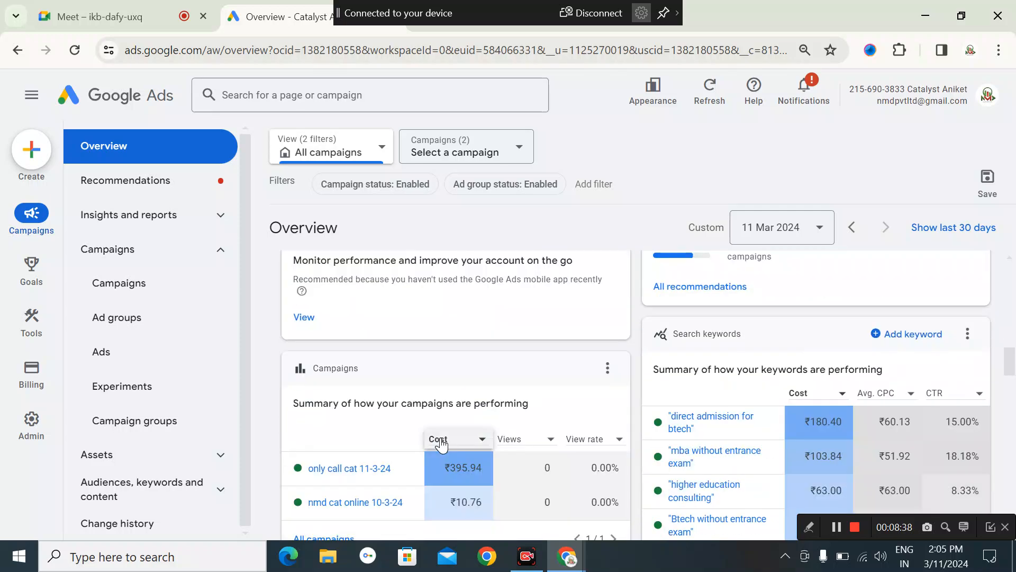
scroll(682, 452, "up", 6)
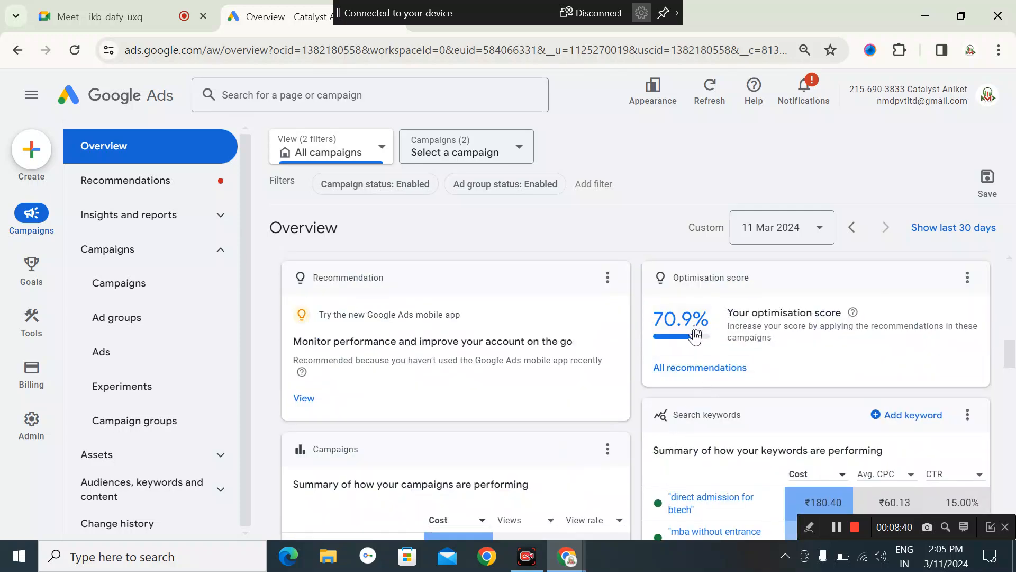
scroll(695, 342, "down", 3)
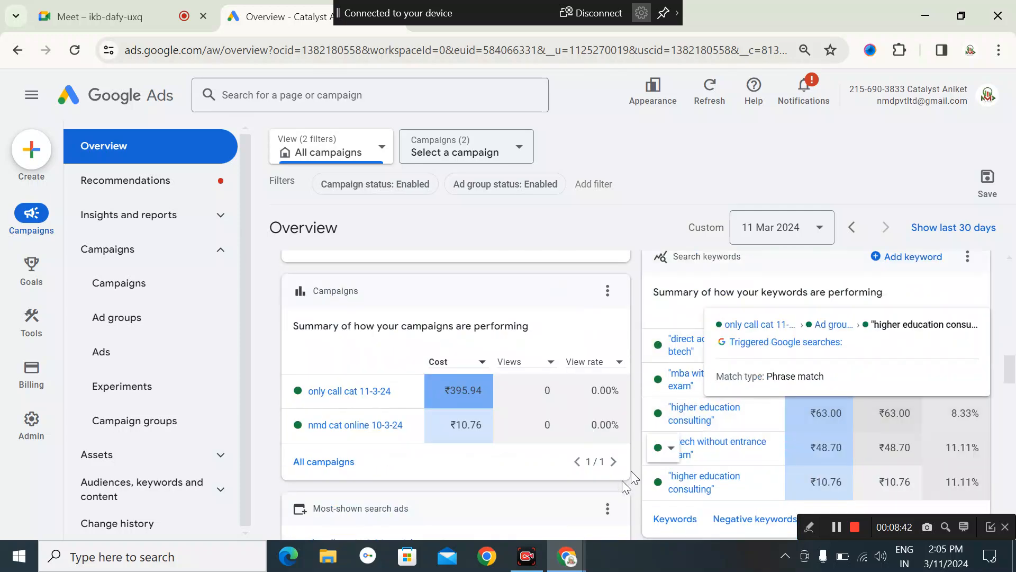
scroll(593, 418, "down", 5)
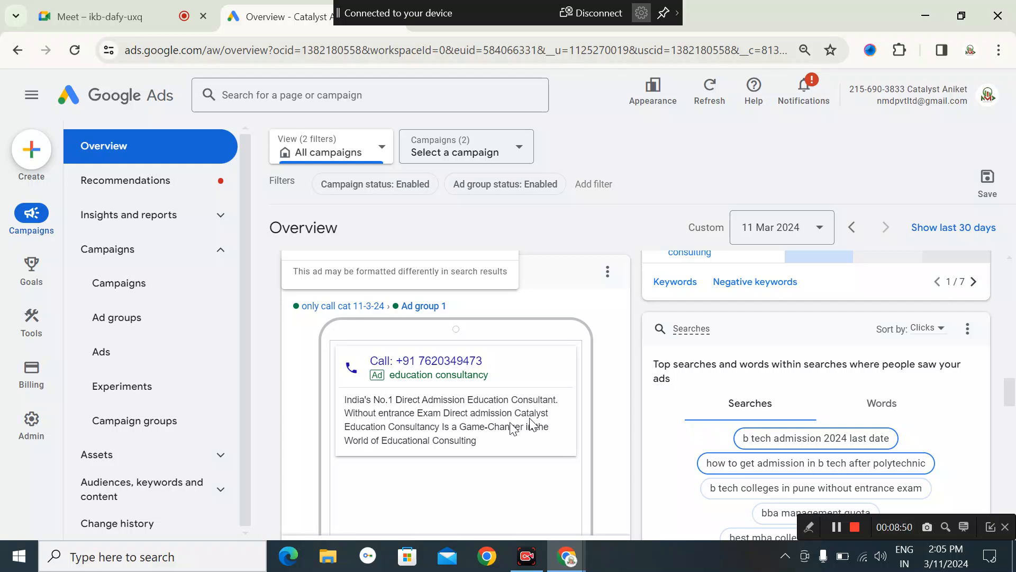
scroll(400, 421, "down", 6)
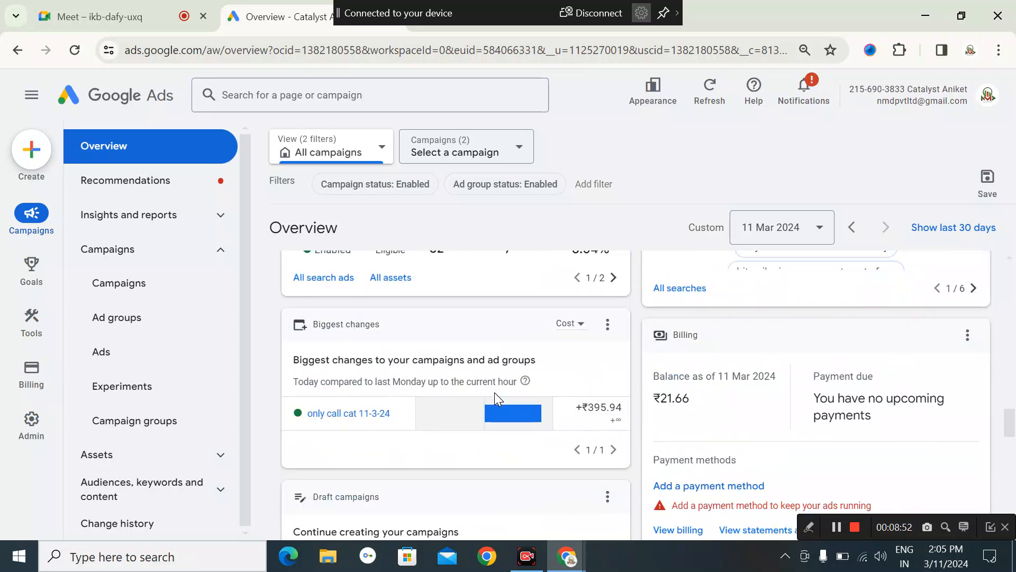
scroll(516, 408, "down", 3)
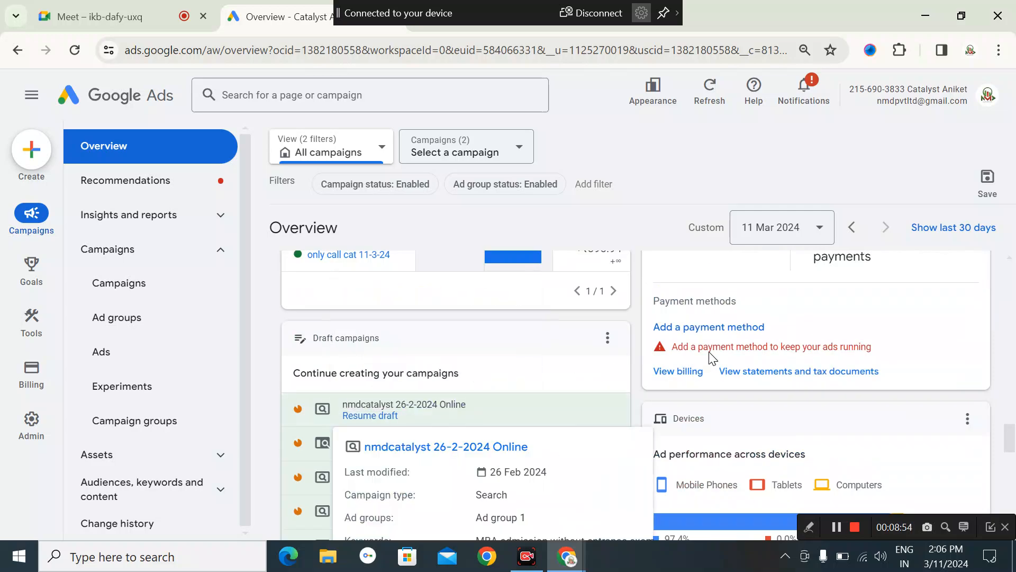
scroll(699, 380, "up", 2)
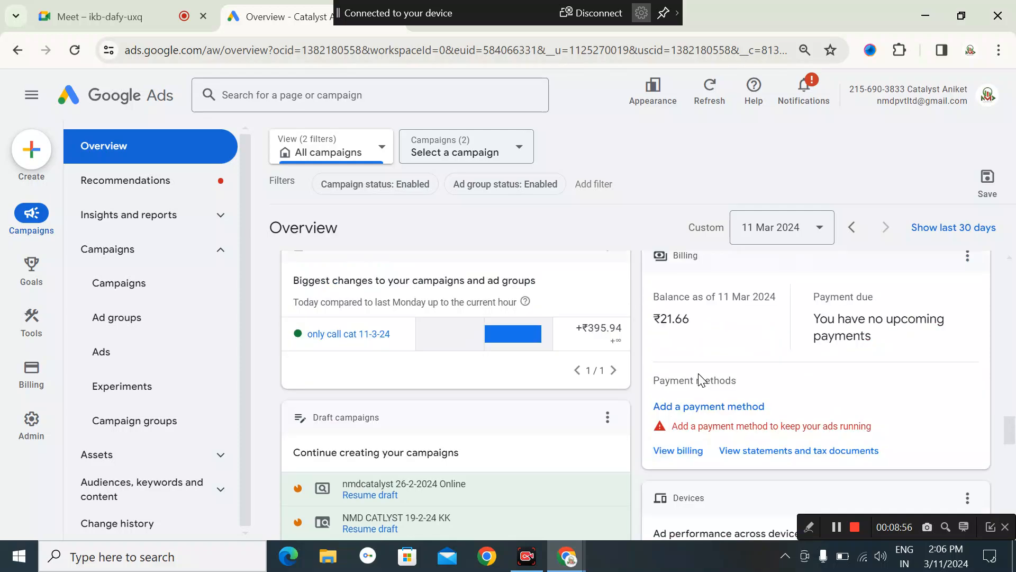
scroll(698, 380, "down", 10)
scroll(698, 380, "down", 4)
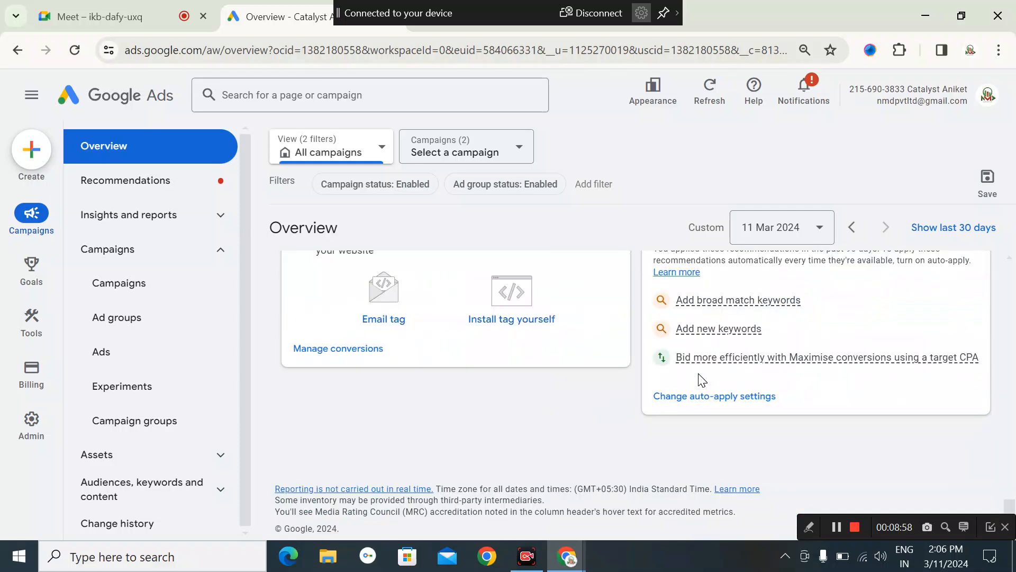
scroll(702, 380, "up", 15)
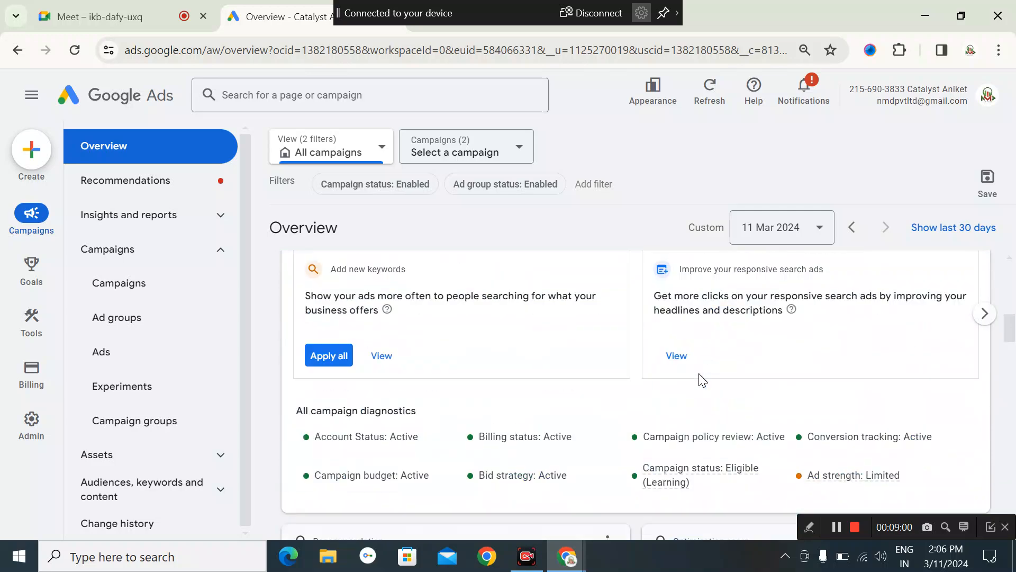
scroll(702, 380, "up", 1)
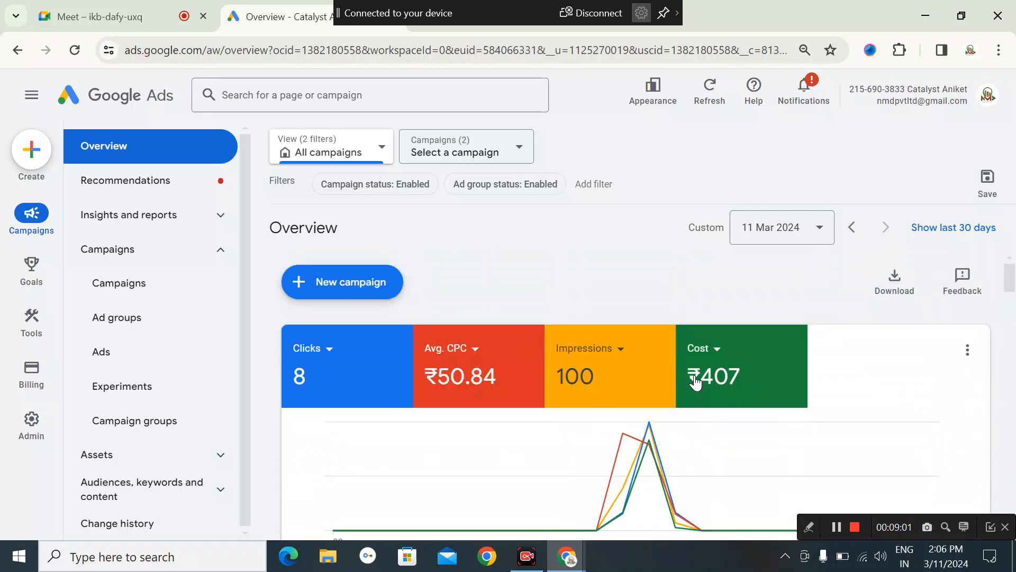
Change the Impressions metric on the Overview scorecard to Phone calls.
left_click(616, 350)
scroll(625, 465, "down", 10)
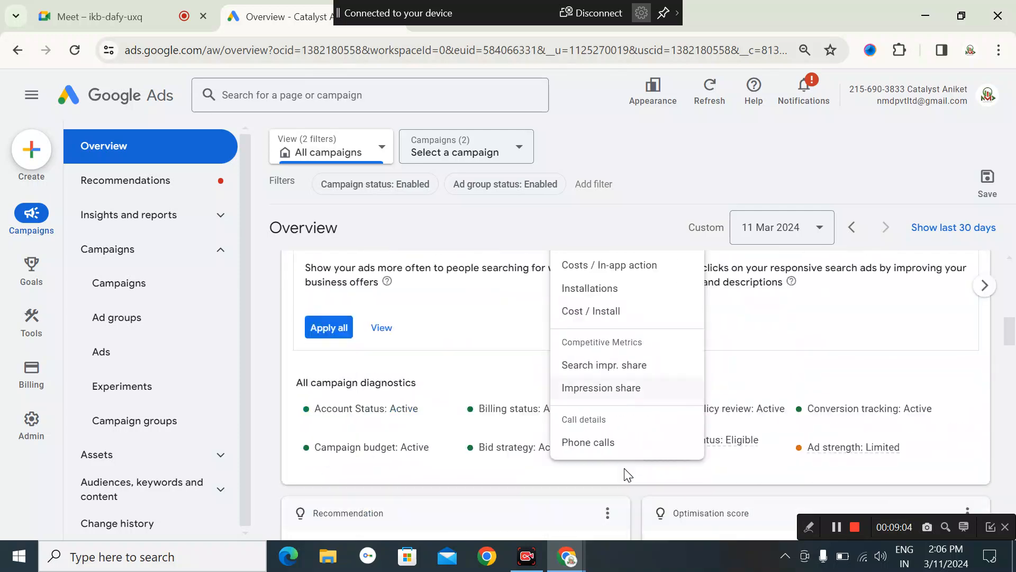
left_click(601, 443)
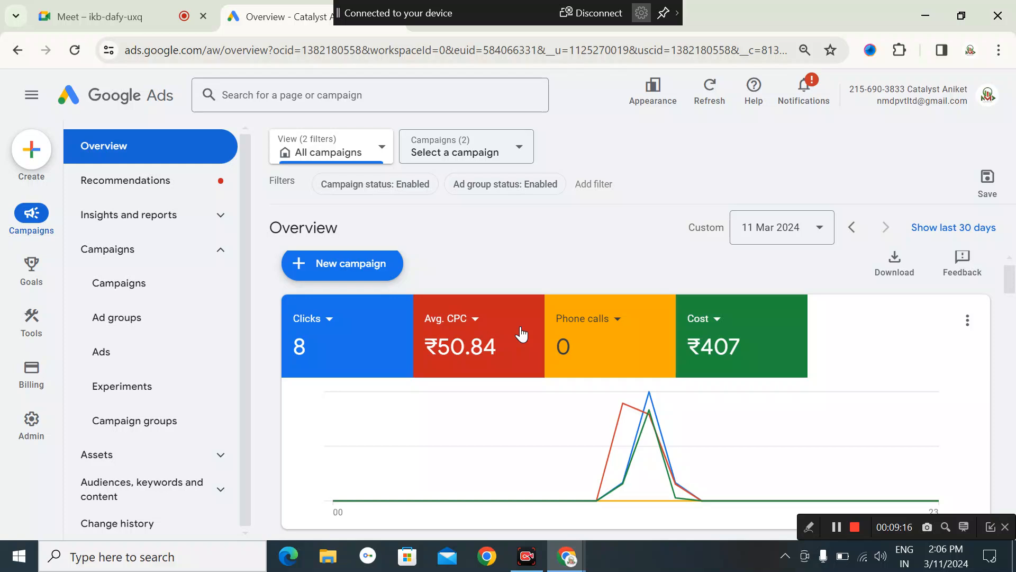
Open the full list of recommendations from the Overview page's optimisation score card.
scroll(656, 297, "down", 10)
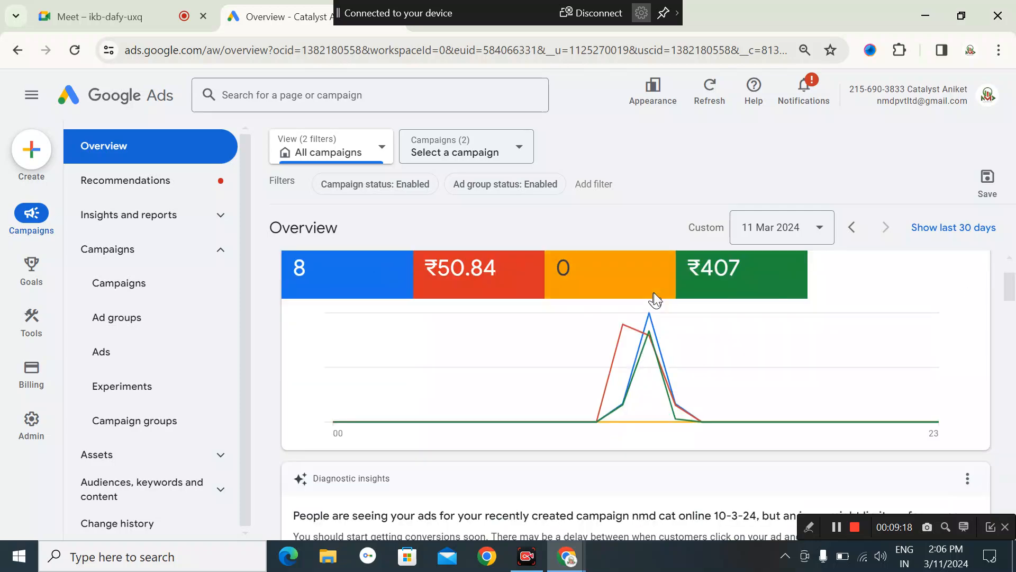
scroll(666, 354, "down", 6)
scroll(665, 351, "up", 4)
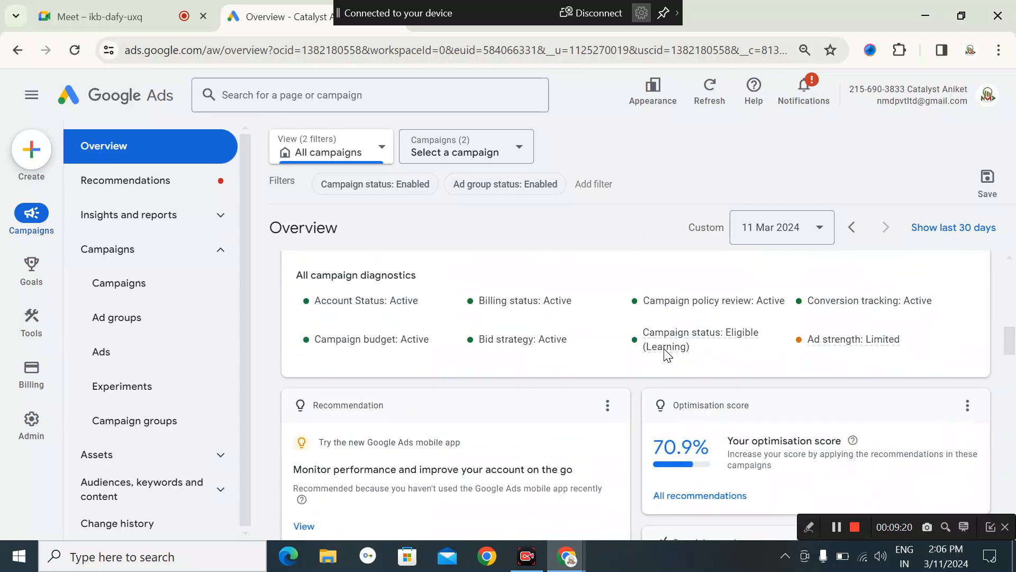
scroll(672, 397, "down", 2)
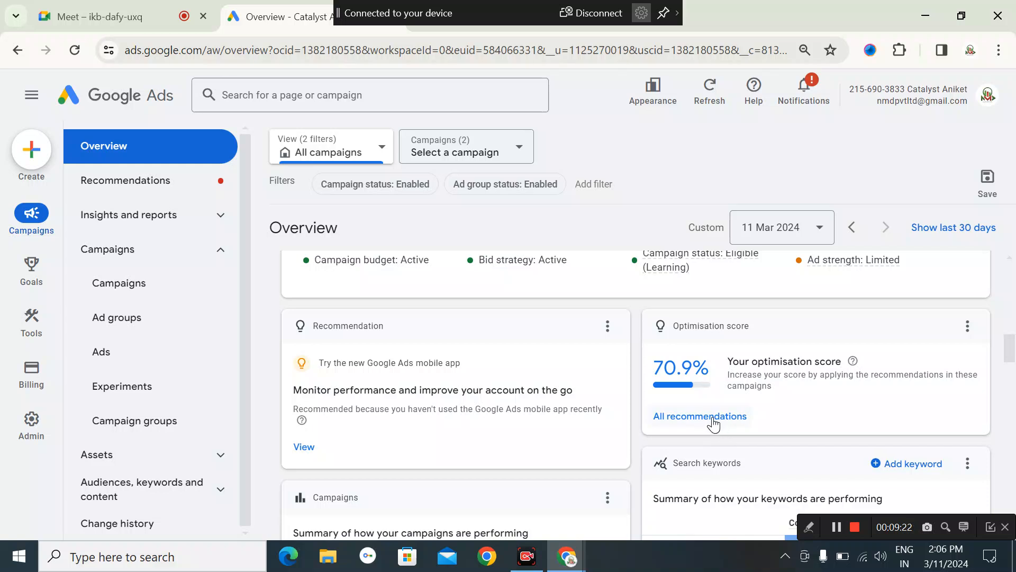
left_click(714, 424)
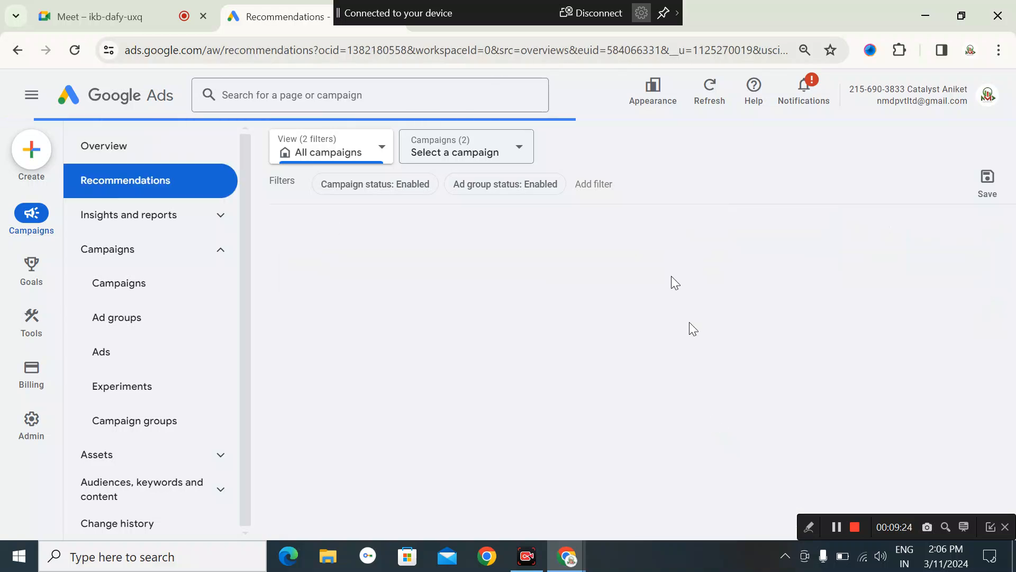
Check the Meet call and open the active NMD PVT LTD account from the profile's Google Ads account list.
left_click(106, 13)
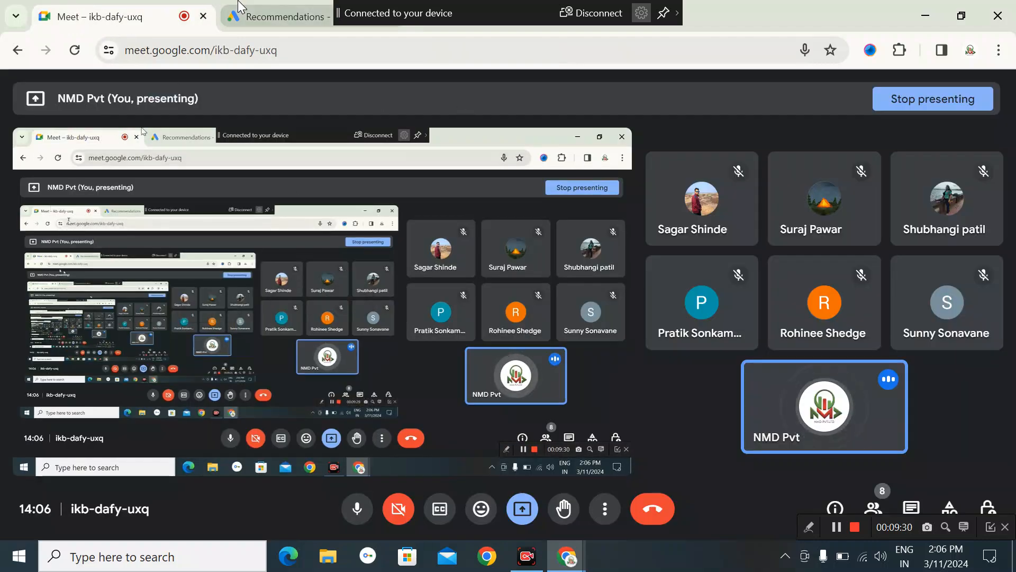
left_click(281, 16)
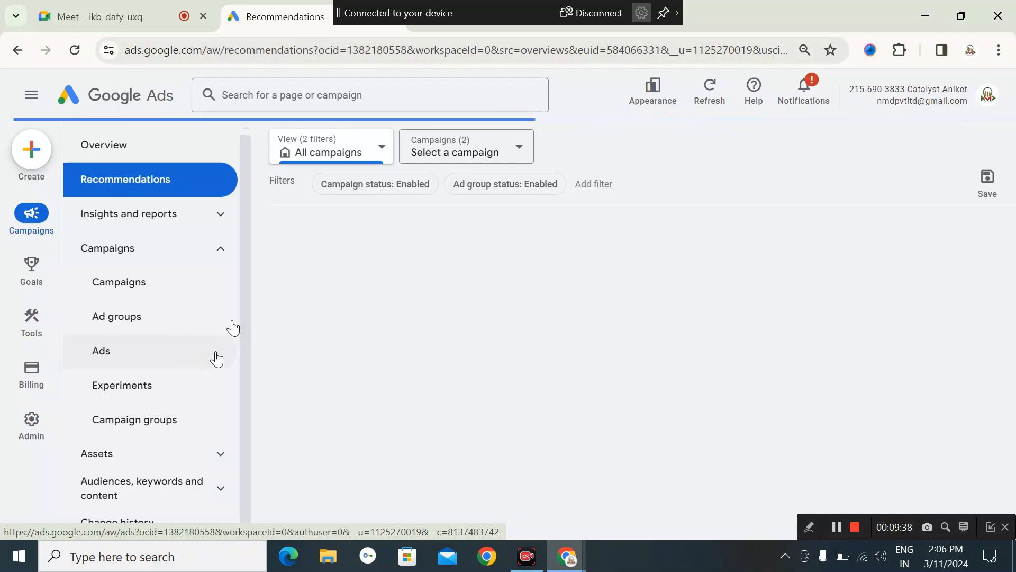
left_click(990, 96)
scroll(844, 387, "down", 4)
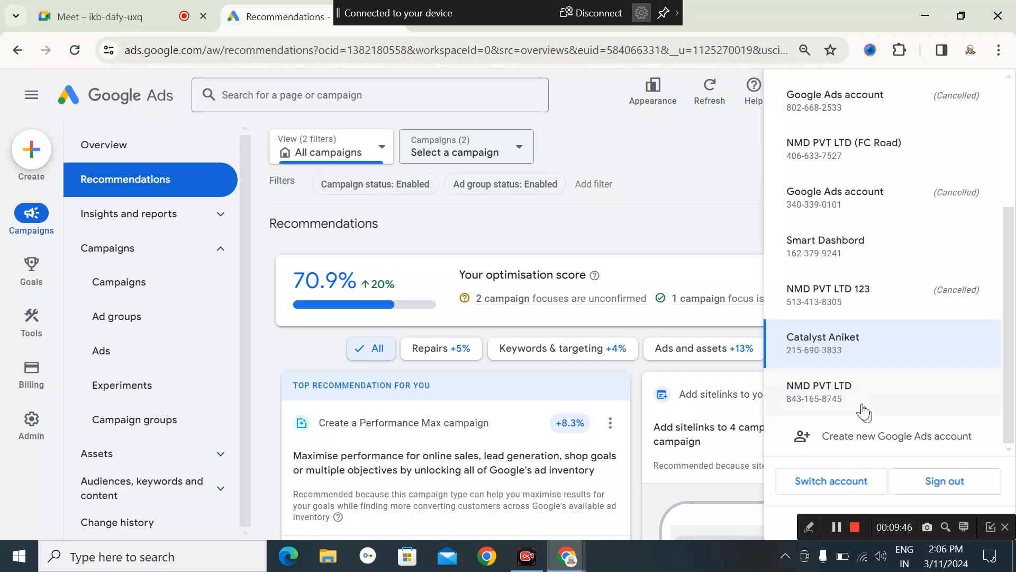
left_click(858, 397)
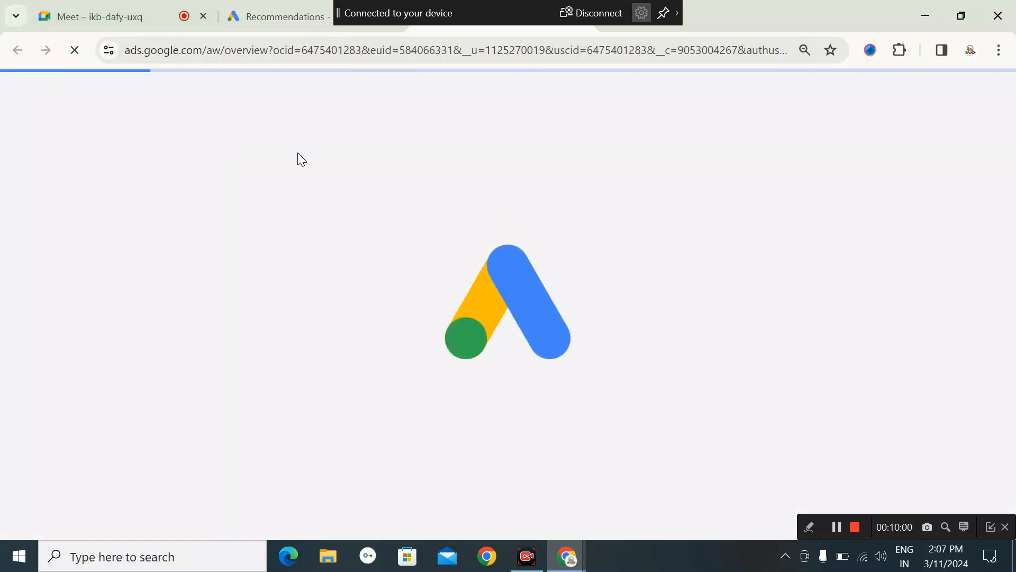
left_click(114, 12)
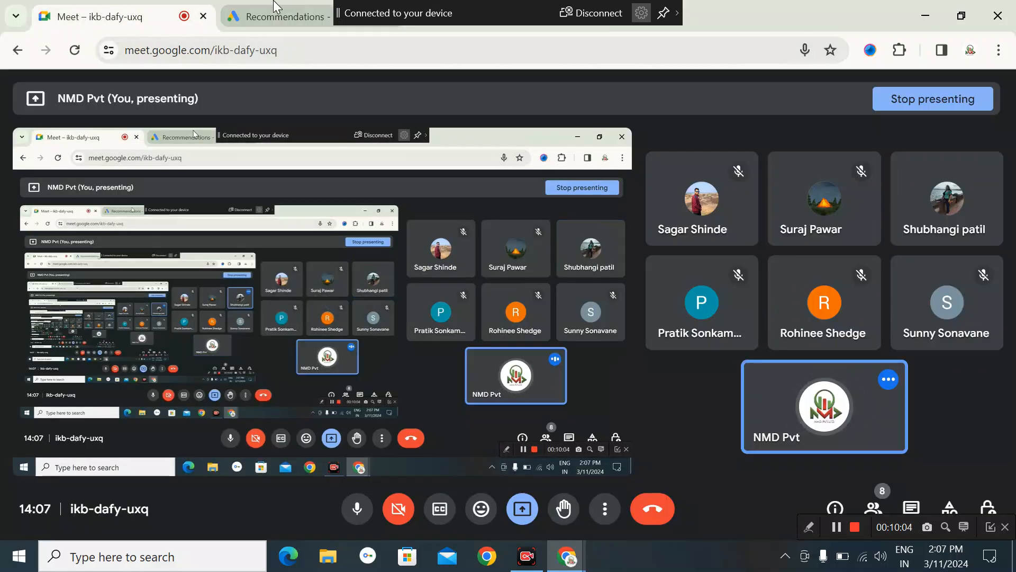
left_click(277, 8)
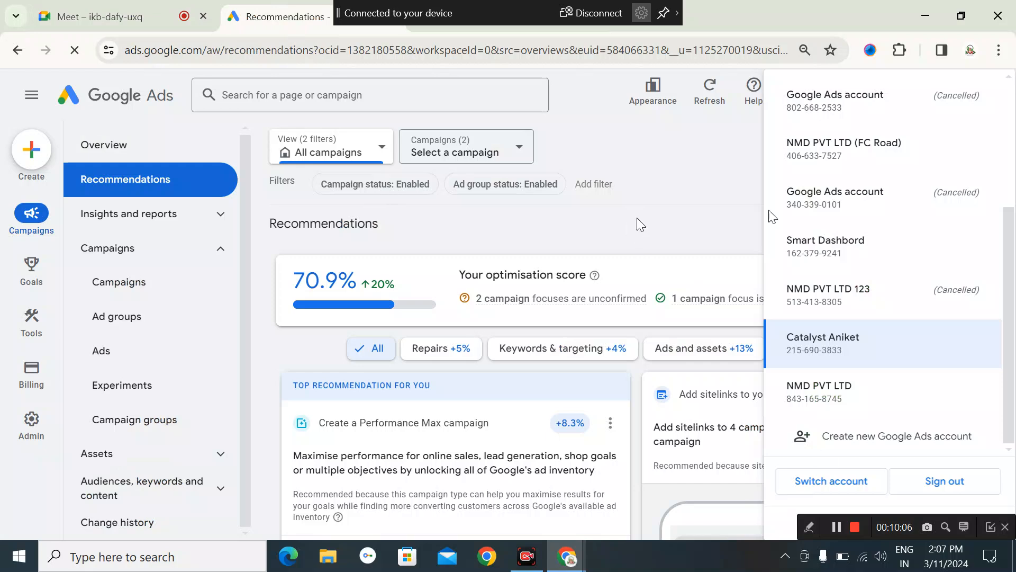
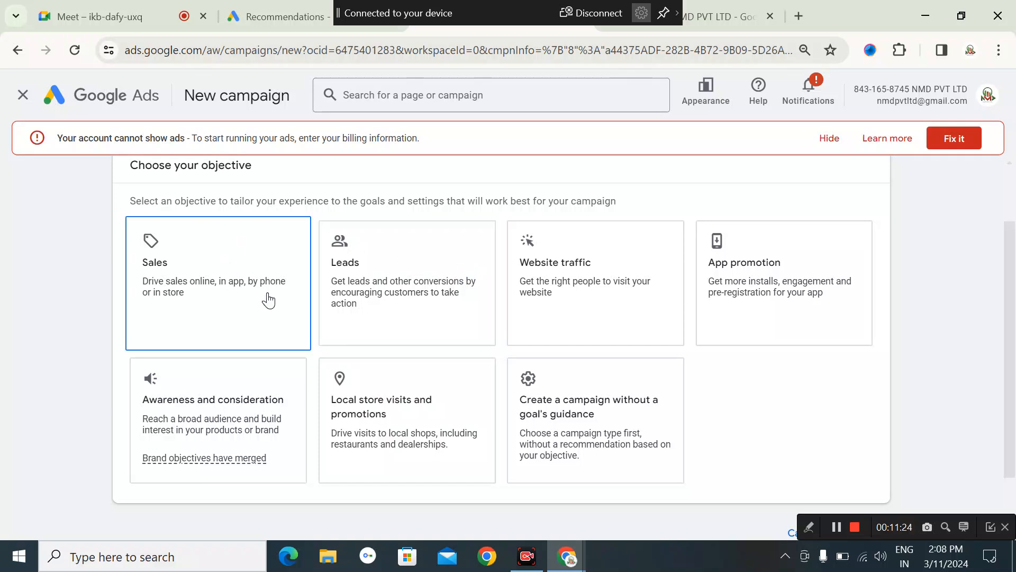
Switch to the Meet call to check on the participants.
left_click(96, 17)
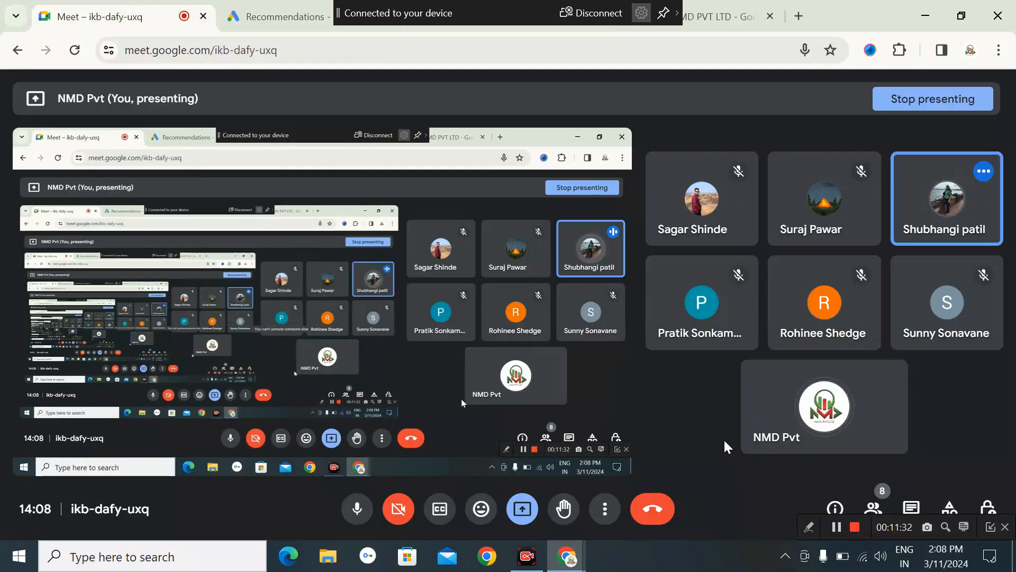
left_click(276, 20)
left_click(100, 16)
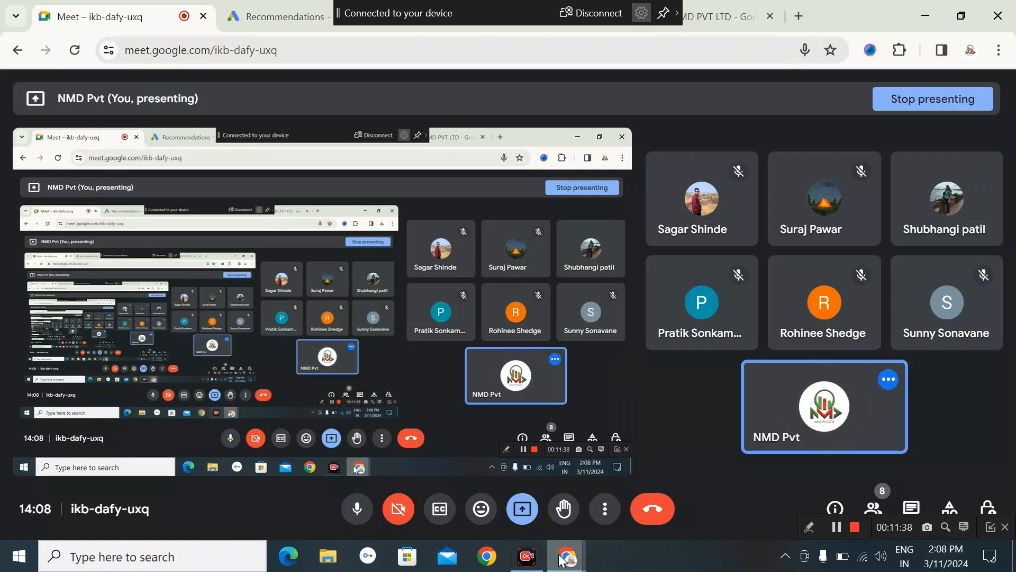
mouse_move(558, 550)
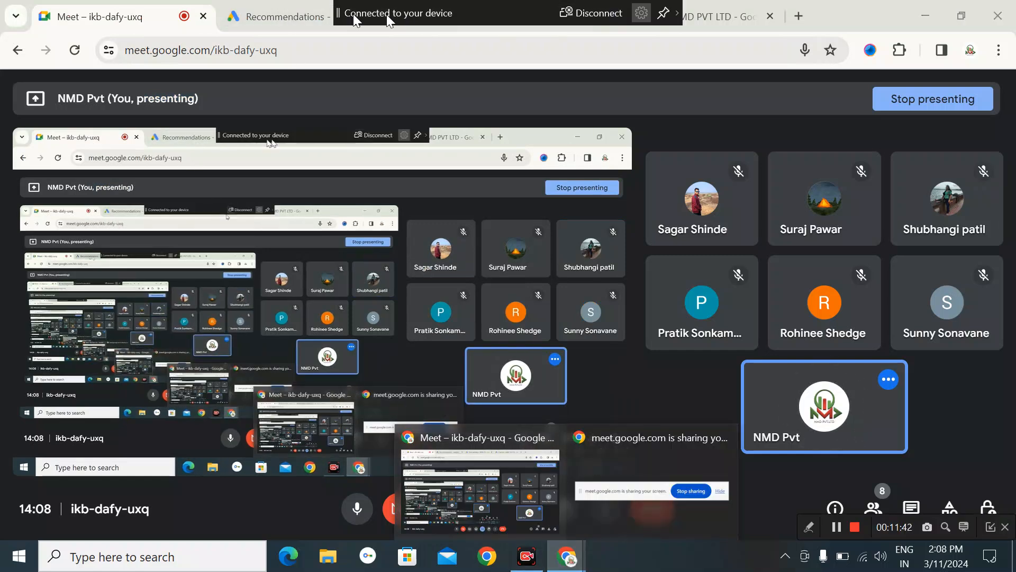
Close the Catalyst account's Recommendations page and return to the New campaign page of the NMD PVT LTD account.
left_click(310, 18)
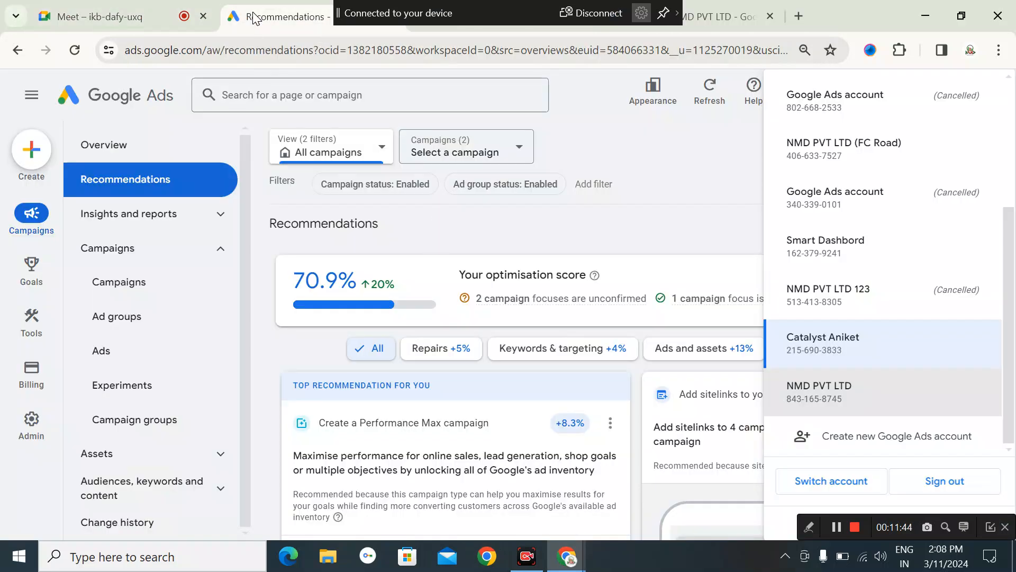
left_click_drag(243, 132, 237, 136)
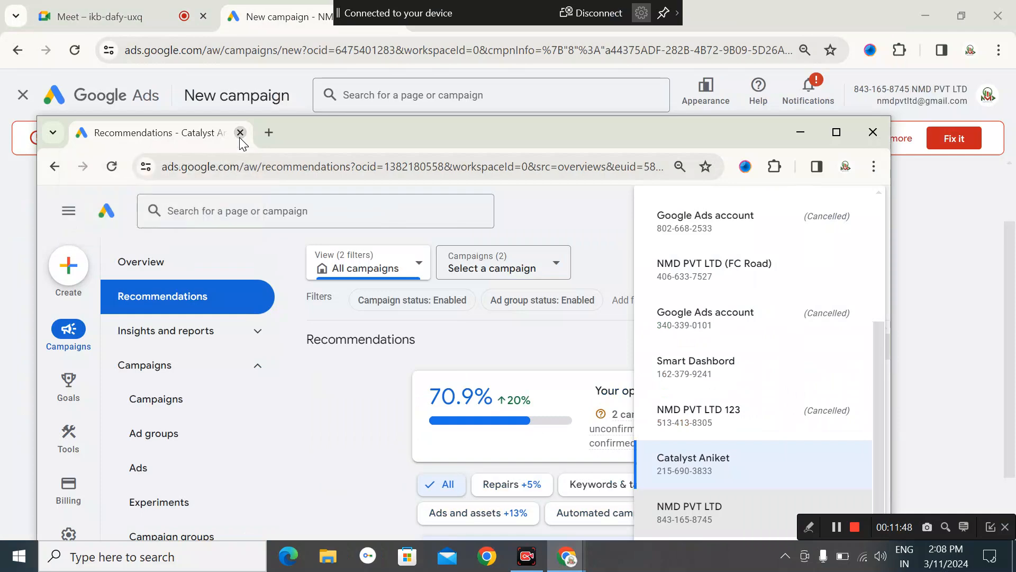
left_click(240, 133)
left_click(237, 304)
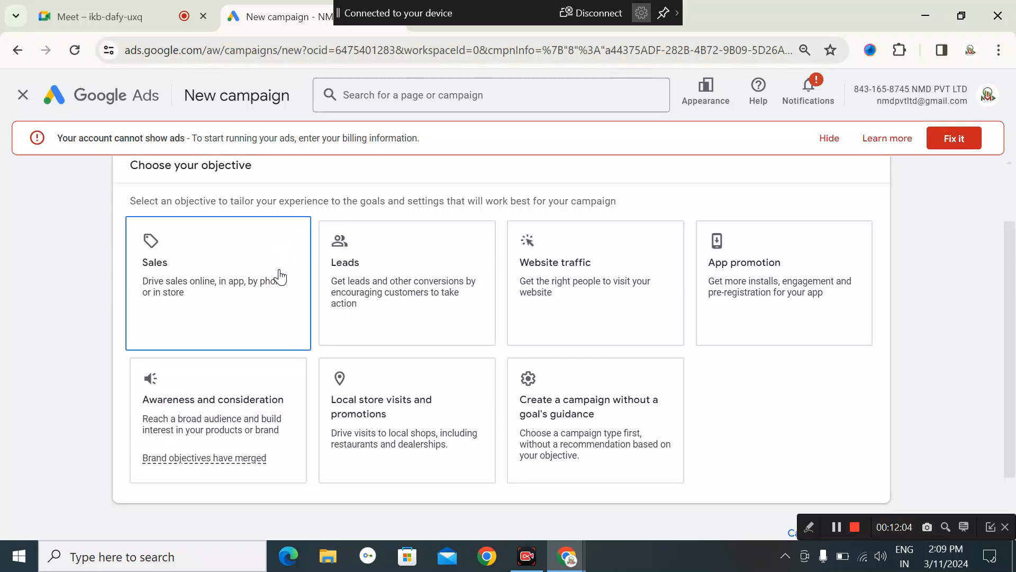
Review the campaign objectives and try the Leads objective with the Video campaign type.
scroll(280, 276, "down", 2)
scroll(306, 275, "up", 3)
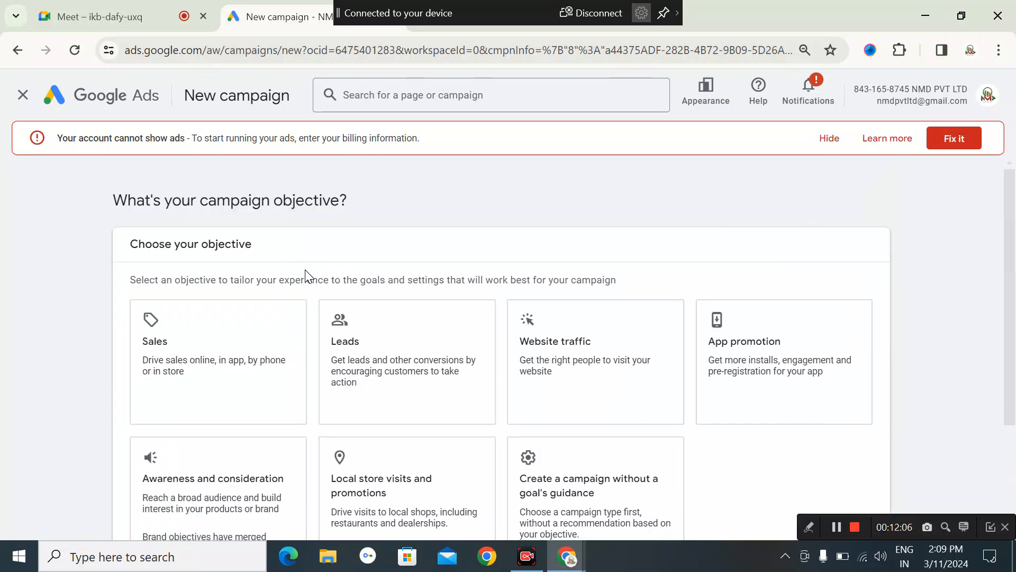
scroll(327, 269, "down", 2)
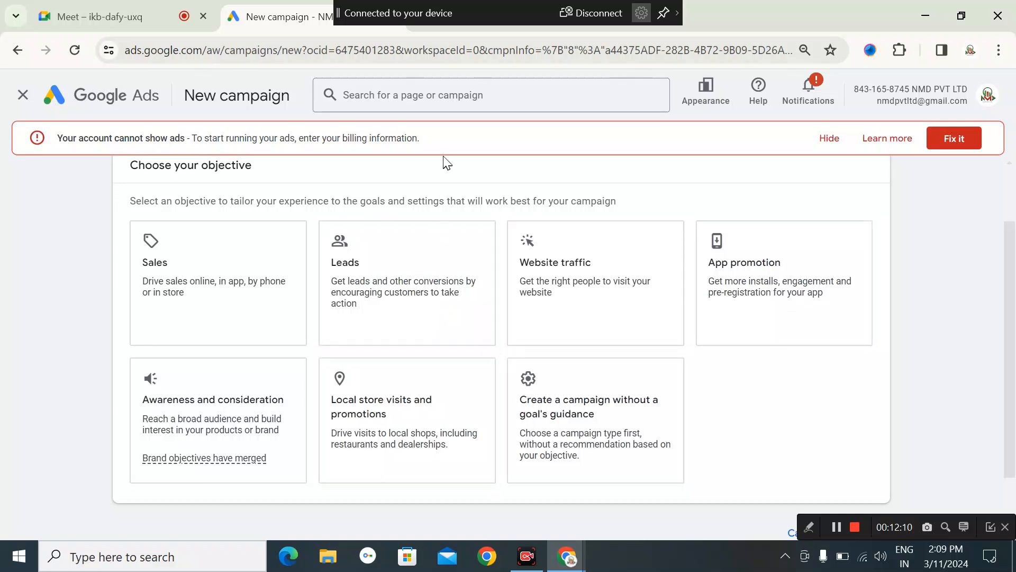
scroll(467, 217, "up", 2)
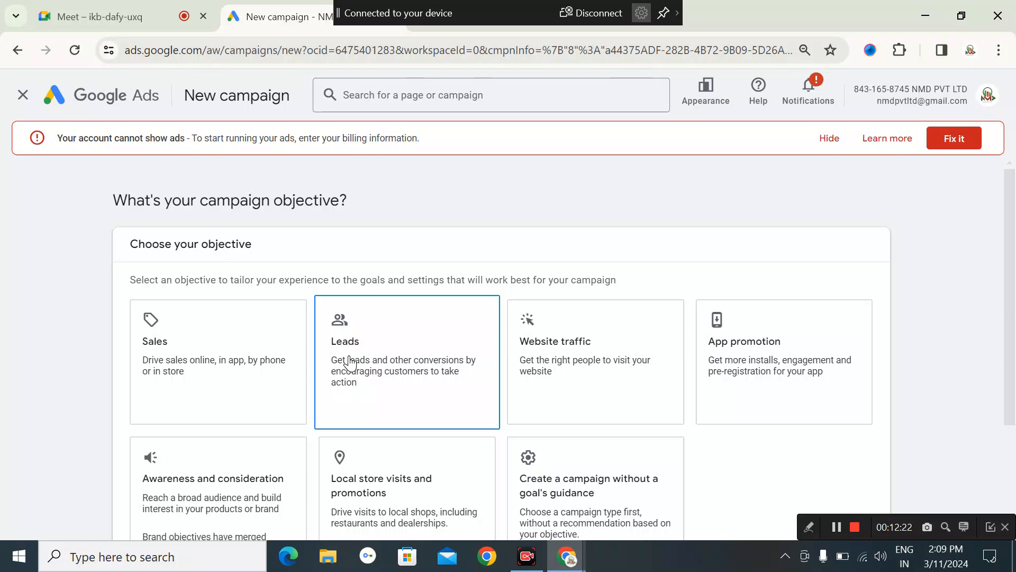
left_click(367, 341)
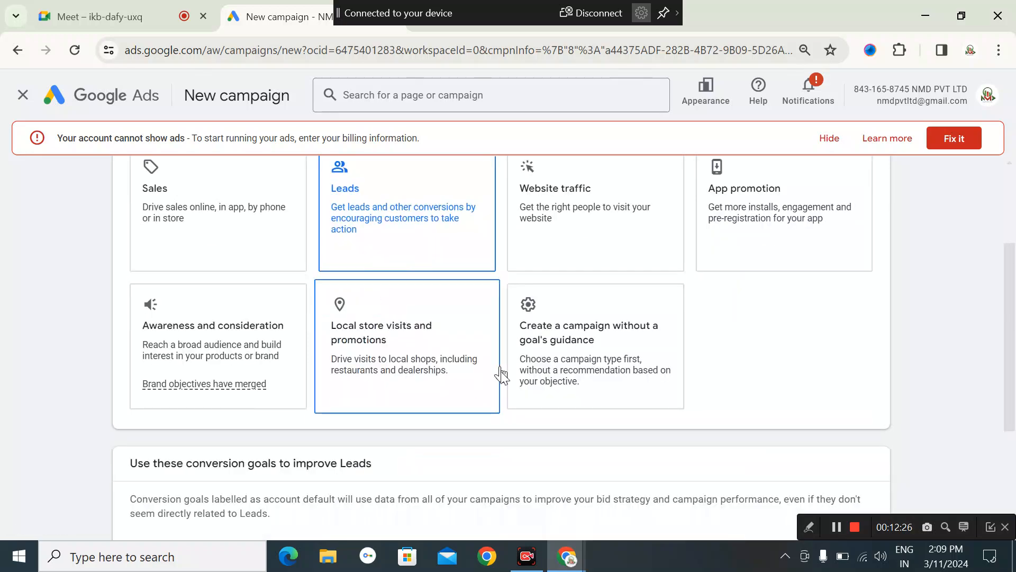
left_click(879, 468)
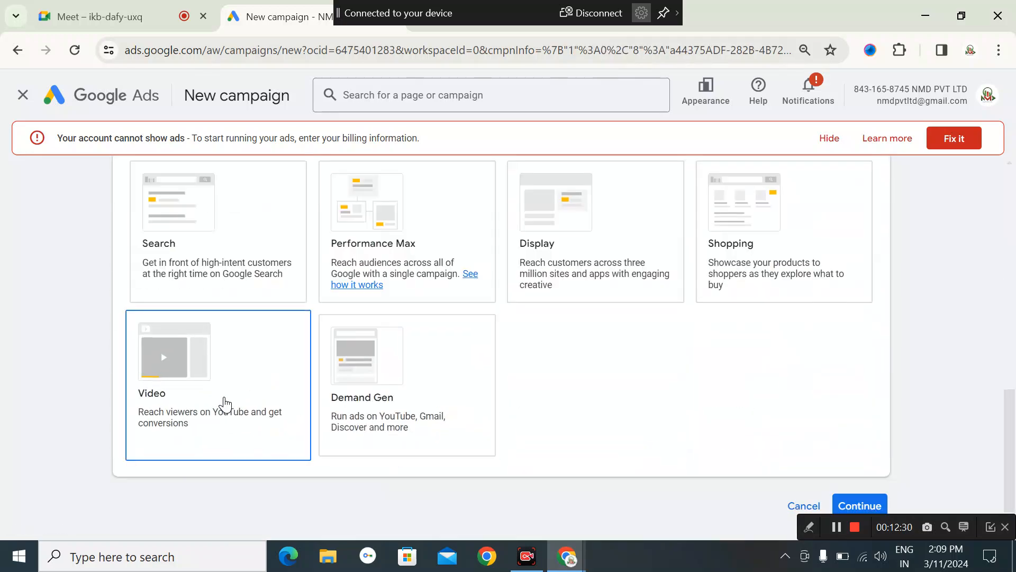
left_click(224, 405)
scroll(225, 405, "up", 10)
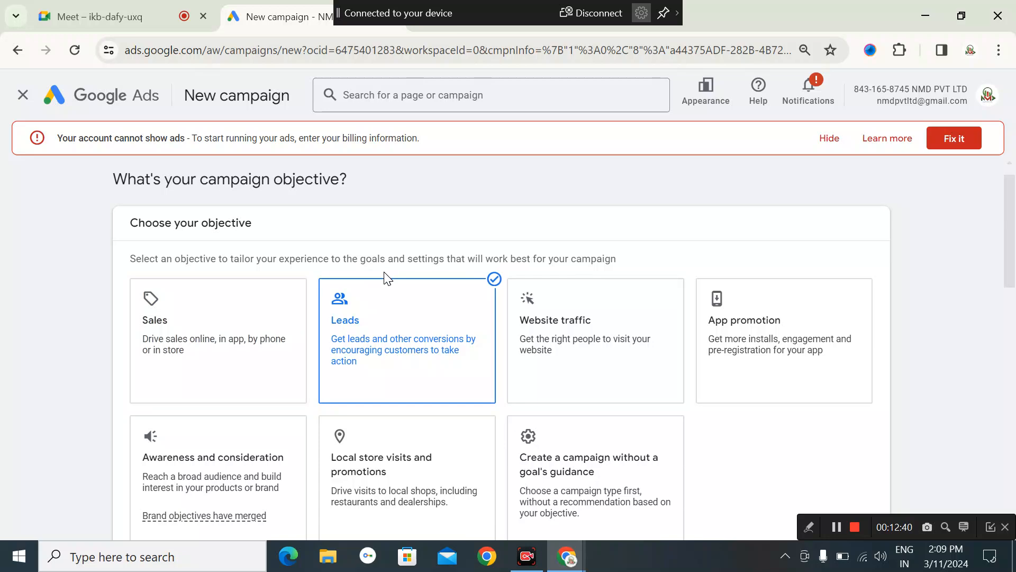
scroll(385, 277, "down", 2)
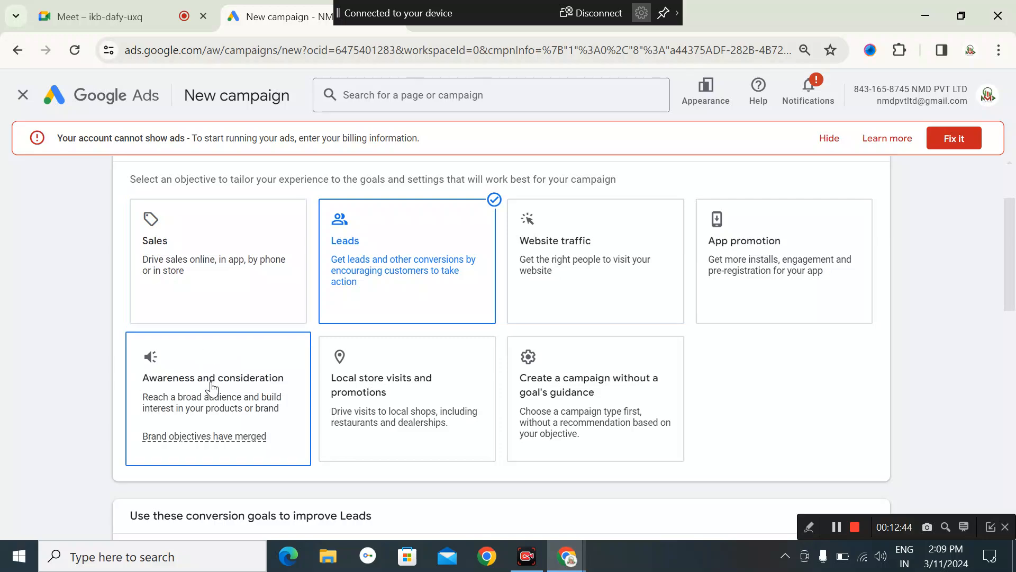
Hide the billing information alert and check the Meet call before returning to the new campaign.
left_click(828, 144)
left_click(94, 17)
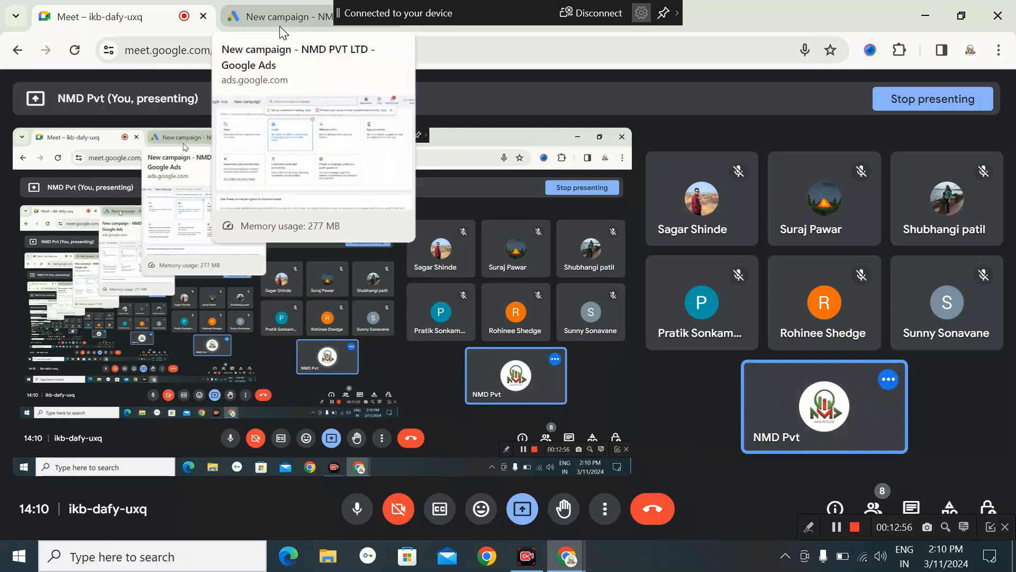
left_click(272, 7)
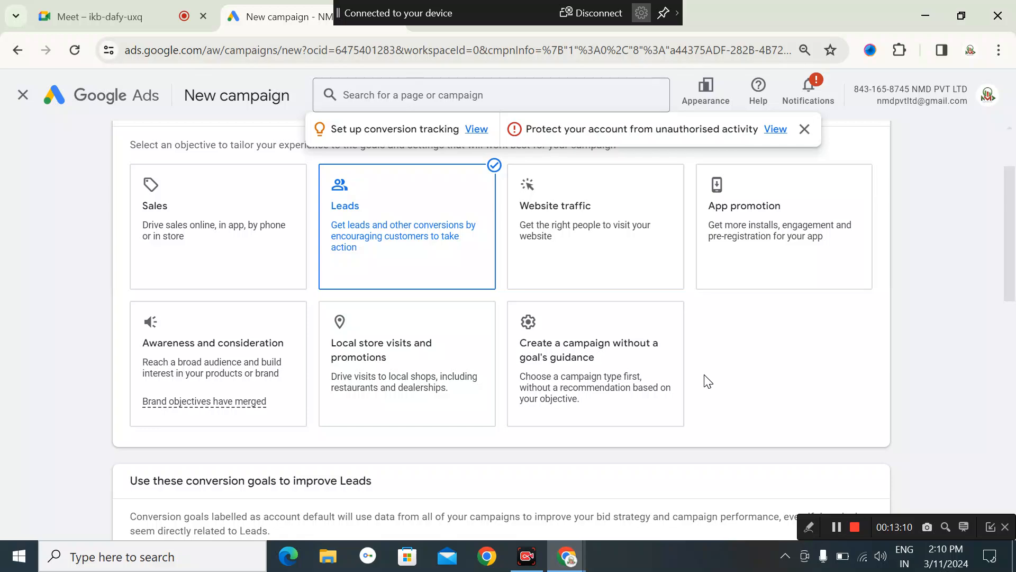
Choose Awareness and consideration as the campaign objective and Video as the campaign type.
left_click(273, 363)
scroll(275, 362, "down", 4)
scroll(276, 362, "down", 2)
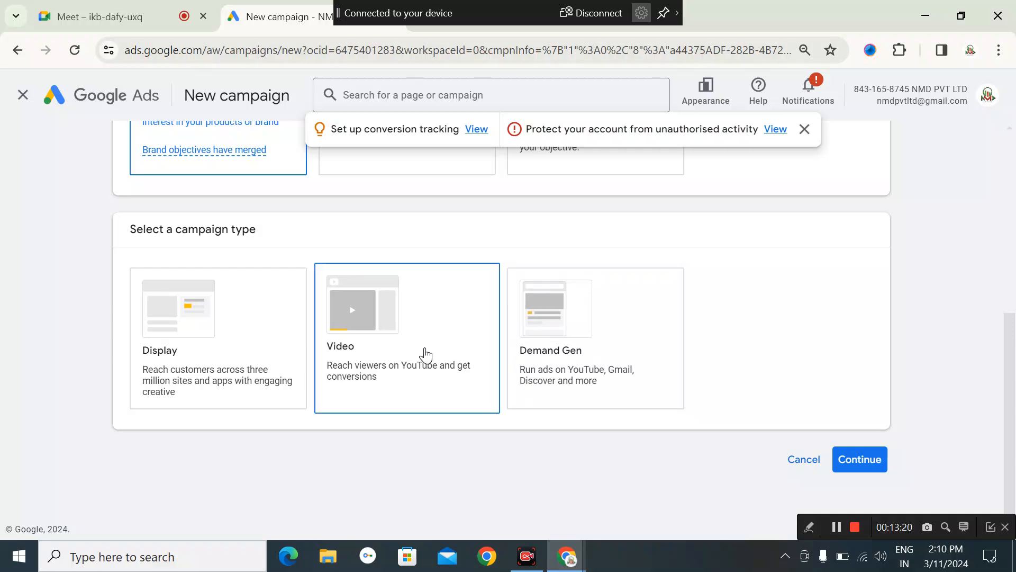
left_click(375, 367)
Keep Video views as the campaign subtype and continue to the campaign's general settings.
scroll(370, 369, "down", 4)
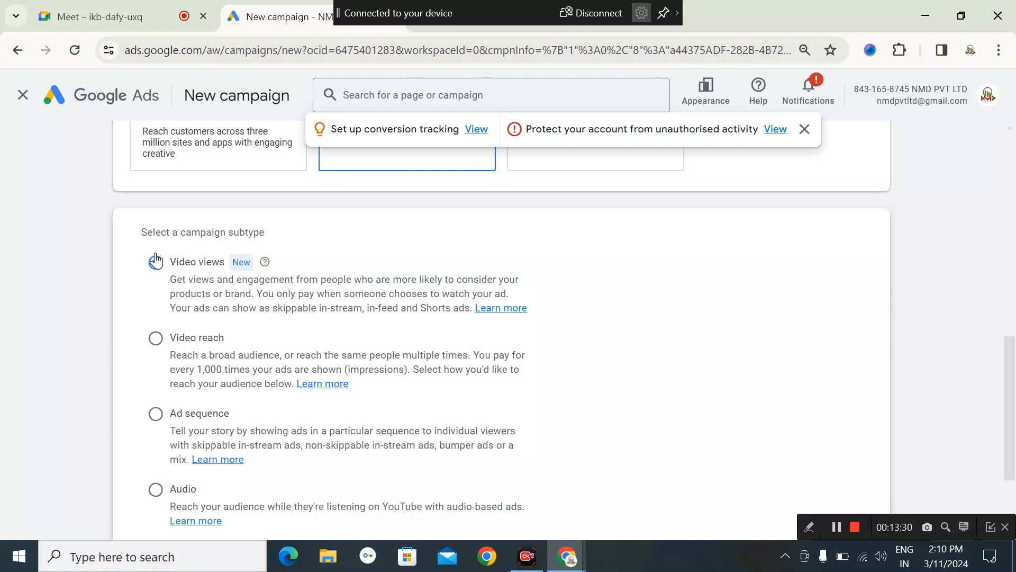
scroll(881, 313, "down", 3)
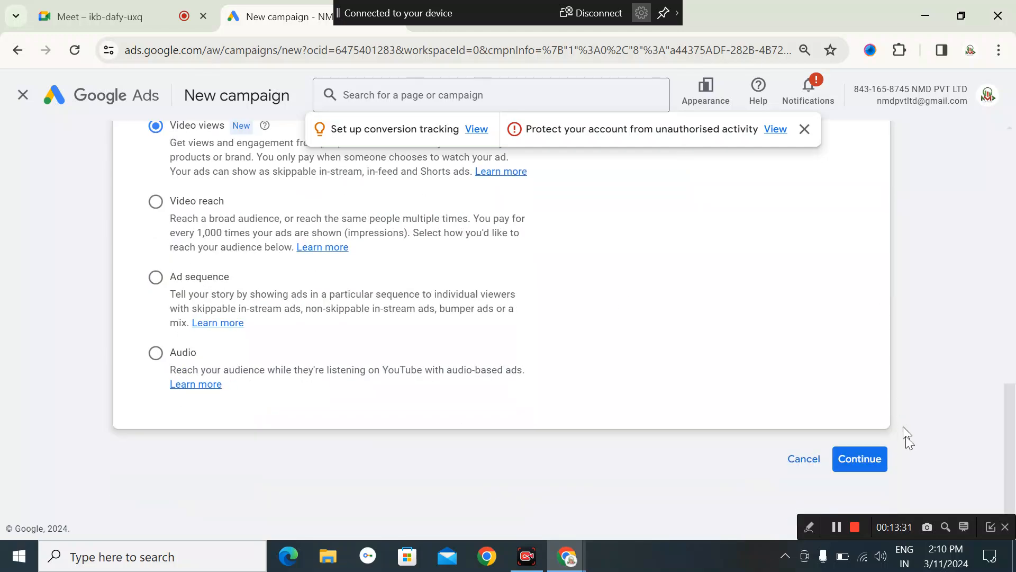
left_click(848, 463)
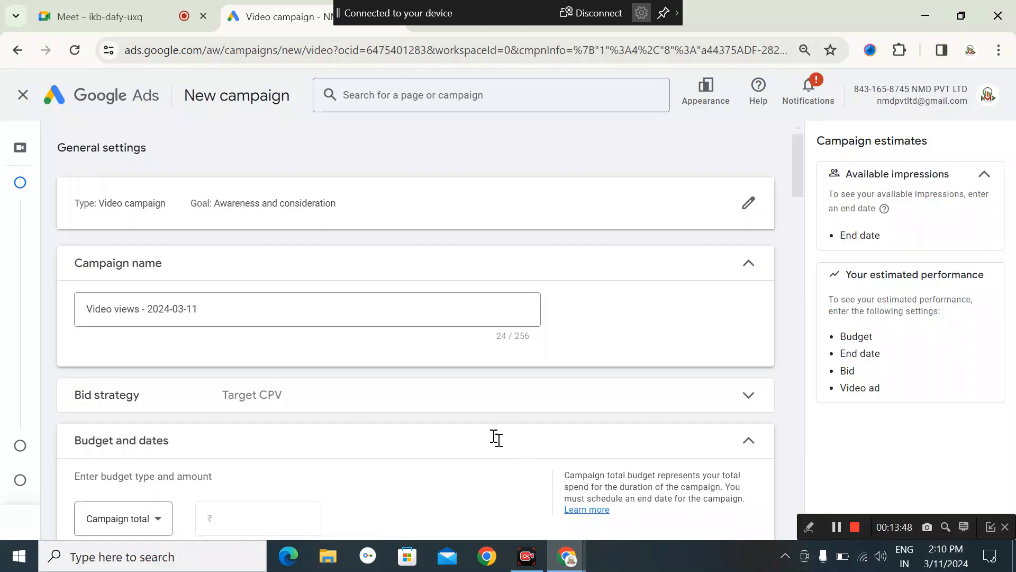
Replace the beginning of the campaign name so that it reads "NMD VIDEO -03-11".
scroll(499, 440, "down", 3)
double_click(192, 152)
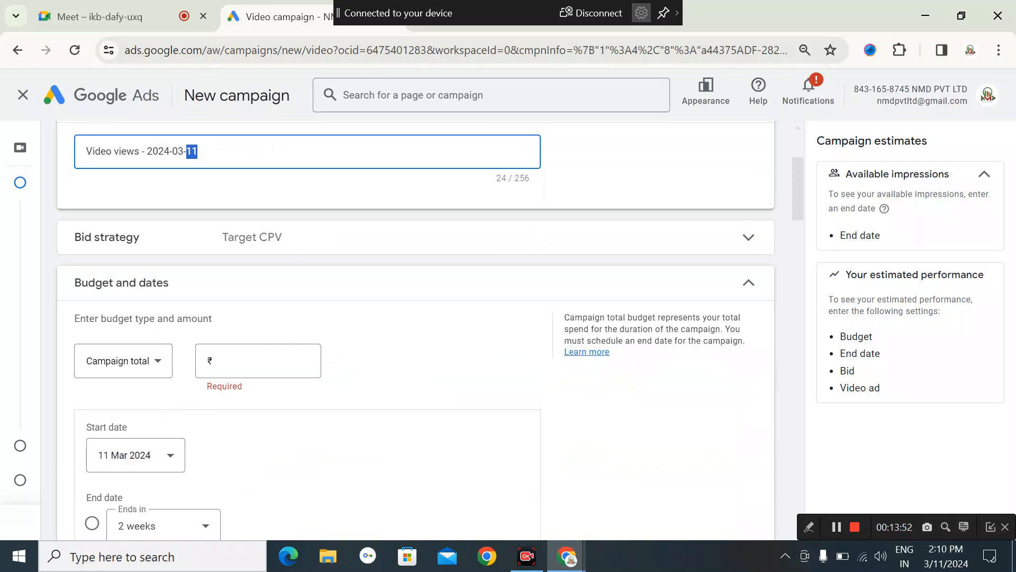
left_click_drag(170, 152, 66, 153)
type("NMD VI")
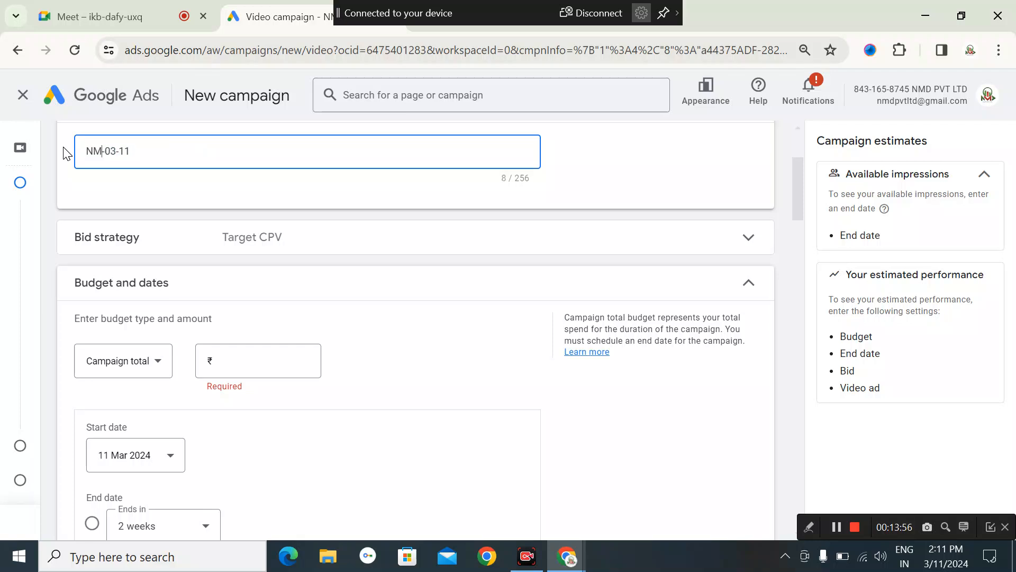
type("DEO")
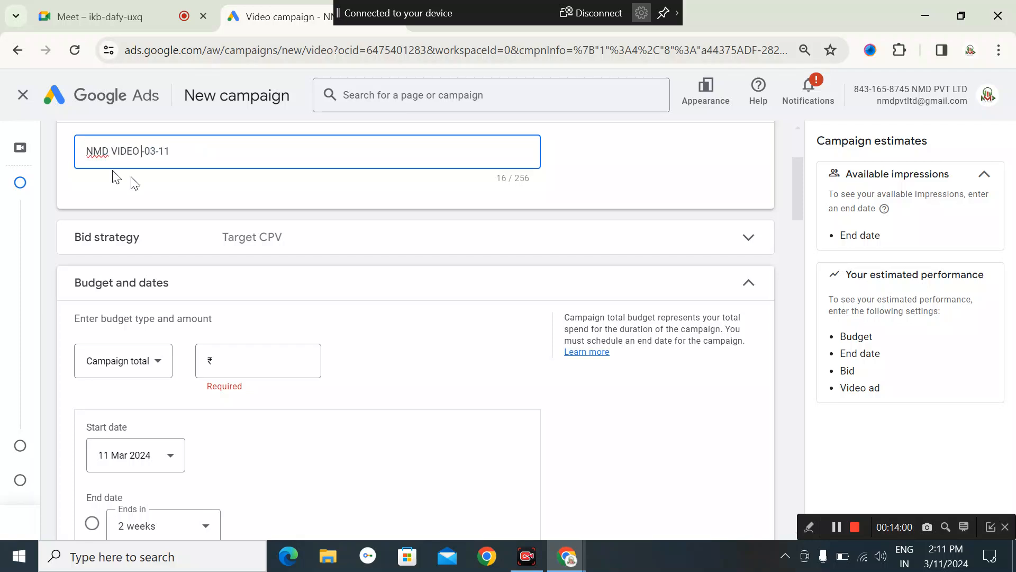
Change the budget type to Daily and set the budget amount to ₹3,000.
scroll(101, 276, "down", 3)
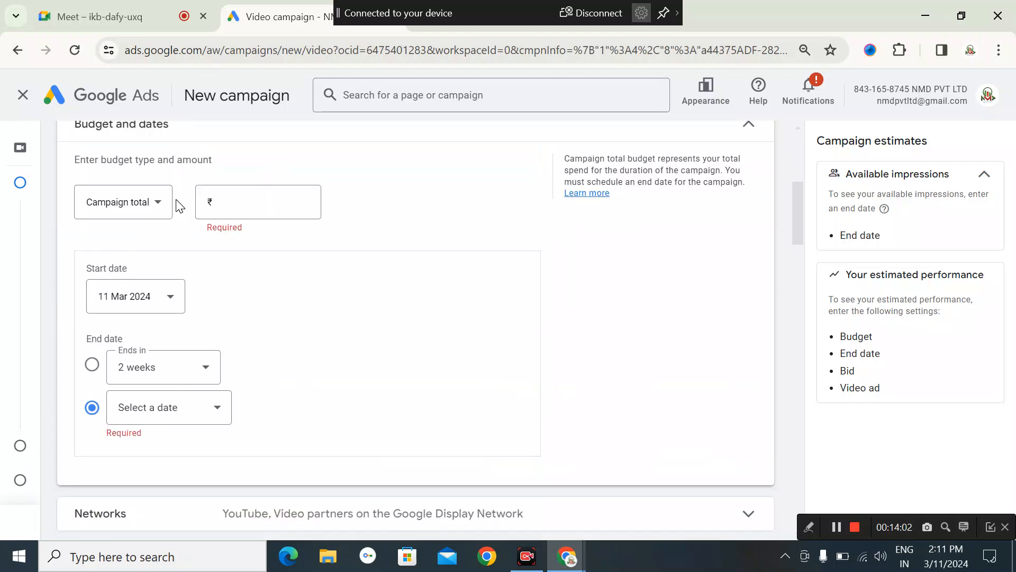
left_click(159, 205)
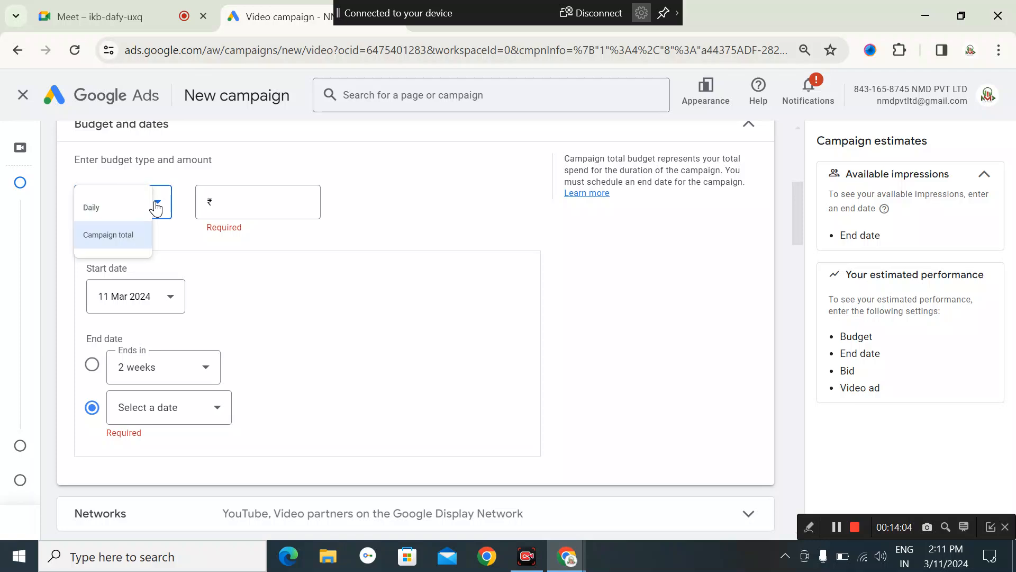
left_click(118, 213)
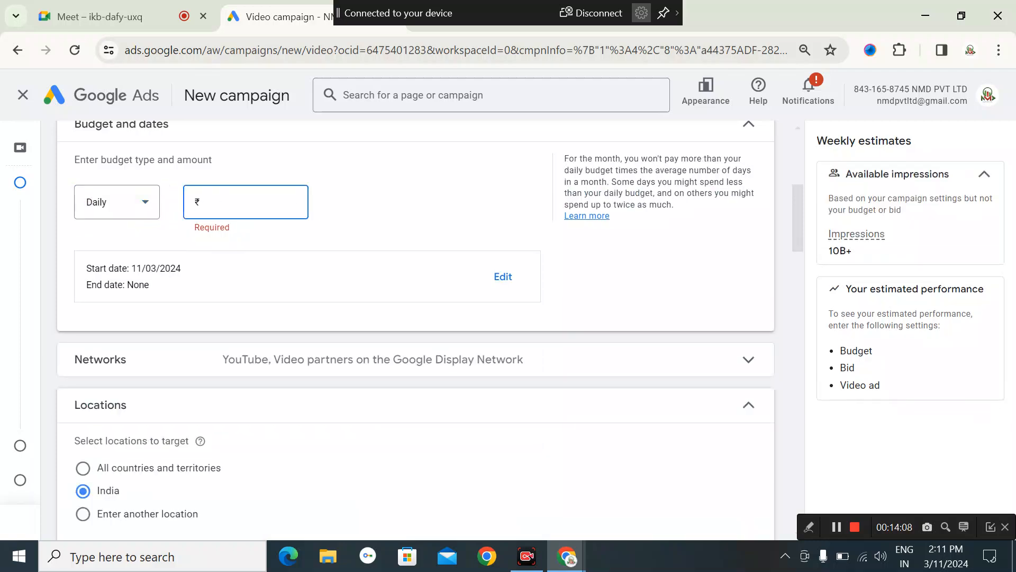
type("300")
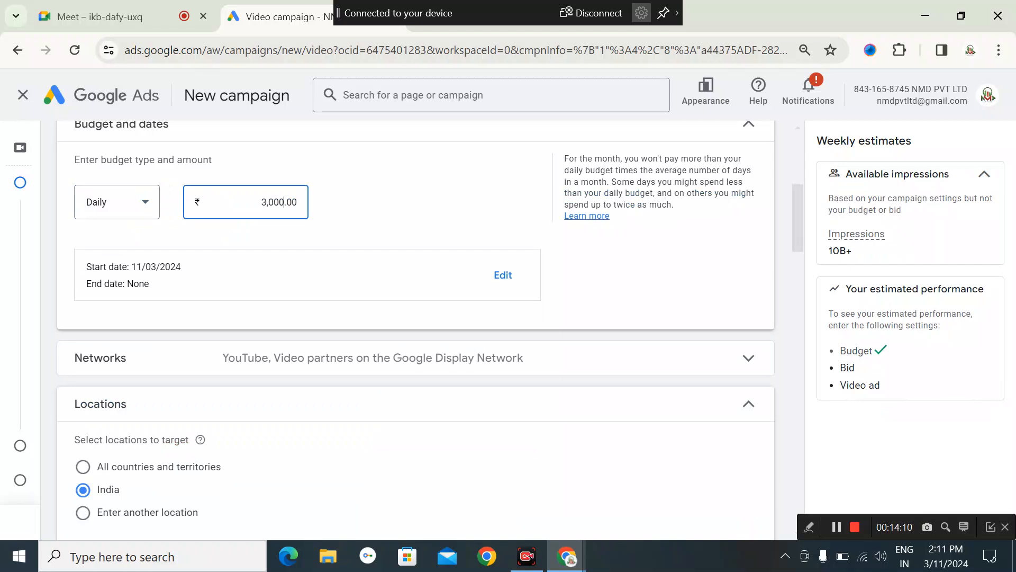
left_click(184, 284)
scroll(212, 281, "down", 3)
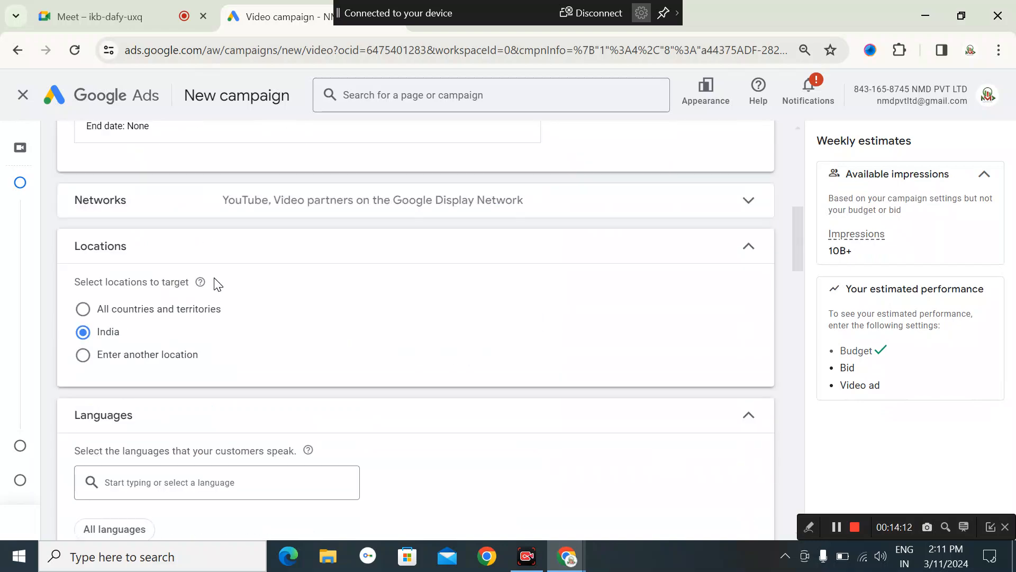
scroll(217, 286, "up", 2)
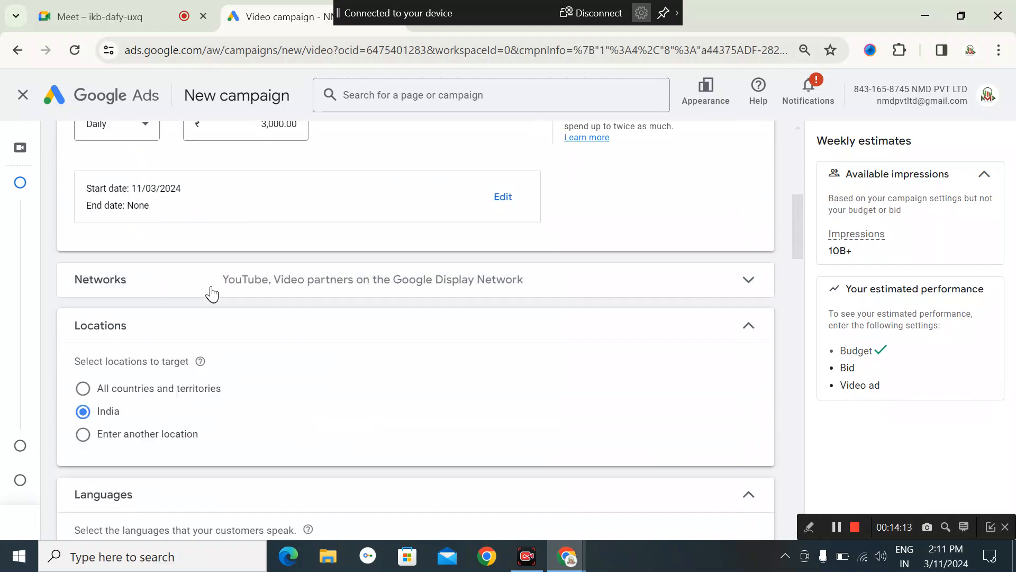
left_click(85, 436)
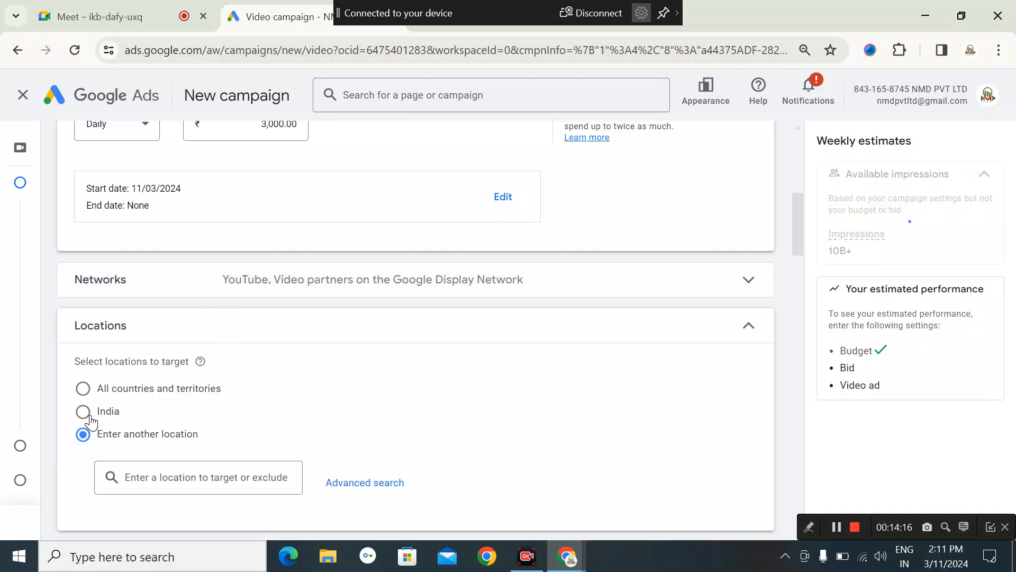
left_click(84, 412)
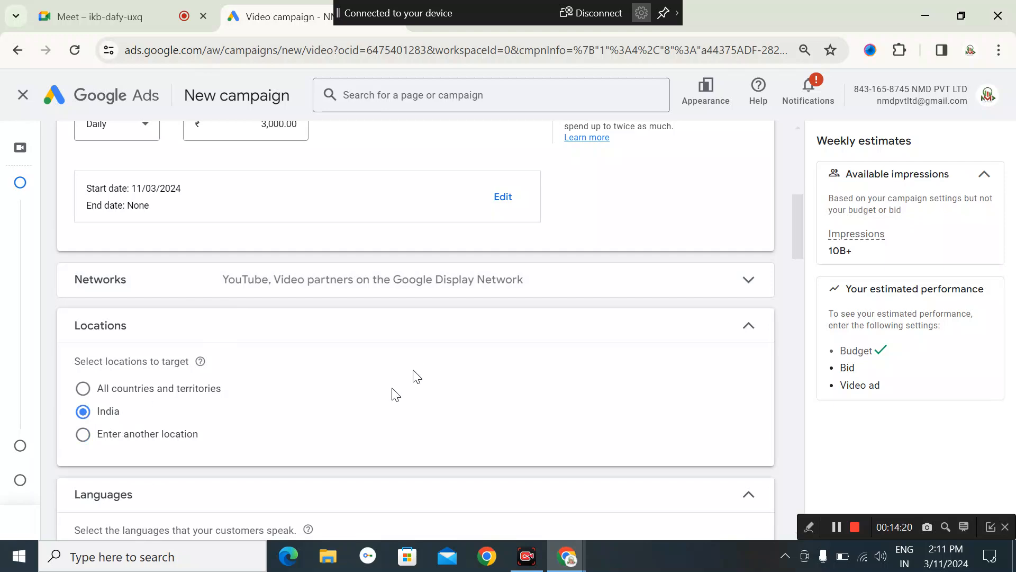
Switch the campaign's location targeting to another location and target the city of Pune, Maharashtra, India.
scroll(420, 370, "down", 5)
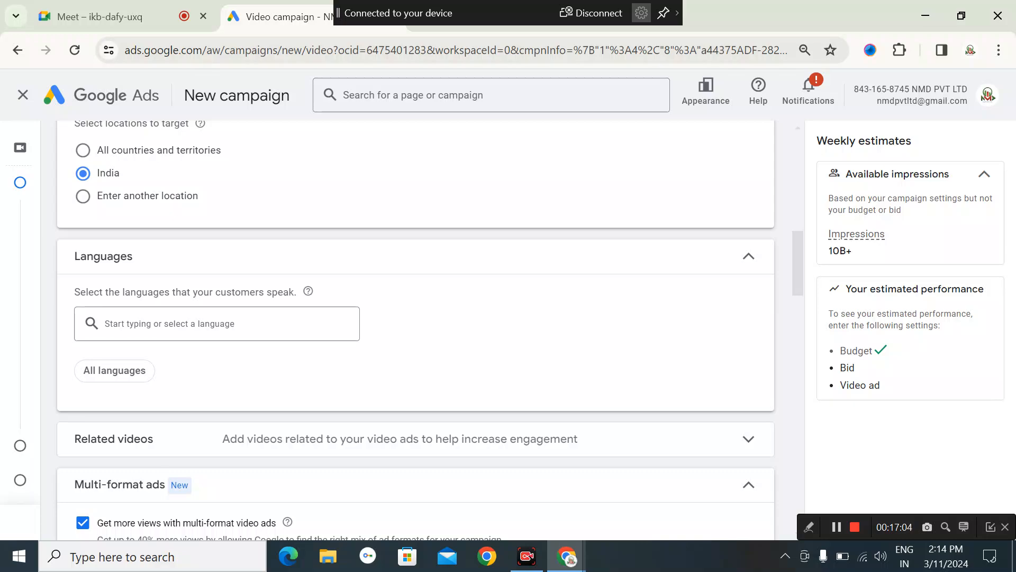
scroll(247, 215, "down", 4)
scroll(234, 359, "up", 5)
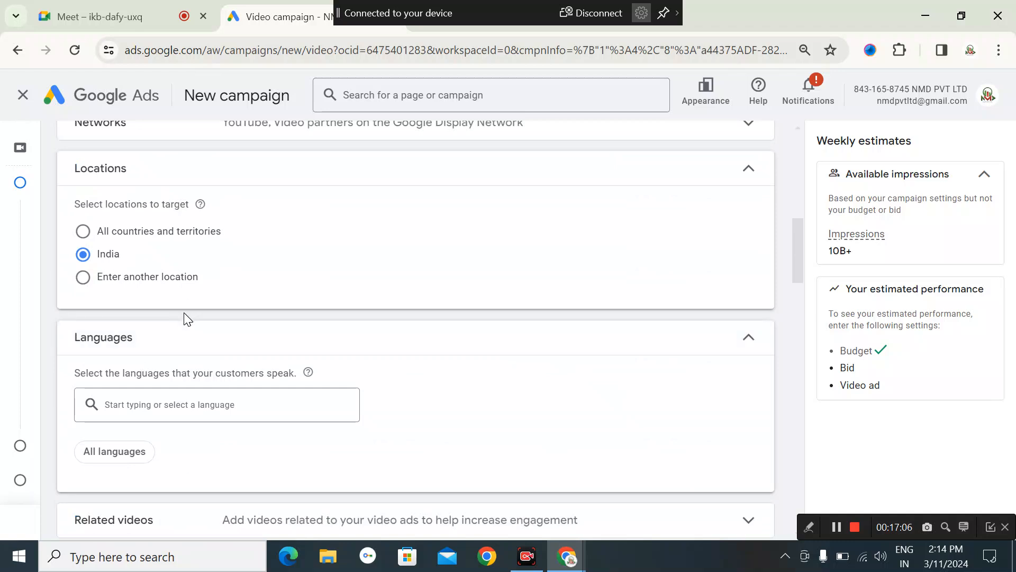
scroll(183, 312, "up", 1)
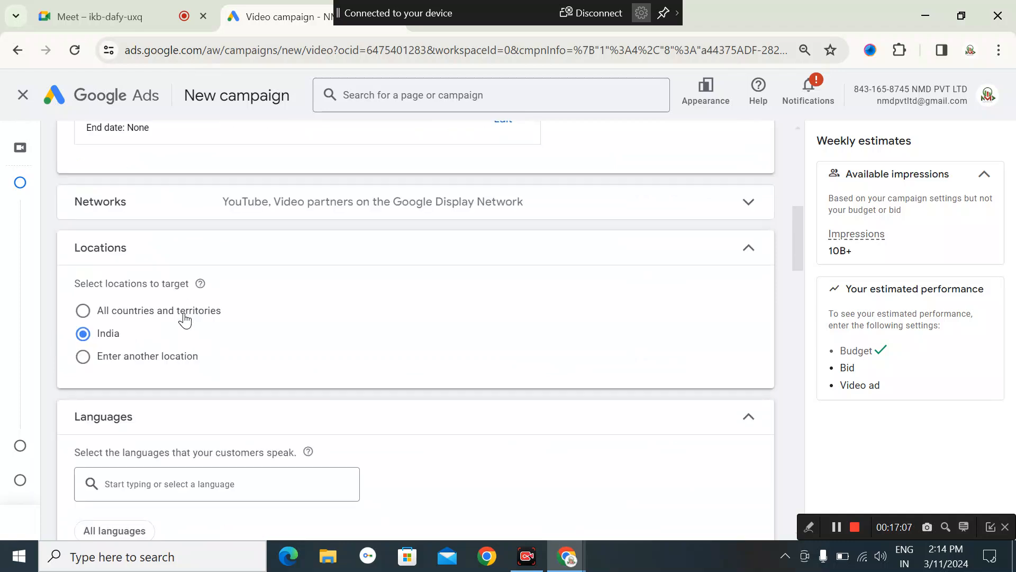
left_click(82, 357)
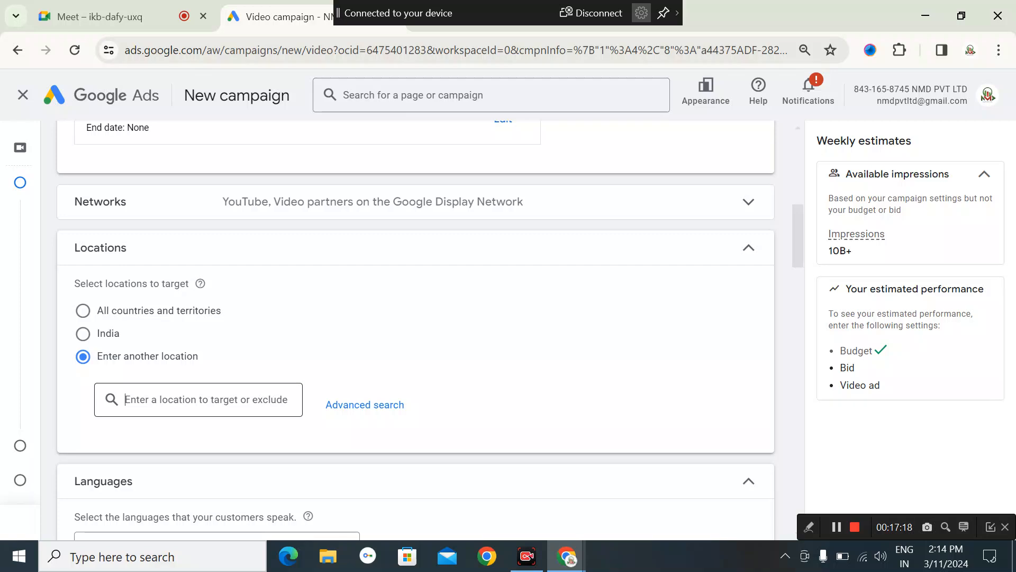
scroll(252, 311, "down", 2)
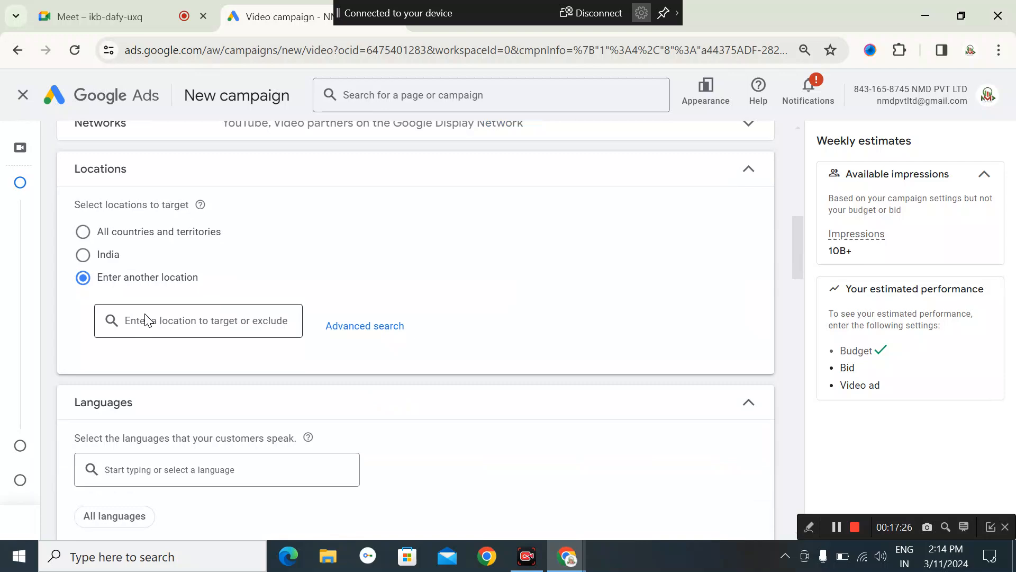
type("pune")
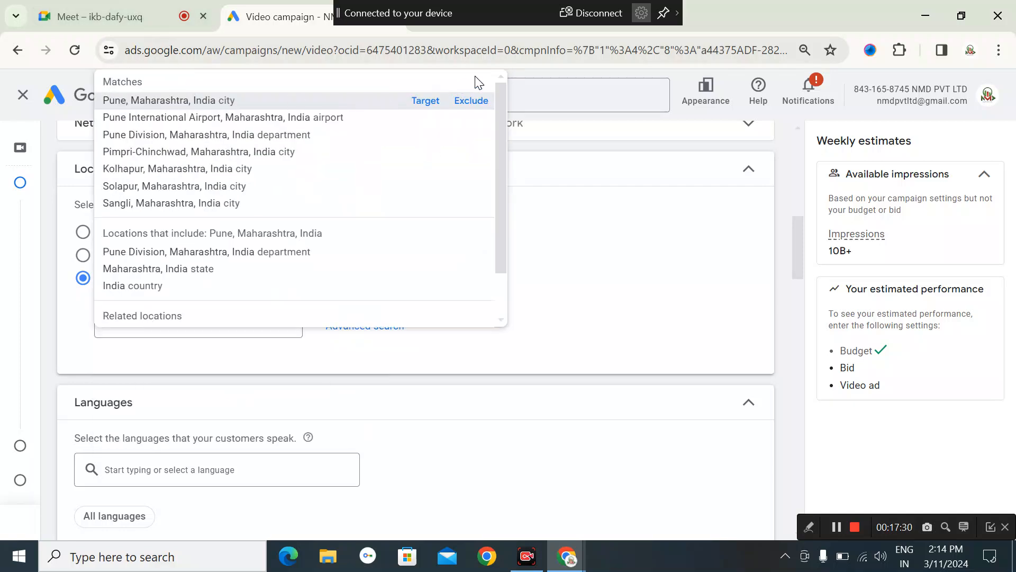
left_click(422, 107)
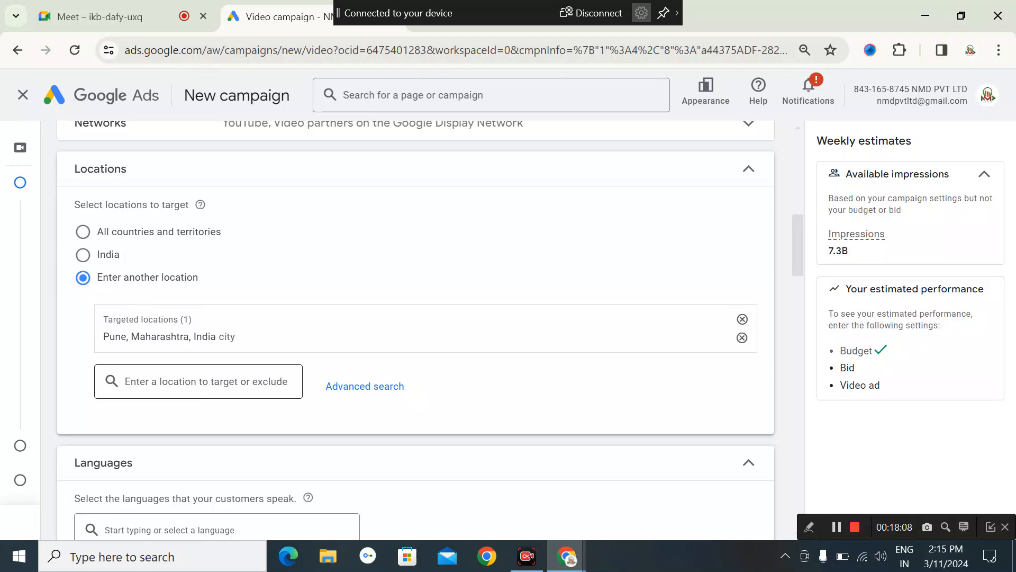
Search the locations for "pimpri" and exclude the city of Pimpri-Chinchwad, Maharashtra, India.
type("pun")
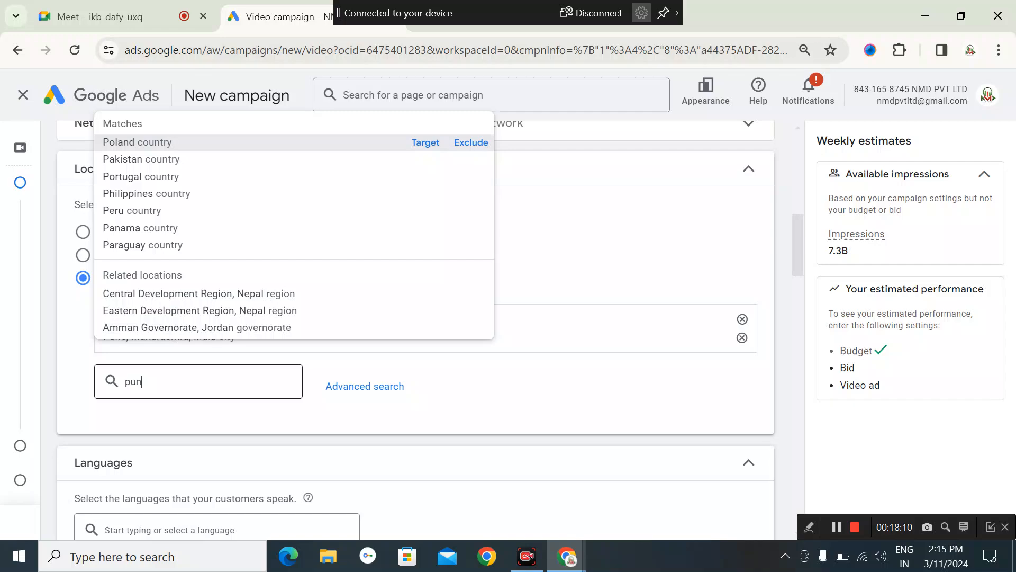
key("Return")
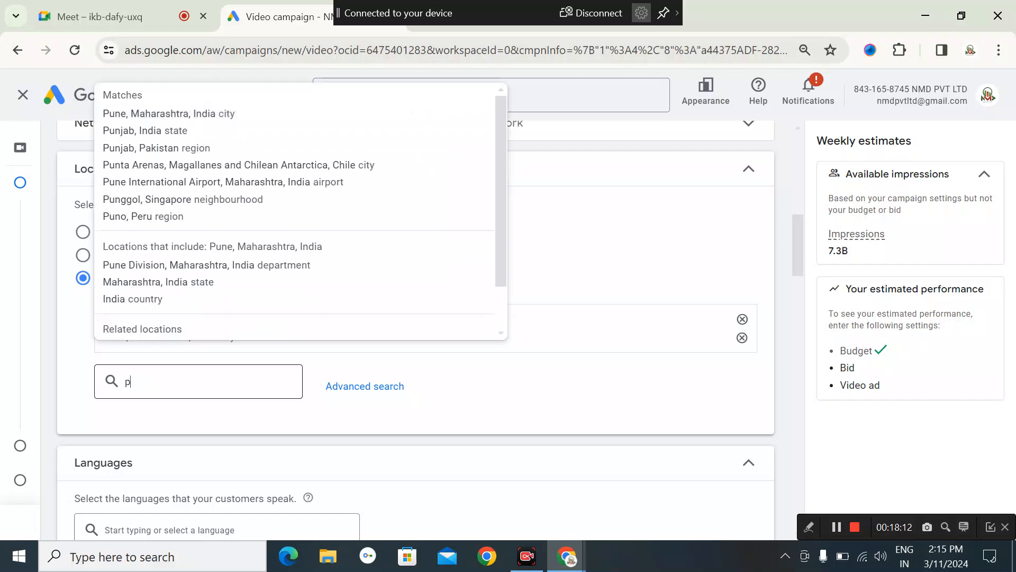
type("pim")
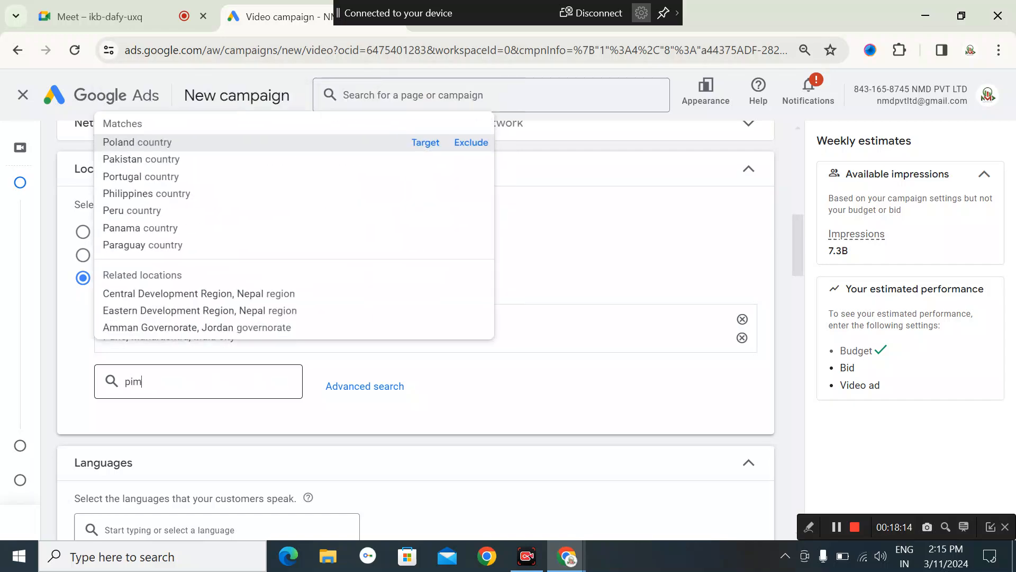
type("pri")
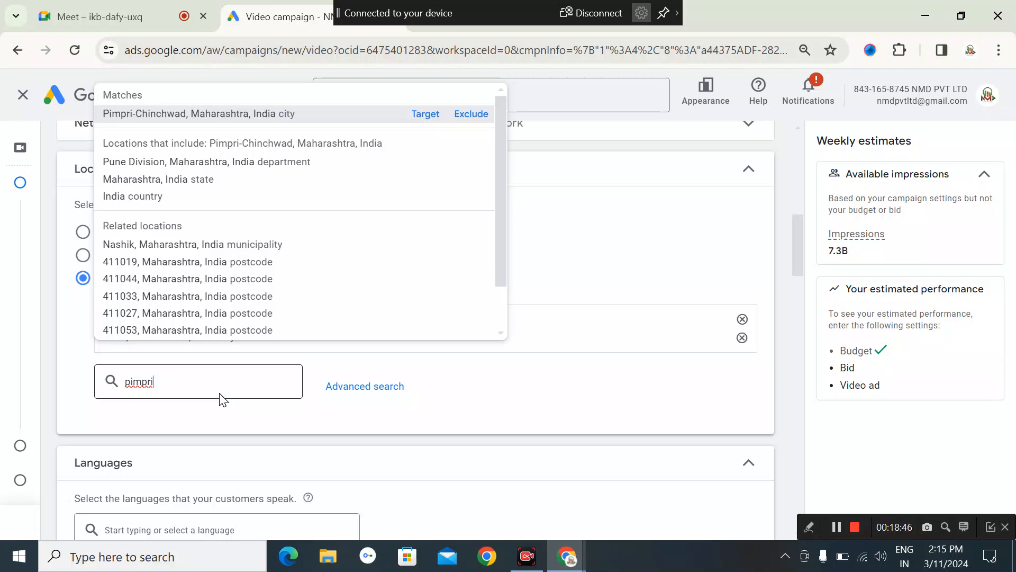
left_click(365, 389)
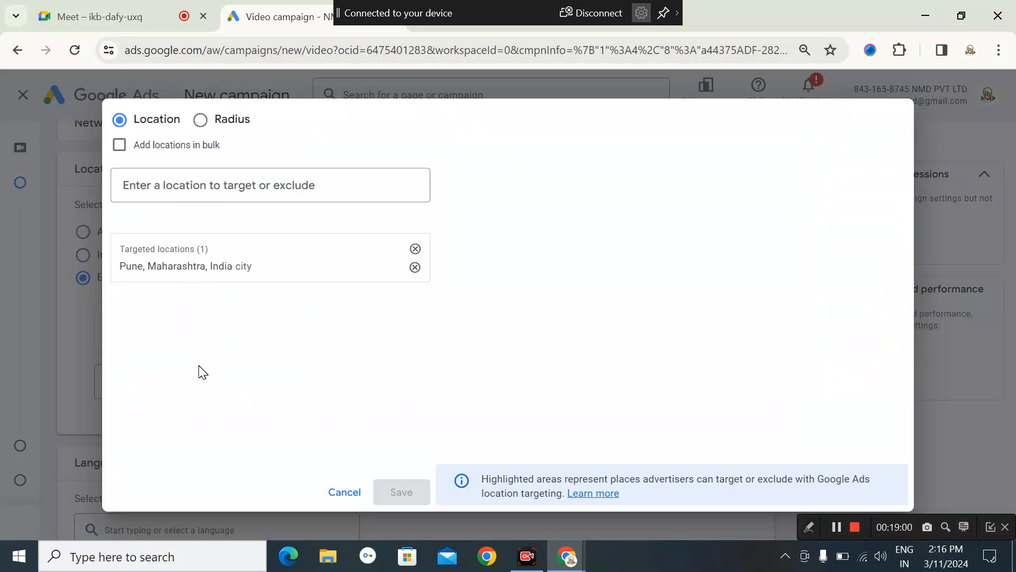
left_click(342, 492)
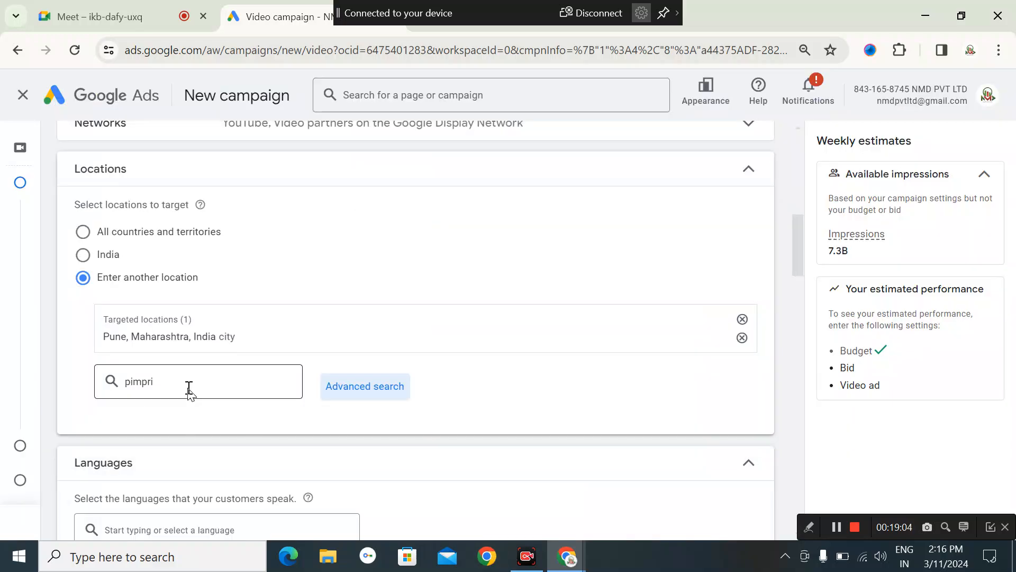
left_click(191, 394)
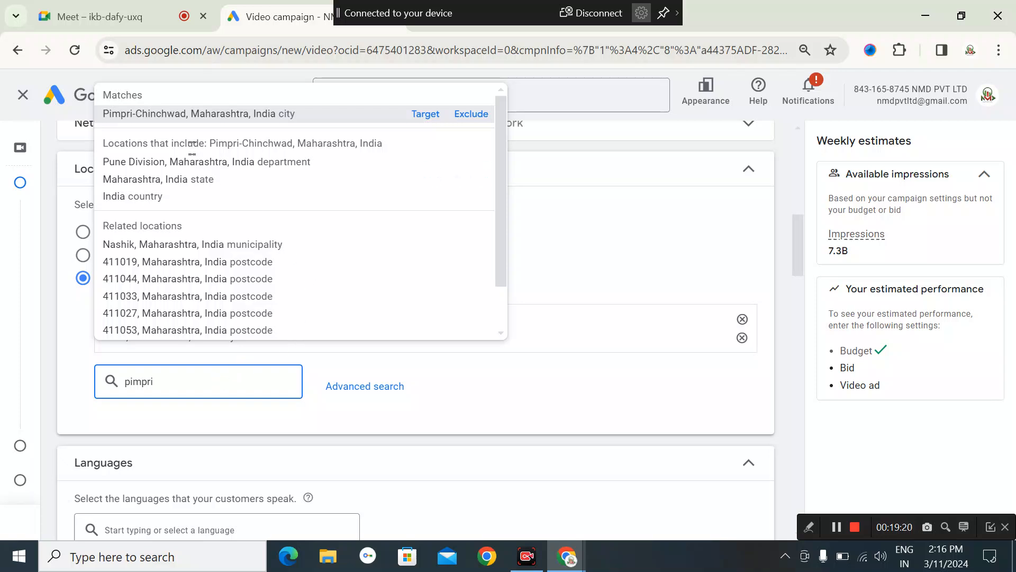
left_click(484, 115)
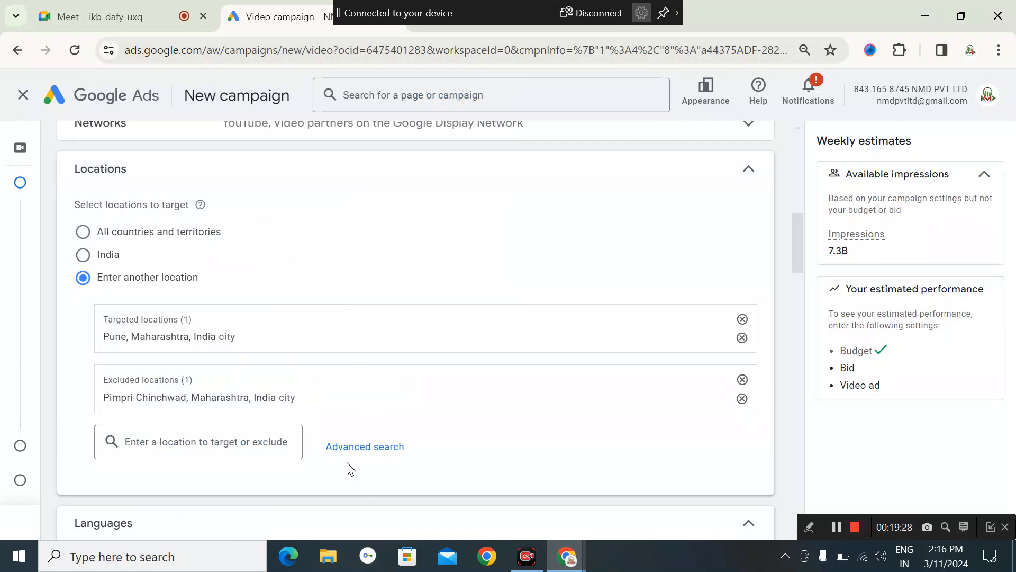
Examine the targeted Pune and excluded Pimpri-Chinchwad areas on the advanced location search map, and close it without changes.
scroll(346, 469, "down", 3)
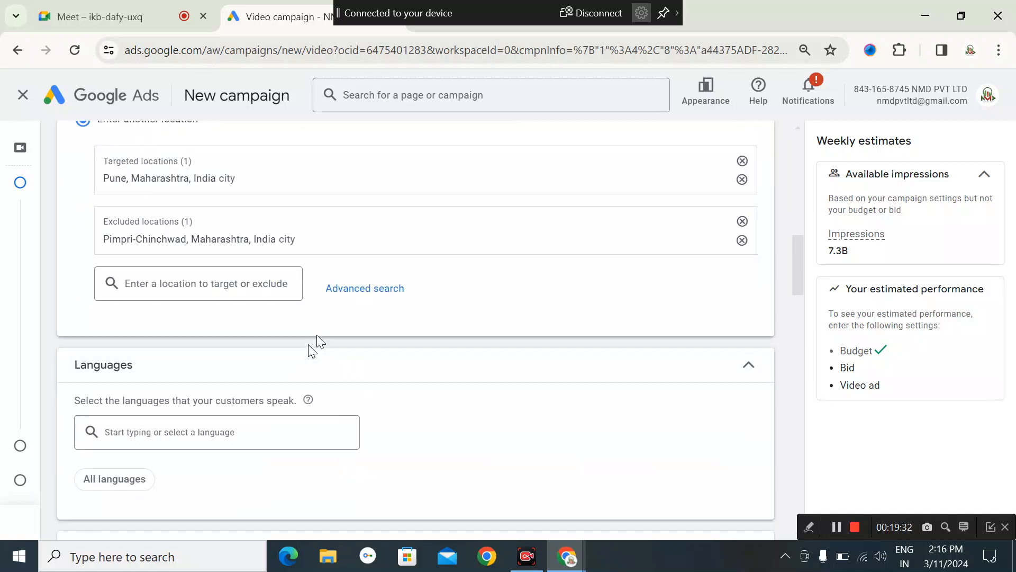
left_click(369, 286)
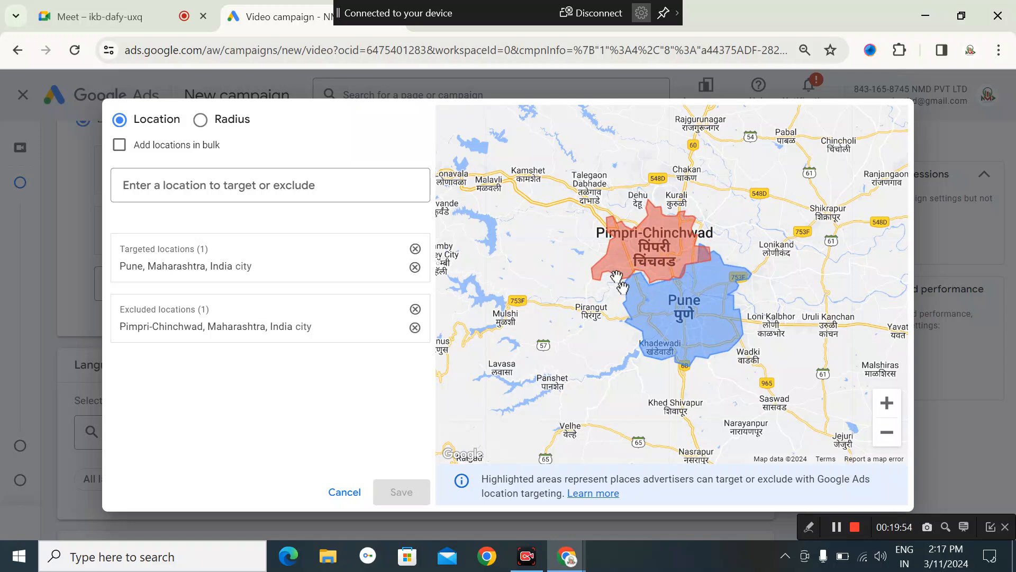
scroll(680, 302, "down", 2)
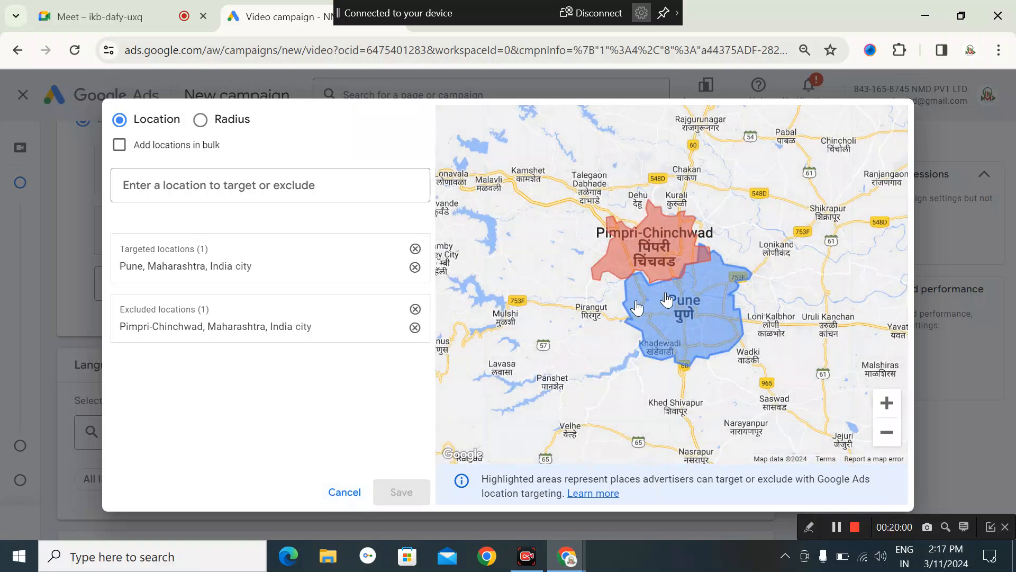
left_click(345, 492)
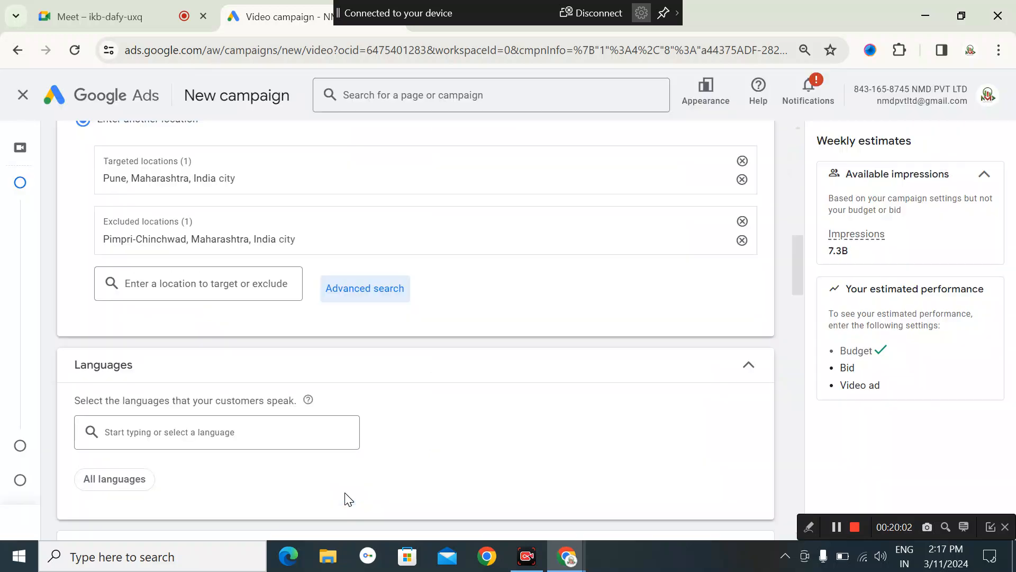
Set English as the language that the campaign's customers speak.
scroll(305, 363, "down", 3)
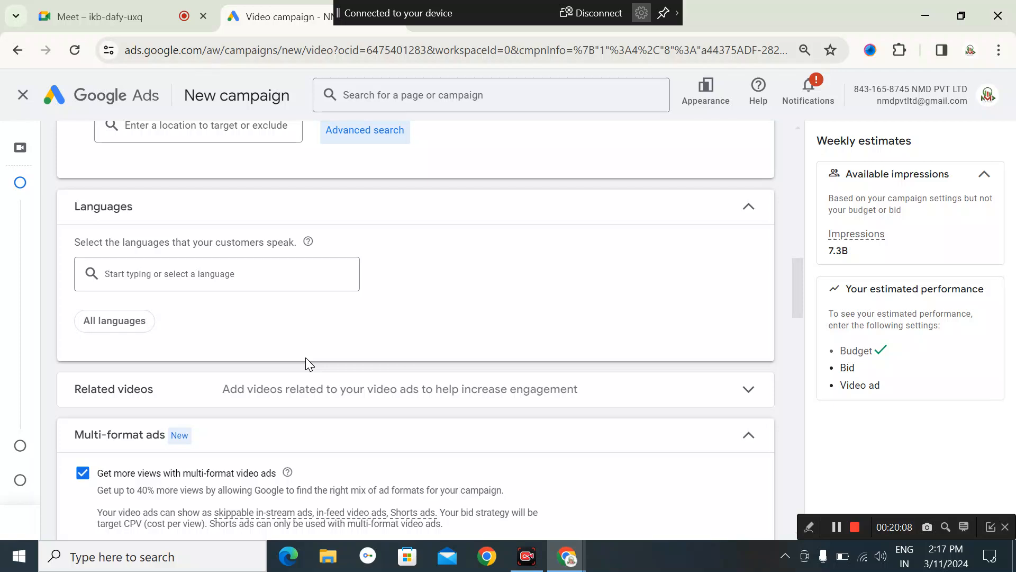
scroll(306, 357, "up", 3)
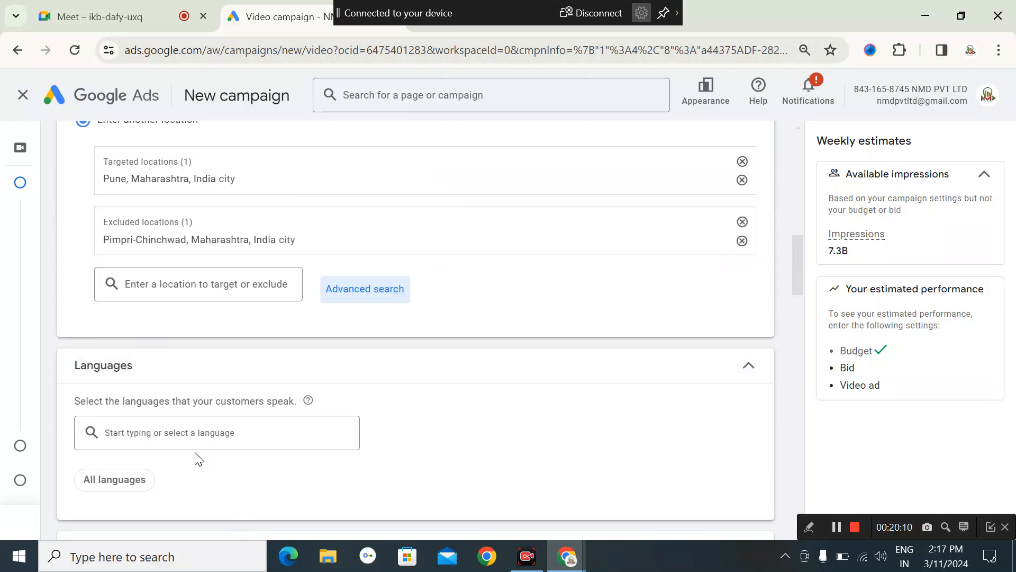
left_click(217, 433)
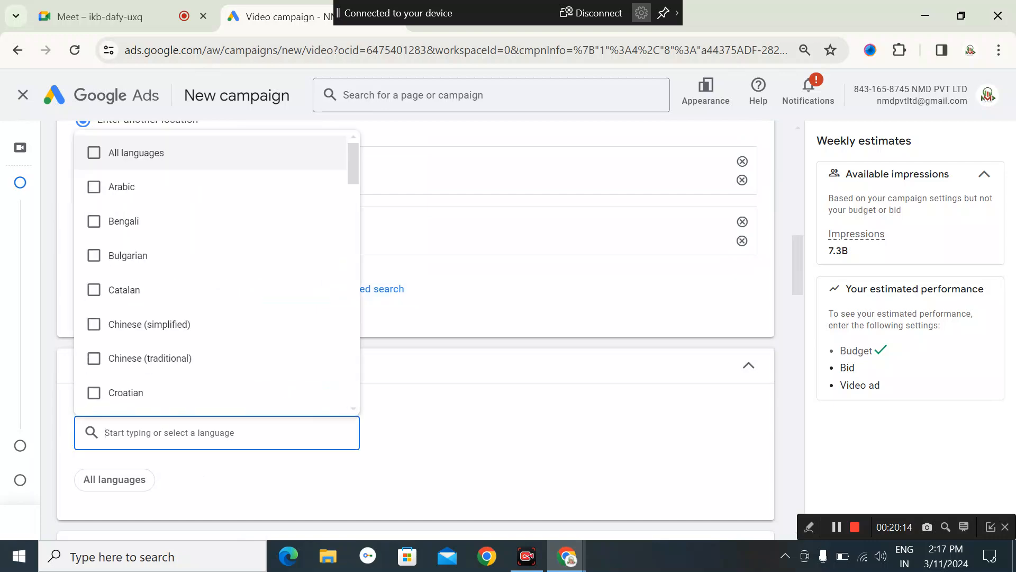
type("eng")
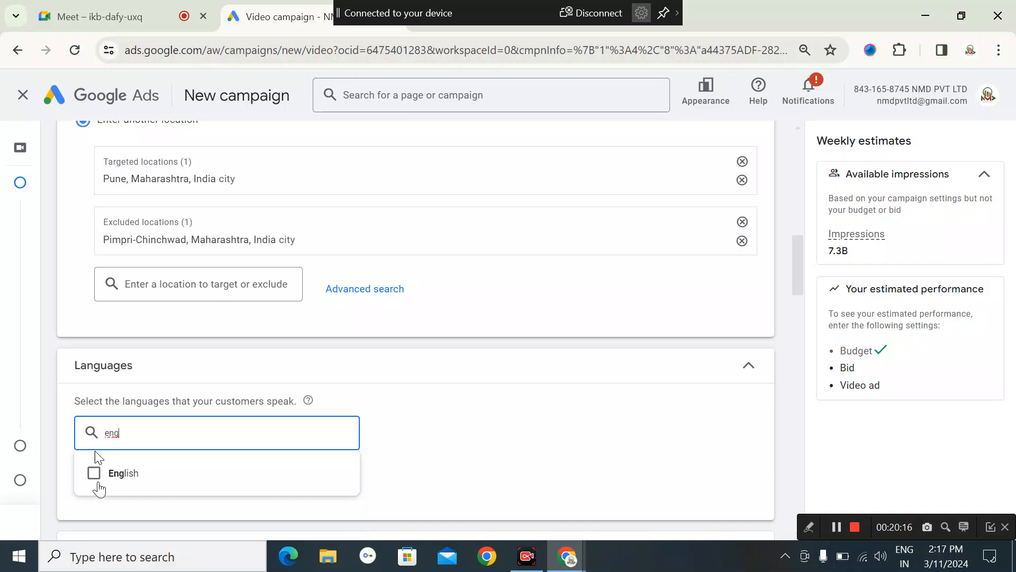
left_click(131, 475)
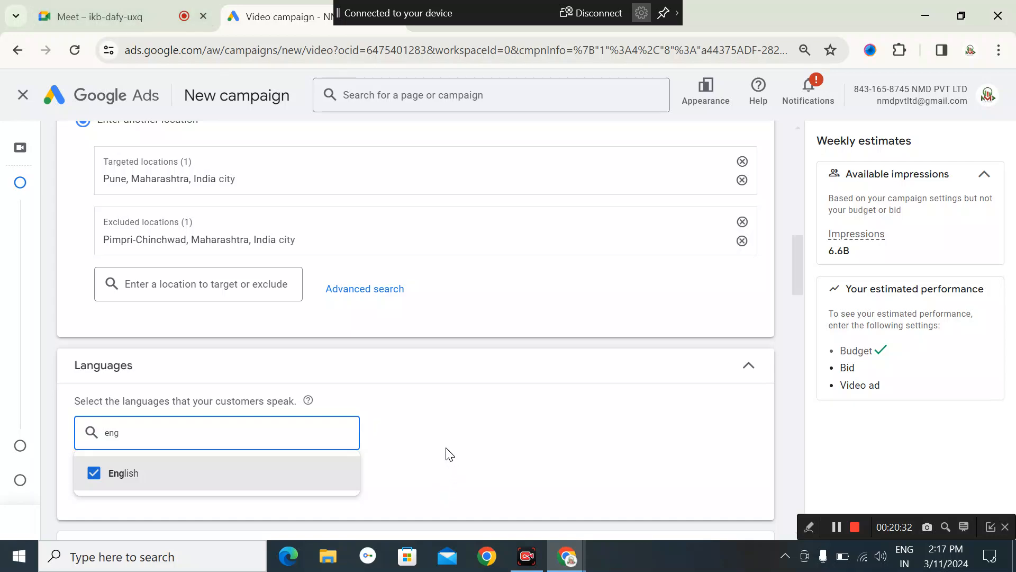
Check the participants in the Meet call and return to the campaign's Languages settings.
scroll(447, 454, "down", 3)
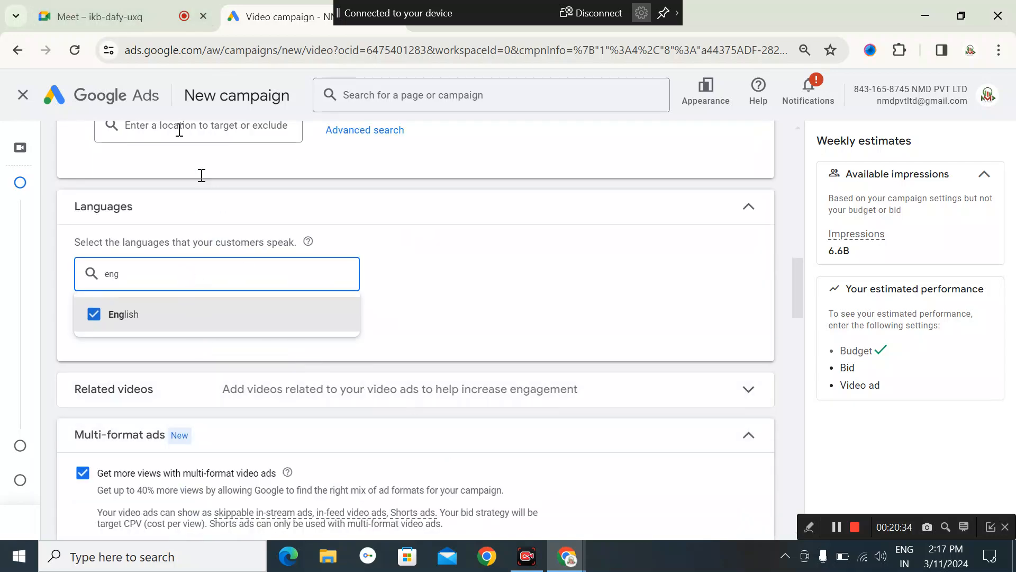
left_click(151, 12)
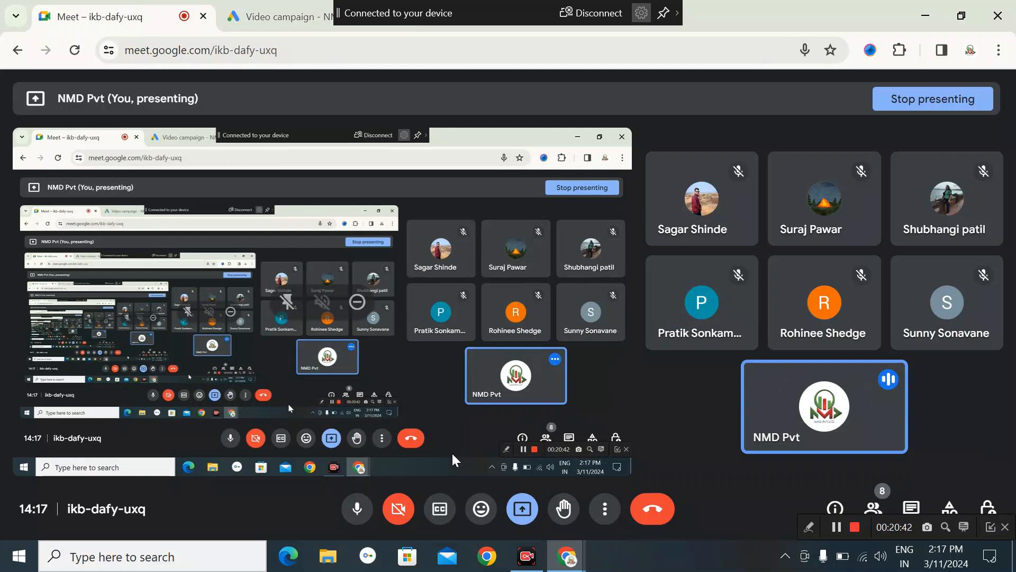
left_click(256, 17)
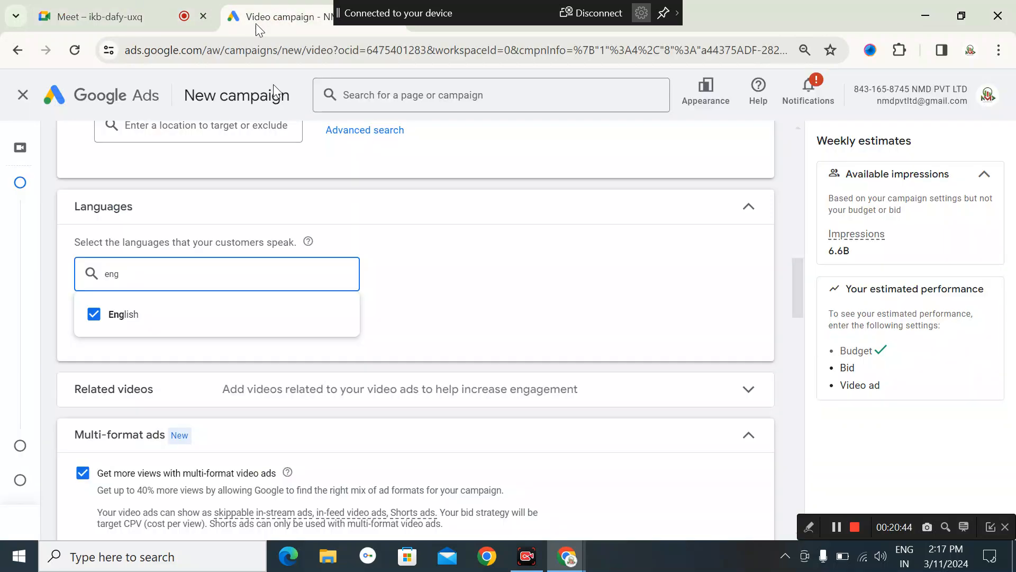
Keep English selected as the campaign's customer language and close the list of language suggestions.
left_click(177, 318)
left_click(191, 317)
left_click(455, 285)
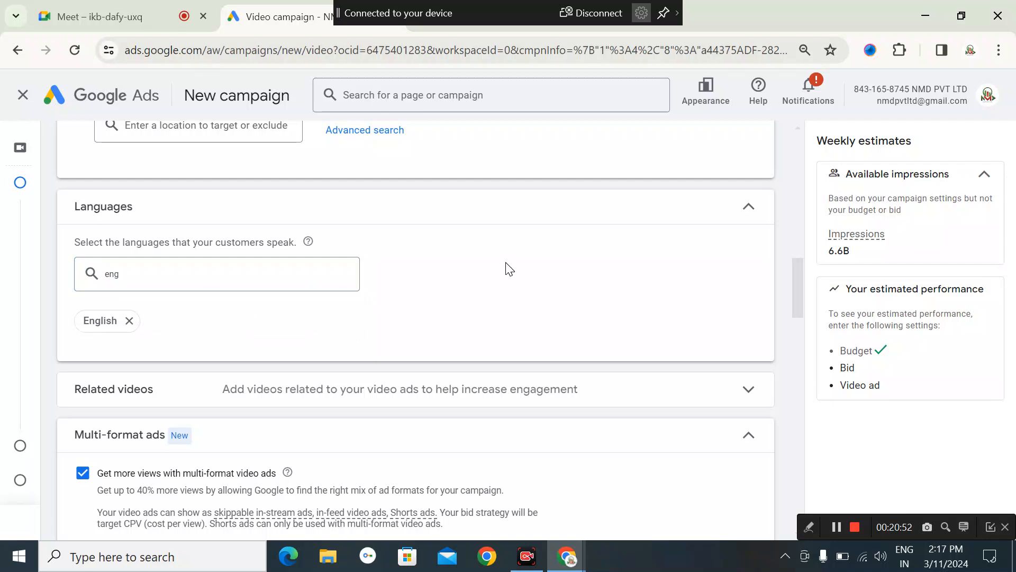
Look through the whole campaign form, from the general settings to the video ad creation and target CPV bid sections.
scroll(506, 280, "down", 4)
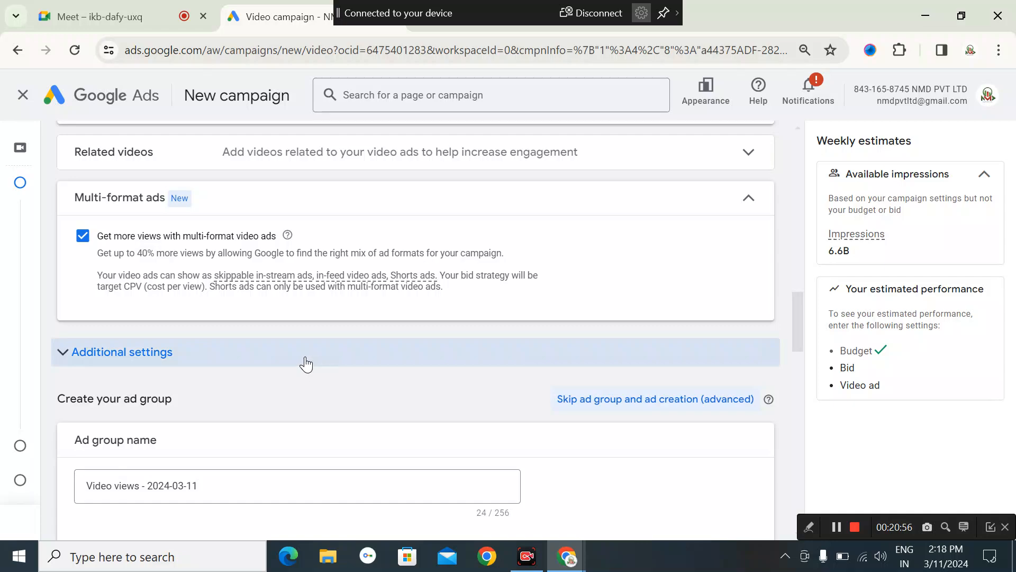
scroll(306, 364, "down", 3)
scroll(248, 331, "up", 4)
scroll(124, 296, "up", 10)
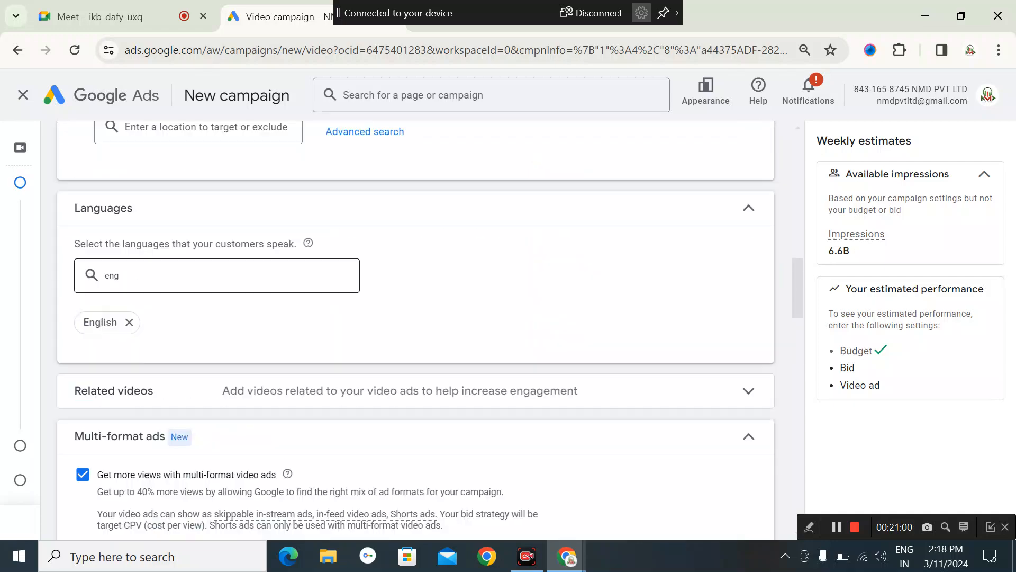
scroll(129, 280, "up", 6)
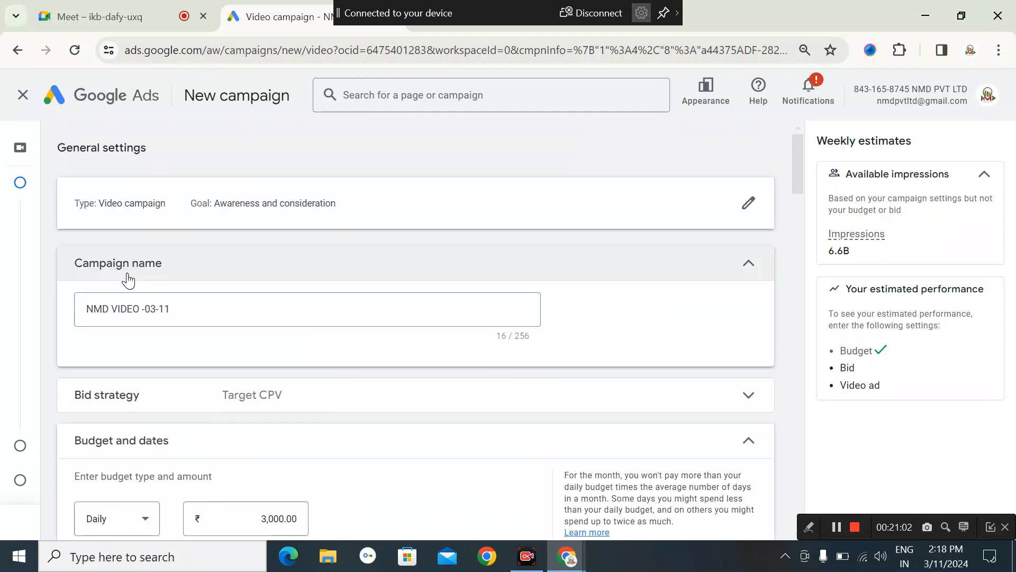
scroll(128, 281, "down", 20)
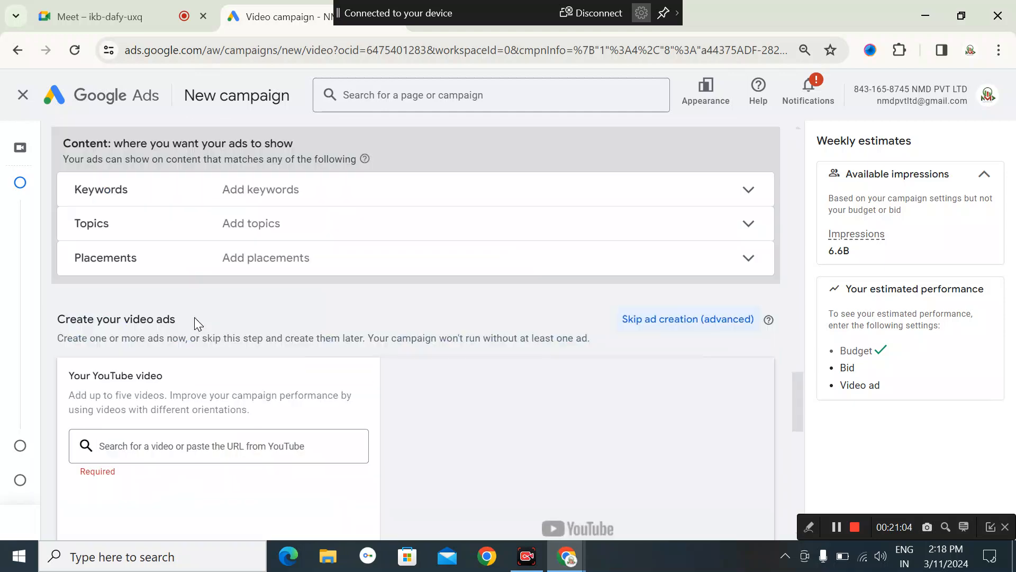
scroll(198, 327, "down", 2)
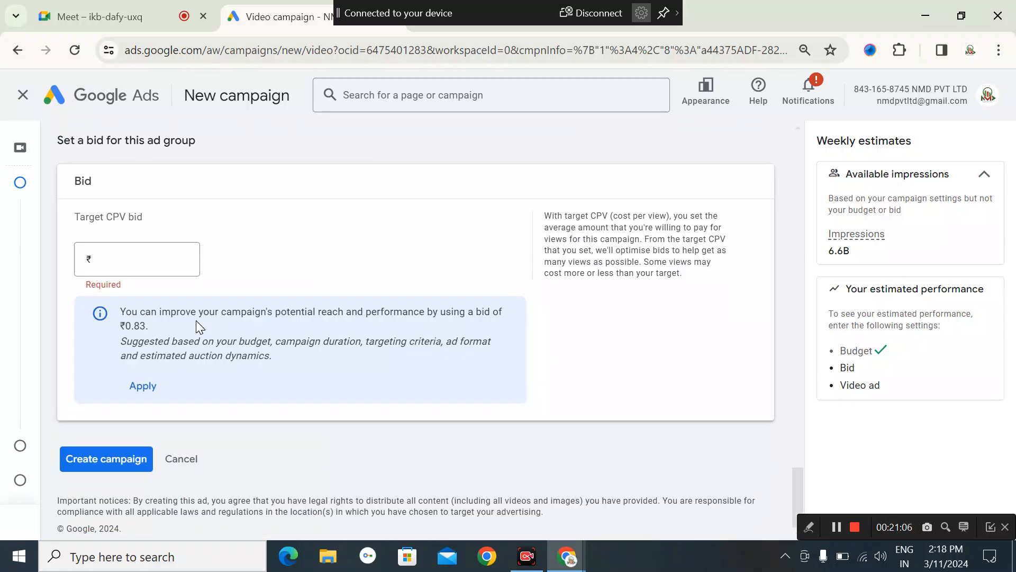
scroll(197, 327, "up", 10)
scroll(197, 328, "down", 12)
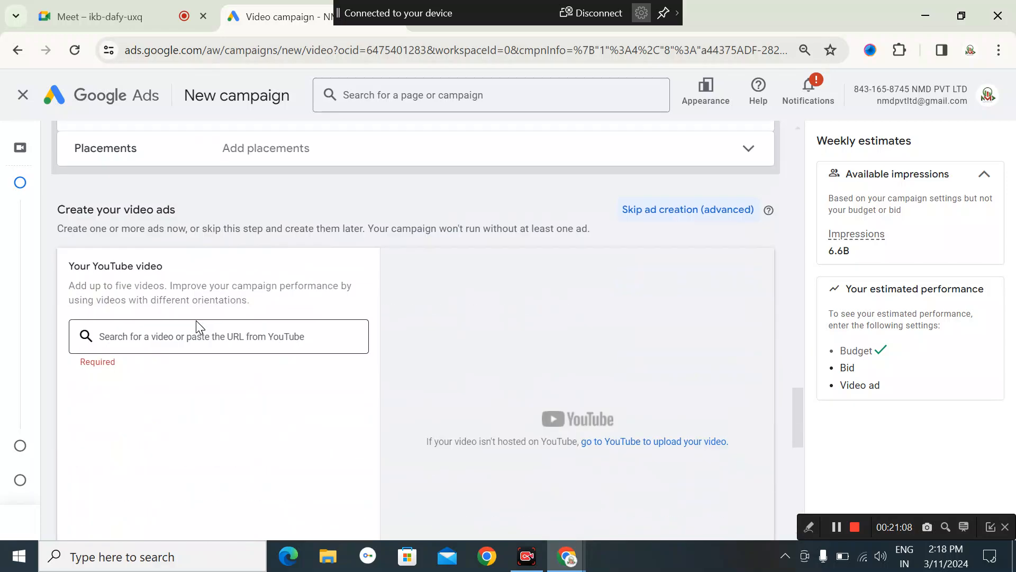
scroll(200, 326, "down", 3)
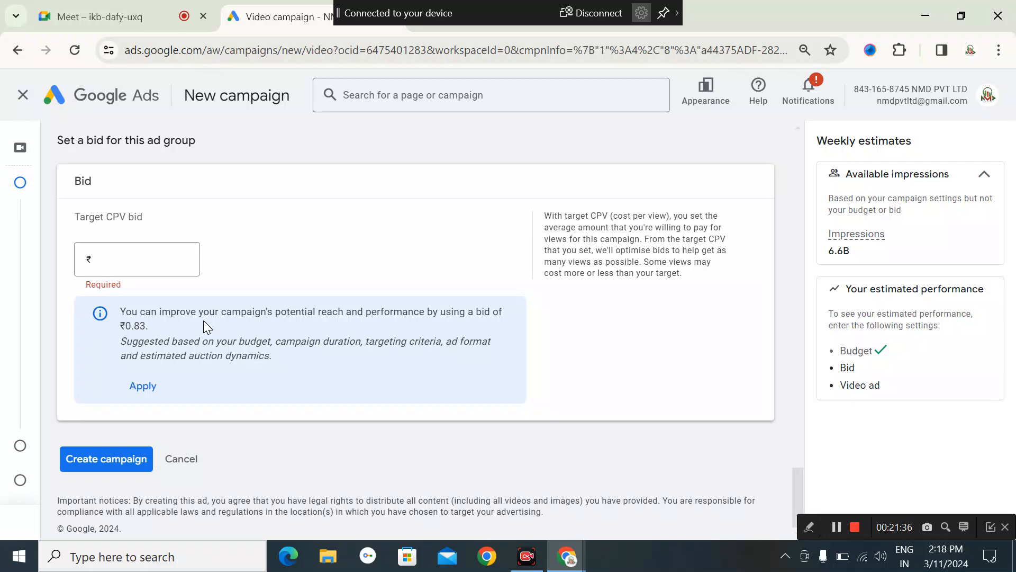
Review the campaign name, budget and dates, networks, locations, languages and multi-format ads settings.
scroll(319, 295, "up", 10)
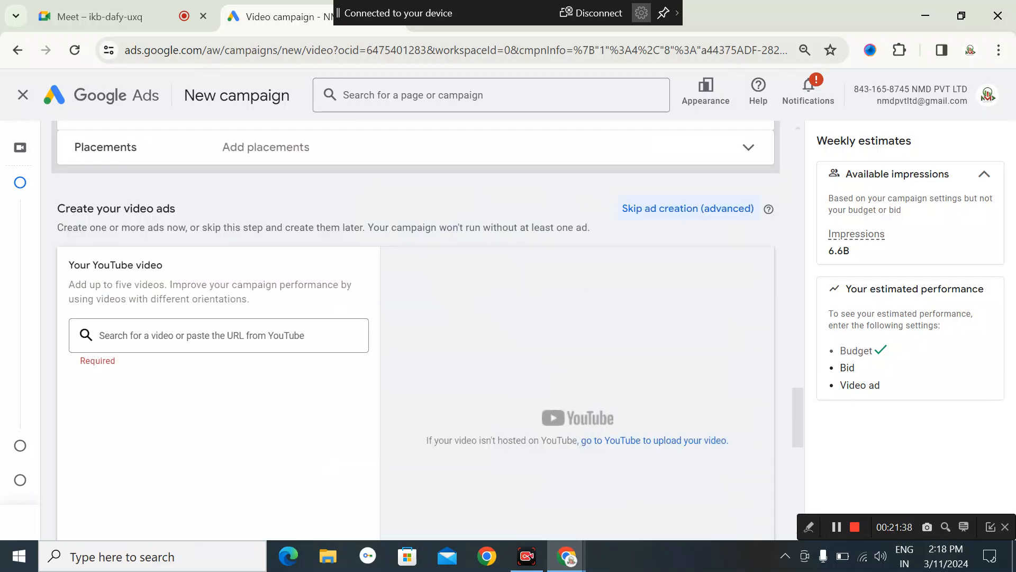
scroll(321, 293, "up", 15)
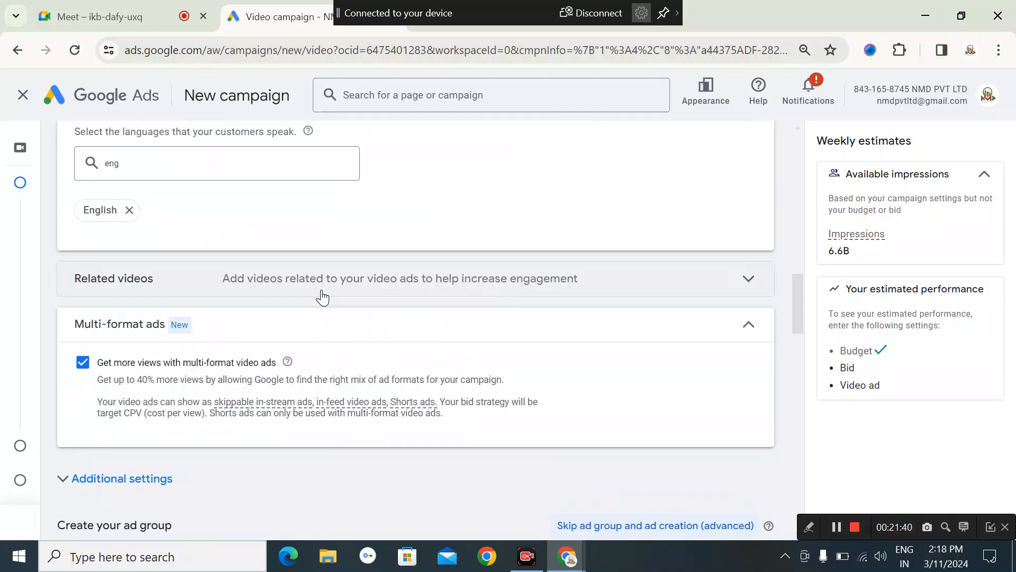
scroll(323, 296, "up", 5)
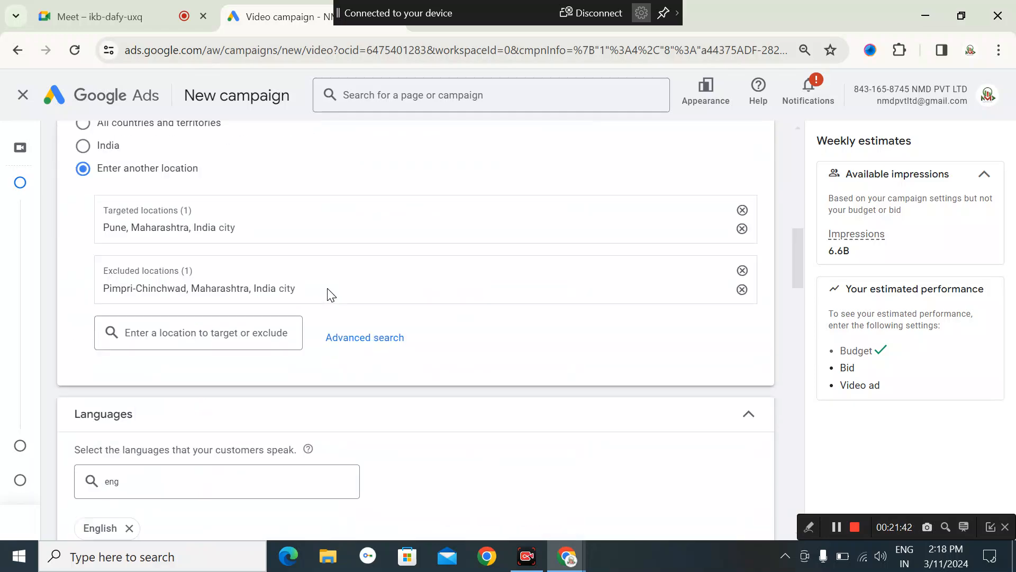
scroll(323, 288, "up", 10)
scroll(316, 276, "down", 3)
scroll(275, 243, "up", 3)
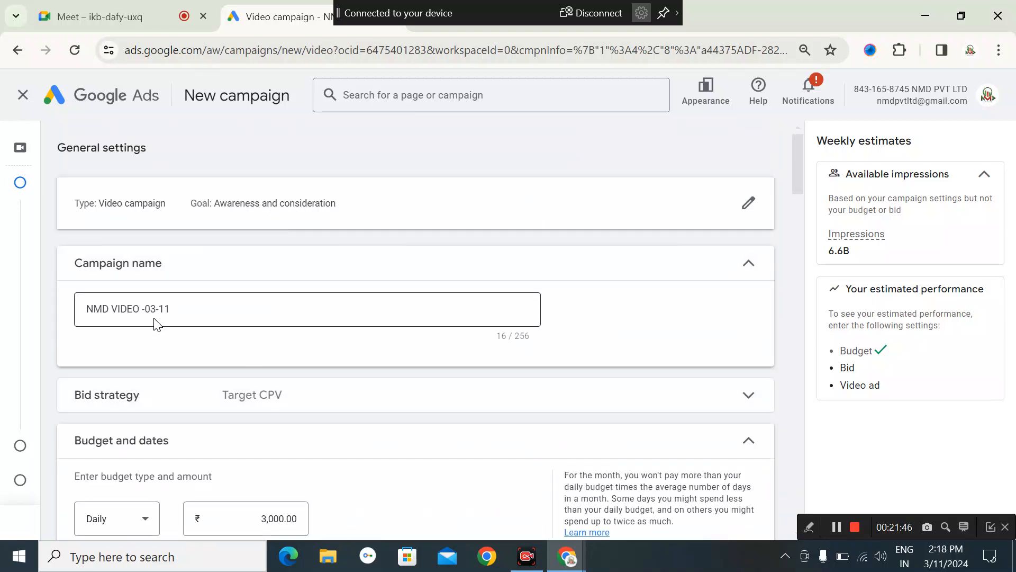
scroll(155, 338, "down", 5)
scroll(140, 307, "down", 3)
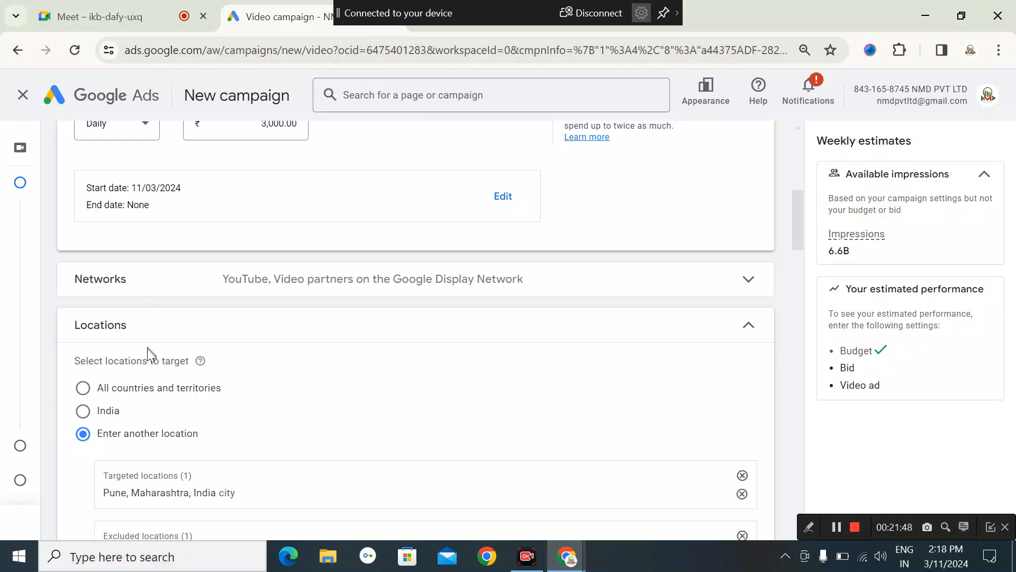
scroll(147, 347, "down", 3)
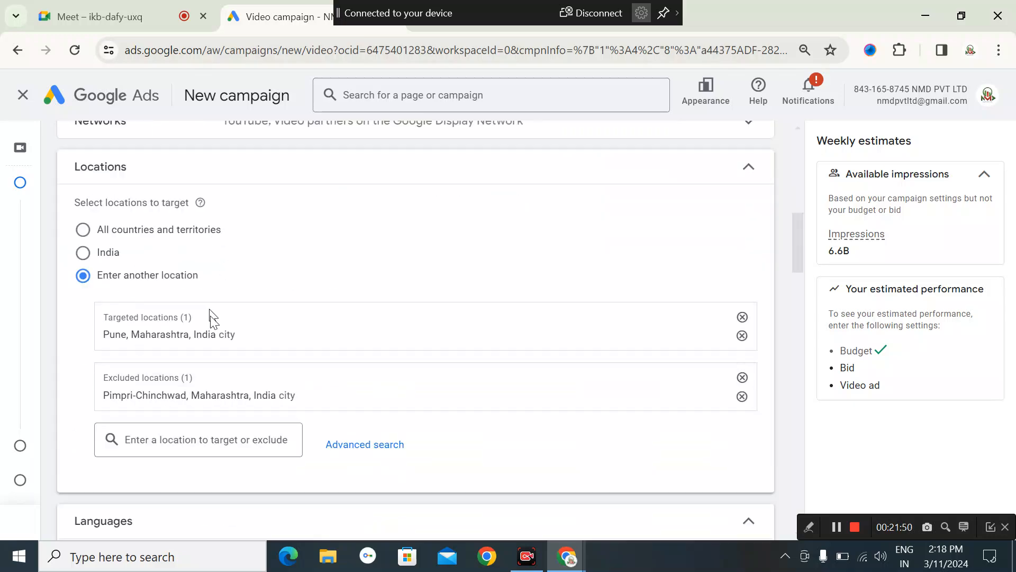
scroll(132, 257, "down", 3)
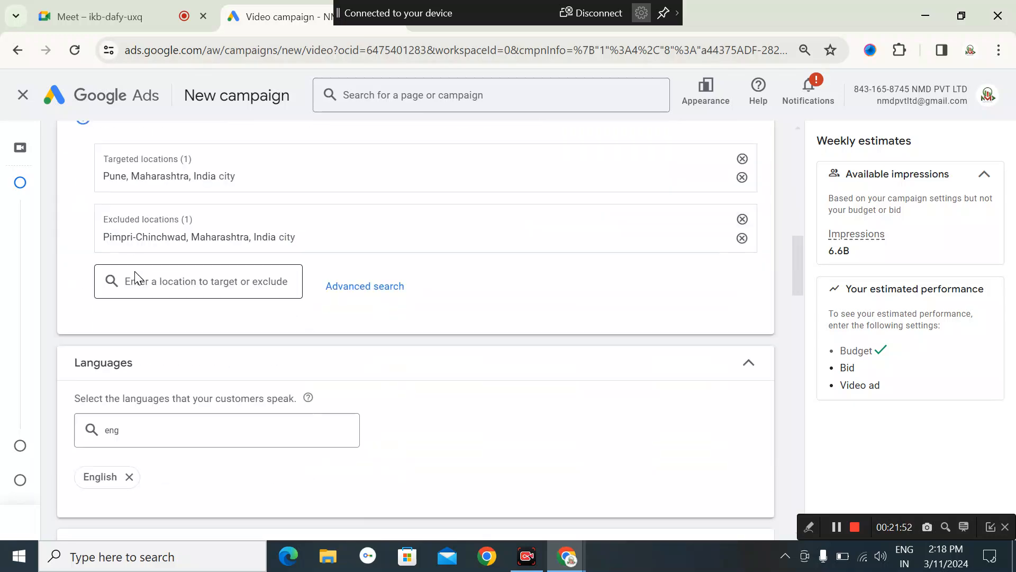
scroll(133, 297, "down", 2)
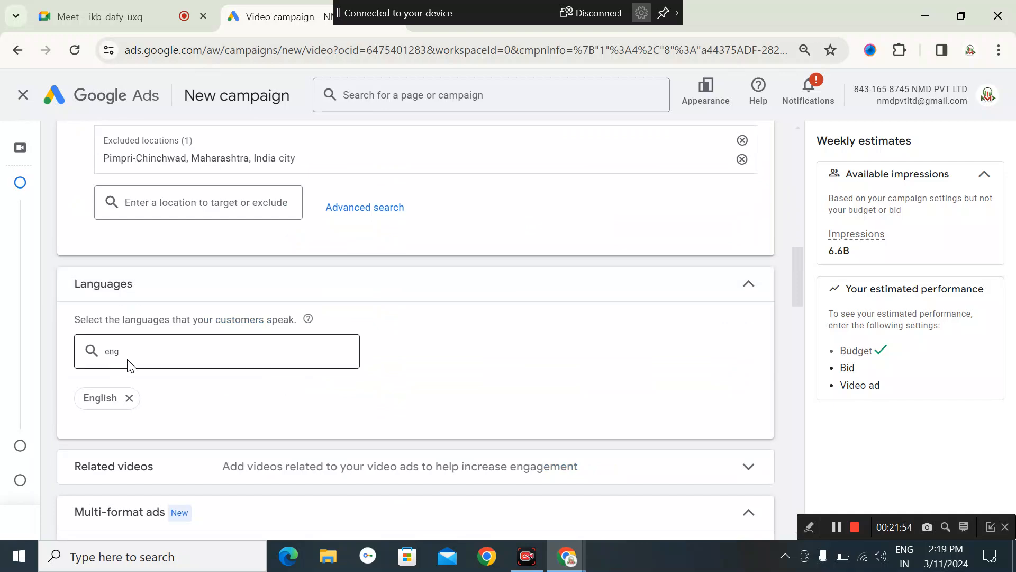
scroll(133, 367, "down", 4)
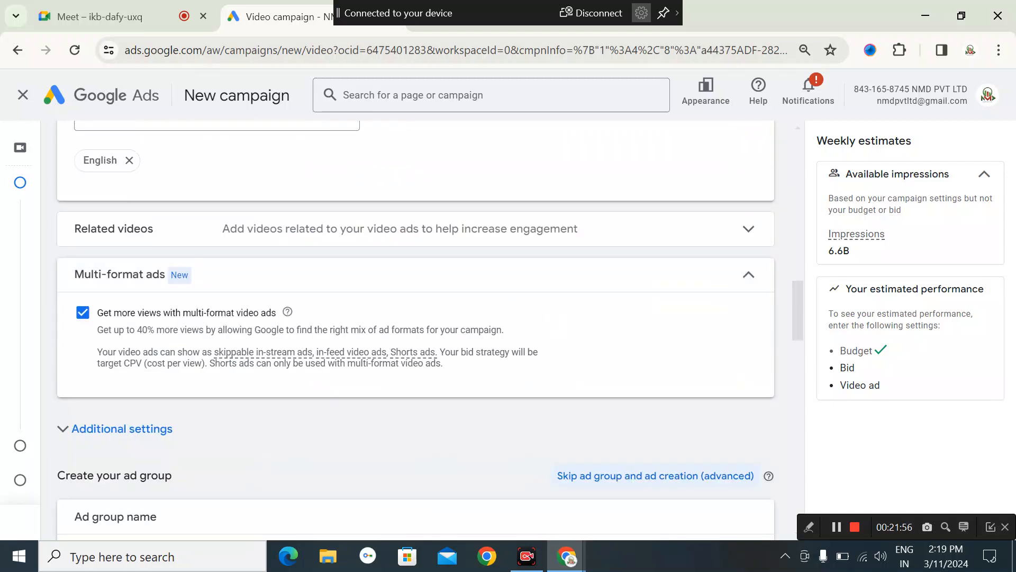
scroll(199, 367, "up", 2)
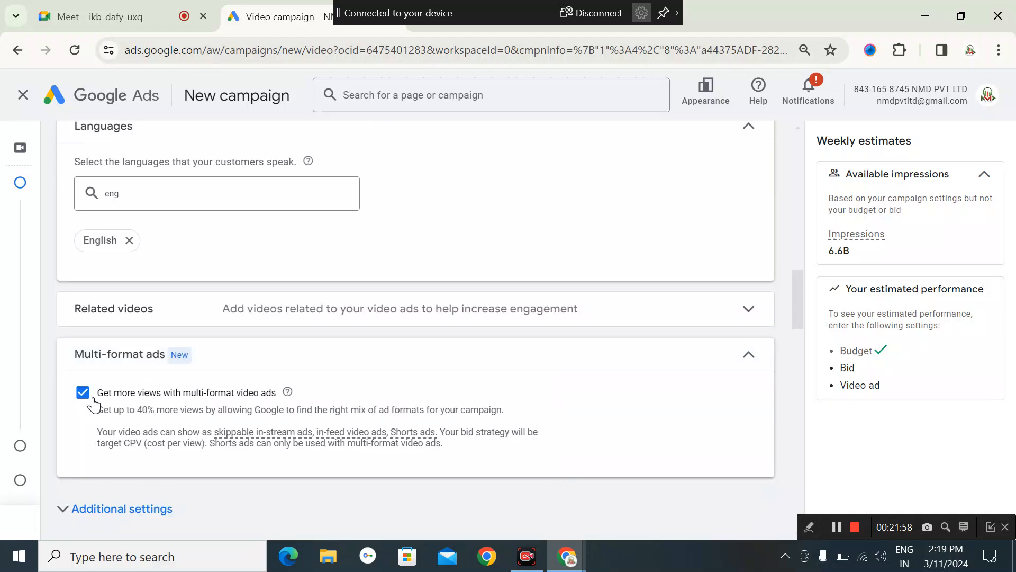
Rename the ad group as "NMD Video Ads 11 March".
scroll(93, 405, "down", 4)
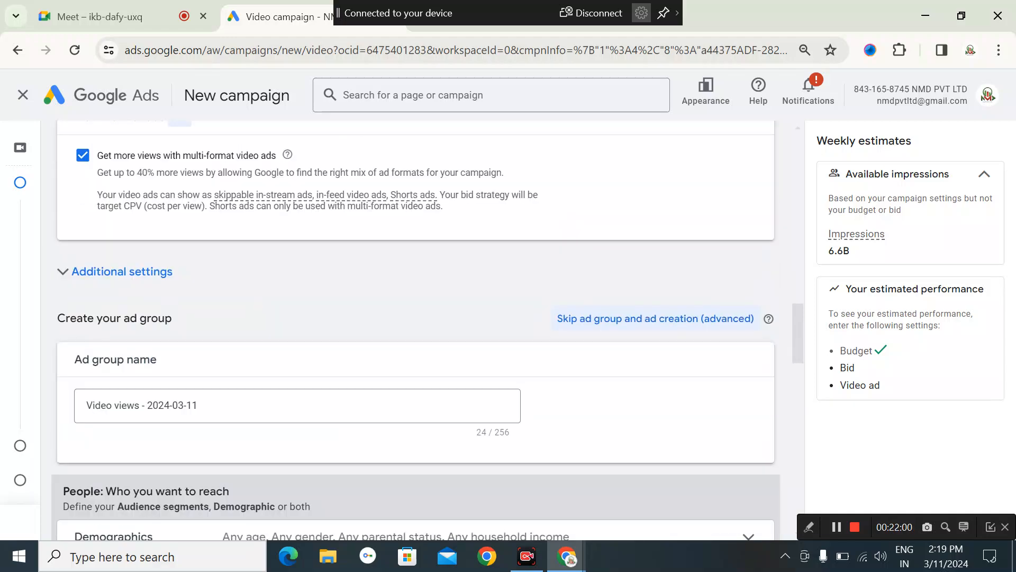
left_click(279, 394)
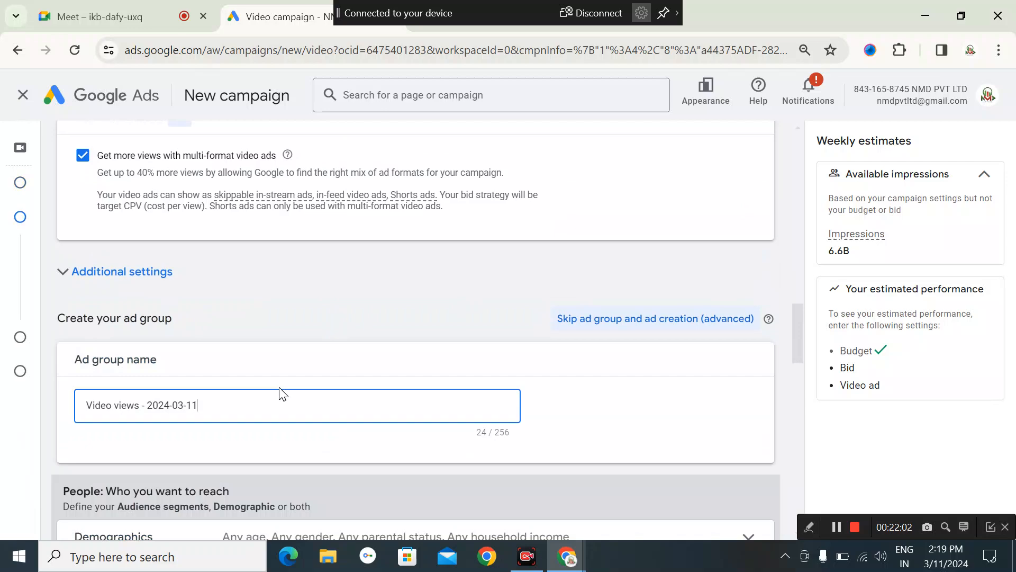
key("ctrl+a")
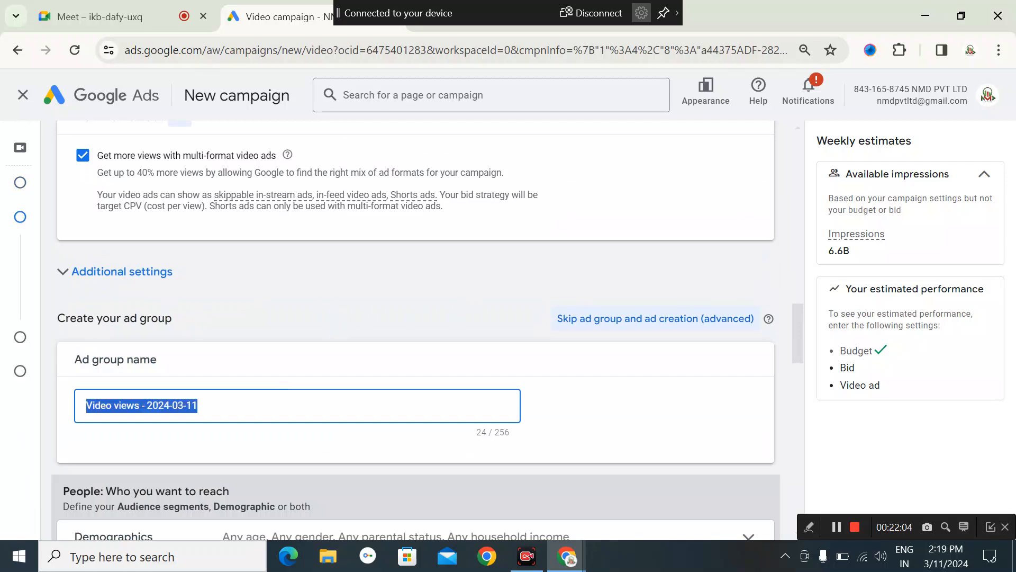
type("NMD ")
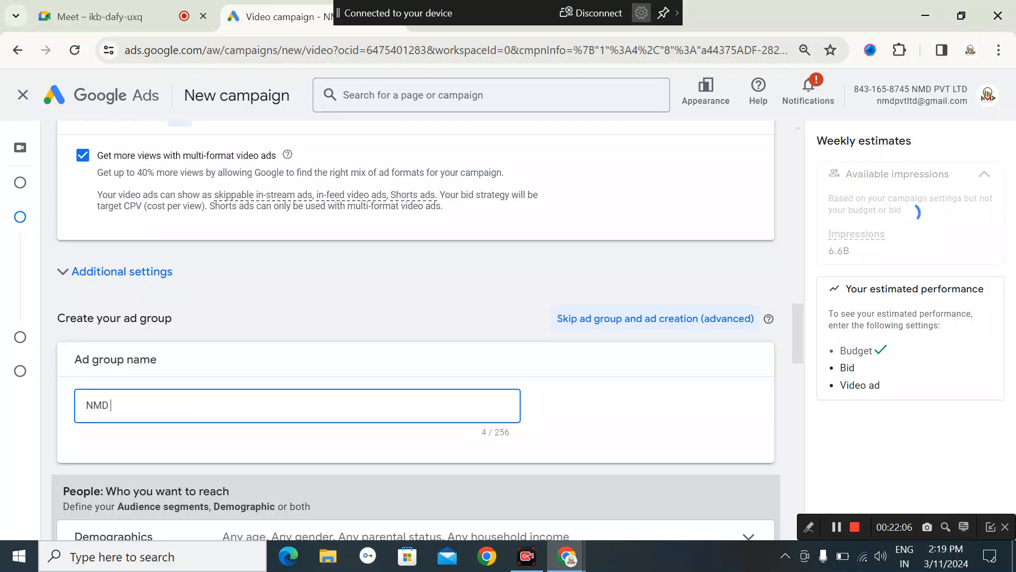
type("Video Ads ")
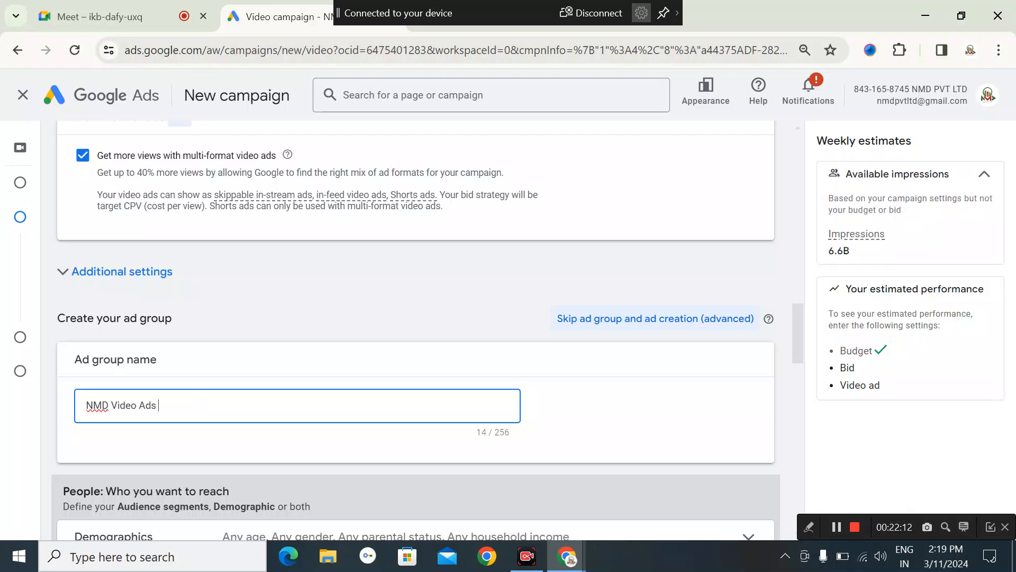
type("3 ")
type("M")
type("arch")
key("BackSpace")
type("11")
left_click(265, 356)
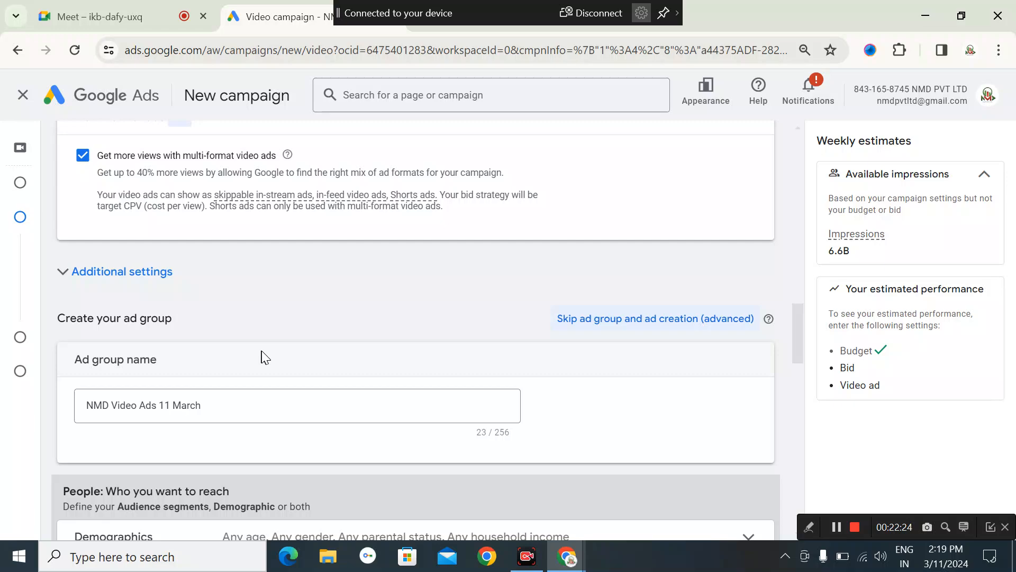
Expand the ad group's Demographics and examine the gender, age, parental status and household income targeting options.
scroll(197, 362, "down", 3)
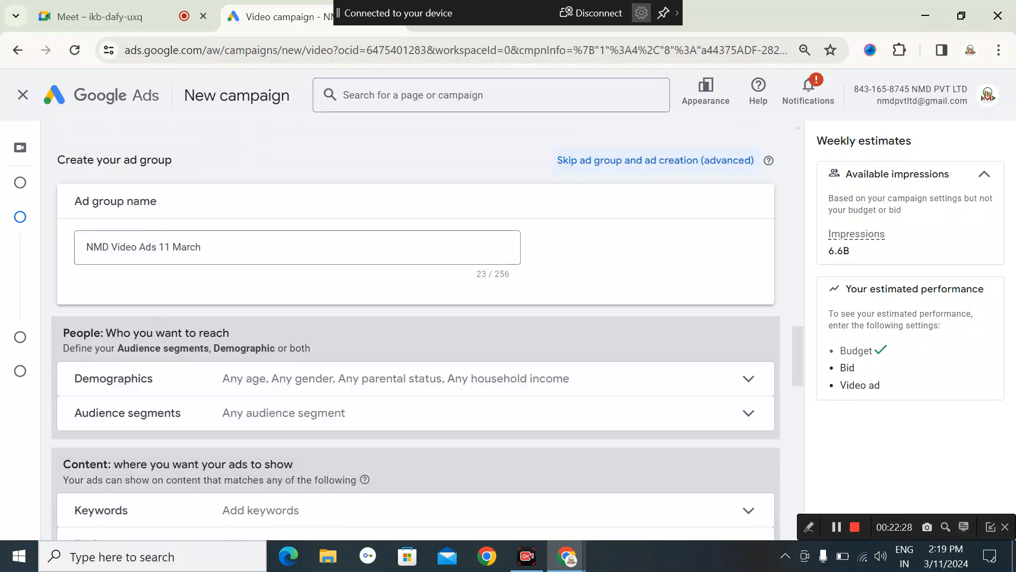
scroll(307, 362, "up", 3)
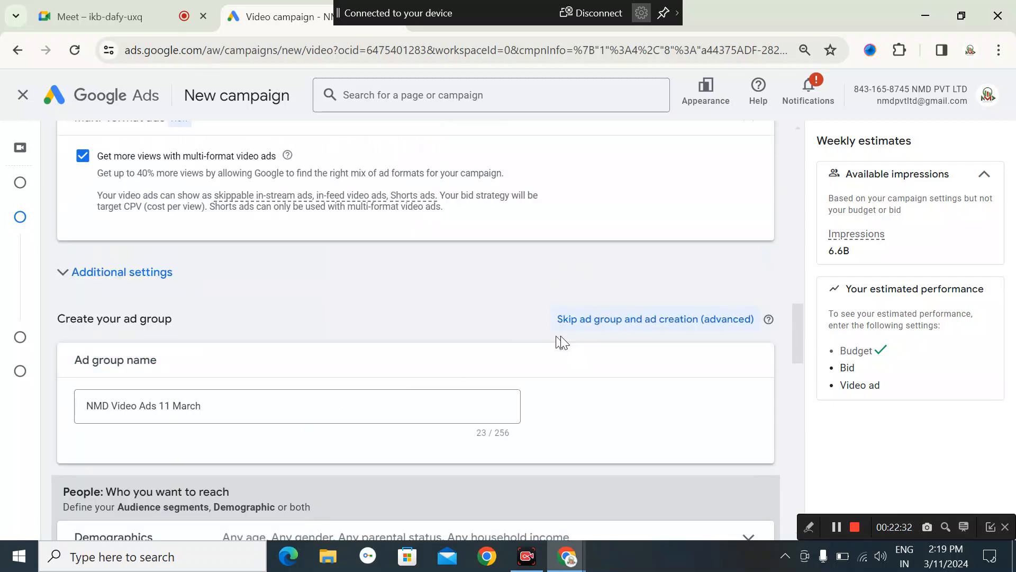
scroll(261, 344, "down", 3)
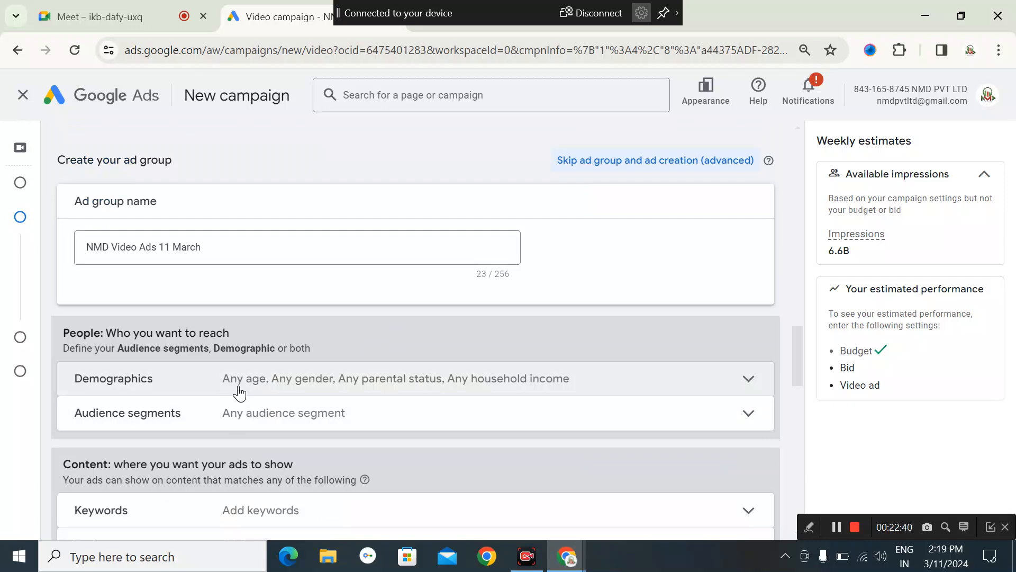
left_click(367, 385)
scroll(372, 411, "down", 3)
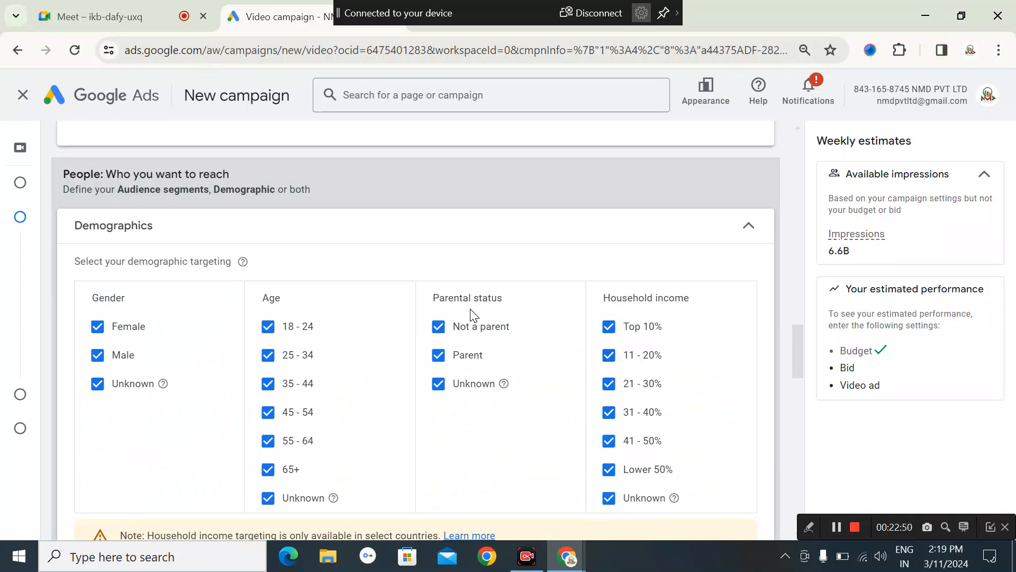
scroll(464, 295, "down", 3)
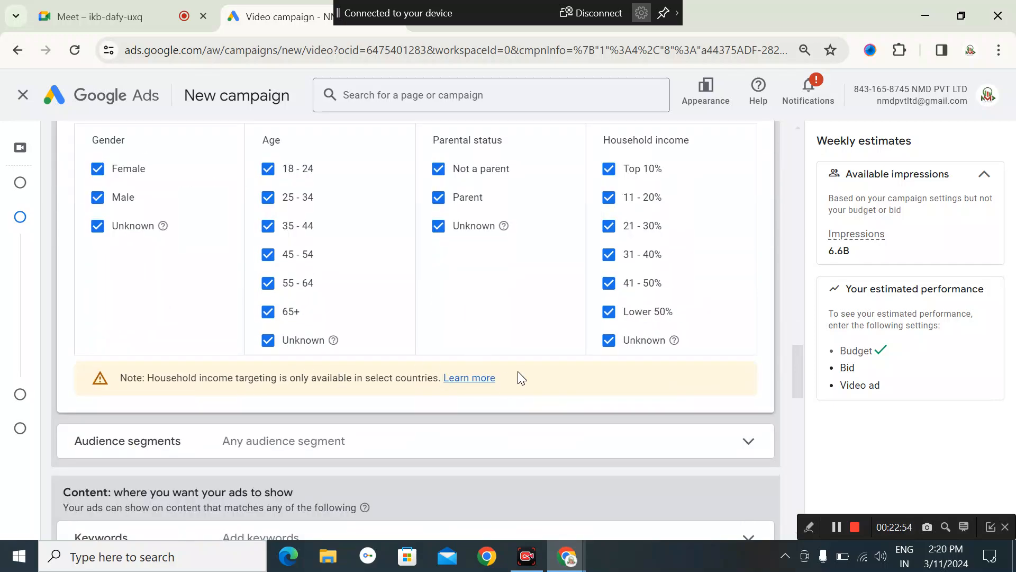
scroll(520, 378, "up", 2)
scroll(457, 363, "up", 5)
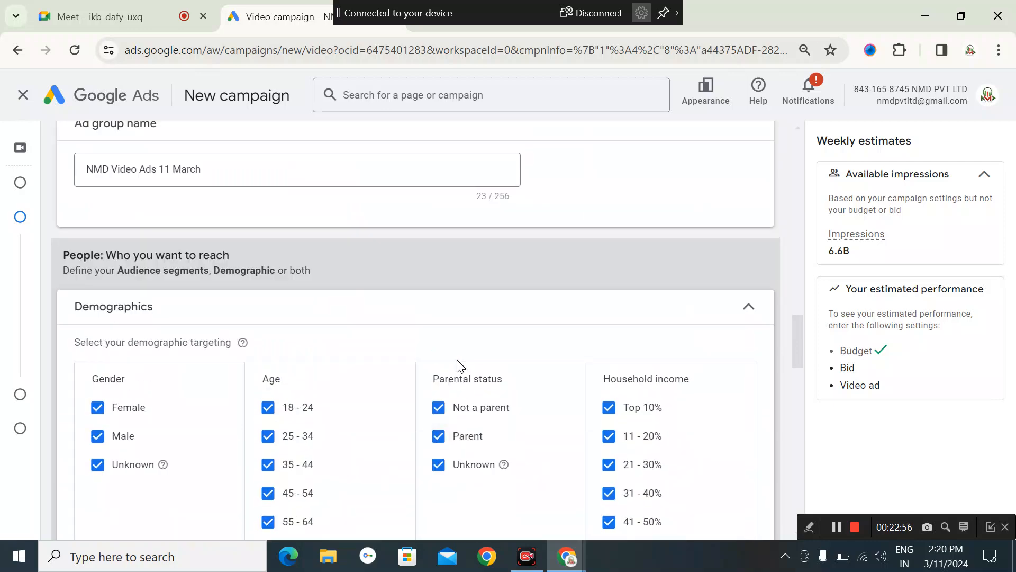
scroll(449, 347, "down", 3)
scroll(495, 479, "down", 2)
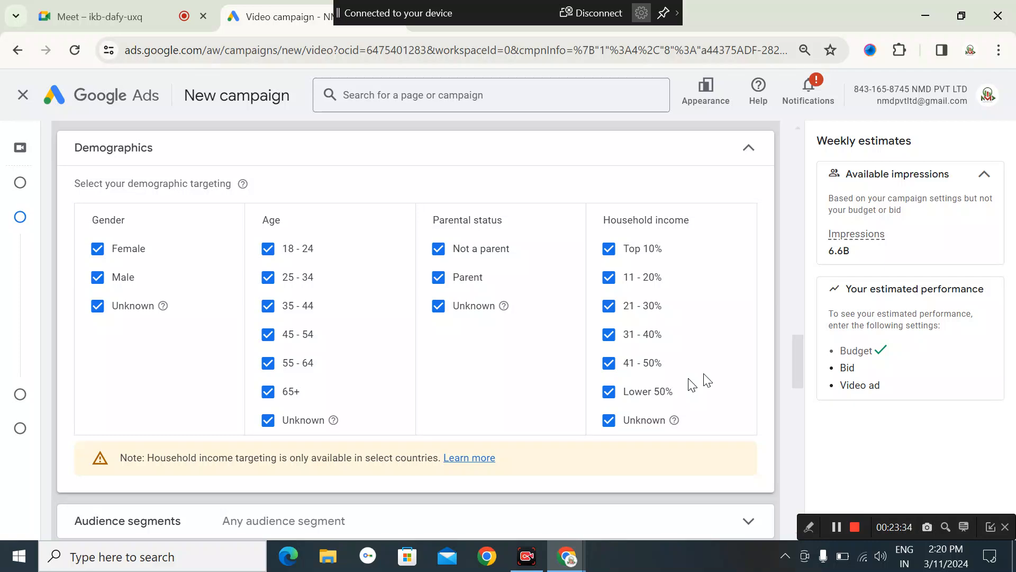
scroll(431, 402, "down", 3)
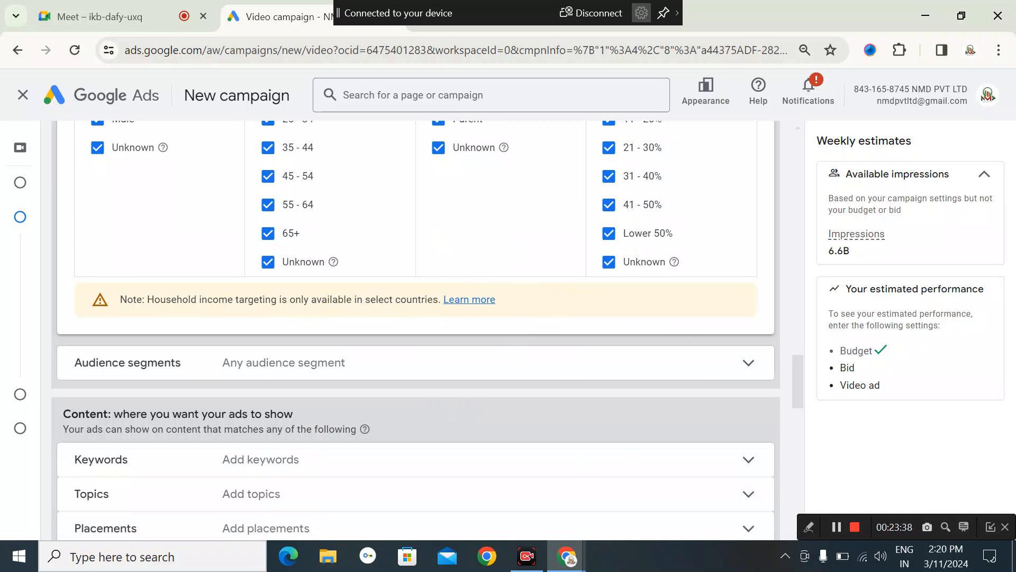
scroll(369, 303, "up", 1)
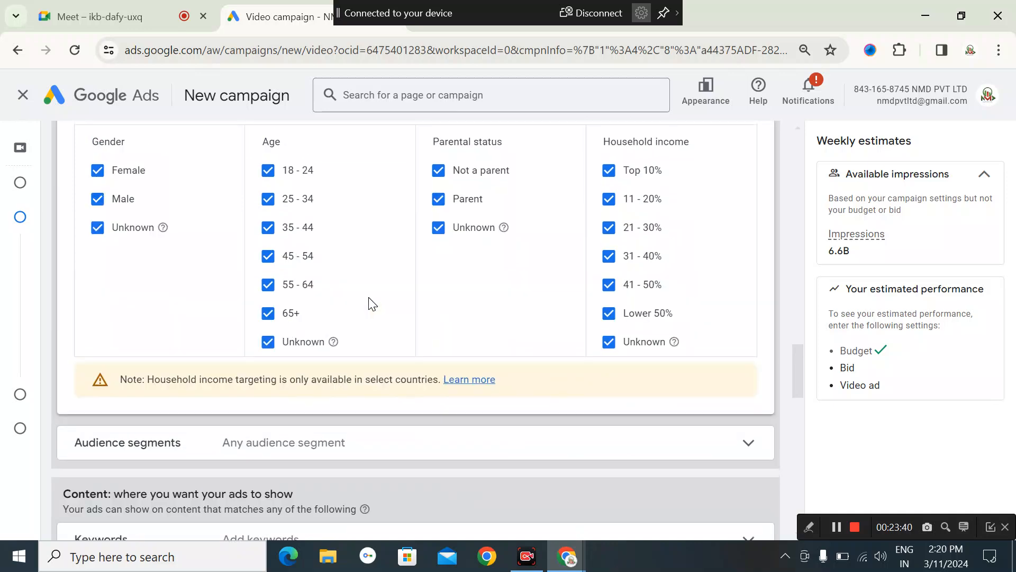
scroll(369, 302, "up", 1)
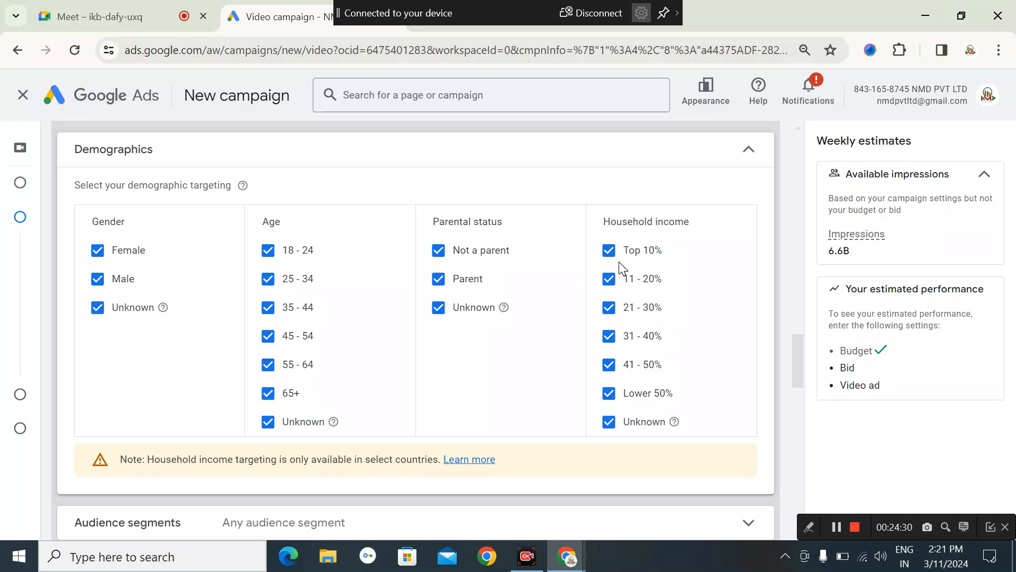
scroll(669, 294, "down", 1)
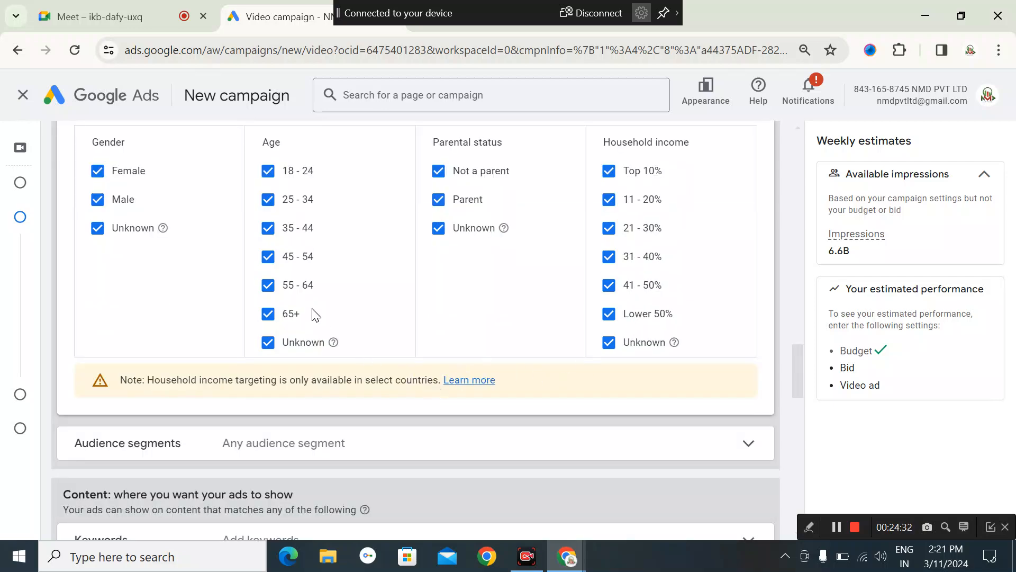
Target the ad group at the IT & Technical Jobs, Technology and Career Consulting Services audience segments.
scroll(439, 343, "down", 6)
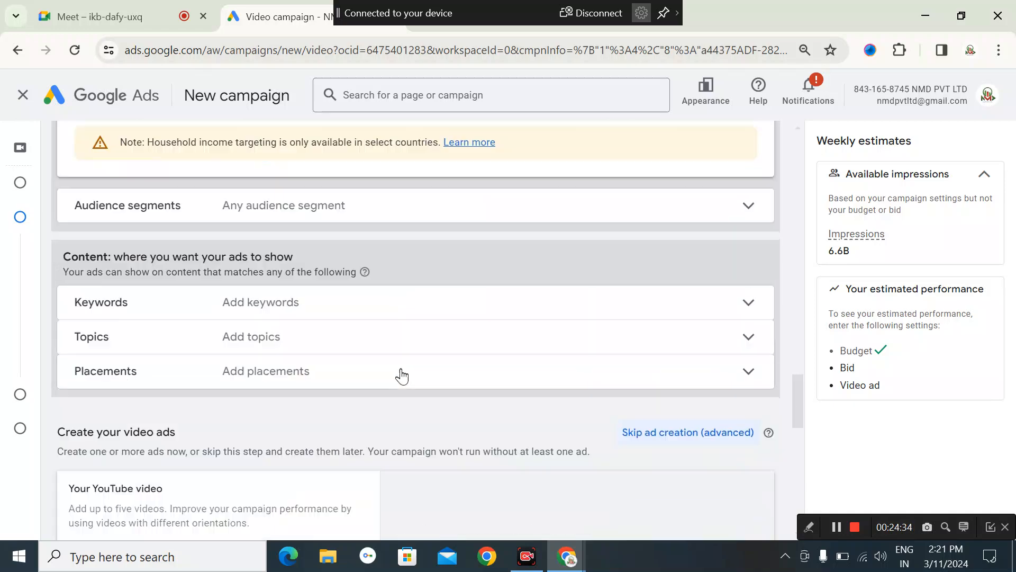
scroll(341, 324, "up", 10)
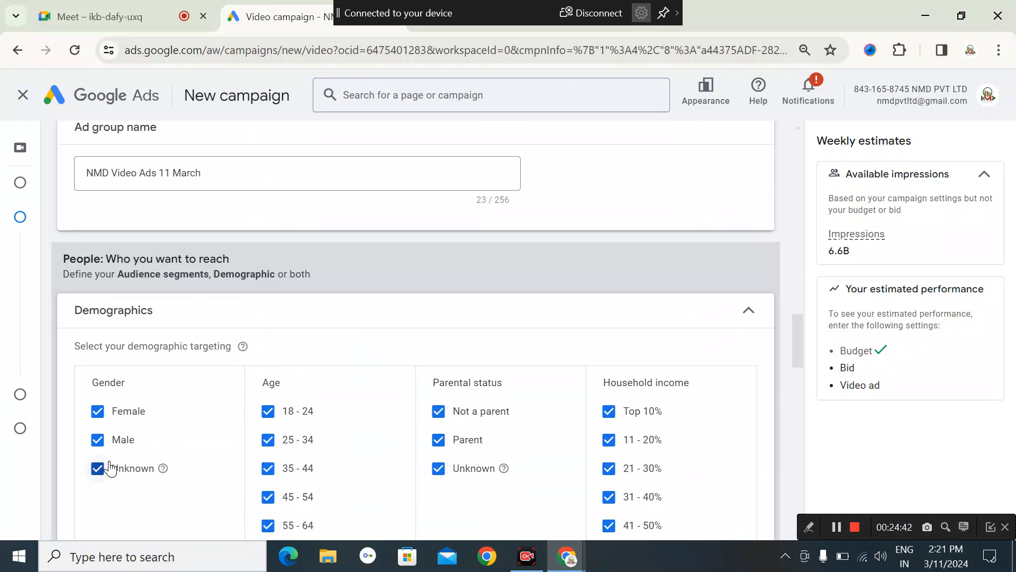
scroll(109, 467, "down", 6)
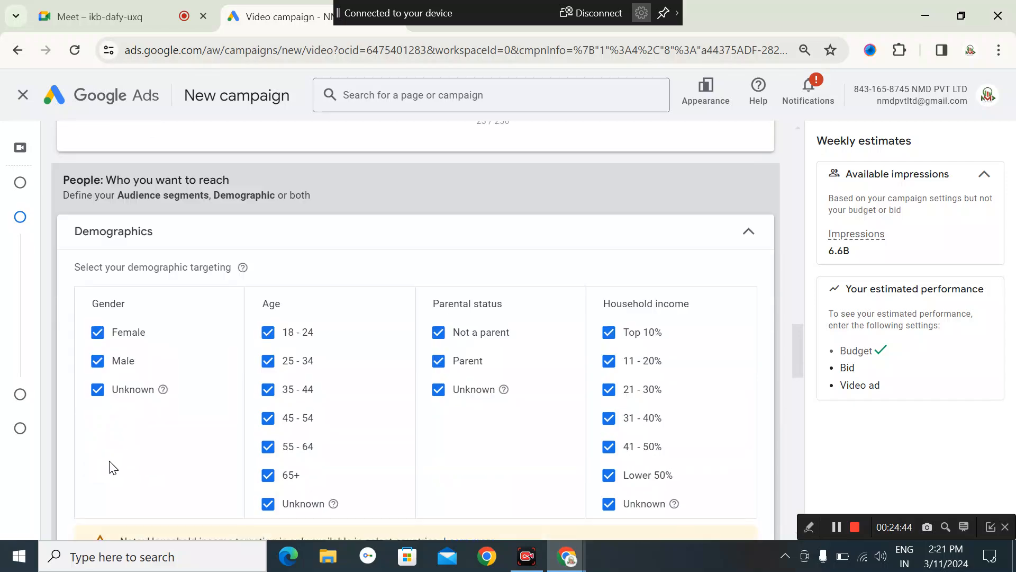
scroll(161, 396, "down", 1)
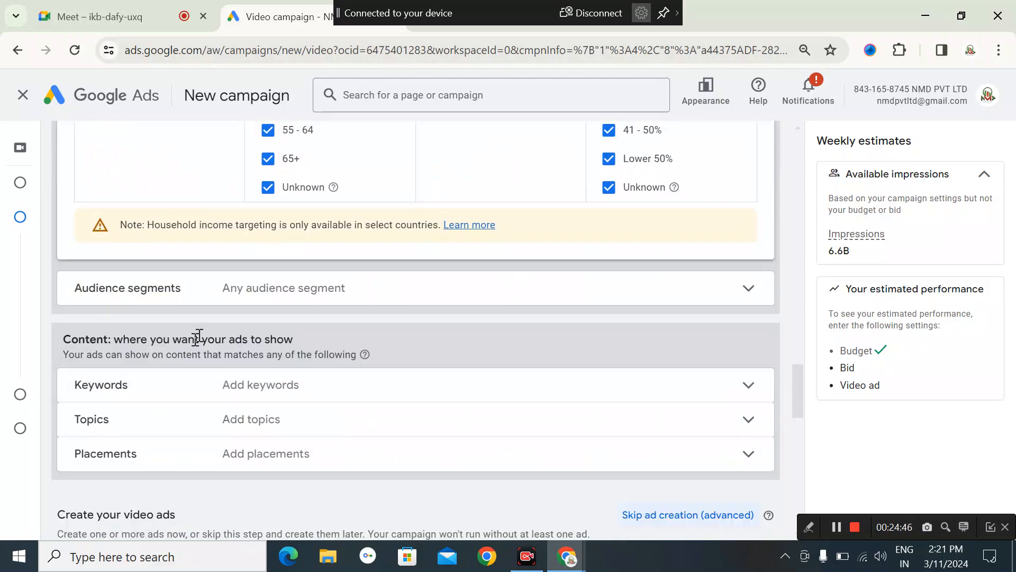
left_click(226, 296)
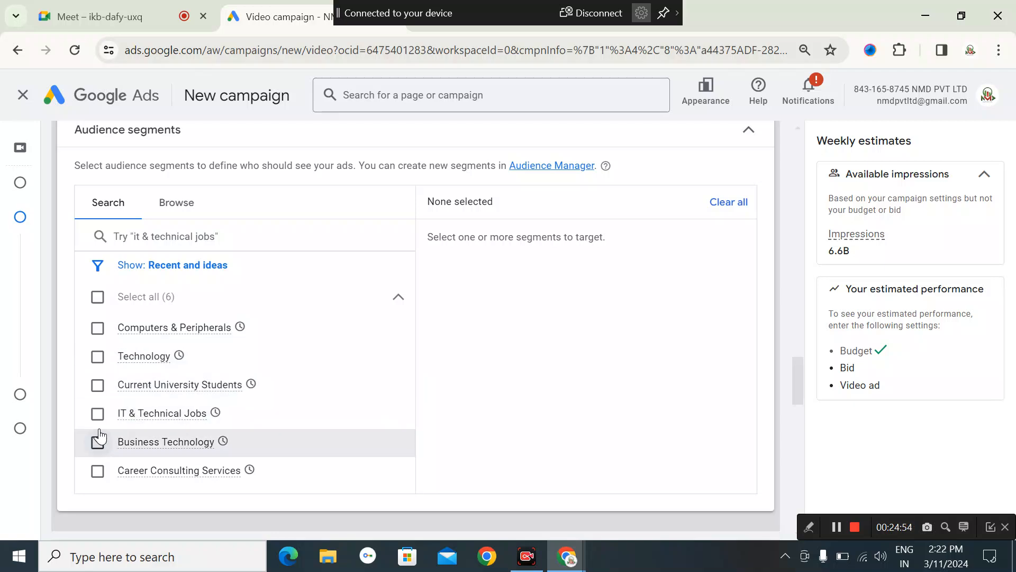
left_click(97, 414)
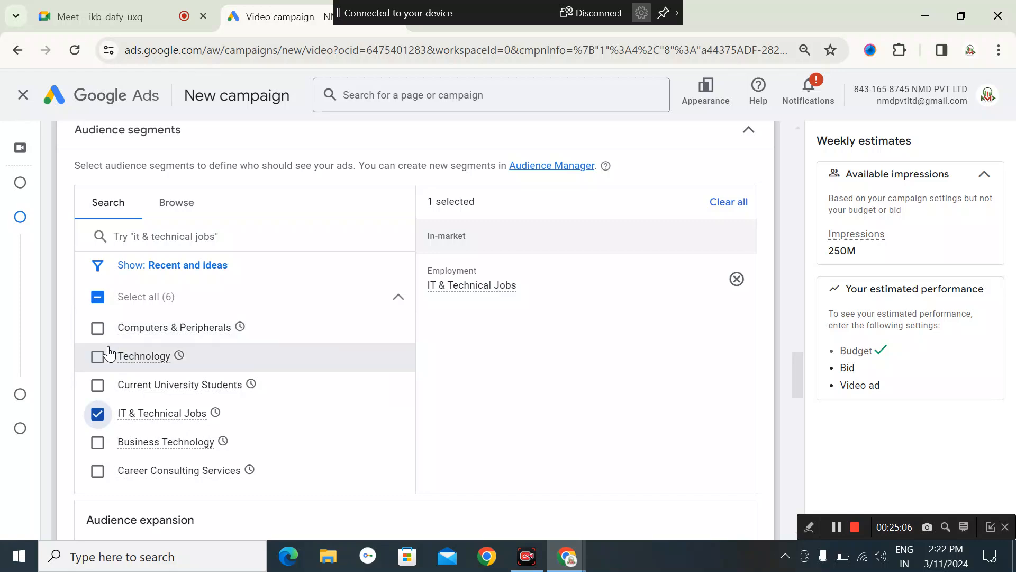
left_click(98, 358)
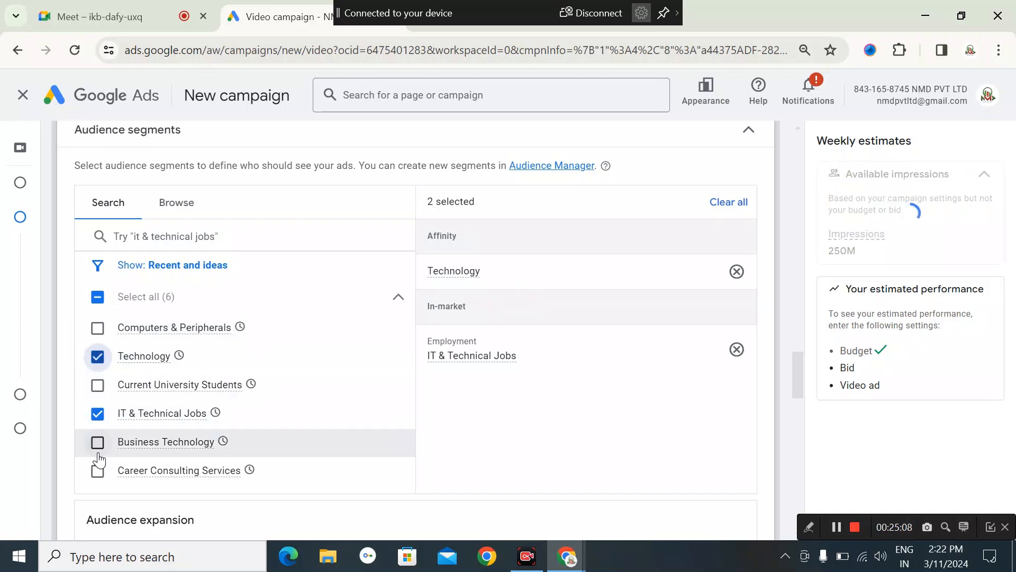
scroll(98, 456, "down", 1)
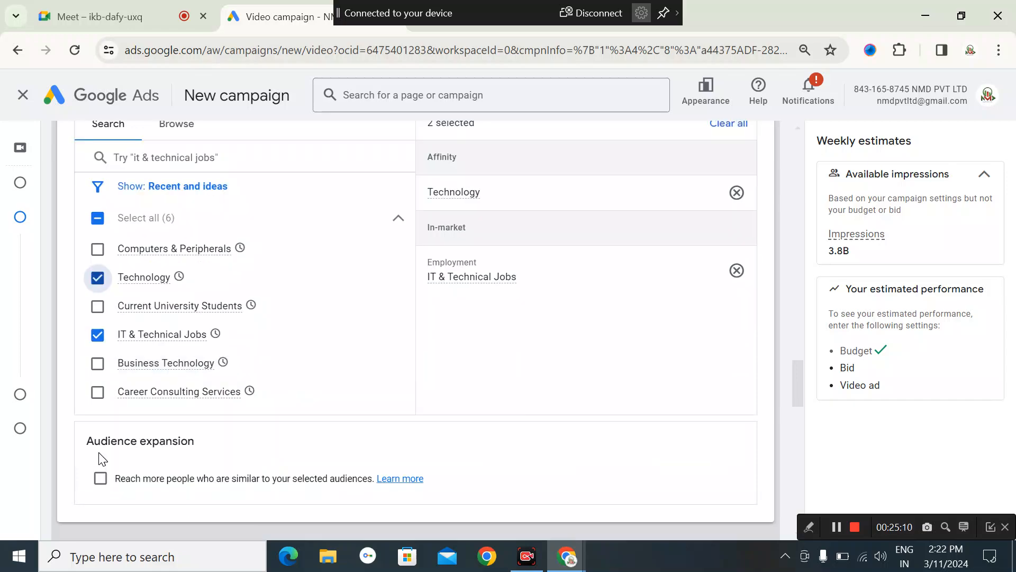
left_click(89, 401)
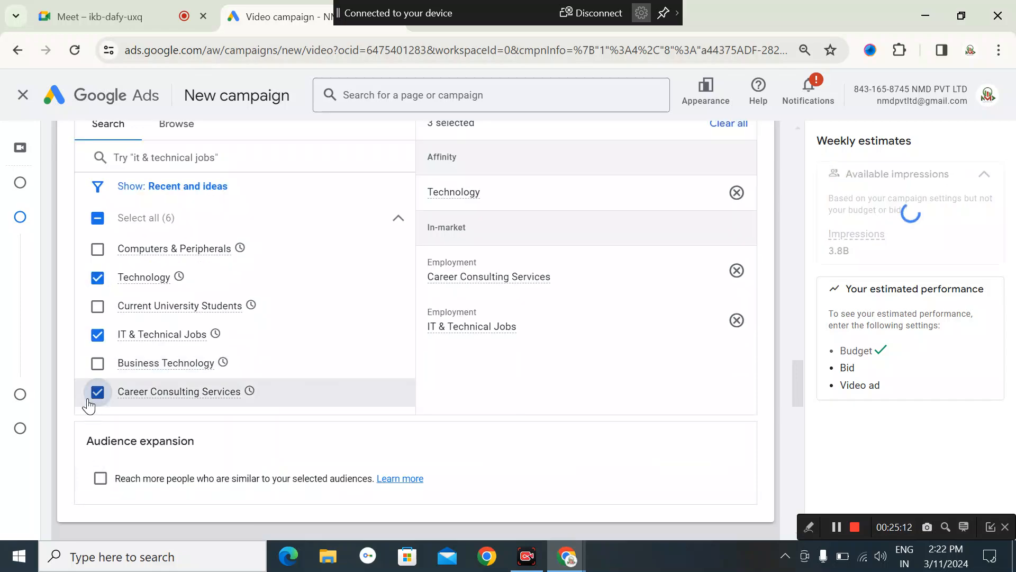
scroll(201, 402, "down", 3)
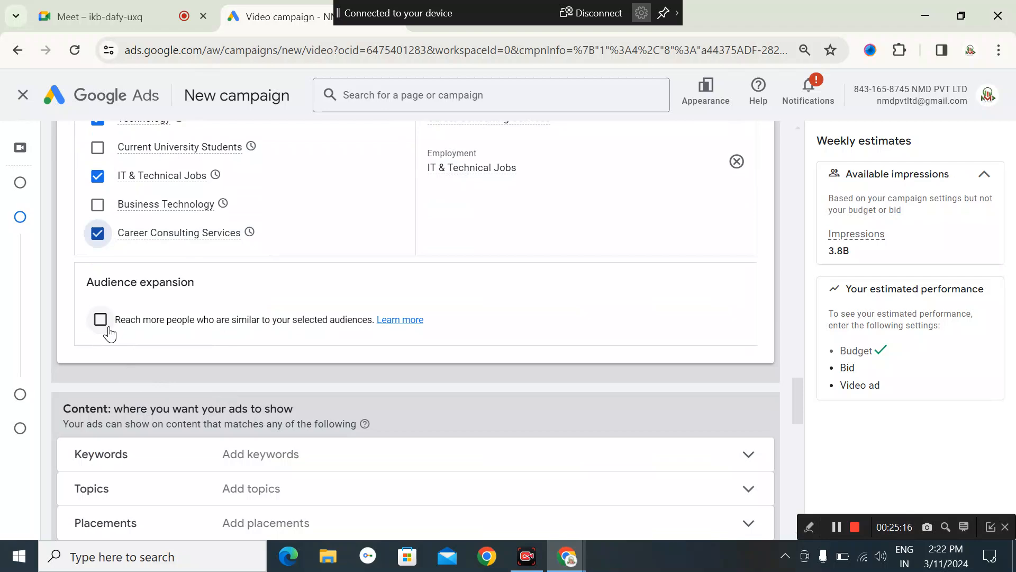
scroll(227, 331, "down", 1)
scroll(206, 304, "down", 1)
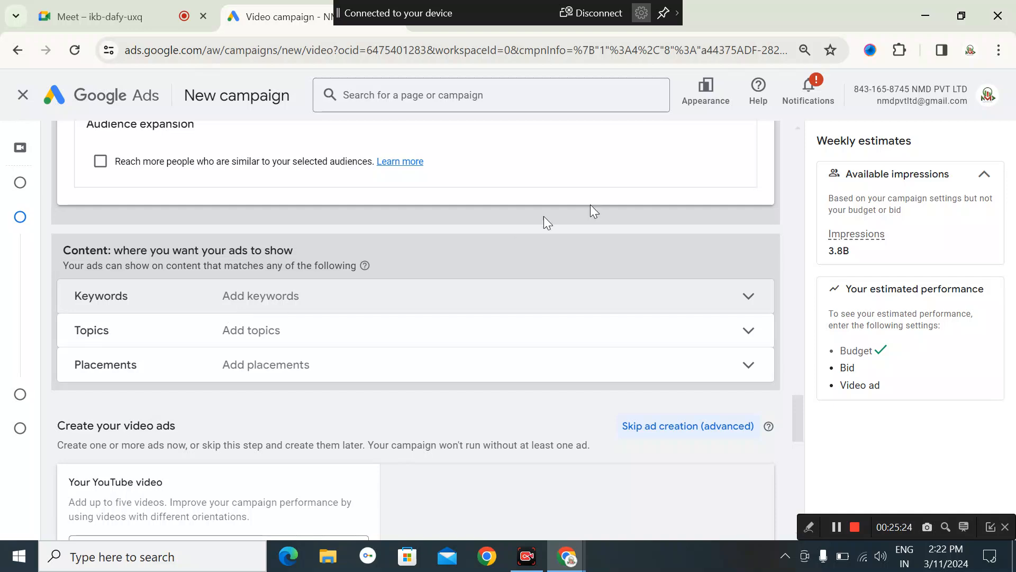
Detach the video campaign tab into its own maximized browser window and open YouTube in a new tab there.
left_click_drag(304, 27, 287, 84)
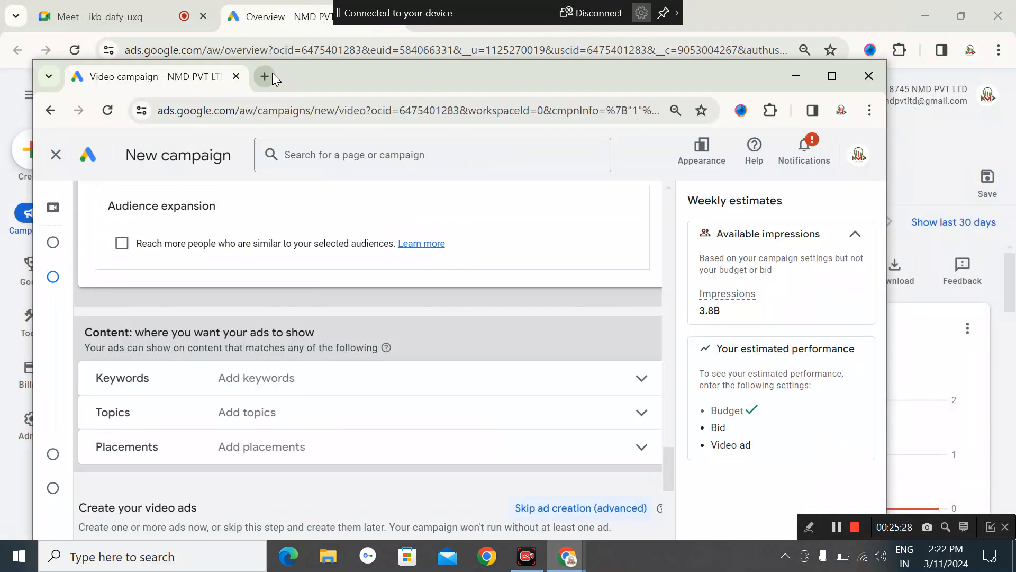
left_click(266, 75)
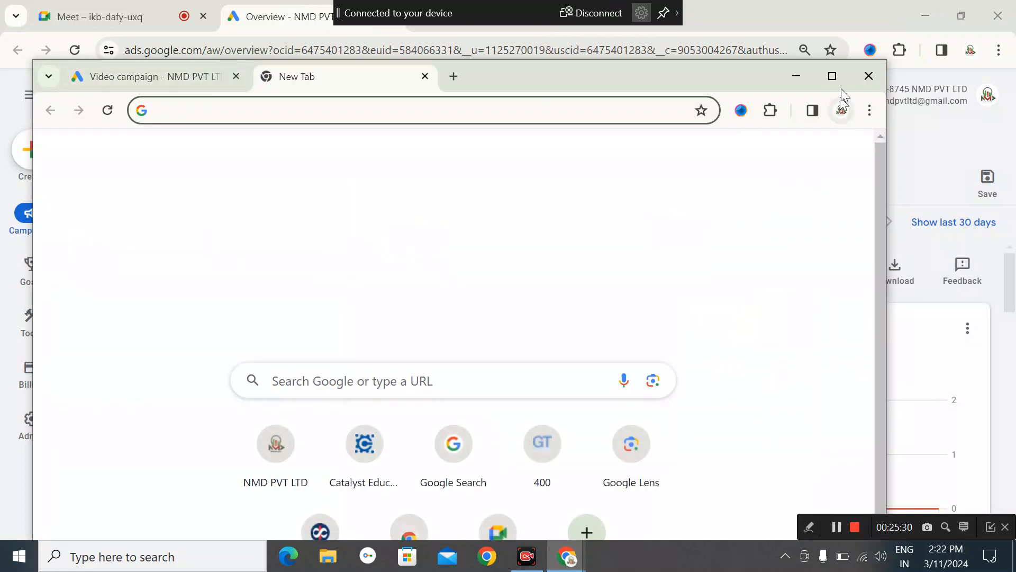
left_click(832, 76)
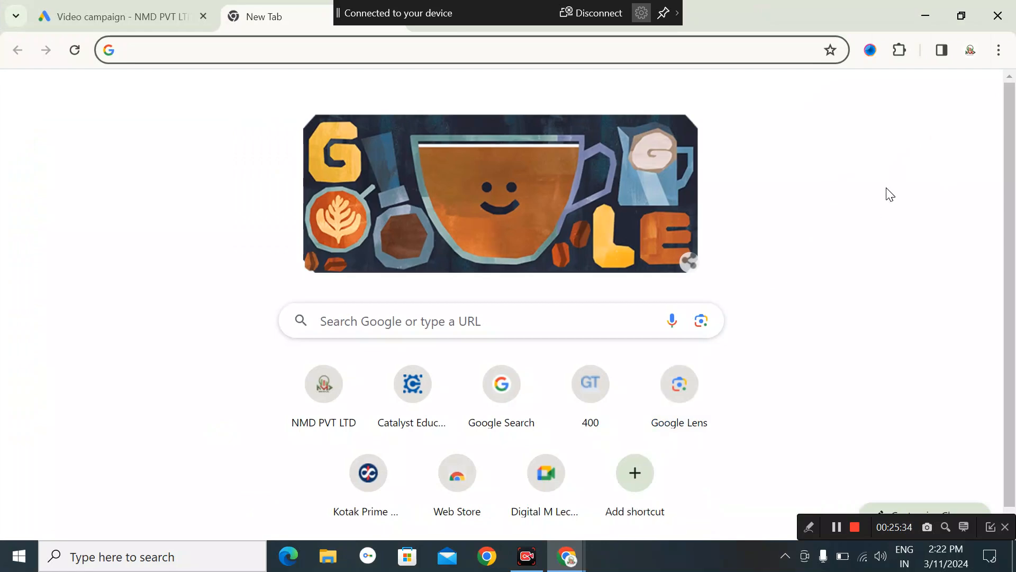
left_click(939, 97)
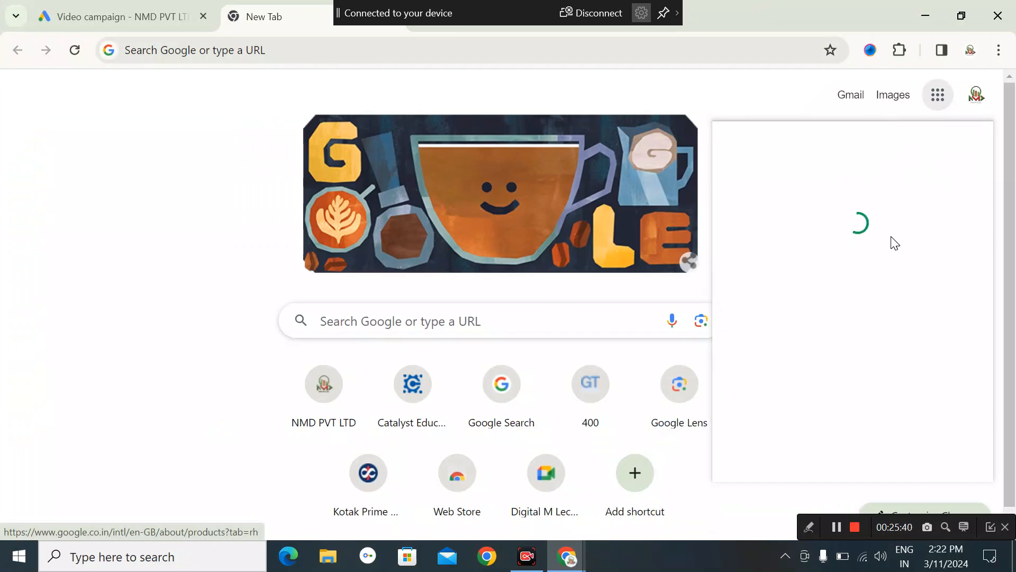
left_click(865, 255)
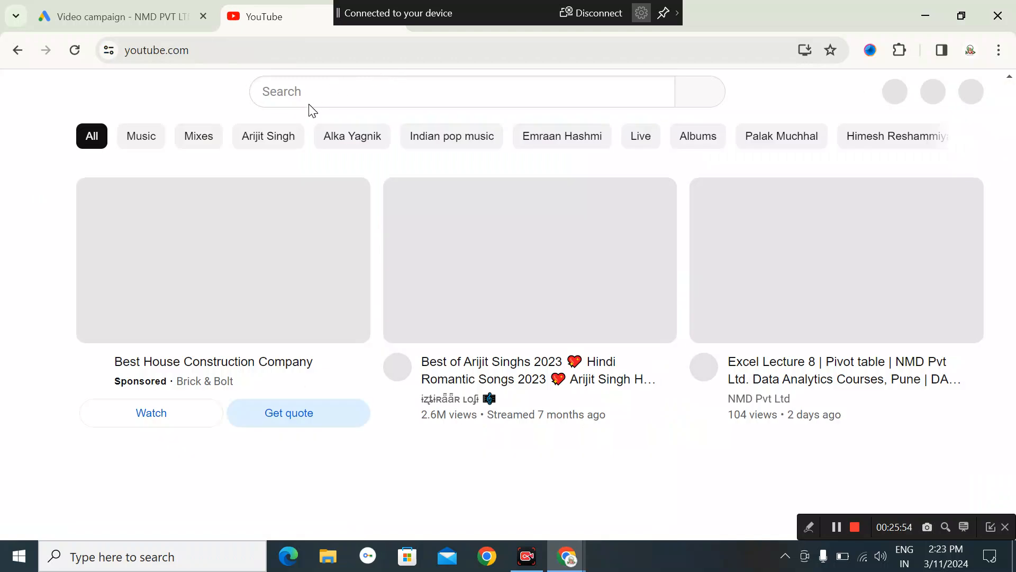
Search YouTube for "data science course in pune" and examine how sponsored ads are placed among the video results.
left_click(290, 97)
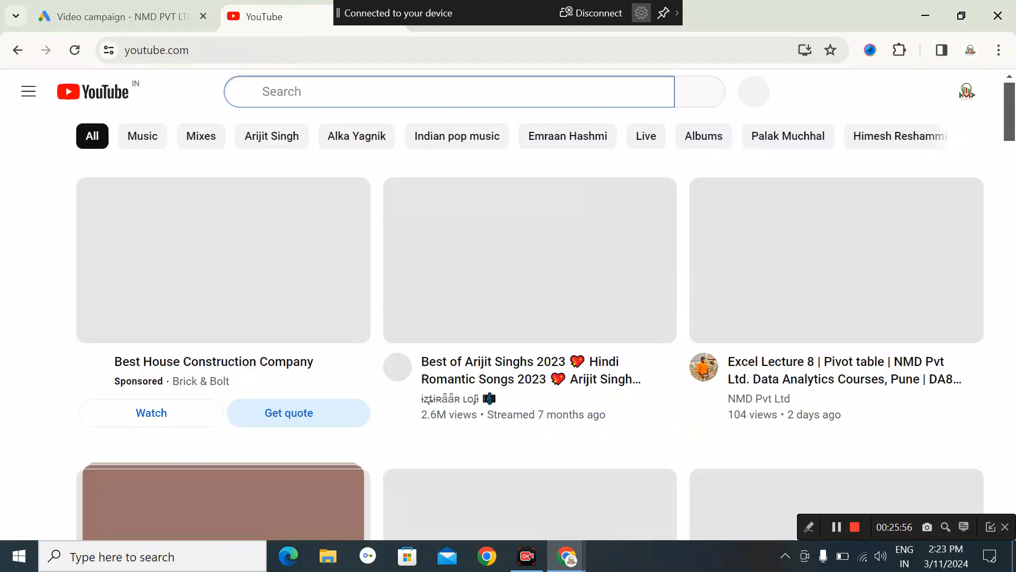
type("data")
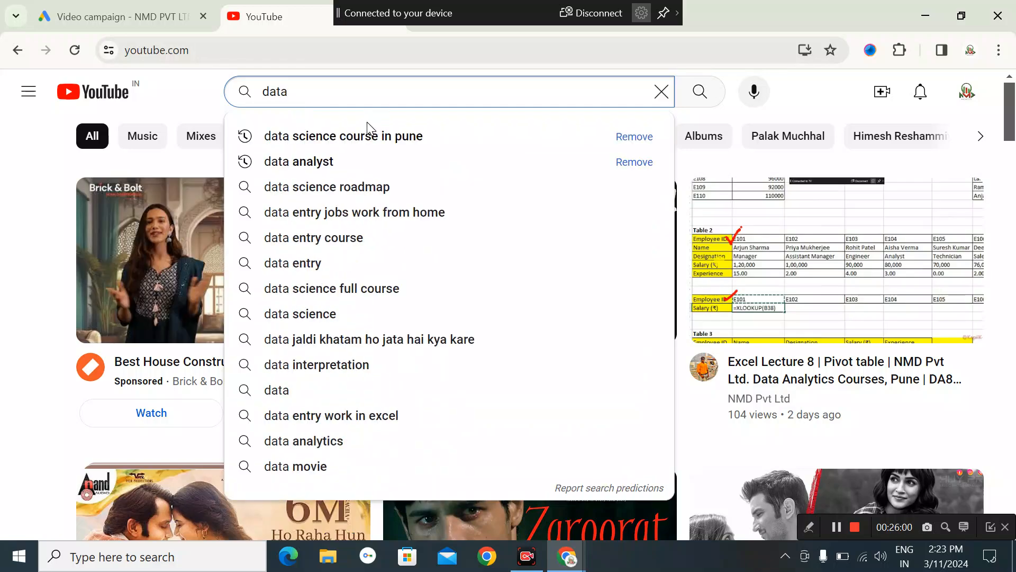
left_click(368, 139)
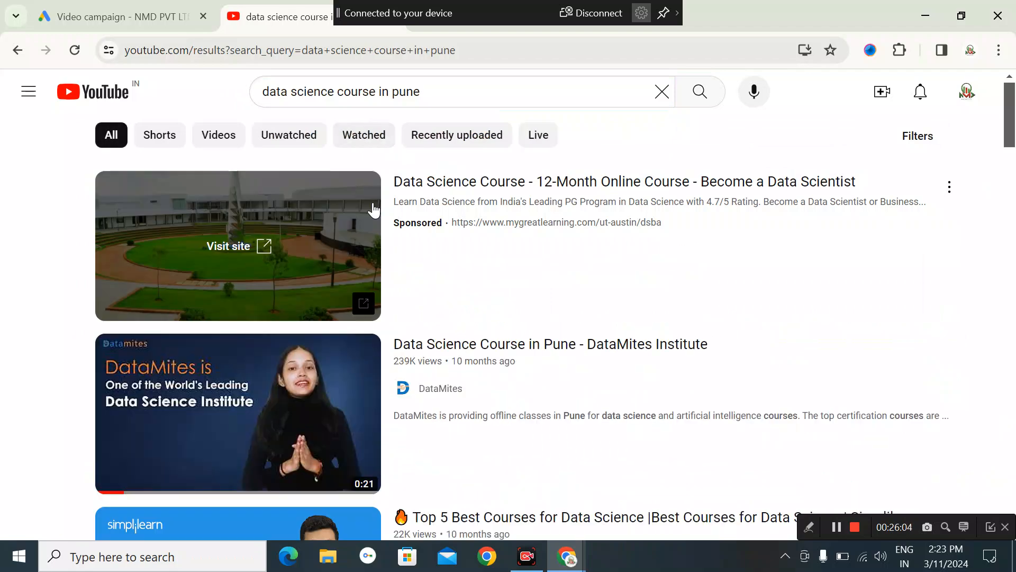
scroll(452, 220, "down", 3)
scroll(457, 230, "up", 3)
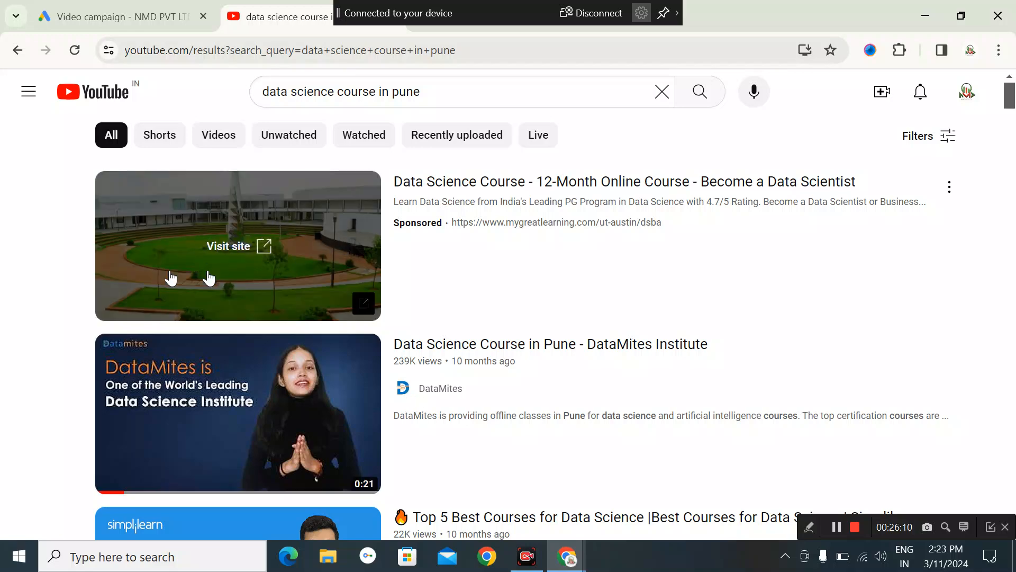
scroll(332, 243, "down", 4)
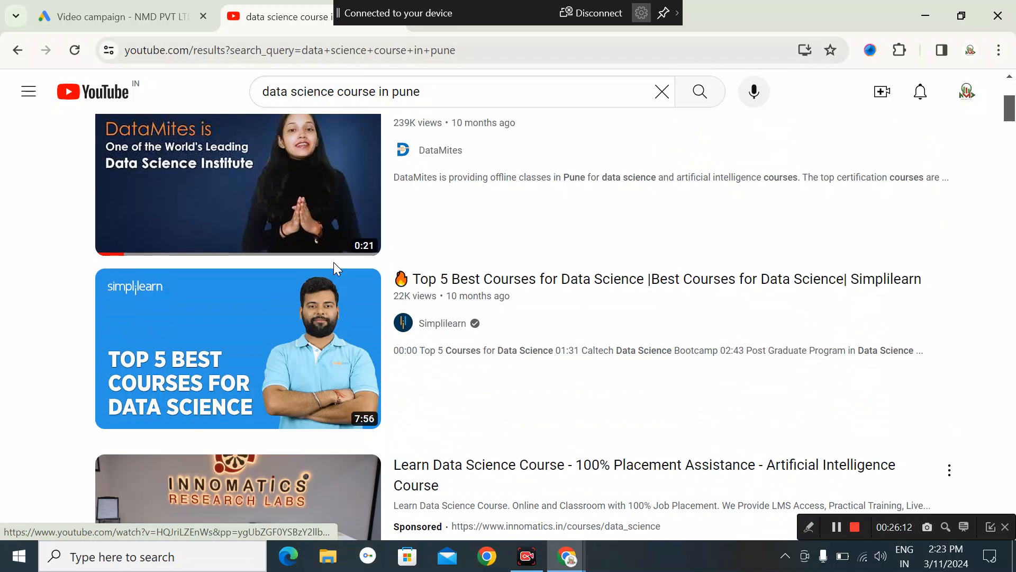
scroll(334, 262, "up", 4)
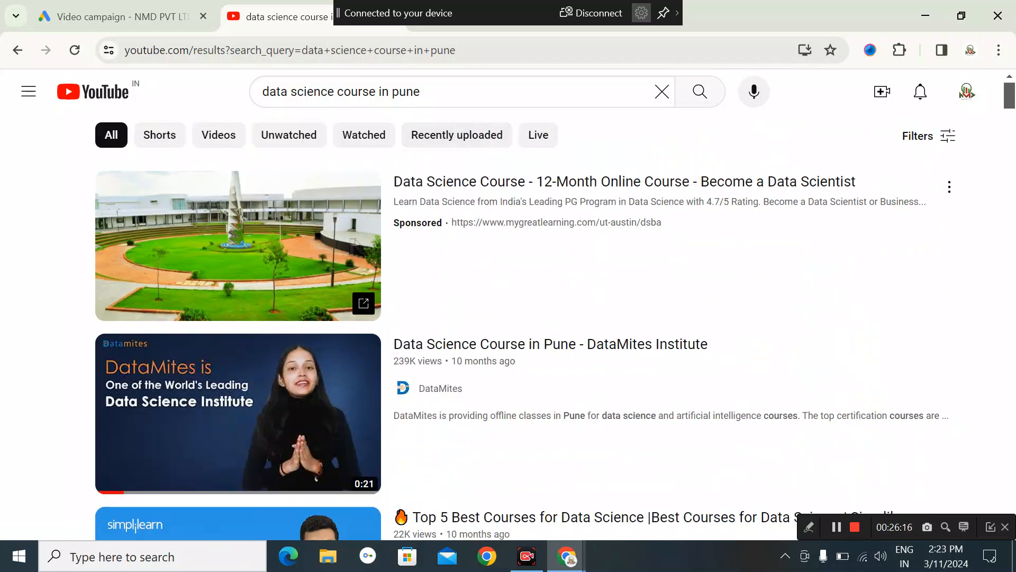
scroll(449, 201, "down", 9)
scroll(449, 201, "up", 6)
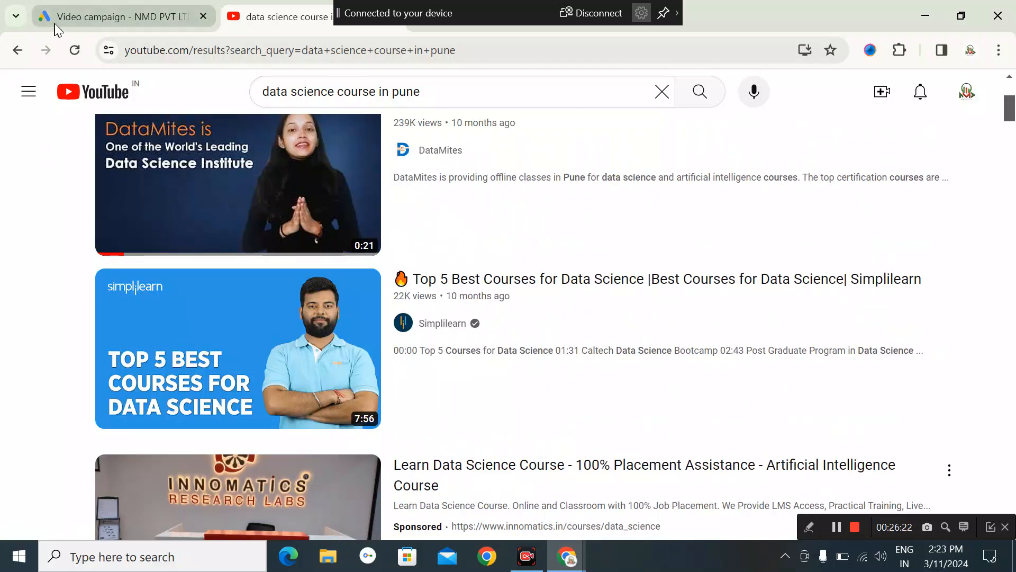
Return to the Google Ads campaign, search the content topics for "digital marketing" and add the Marketing topic under Advertising & Marketing.
left_click(88, 18)
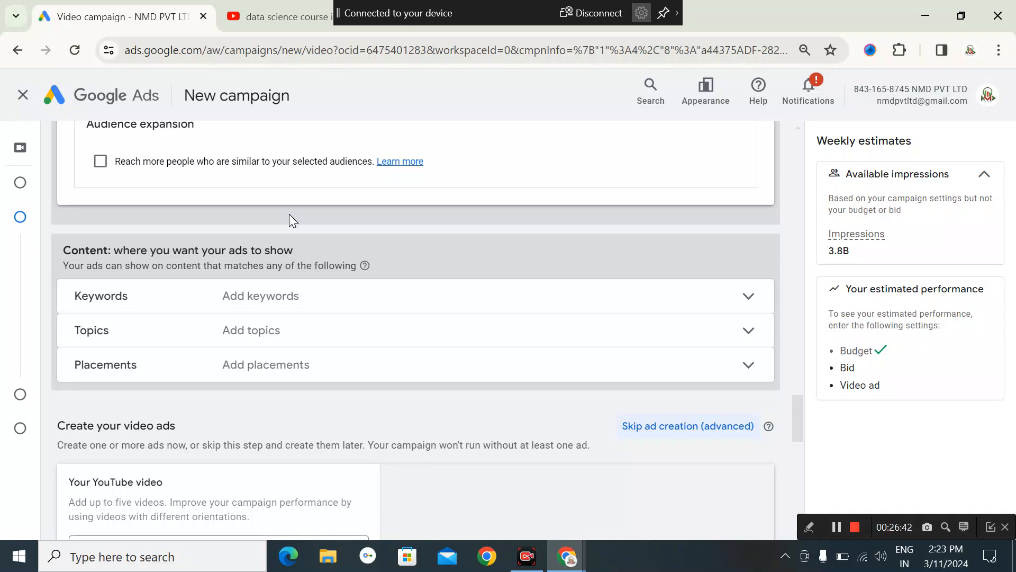
scroll(182, 350, "up", 3)
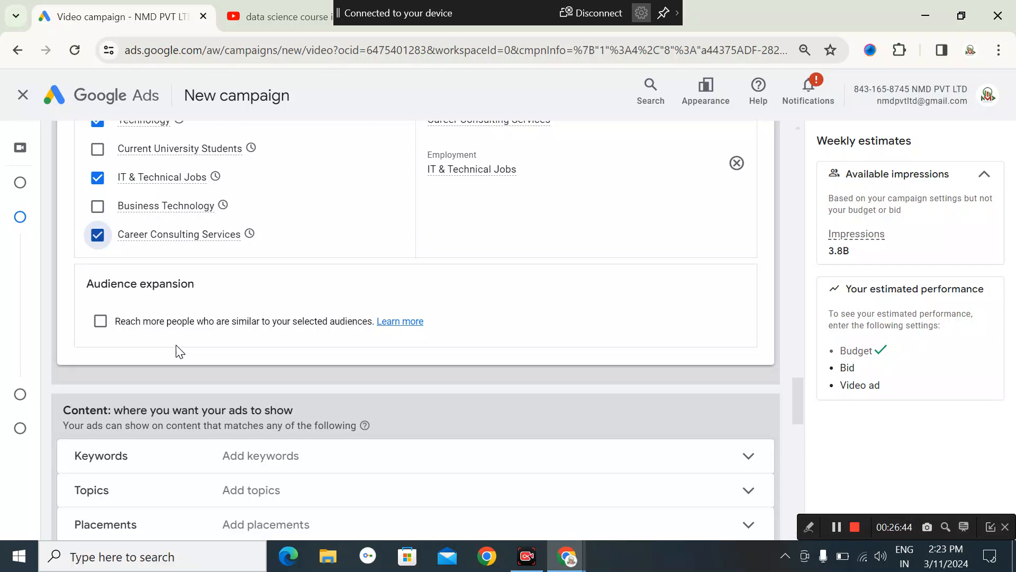
scroll(167, 336, "down", 1)
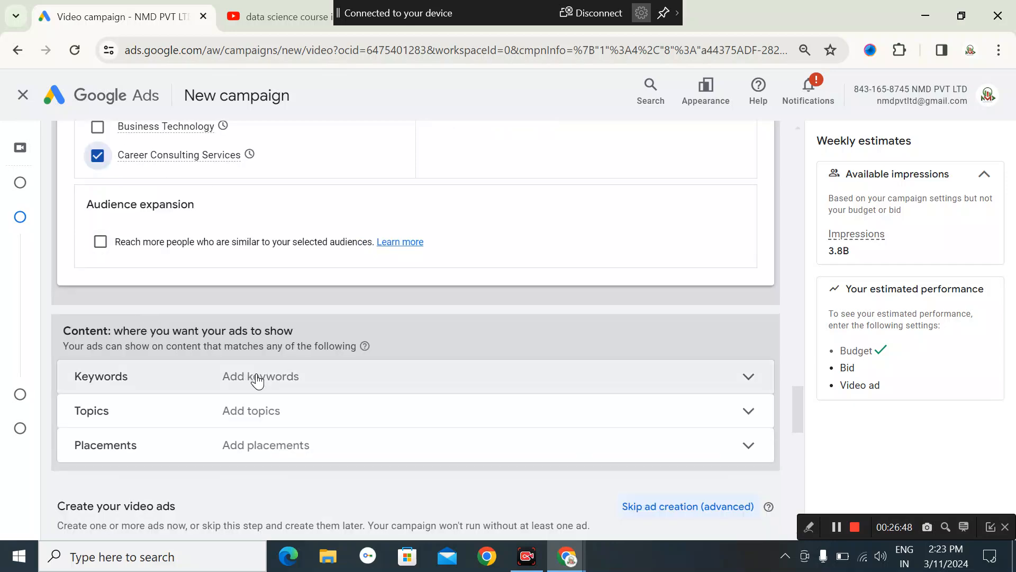
scroll(256, 381, "down", 3)
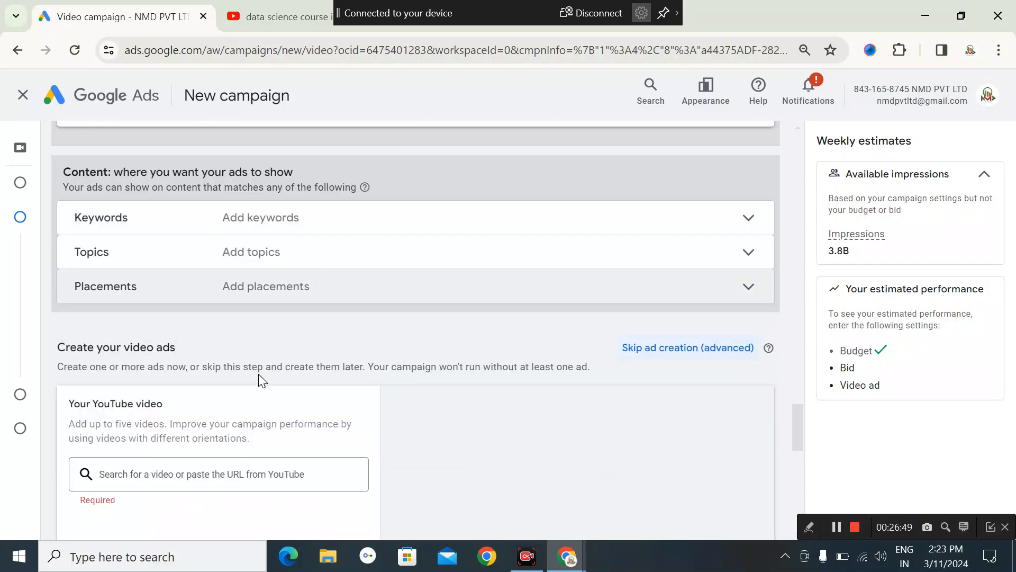
left_click(264, 263)
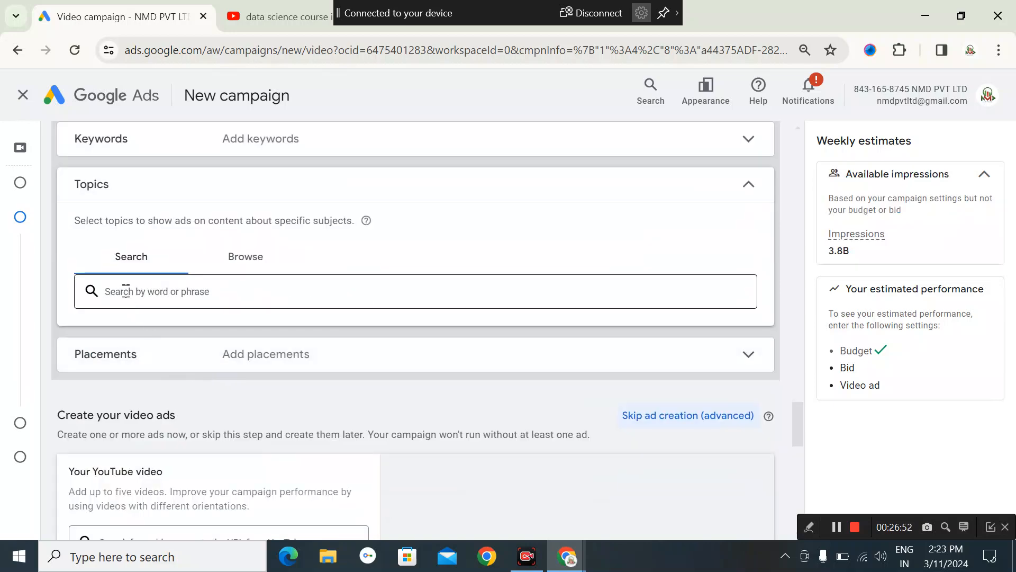
left_click(122, 291)
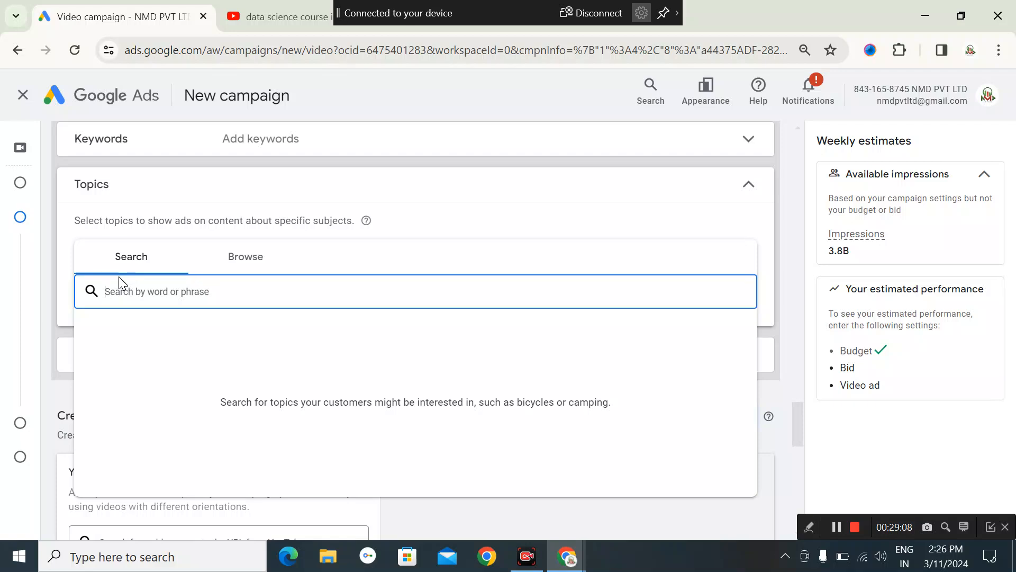
type("di")
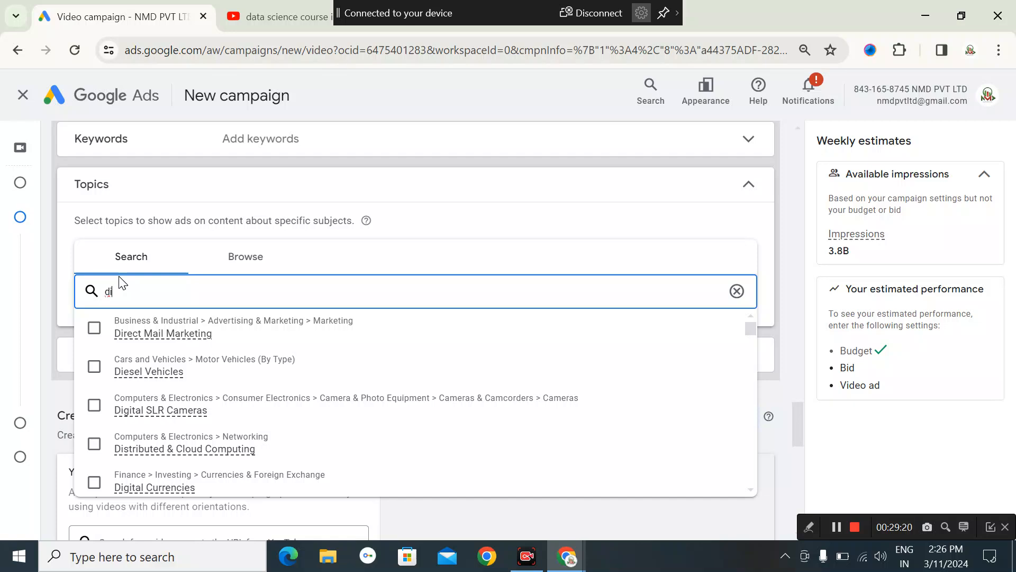
type("gital mar")
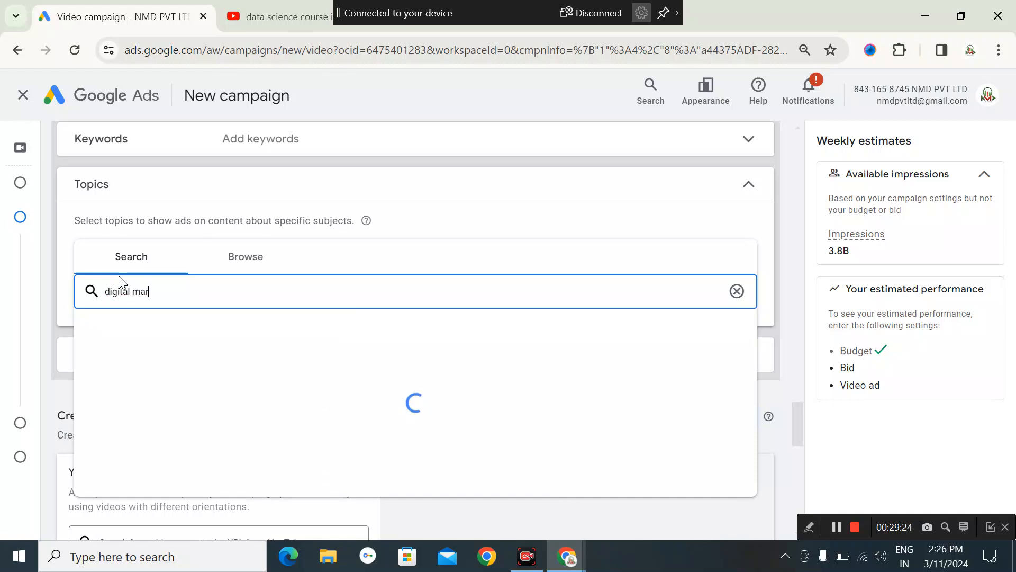
type("keting")
left_click(93, 329)
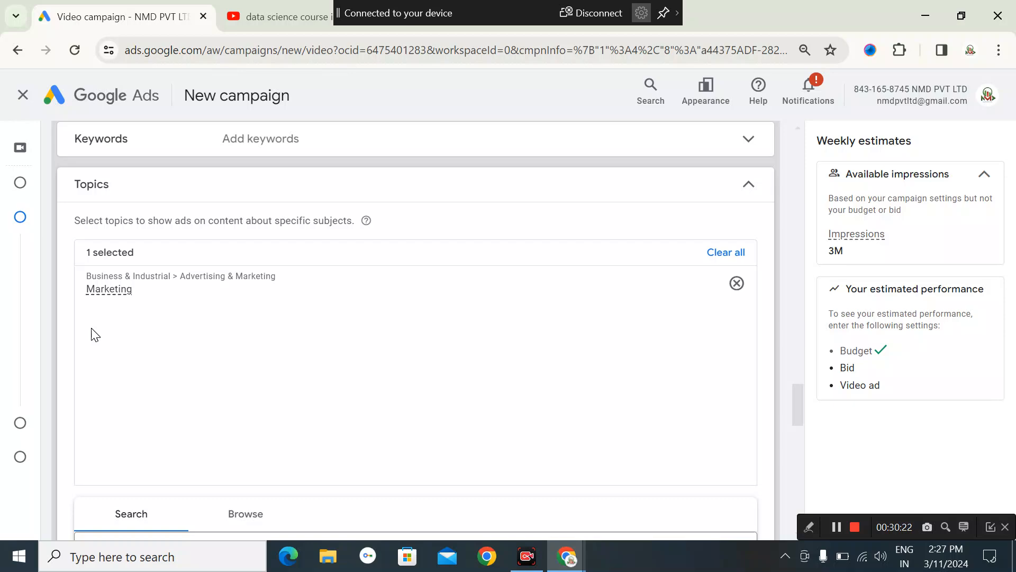
mouse_move(154, 312)
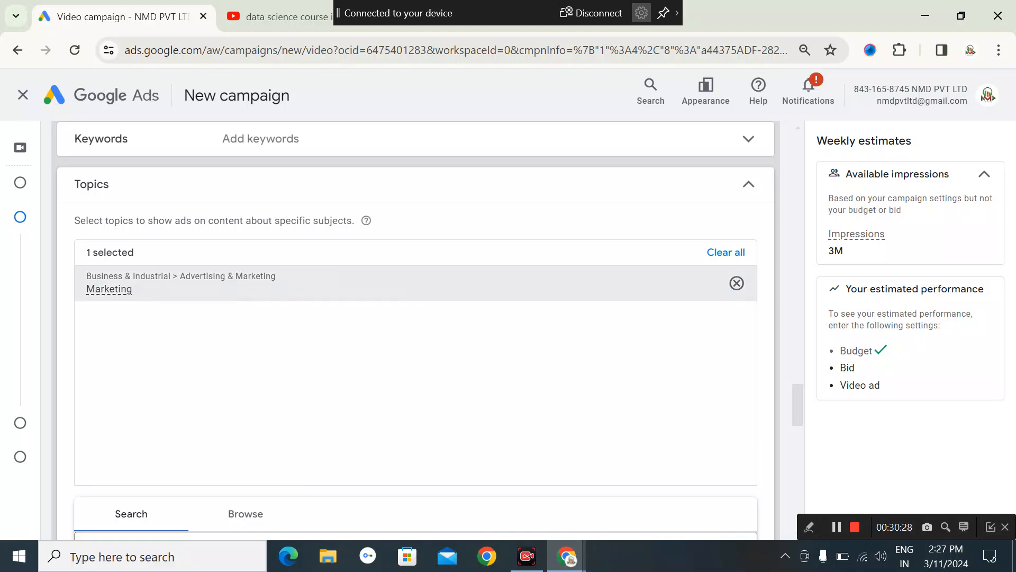
scroll(196, 291, "up", 3)
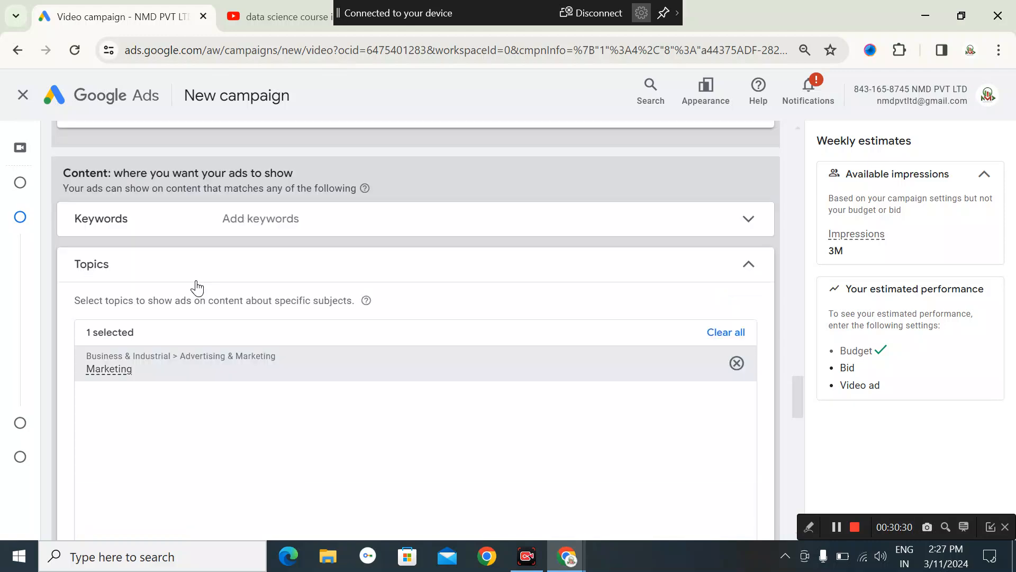
scroll(174, 257, "up", 5)
scroll(195, 290, "down", 3)
scroll(212, 402, "down", 3)
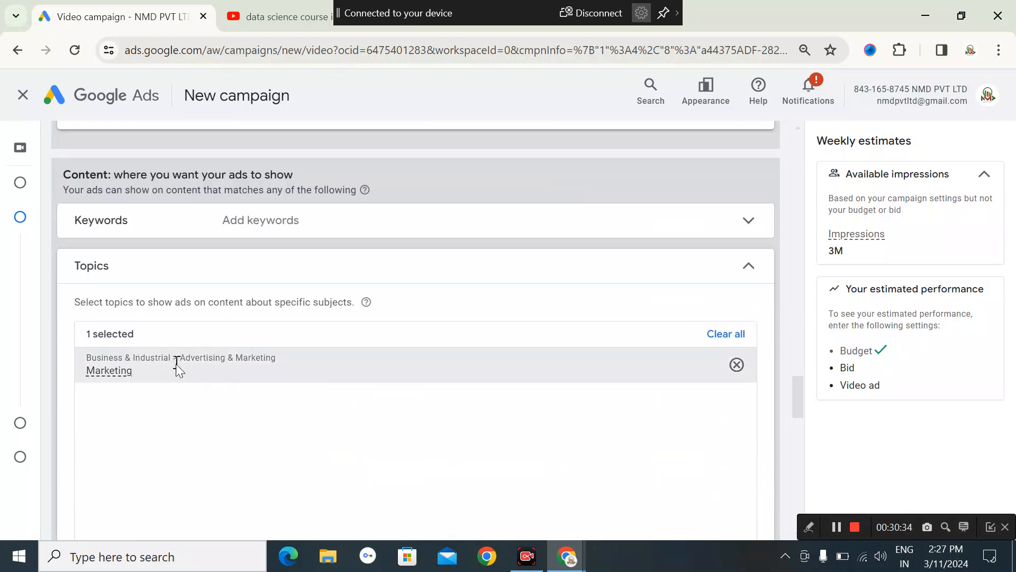
Remove the Marketing topic from the ad group's content topics.
left_click(190, 272)
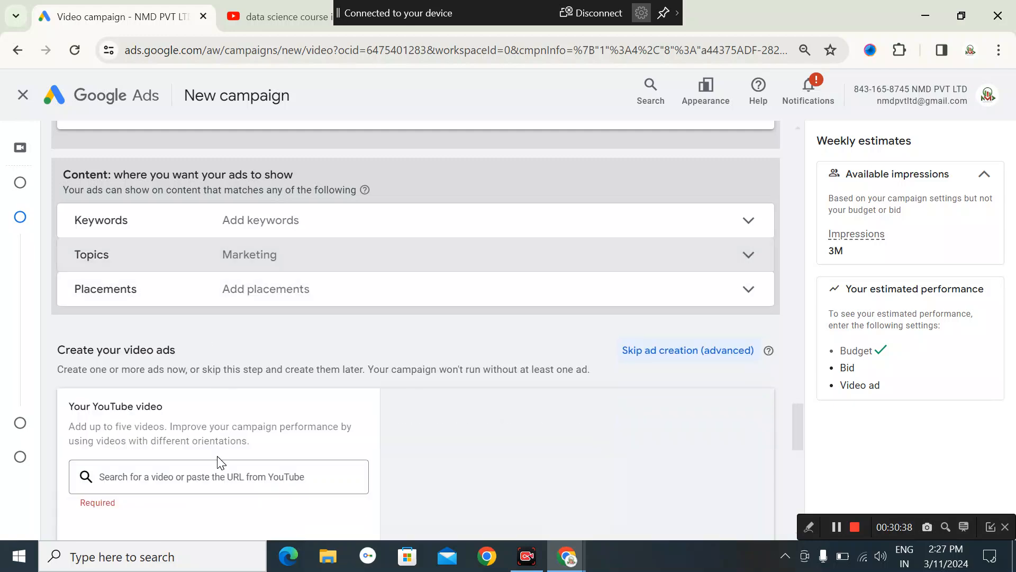
scroll(270, 355, "up", 2)
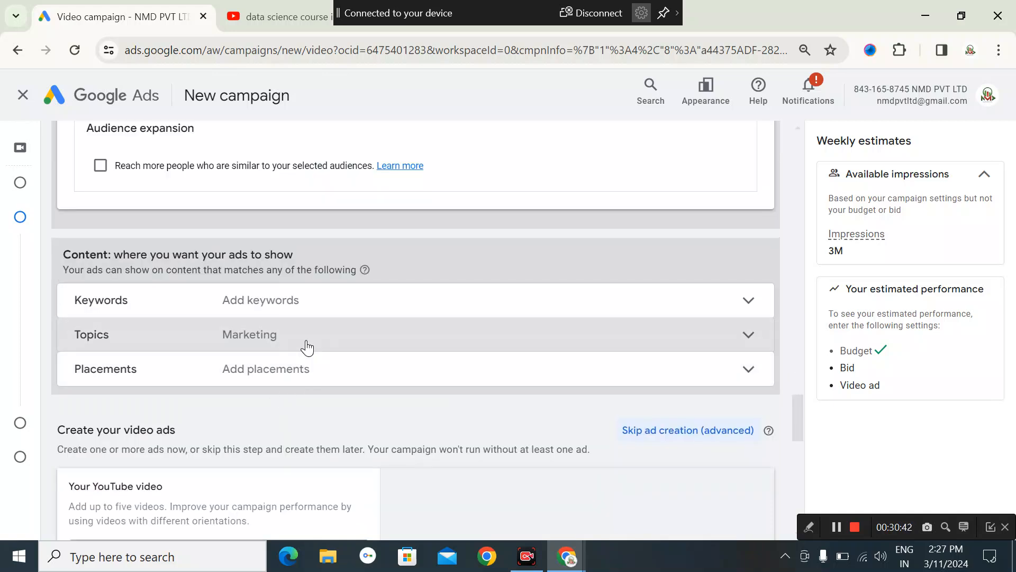
left_click(307, 345)
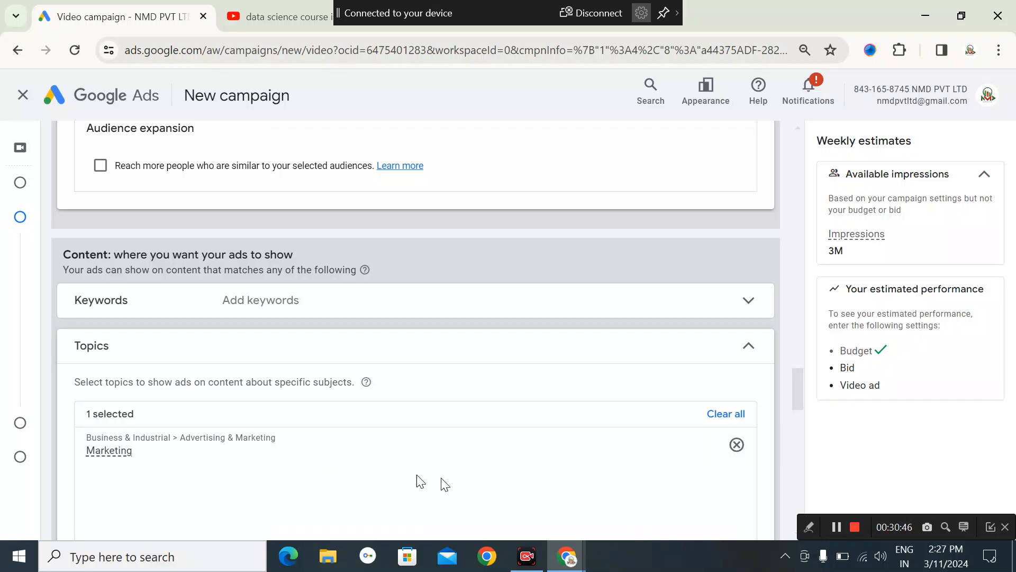
left_click(737, 446)
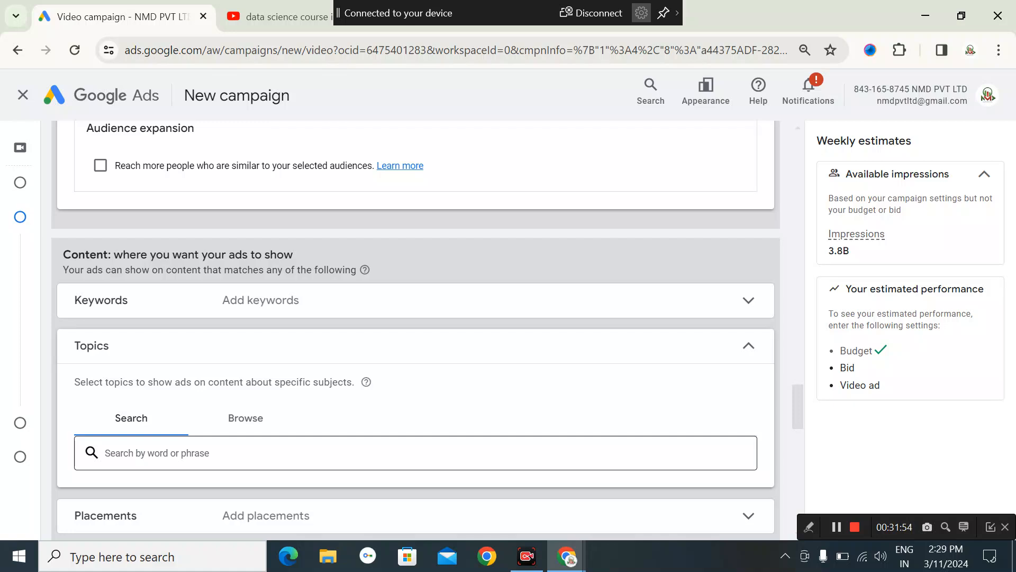
Search the content topics for "real estate" and add the Property topic to the ad group.
left_click(160, 453)
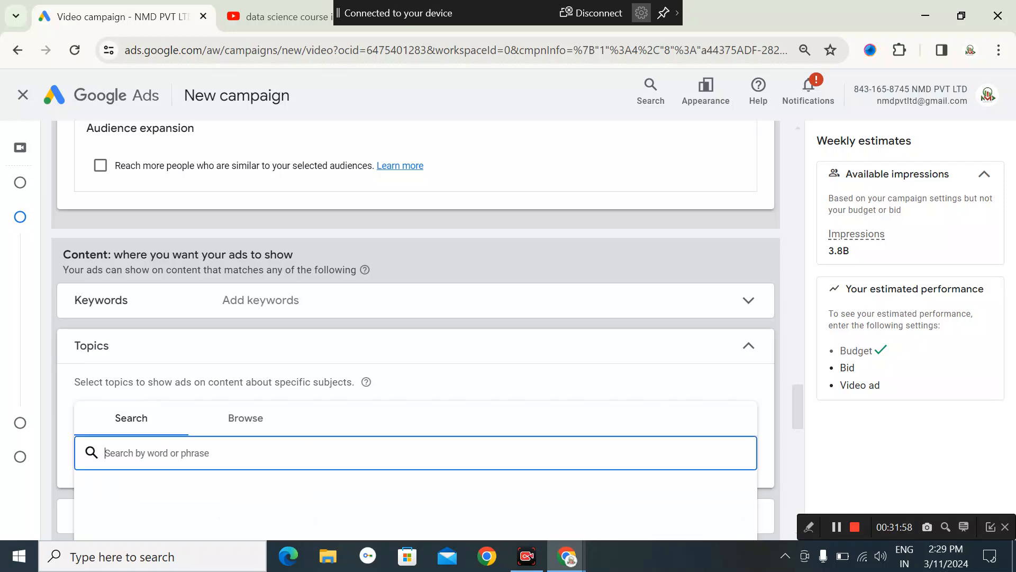
type("real")
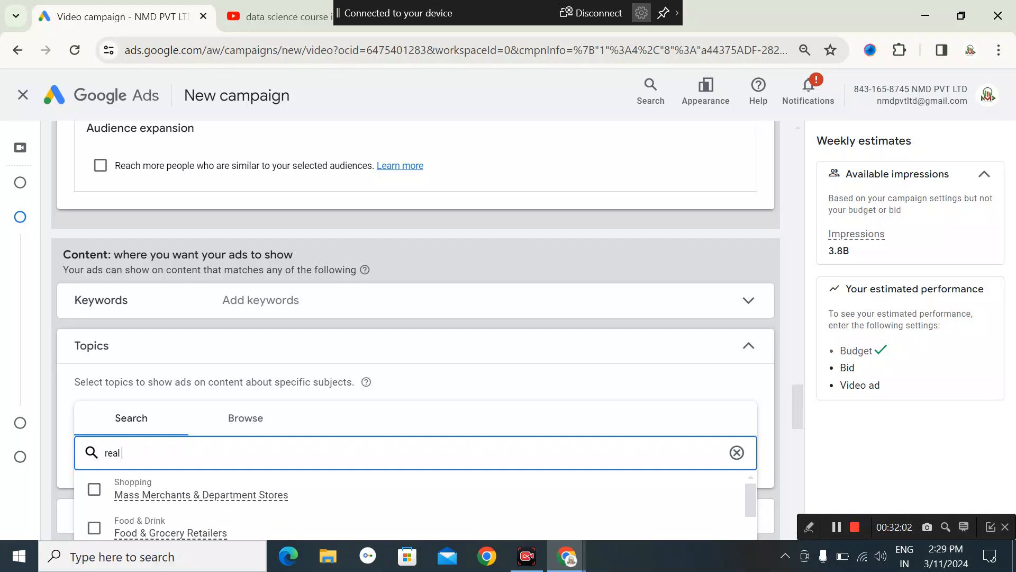
type(" estate")
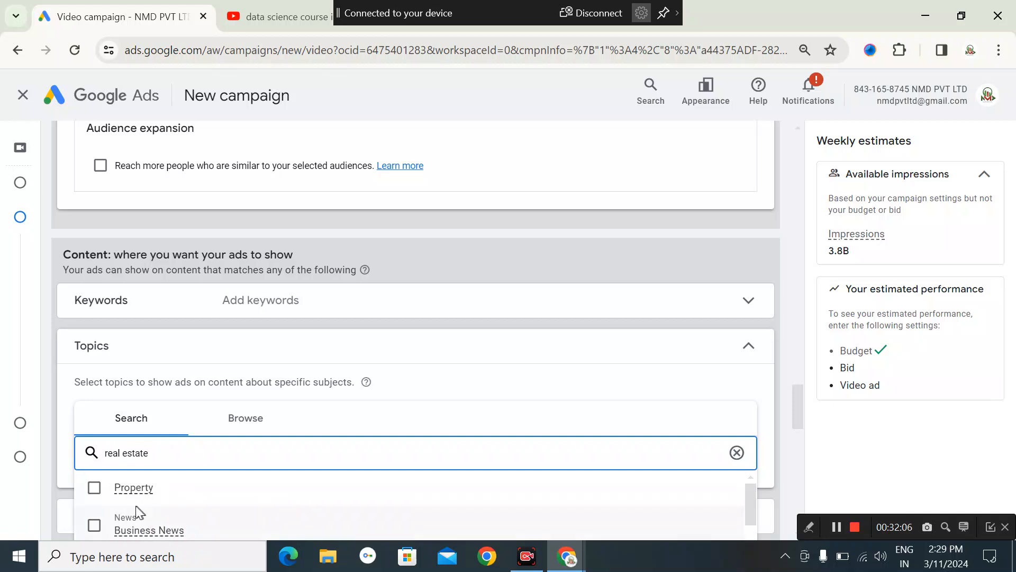
scroll(147, 489, "down", 2)
scroll(138, 495, "up", 2)
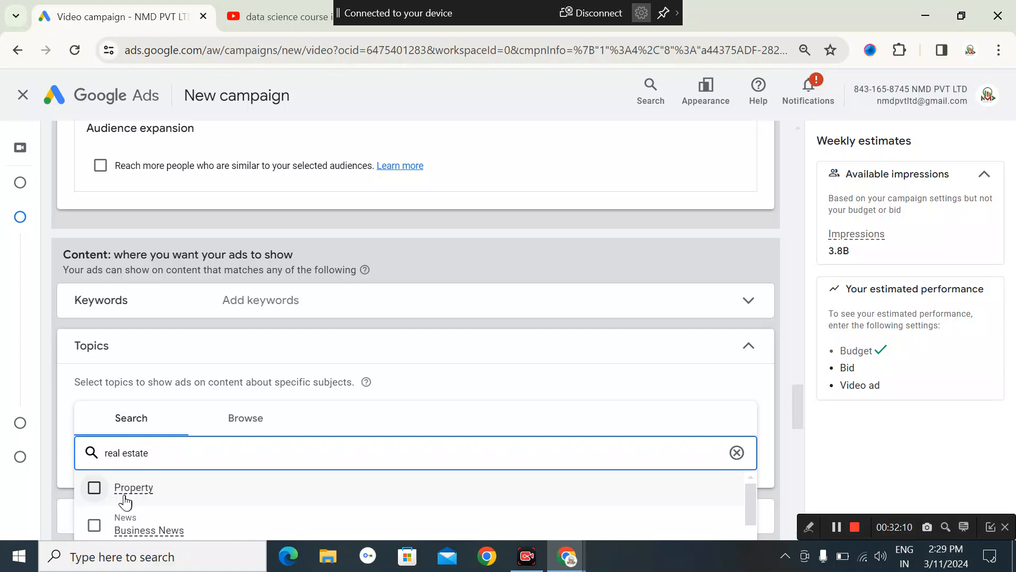
left_click(94, 488)
scroll(165, 501, "down", 3)
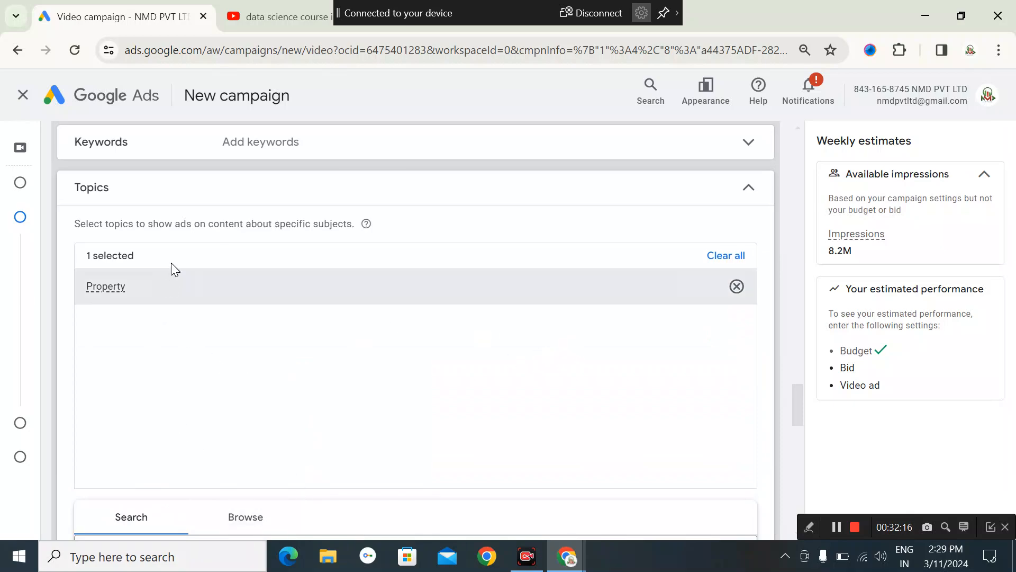
scroll(206, 367, "up", 4)
scroll(215, 450, "down", 1)
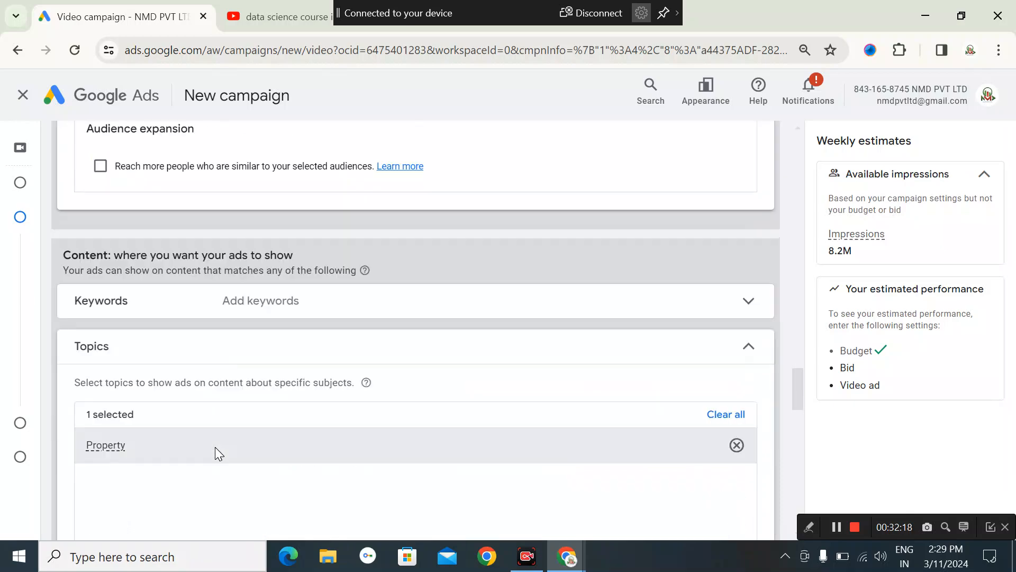
left_click(169, 359)
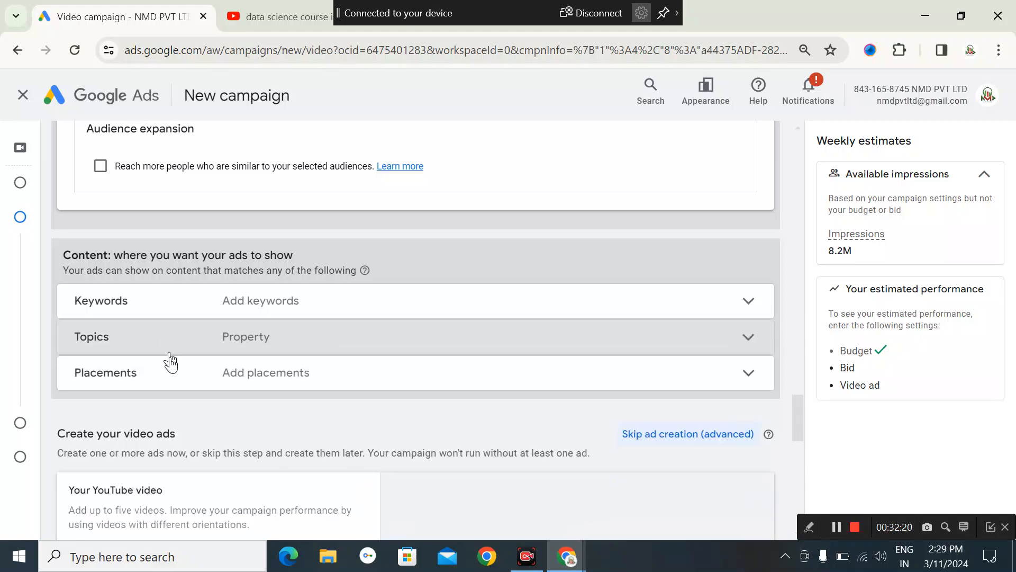
Search the topics for "propert" and add Property Listings, Property Management, Property Investment Trusts and Property Inspections & Appraisals.
left_click(358, 343)
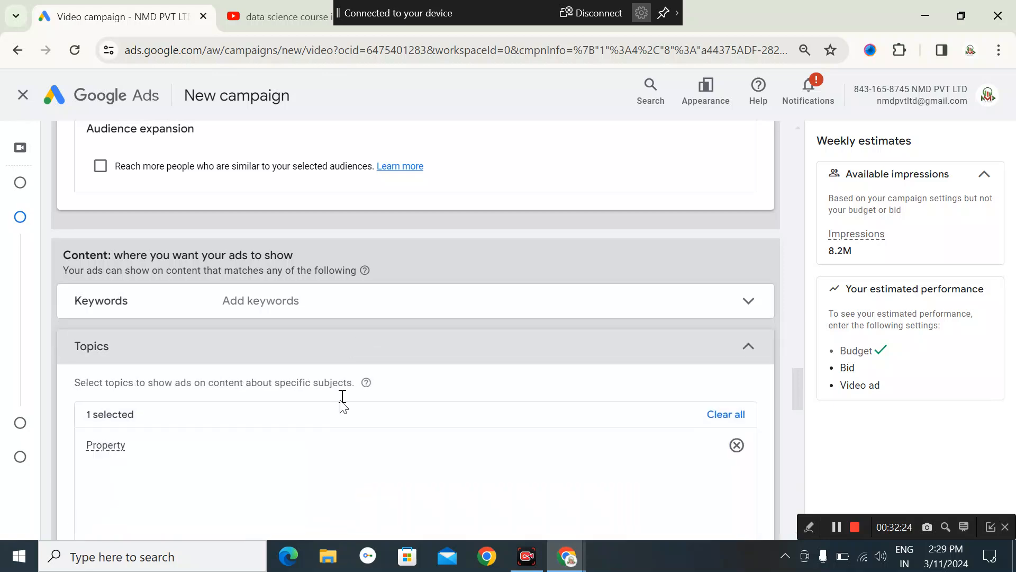
scroll(491, 450, "down", 1)
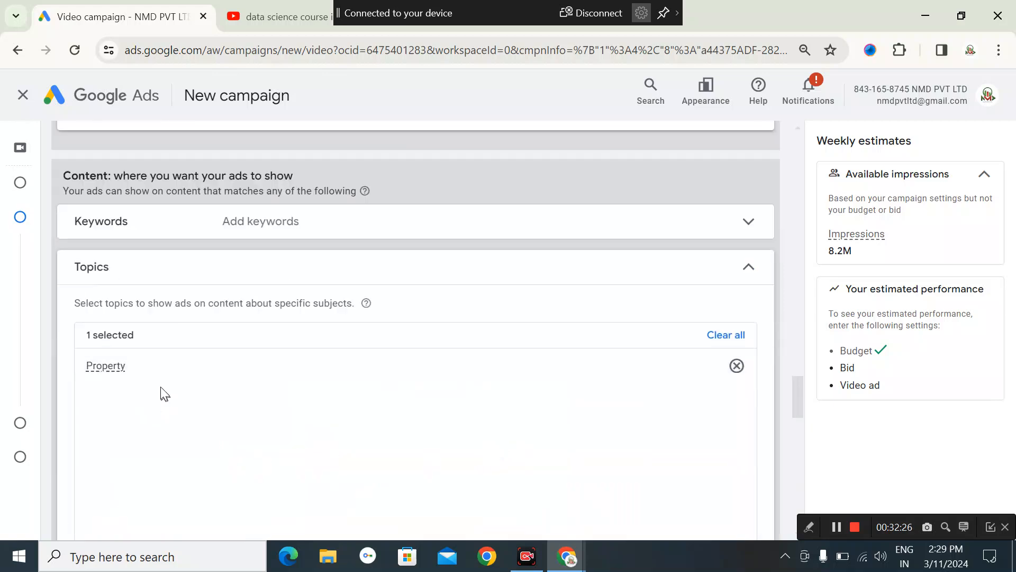
scroll(164, 394, "down", 3)
left_click(184, 397)
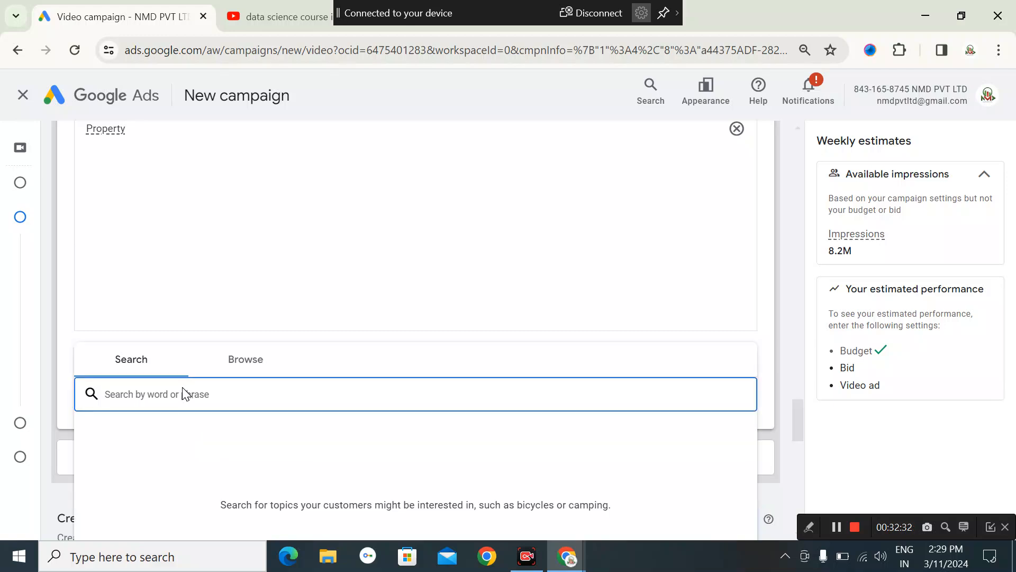
type("pr")
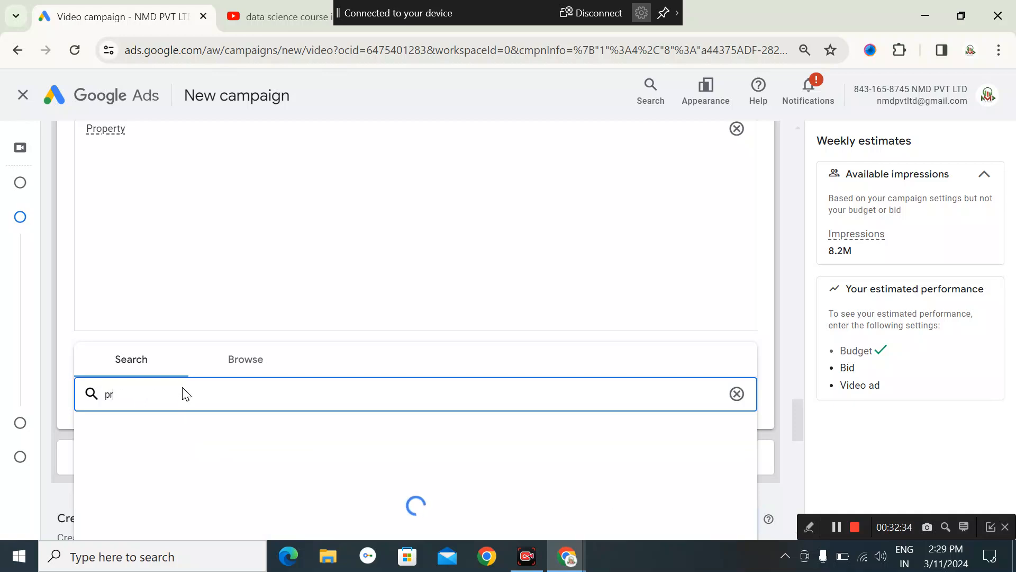
type("opert")
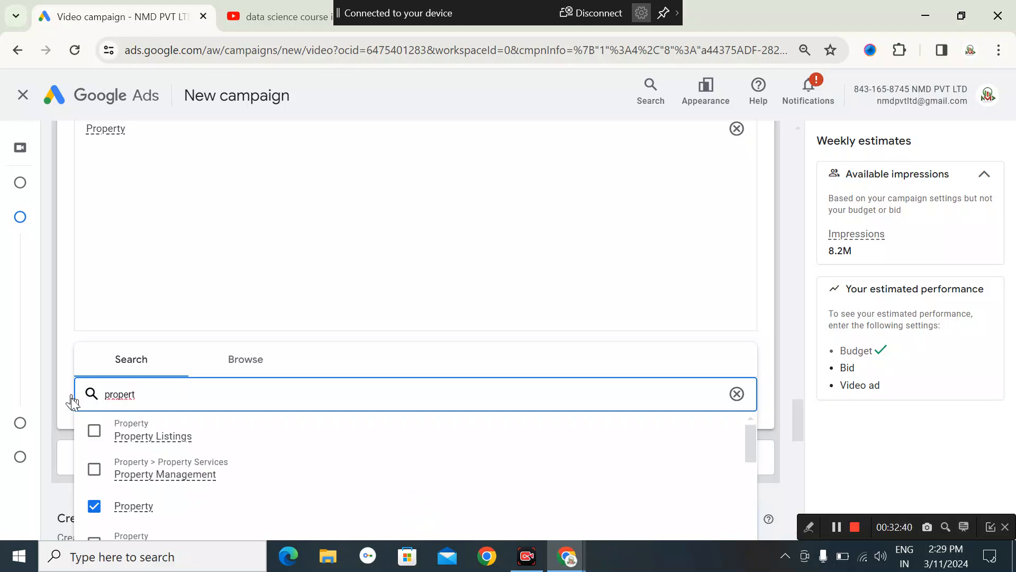
left_click(95, 431)
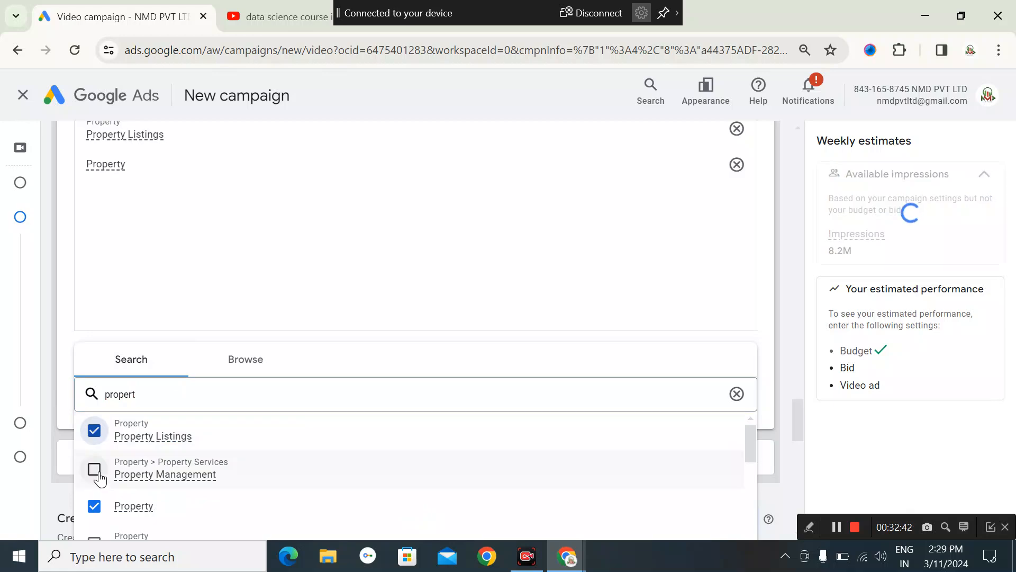
left_click(113, 483)
left_click(94, 462)
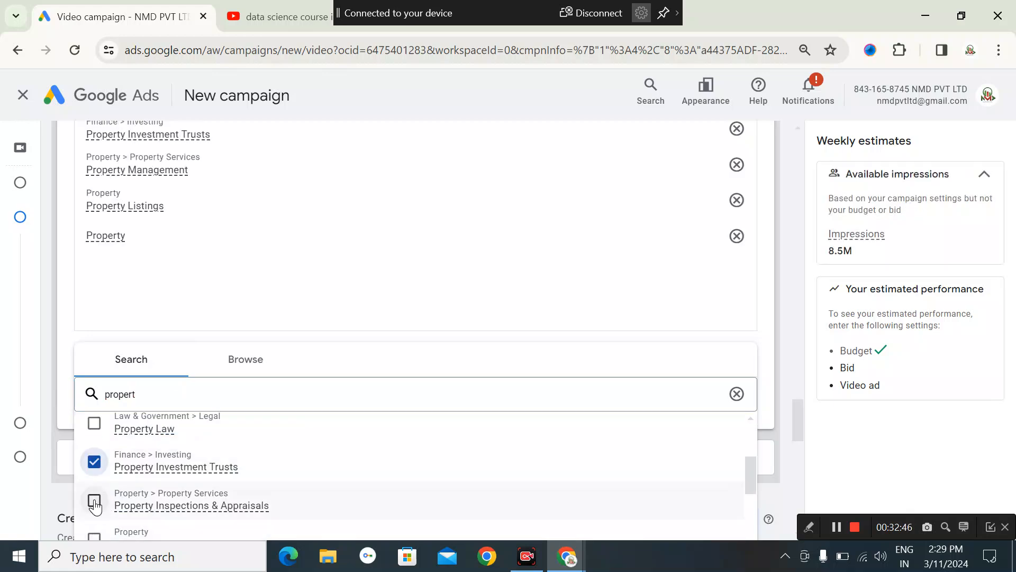
left_click(94, 500)
Add the Residential Sales, Residential Rentals, Commercial Properties, Business News, Furnished Rentals and Property Title & Escrow topics from the same search results.
scroll(101, 467, "down", 2)
left_click(94, 456)
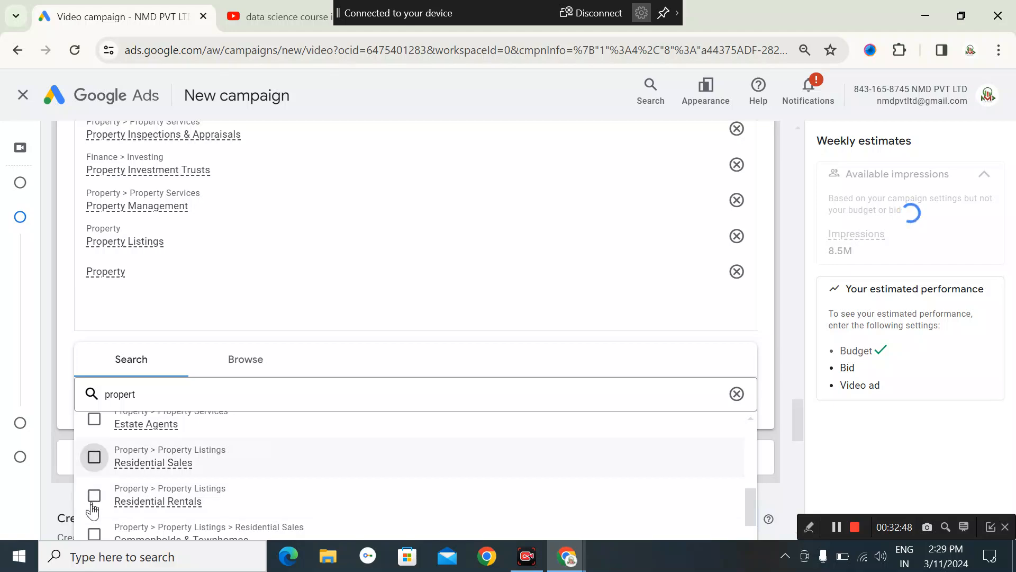
left_click(94, 498)
scroll(94, 492, "down", 2)
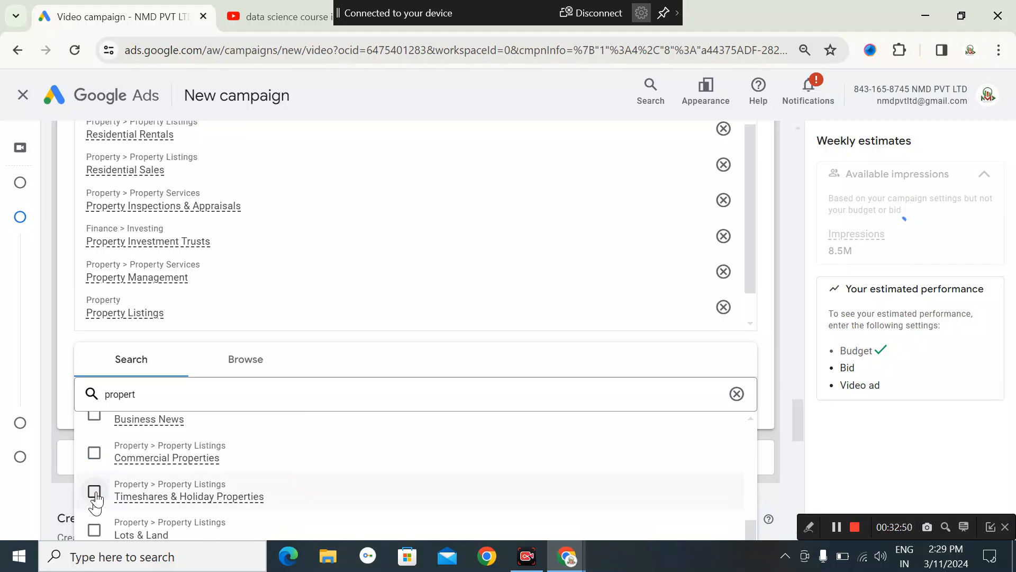
left_click(95, 453)
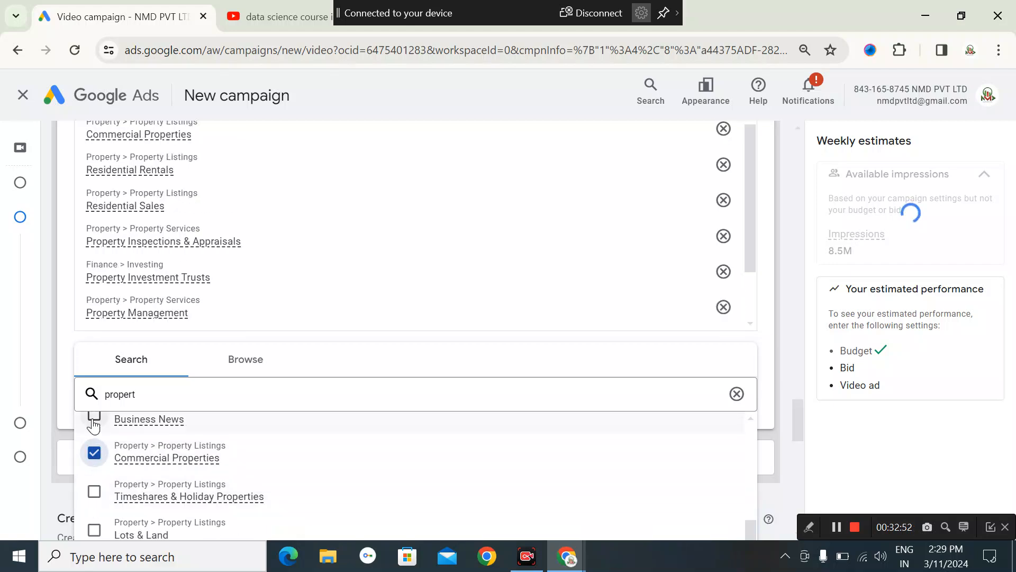
left_click(94, 416)
scroll(150, 467, "down", 2)
left_click(96, 464)
left_click(95, 503)
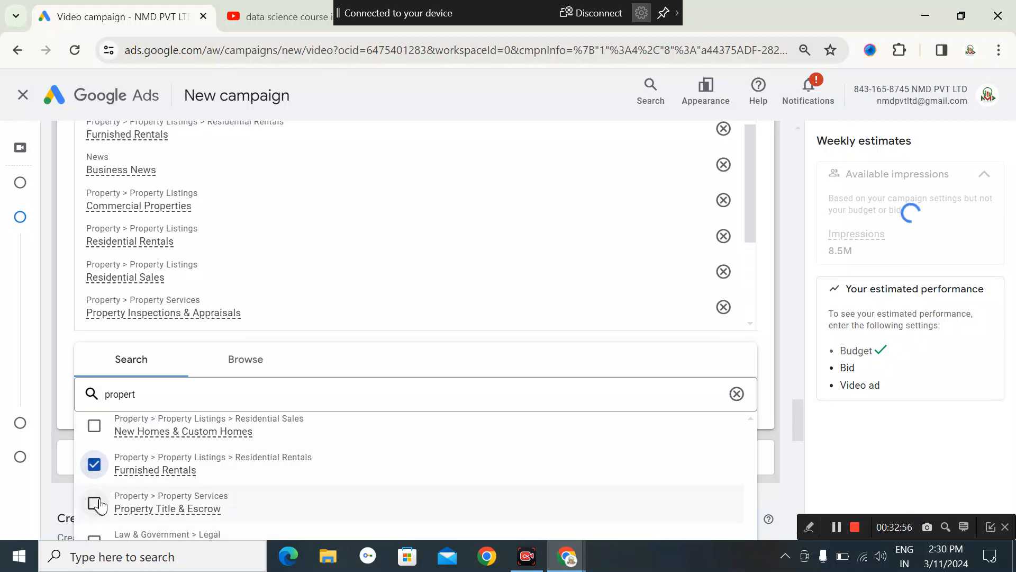
scroll(100, 500, "down", 3)
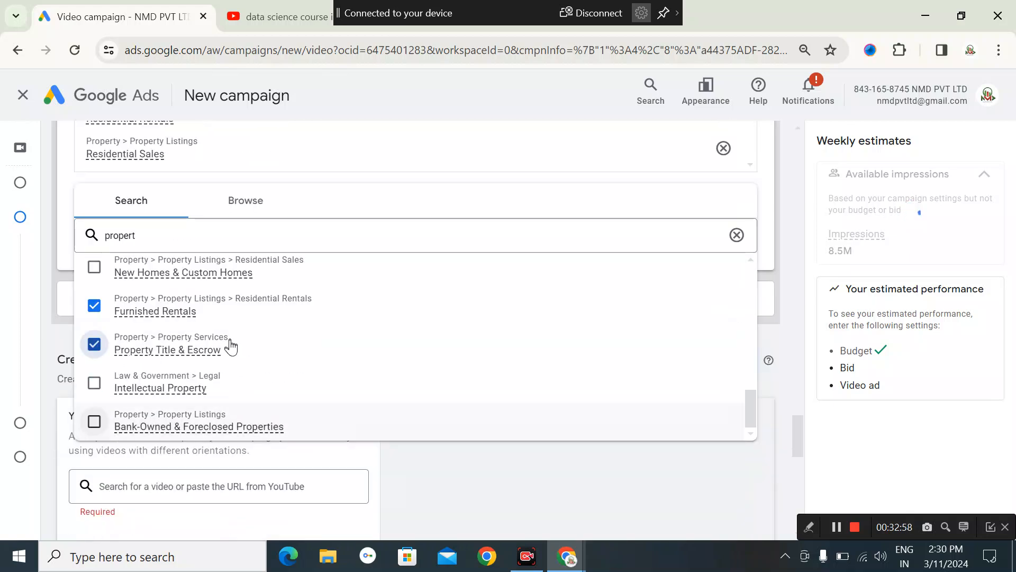
scroll(229, 345, "up", 3)
Search the topics for "flats" and add New Homes & Custom Homes, Property Development, Lots & Land, Timeshares & Holiday Properties and Estate Agents.
double_click(121, 235)
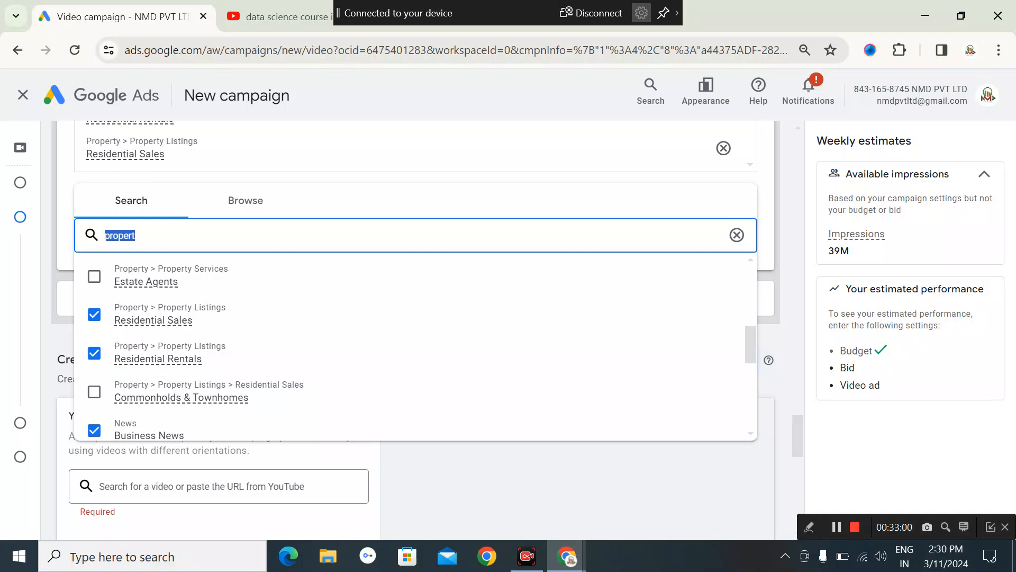
type("flats")
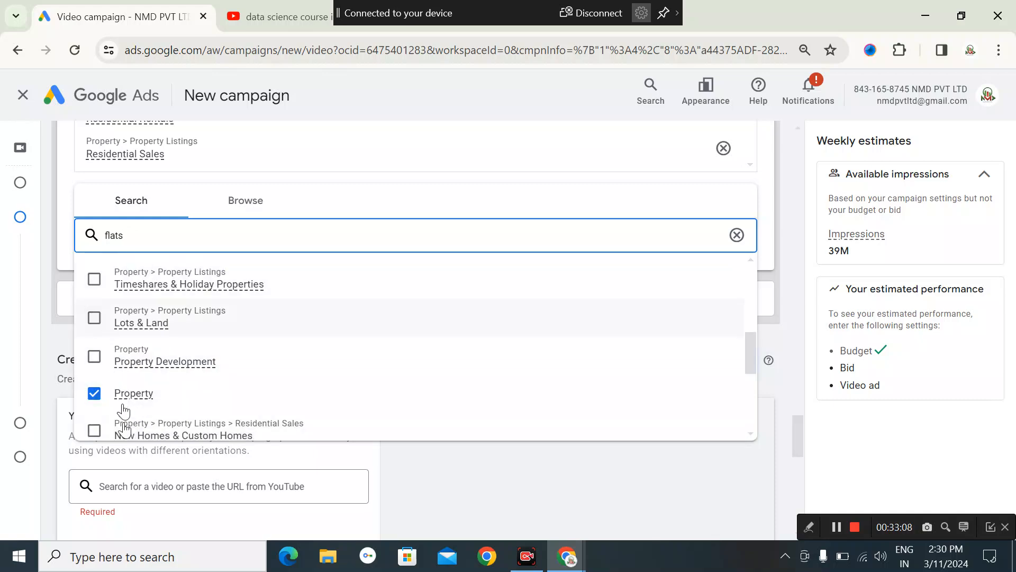
left_click(94, 430)
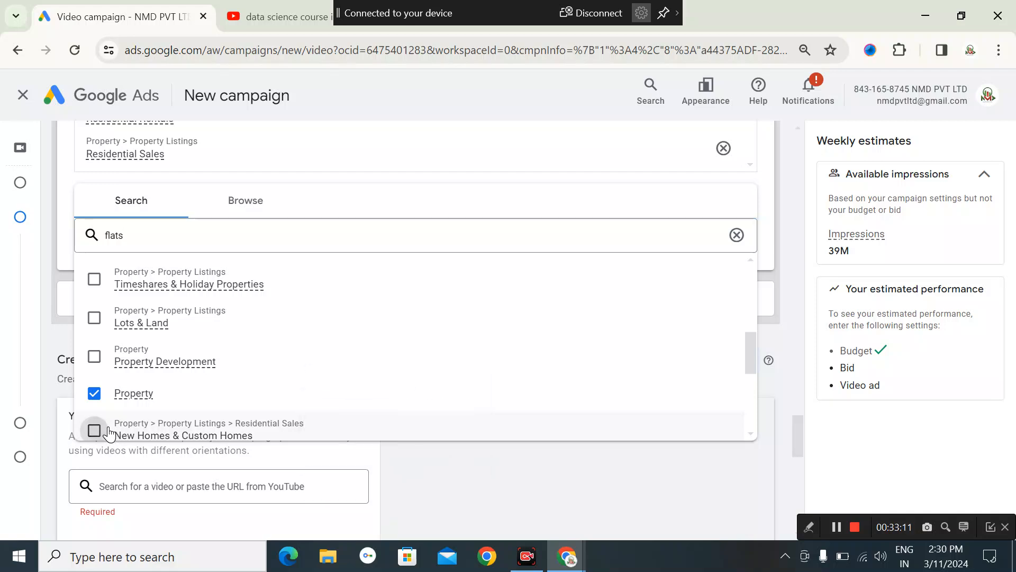
left_click(94, 353)
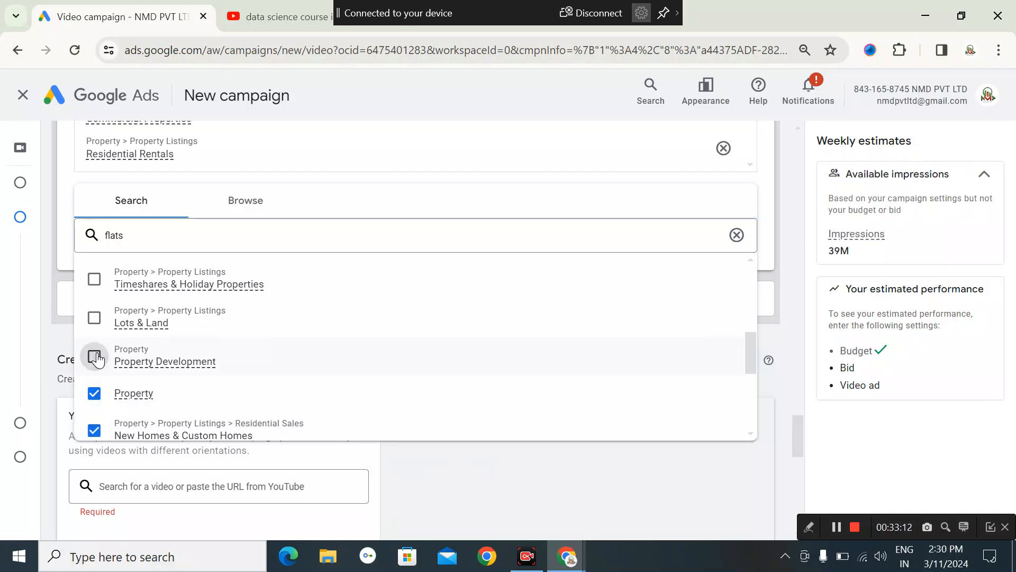
left_click(95, 319)
left_click(94, 280)
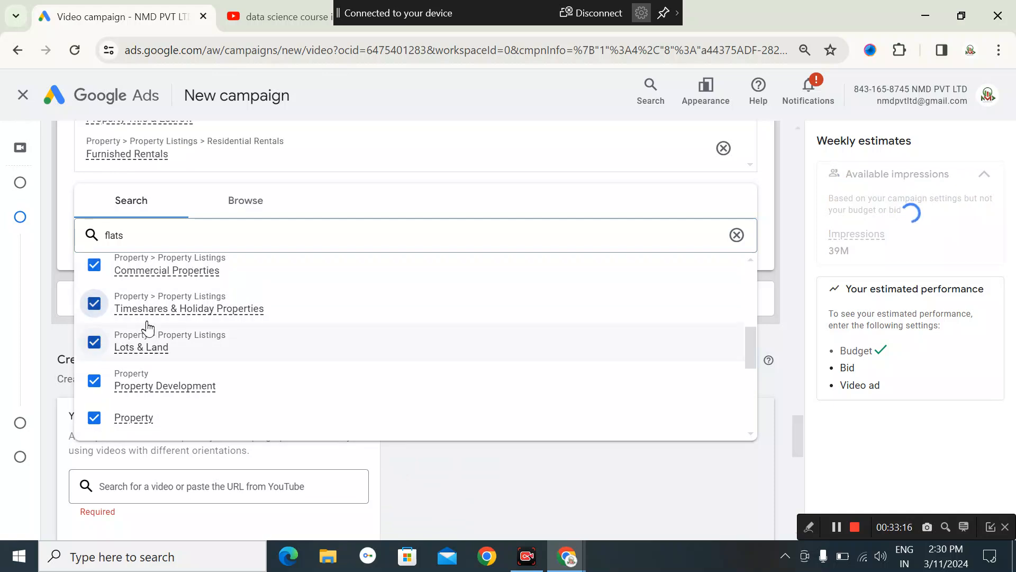
scroll(129, 354, "up", 3)
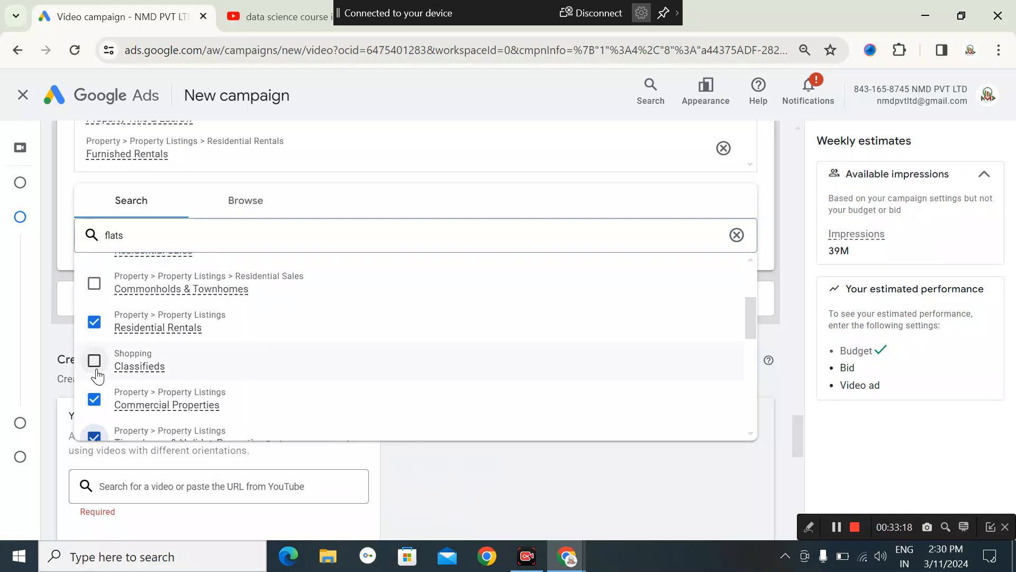
scroll(151, 358, "up", 2)
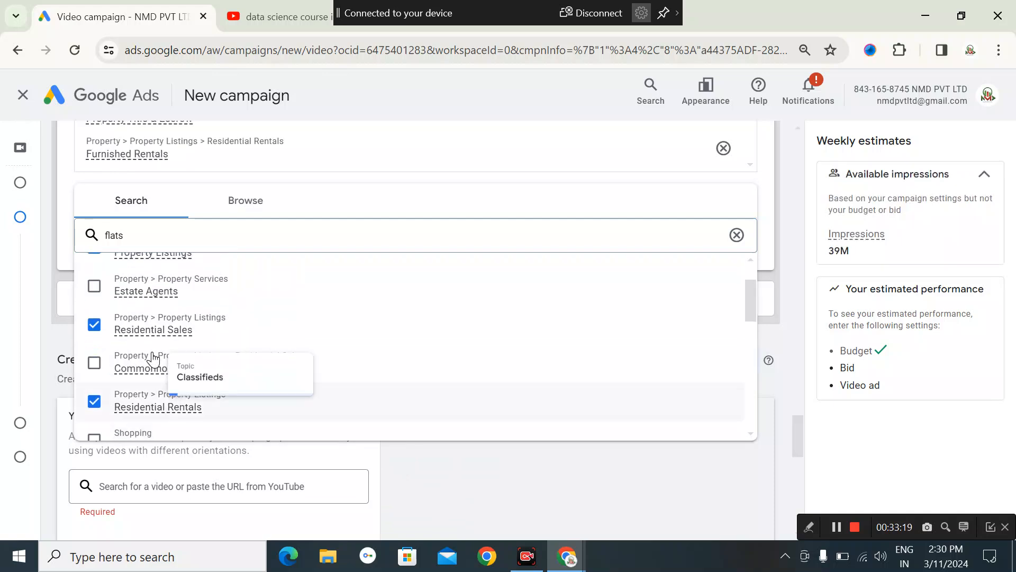
left_click(94, 286)
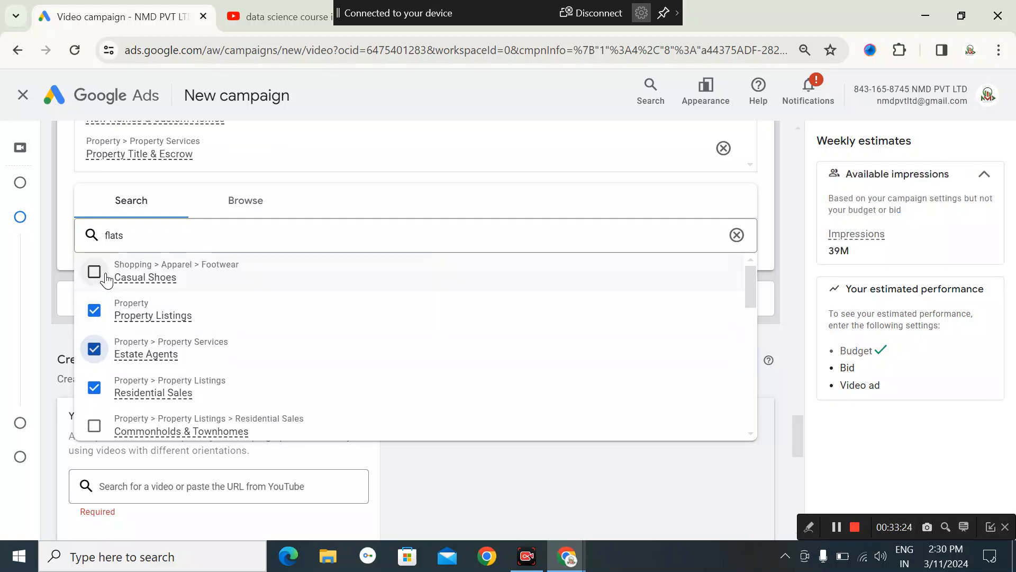
Review the list of selected content topics and the video ad section beneath it.
scroll(220, 338, "down", 5)
scroll(259, 344, "down", 6)
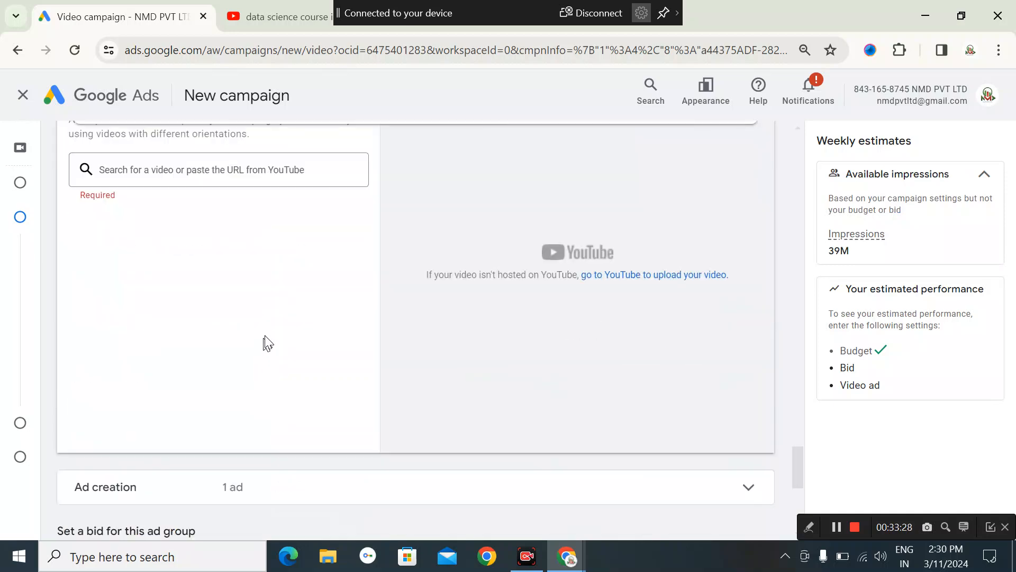
scroll(265, 336, "up", 4)
scroll(270, 307, "up", 3)
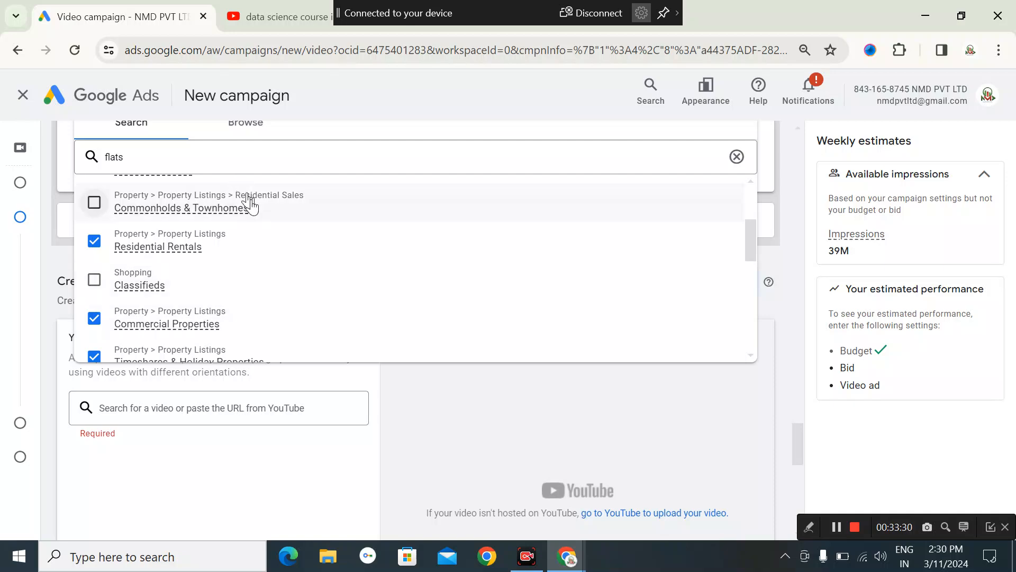
scroll(246, 201, "up", 10)
scroll(181, 314, "up", 2)
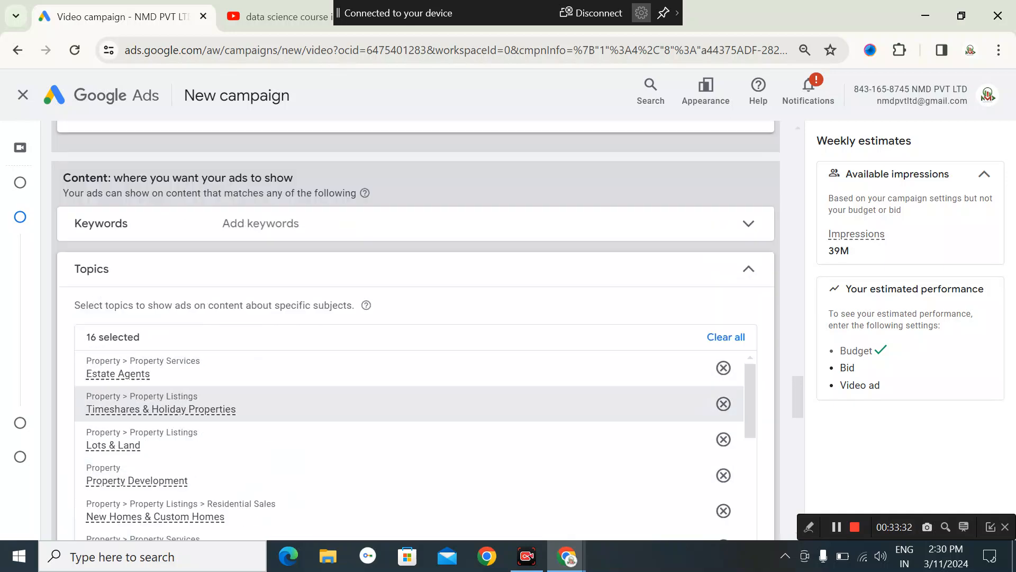
scroll(249, 365, "down", 10)
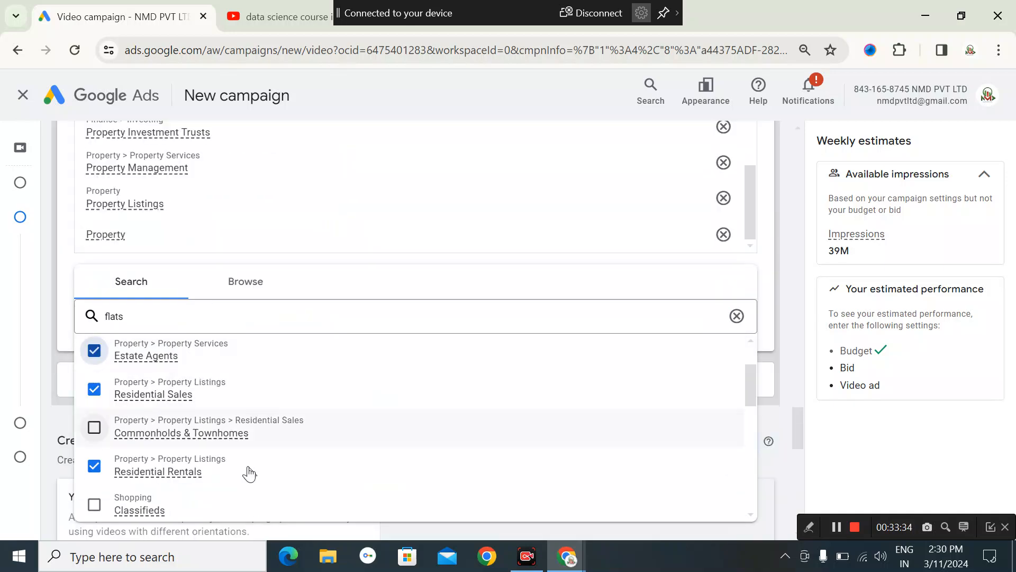
Search for a YouTube video for the ad with the term "recidential".
scroll(249, 473, "down", 5)
scroll(275, 455, "down", 5)
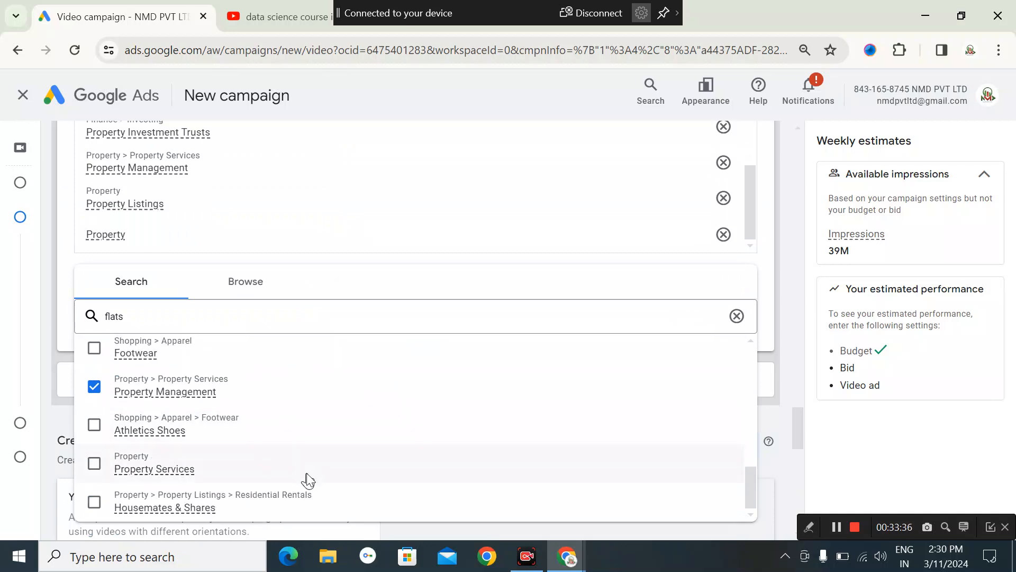
scroll(307, 480, "down", 12)
scroll(250, 379, "up", 6)
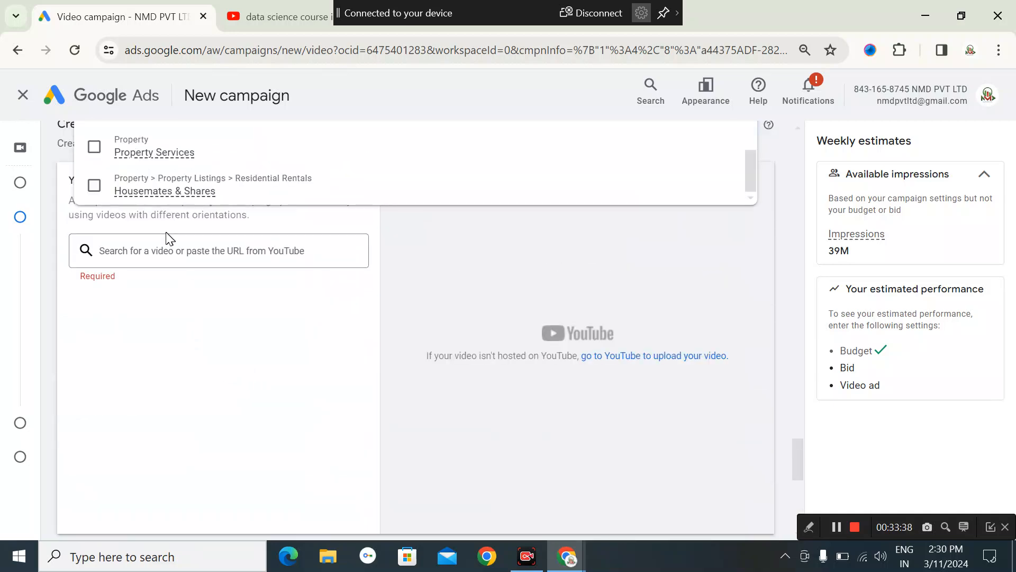
left_click(219, 251)
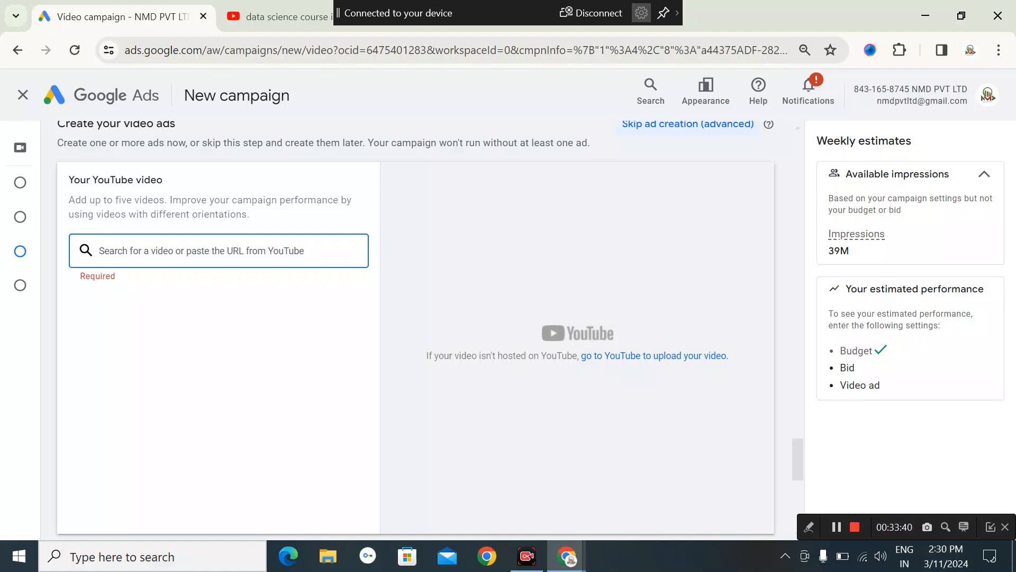
type("re")
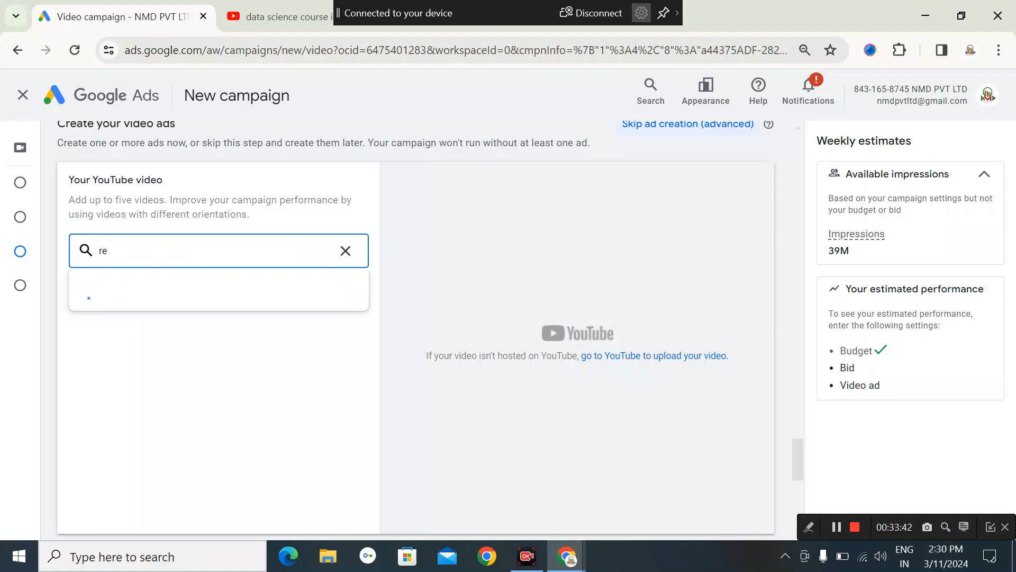
type("cidential")
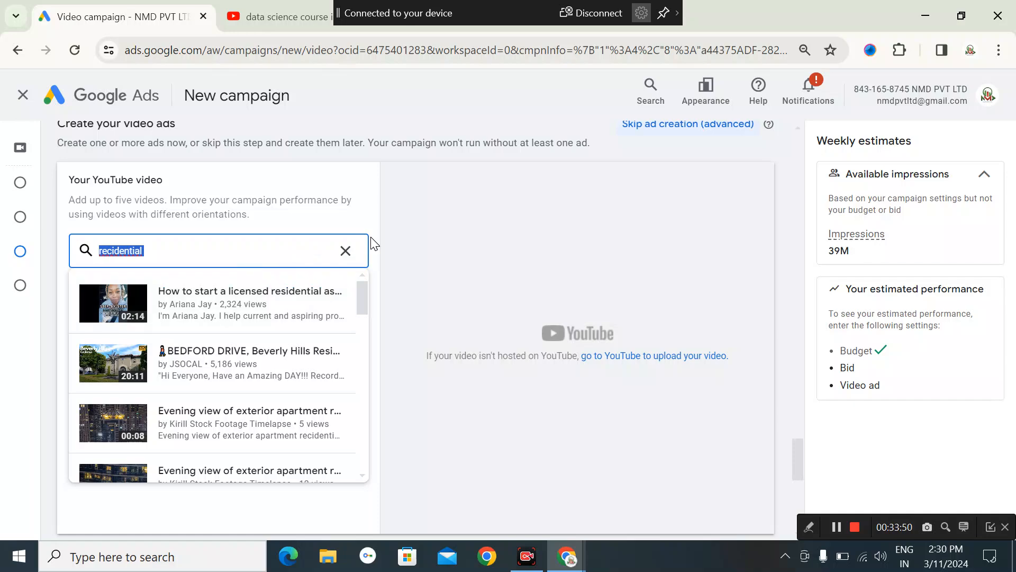
Browse the content topic categories and add Business & Industrial, Finance and Home & Garden to the targeting.
scroll(370, 242, "up", 6)
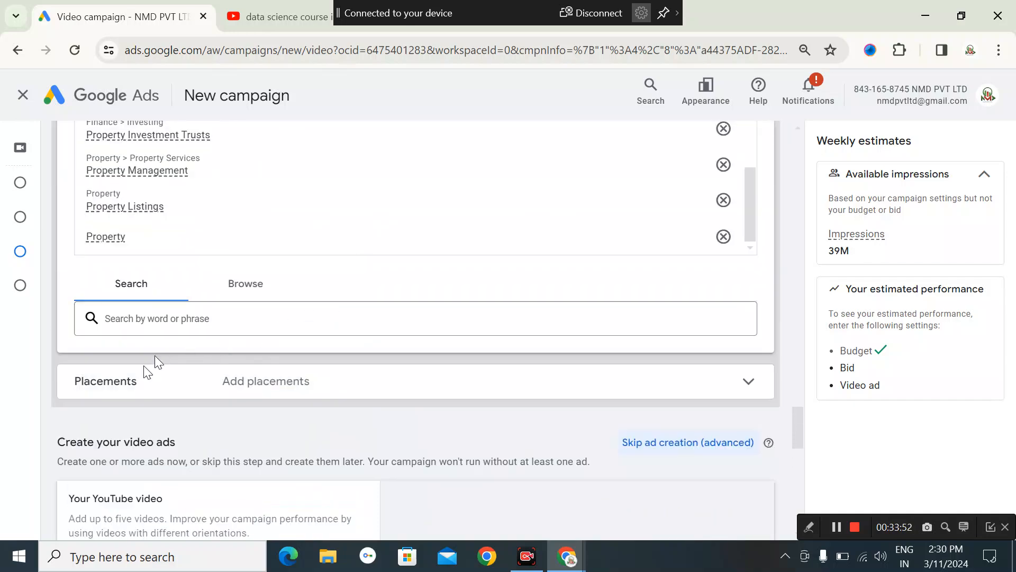
left_click(175, 320)
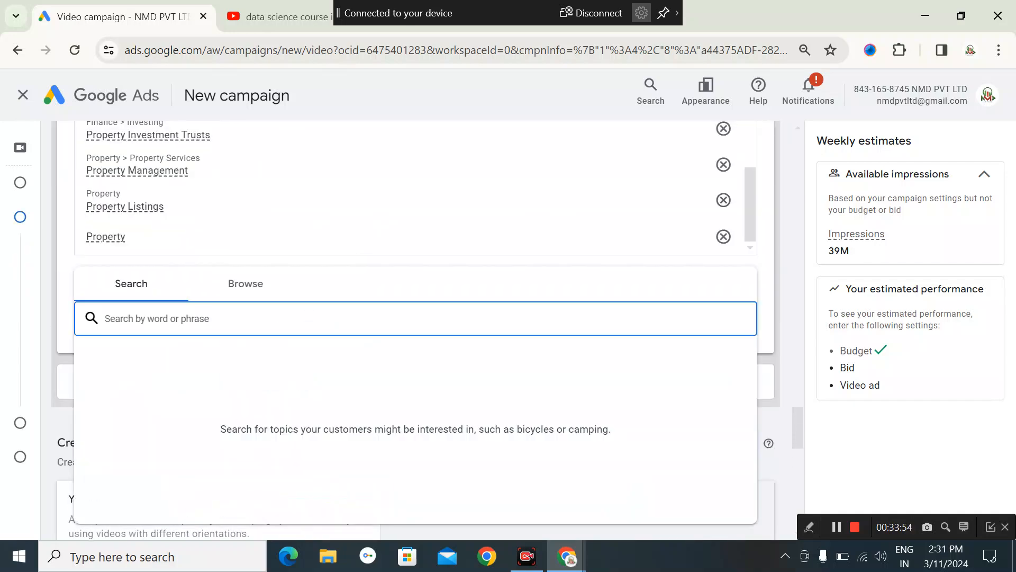
left_click(246, 288)
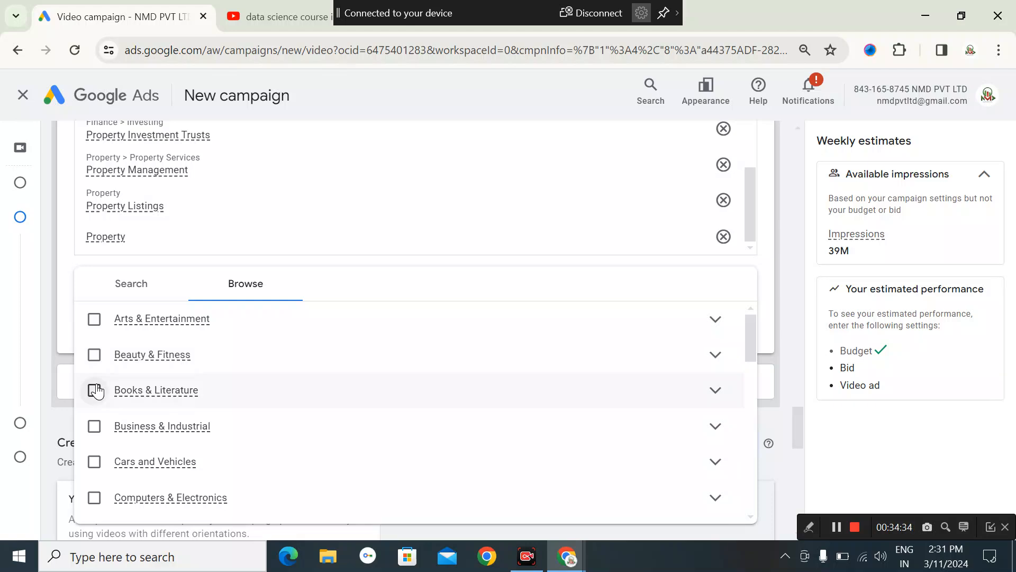
left_click(95, 427)
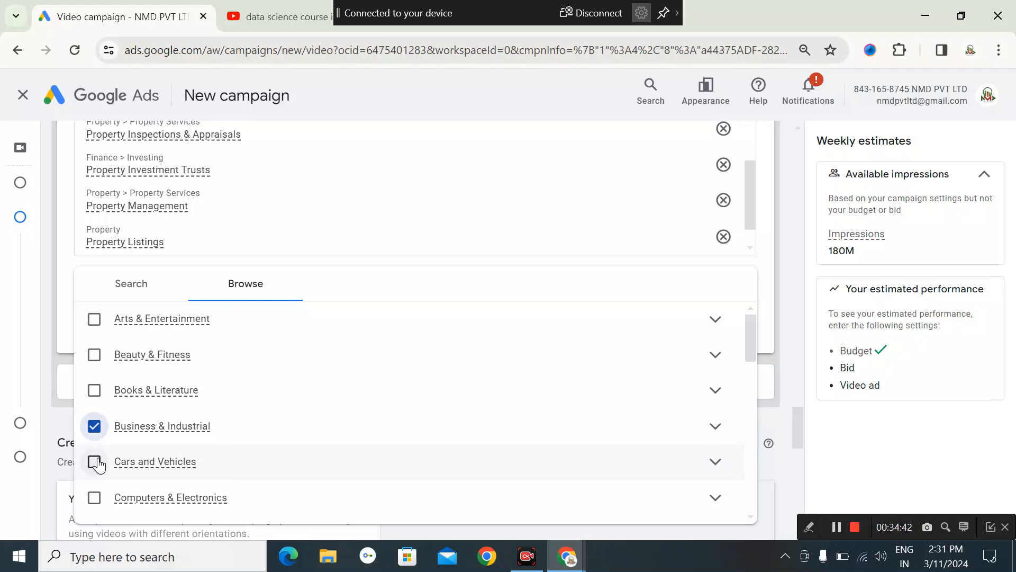
scroll(98, 464, "down", 1)
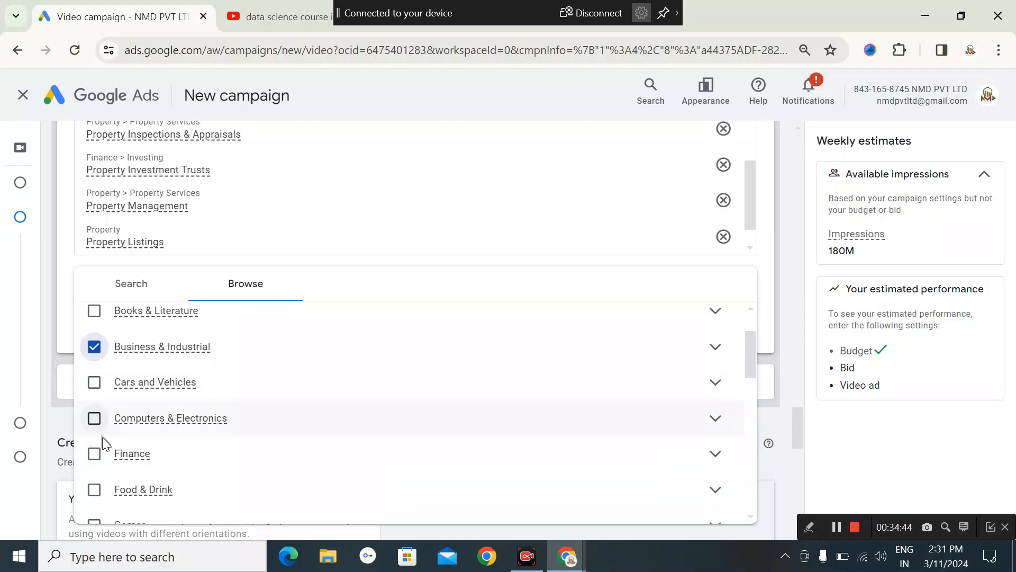
scroll(95, 451, "down", 1)
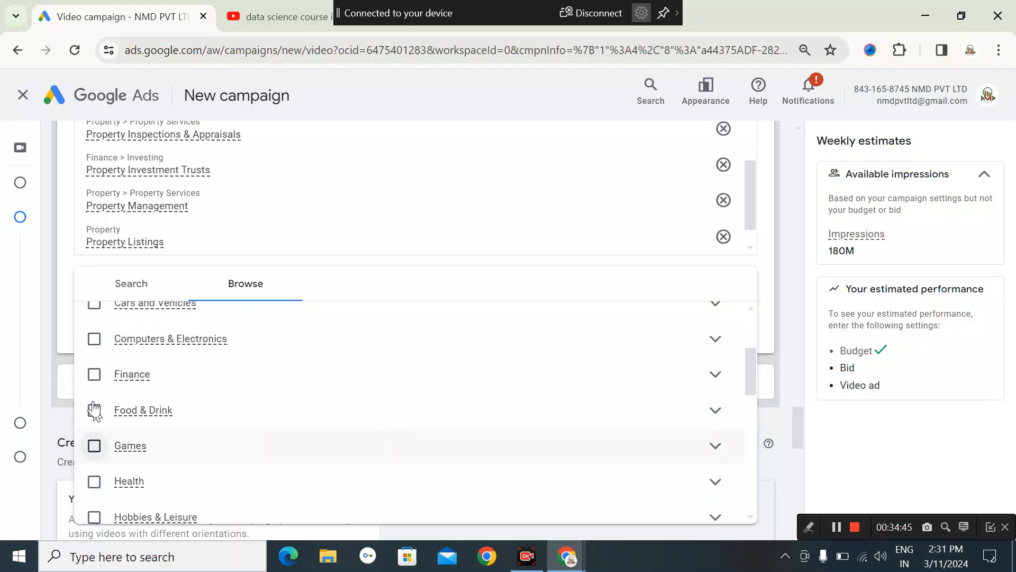
left_click(94, 375)
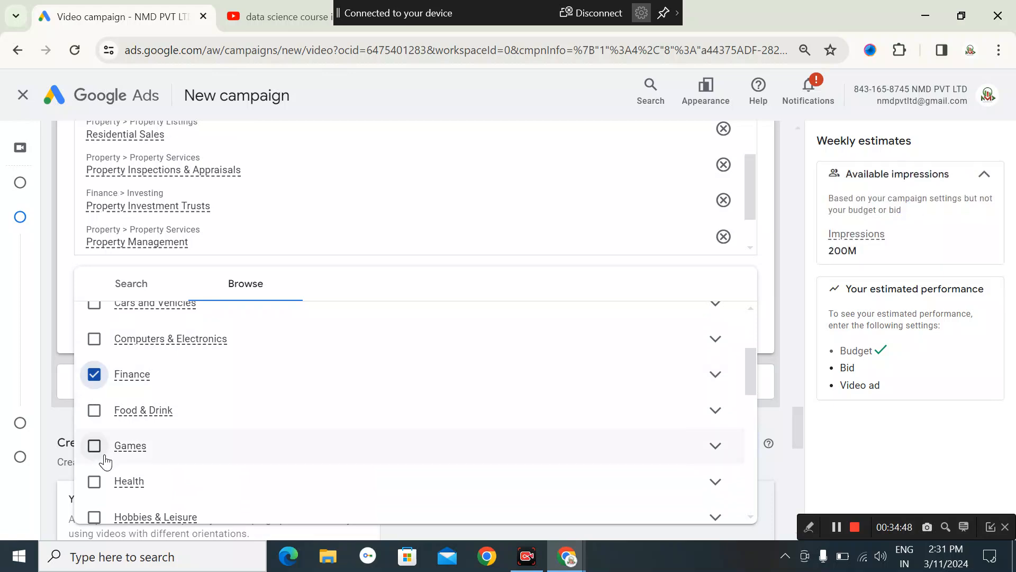
scroll(103, 455, "down", 1)
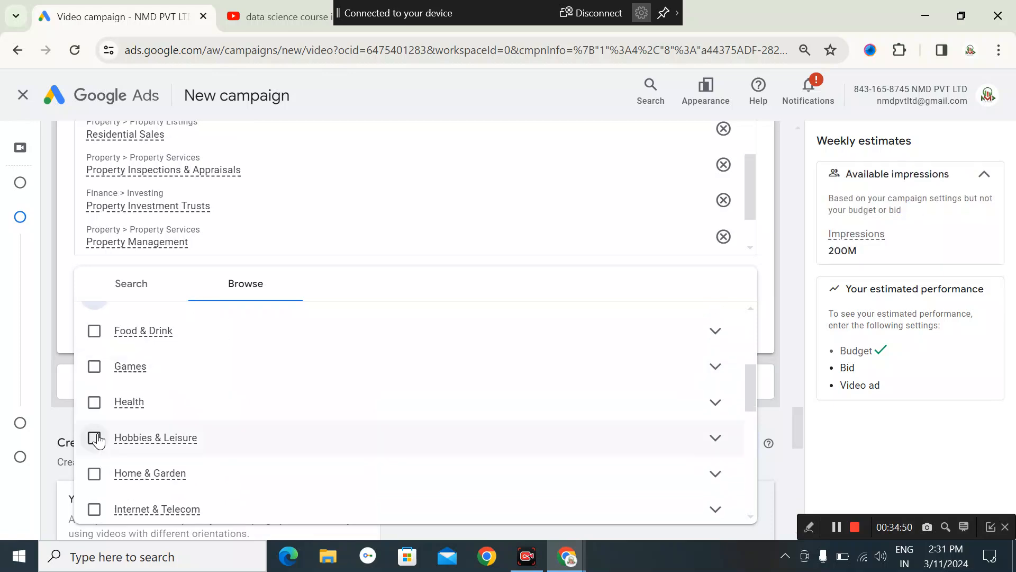
scroll(98, 440, "down", 1)
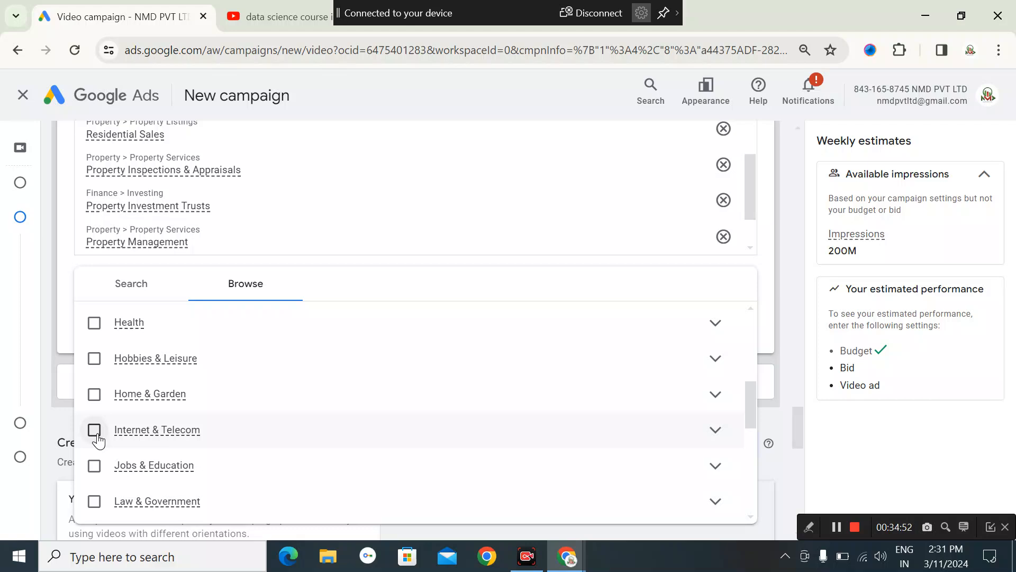
left_click(91, 398)
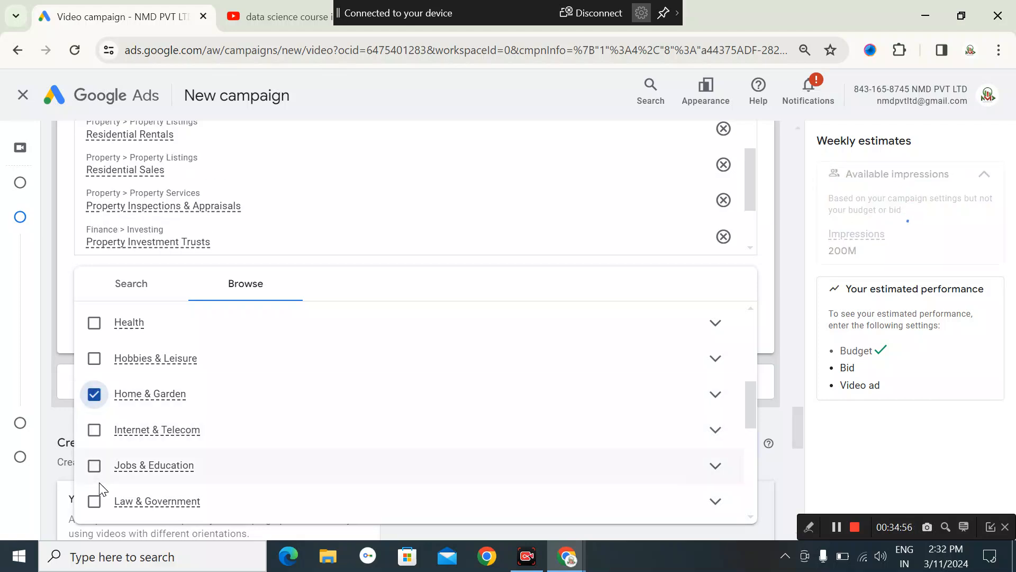
Look through the remaining topic categories and view the "recidential" video suggestions for the ad before closing them.
scroll(99, 479, "down", 1)
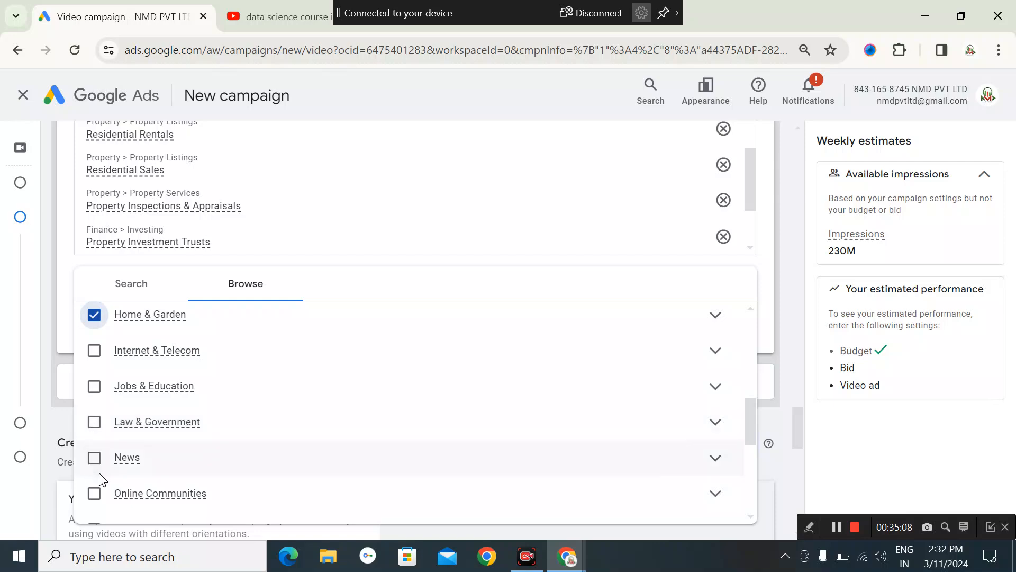
scroll(103, 479, "down", 2)
scroll(96, 450, "down", 2)
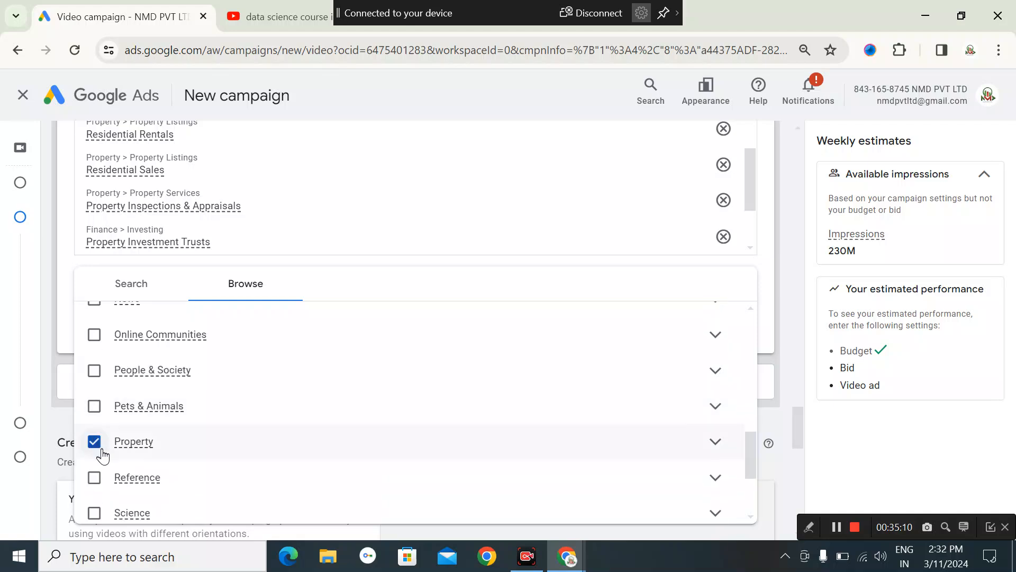
scroll(95, 508, "down", 2)
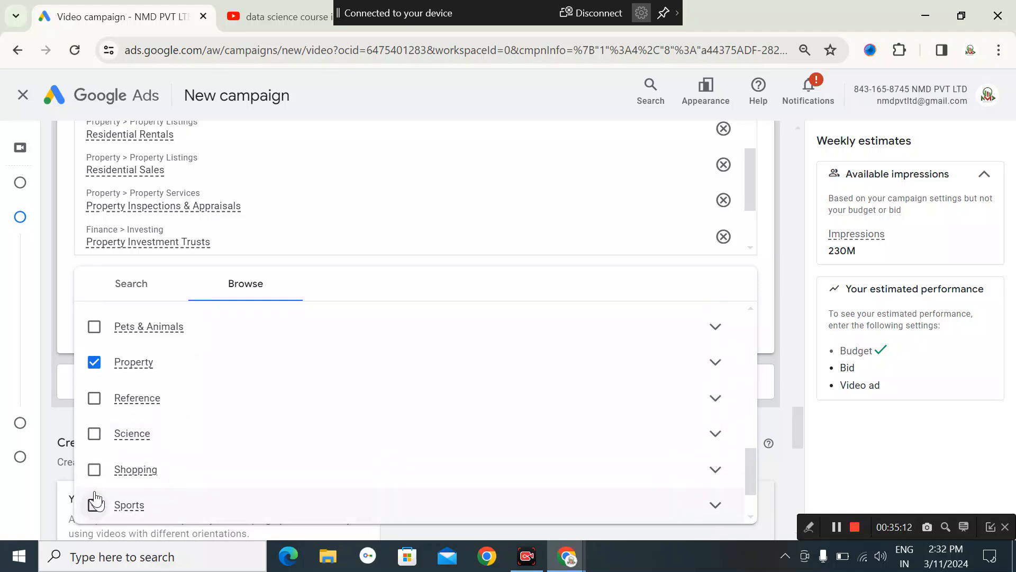
scroll(94, 470, "down", 3)
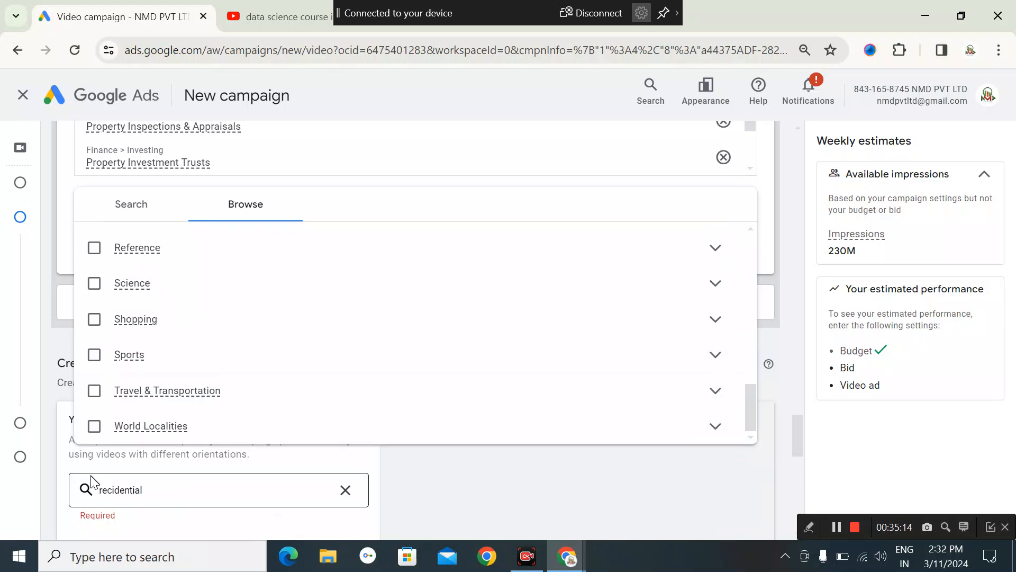
scroll(104, 442, "down", 3)
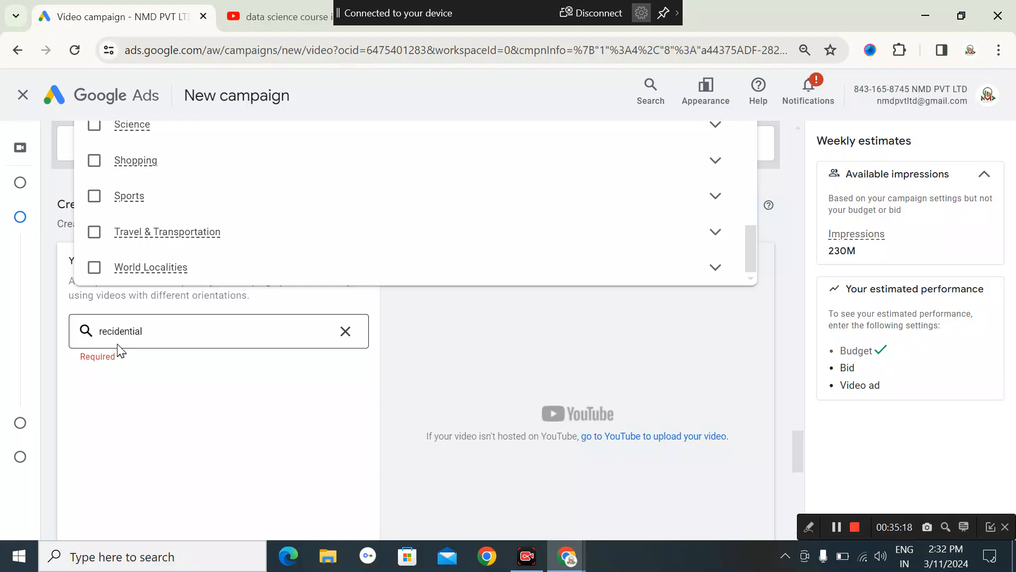
left_click(124, 332)
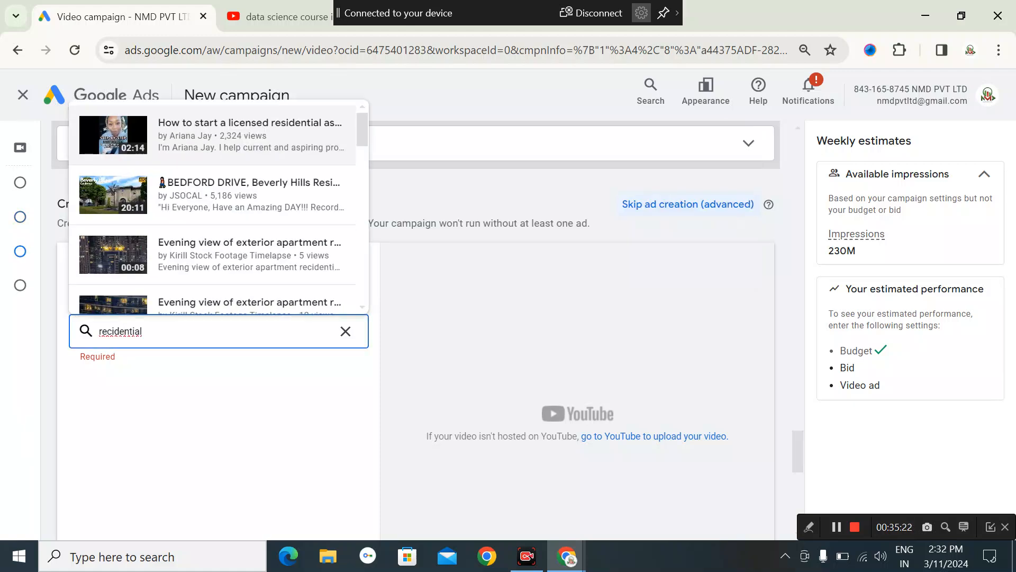
left_click(609, 294)
Reopen the topic category list and check the ticked categories, continuing down to the ad creation section.
scroll(377, 267, "up", 3)
scroll(377, 267, "up", 2)
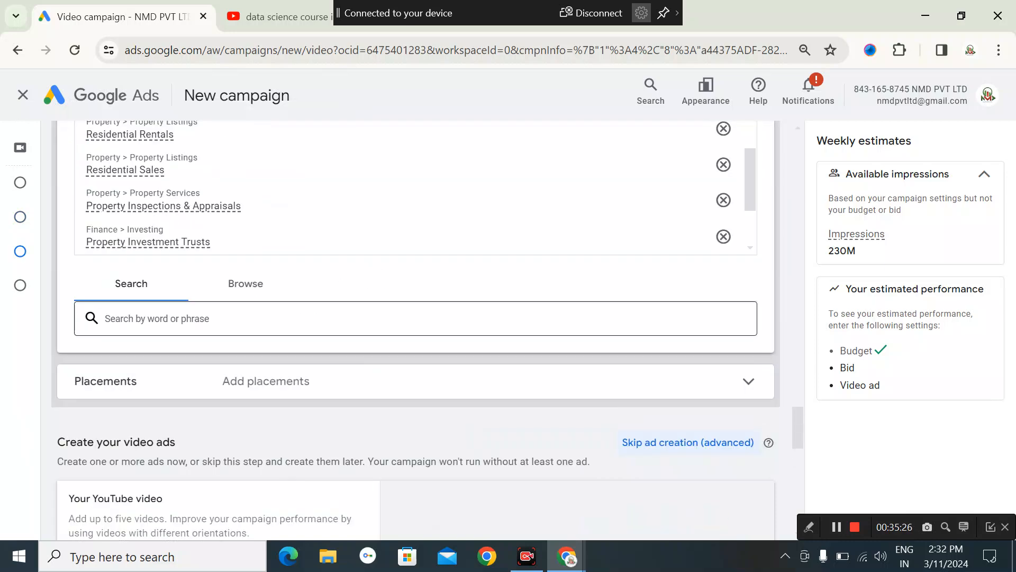
left_click(245, 284)
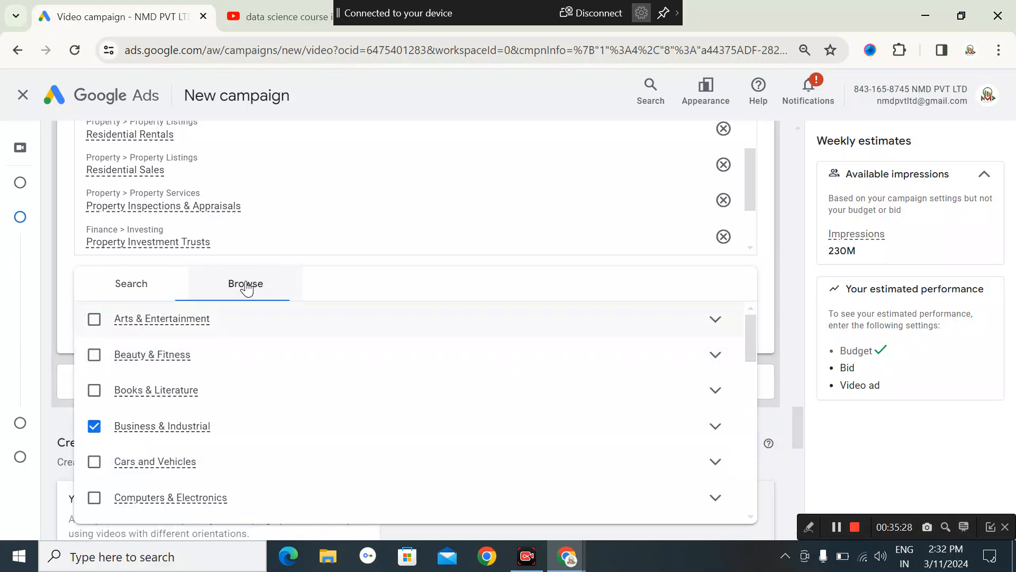
scroll(513, 397, "down", 12)
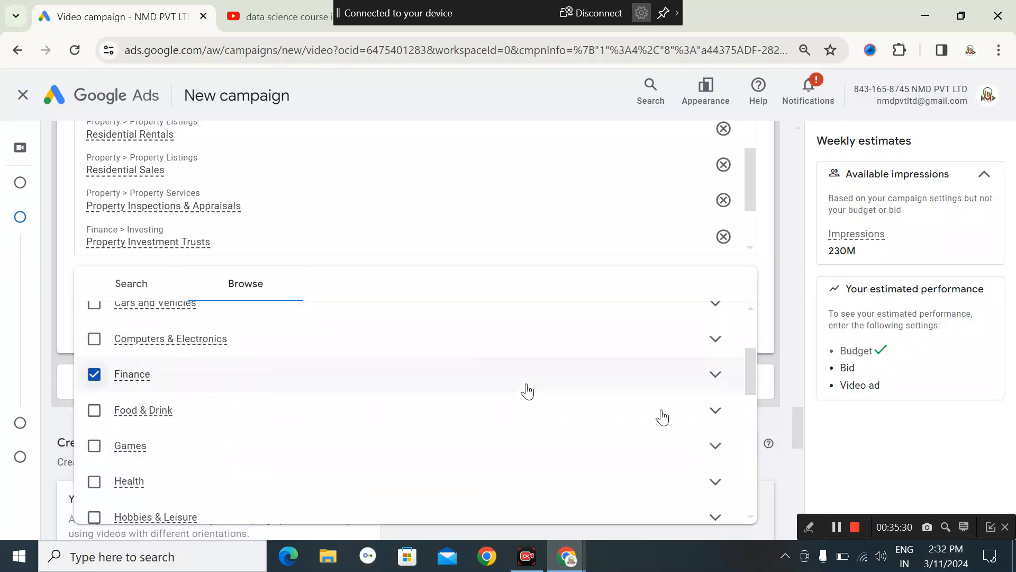
scroll(681, 435, "down", 10)
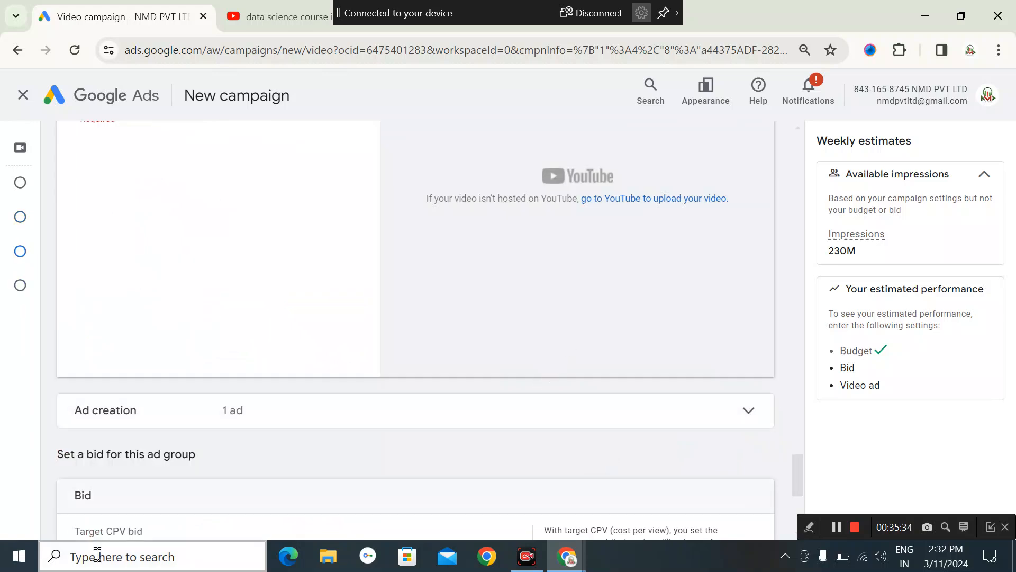
Expand the Ad creation section to examine its responsive video ad, and collapse it again.
left_click(271, 422)
scroll(334, 447, "down", 3)
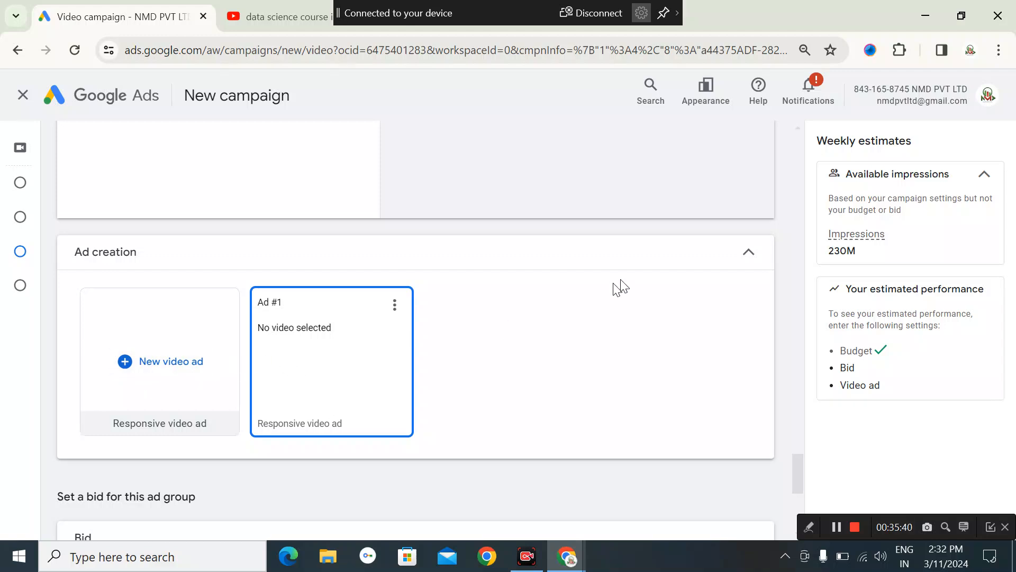
left_click(759, 246)
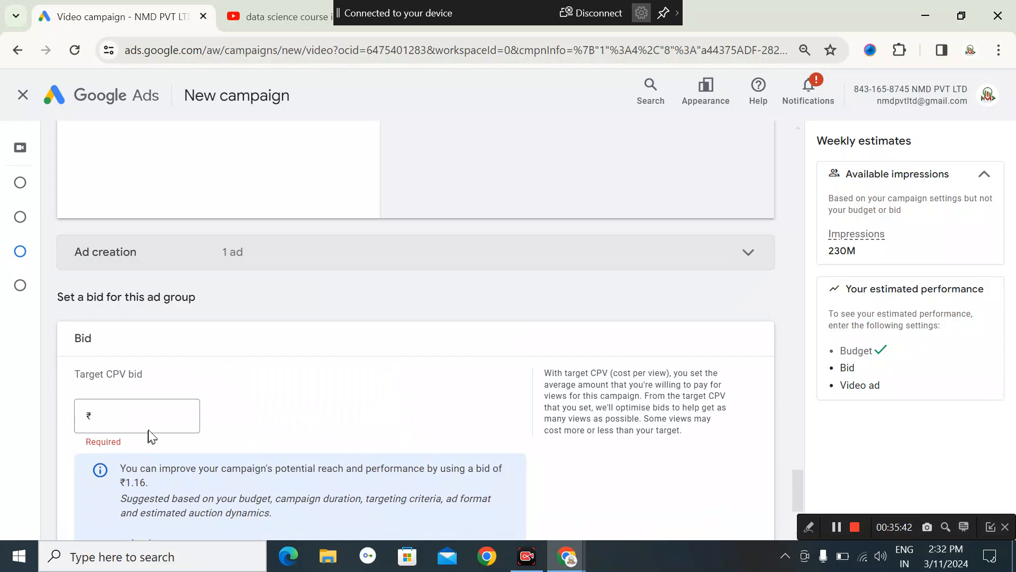
Return to the YouTube video search, view its suggested videos again and dismiss the list.
scroll(297, 326, "up", 6)
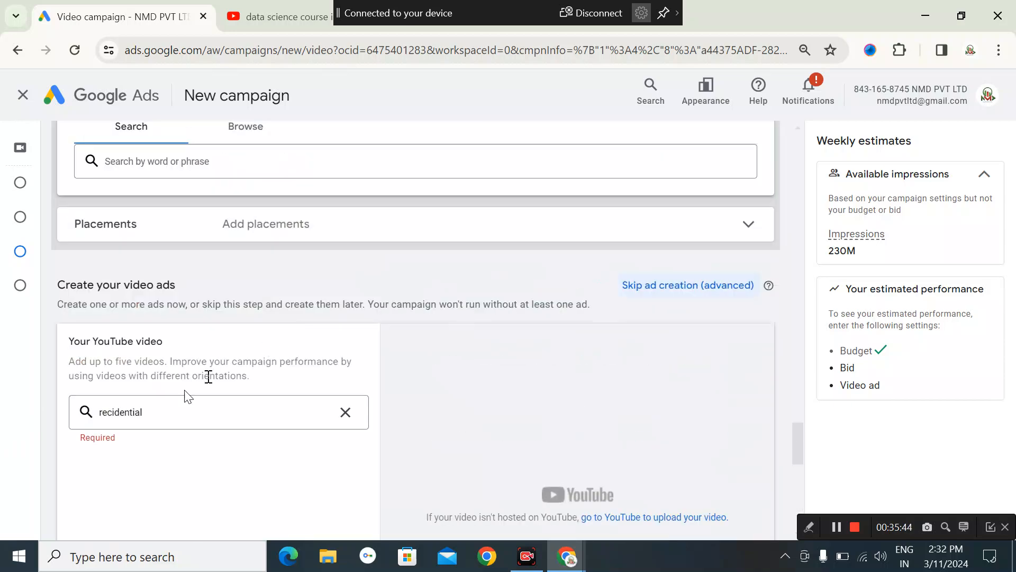
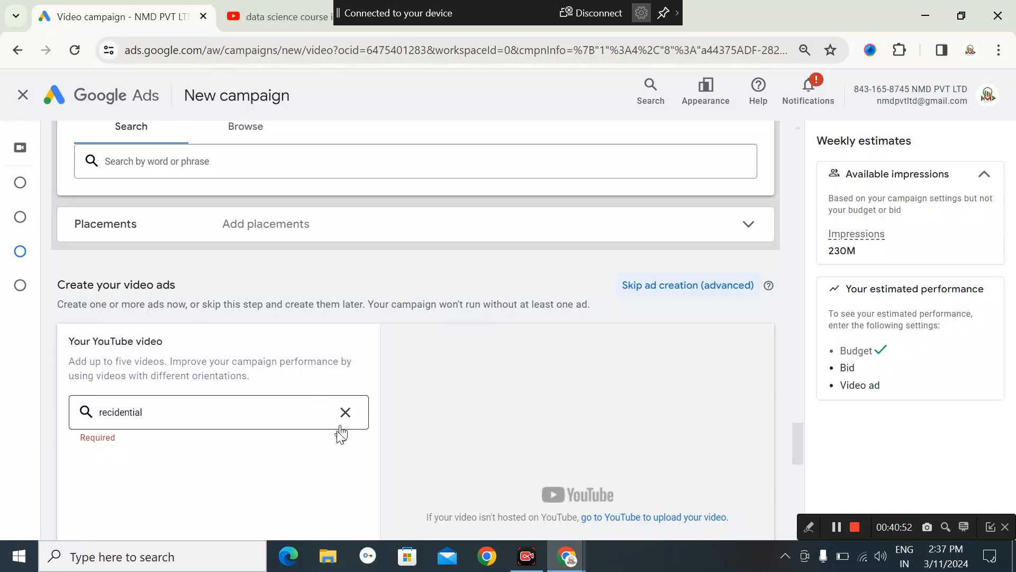
left_click(356, 421)
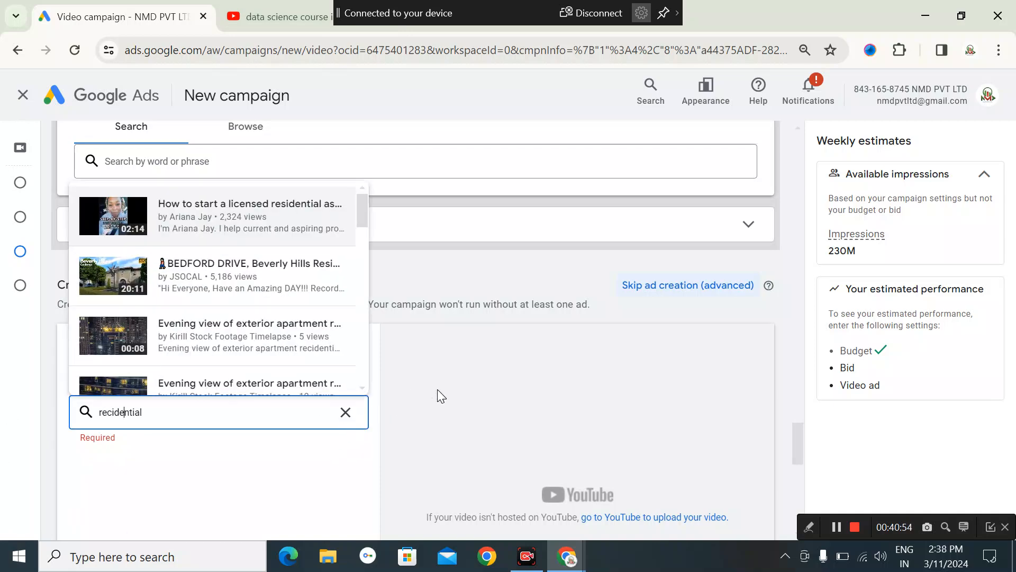
left_click(437, 392)
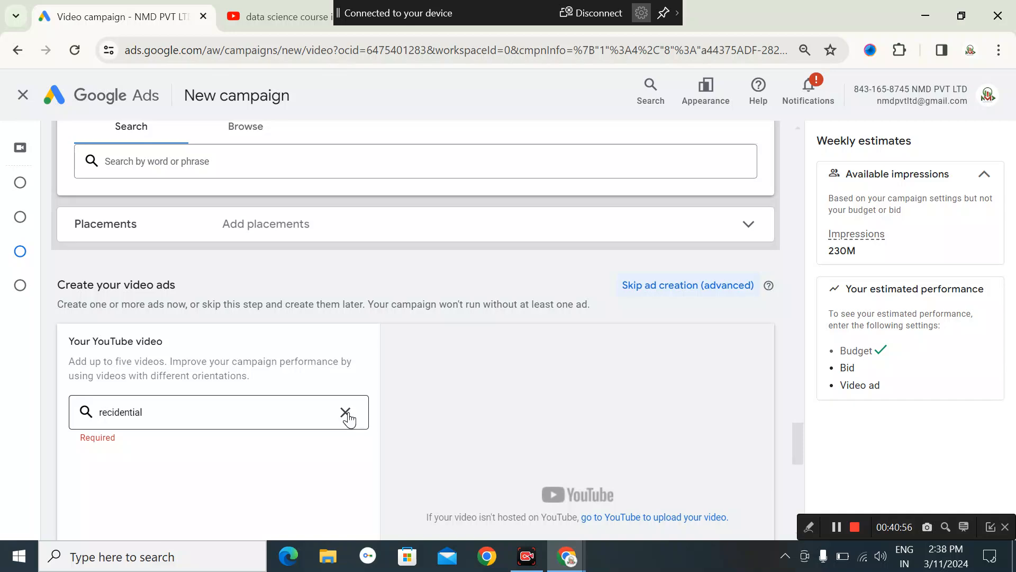
Clear the YouTube video search and browse the topic categories available for the ad group's targeting.
left_click(345, 413)
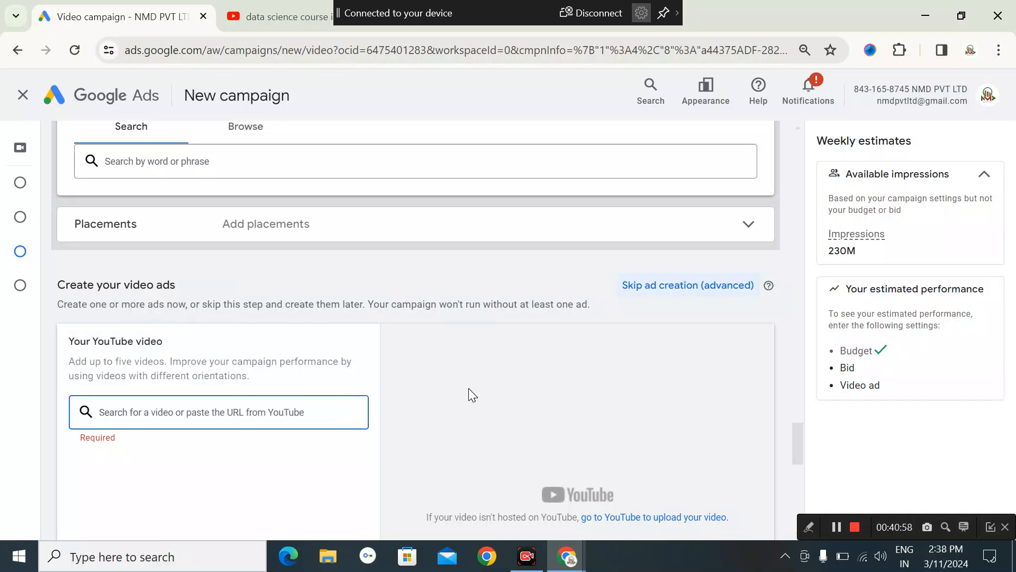
scroll(469, 389, "up", 3)
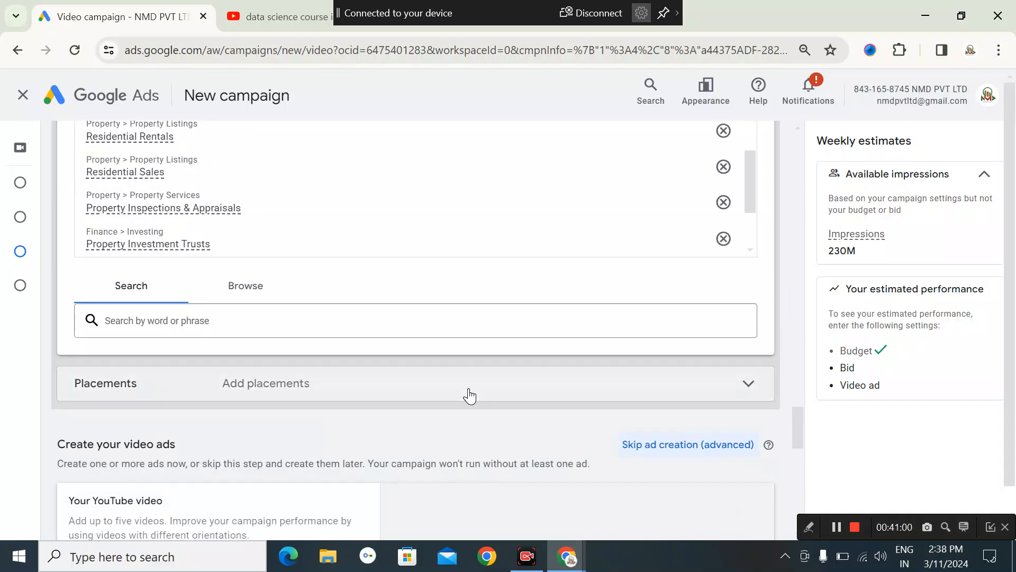
scroll(469, 396, "up", 2)
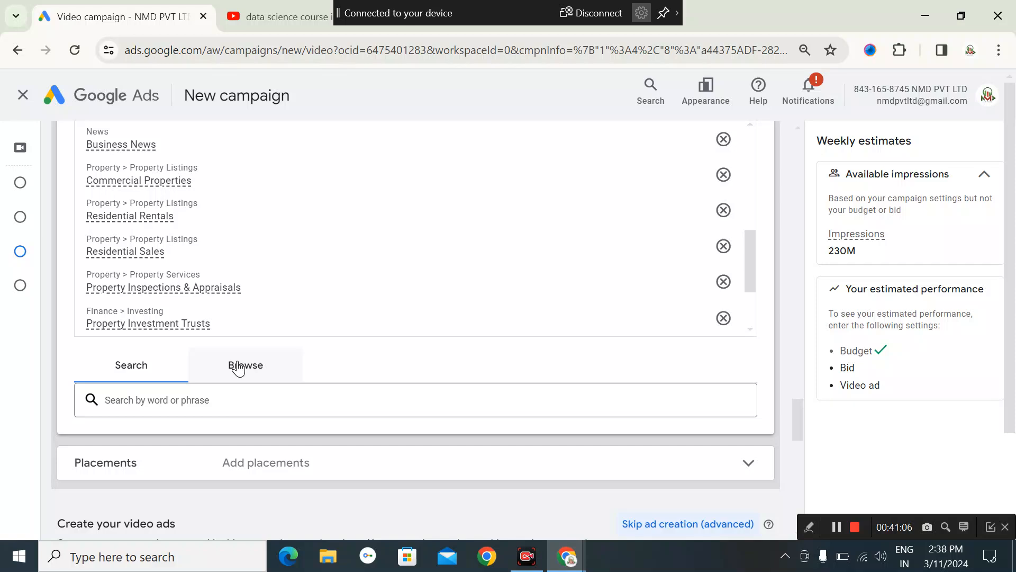
left_click(139, 372)
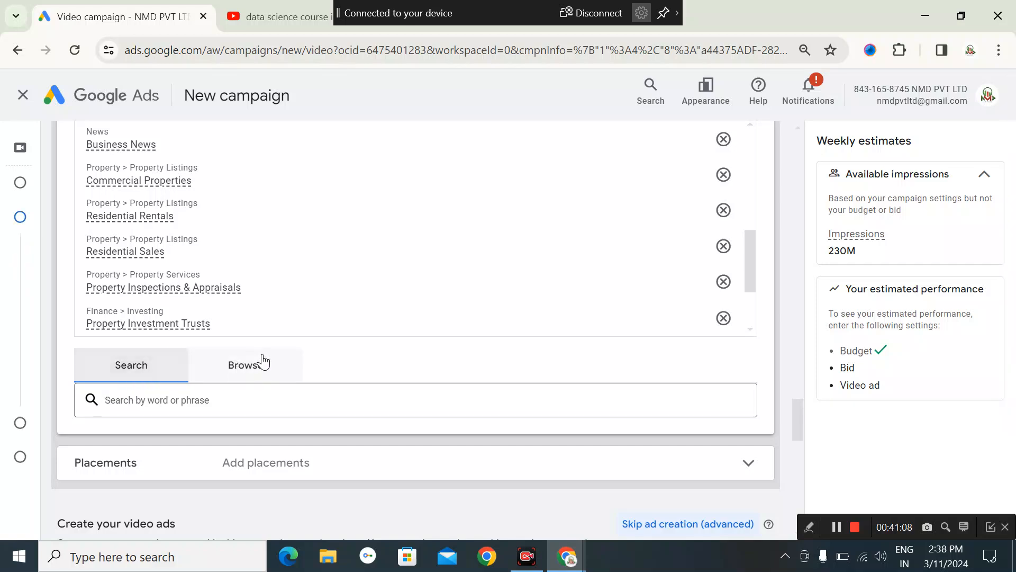
left_click(263, 363)
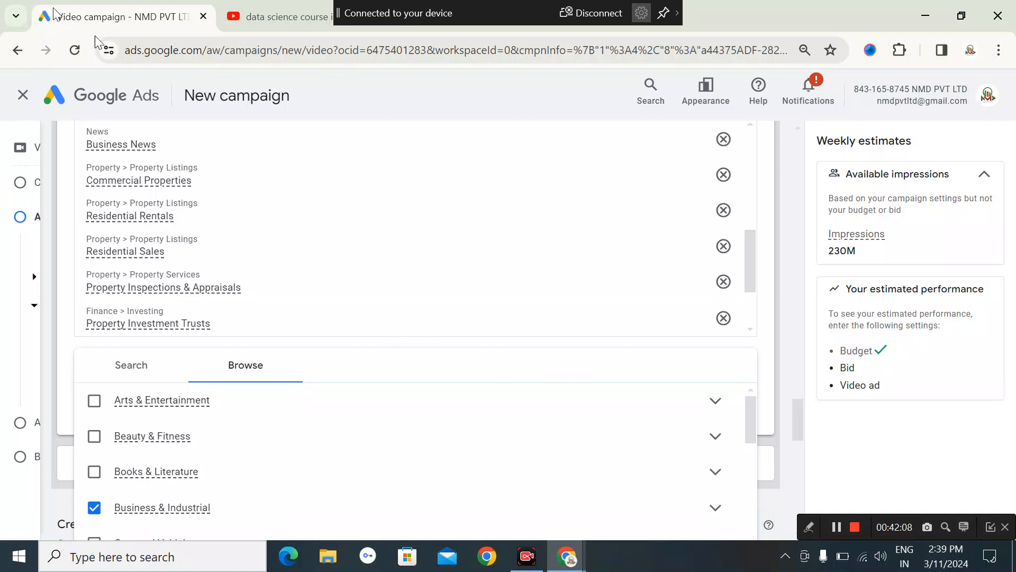
mouse_move(85, 363)
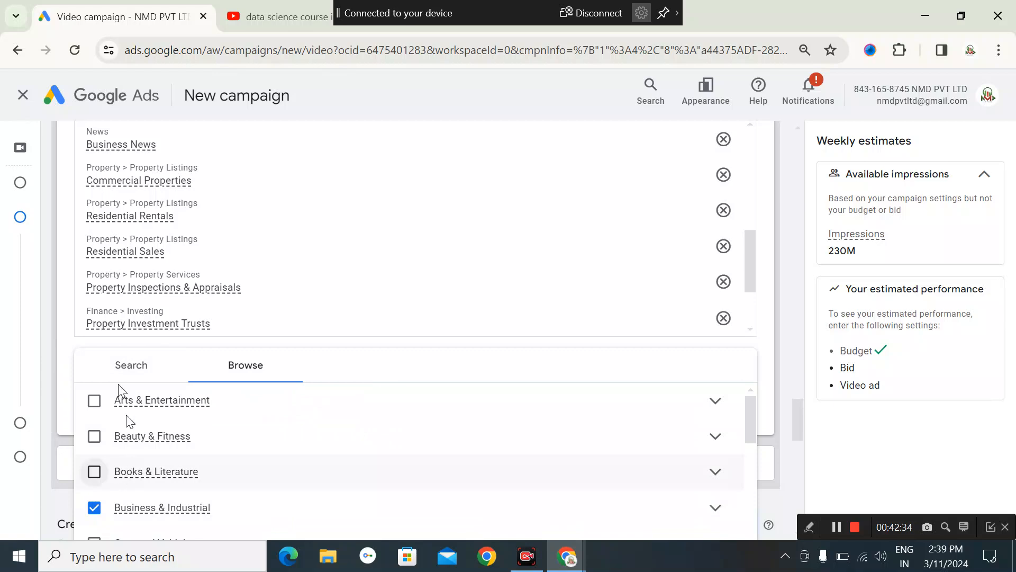
scroll(132, 455, "down", 3)
scroll(165, 495, "down", 3)
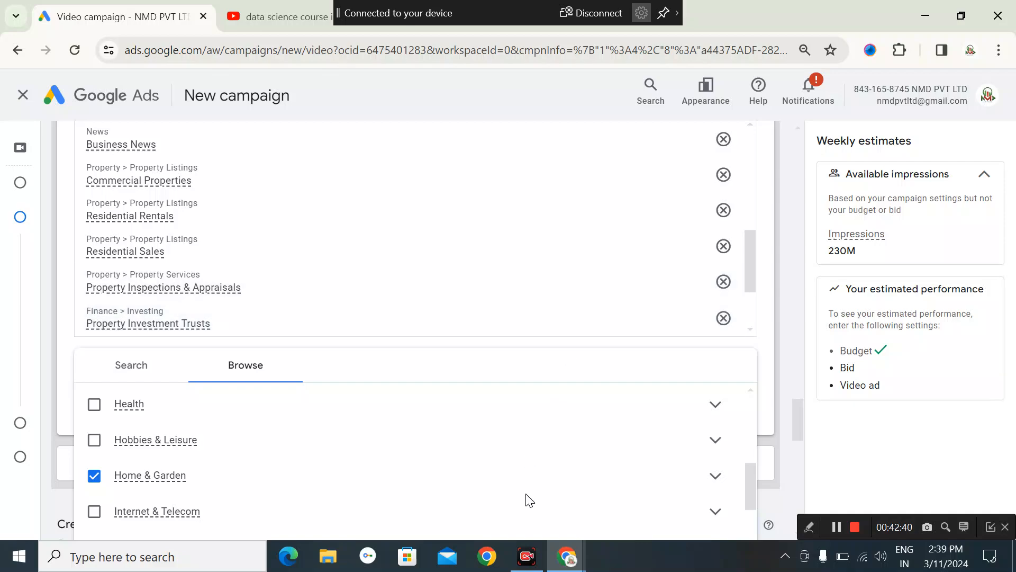
scroll(511, 394, "down", 10)
scroll(434, 506, "down", 7)
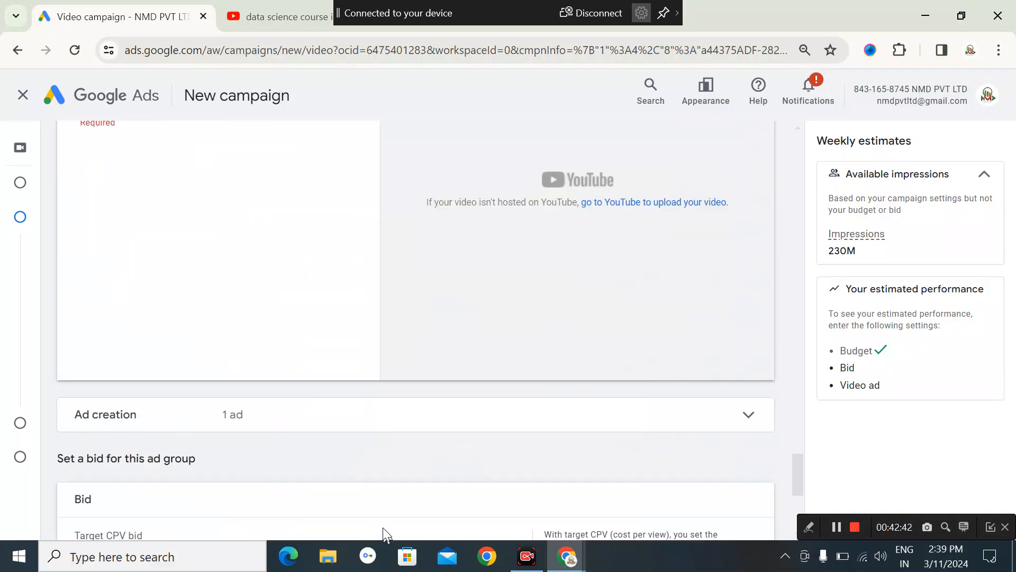
scroll(370, 416, "up", 4)
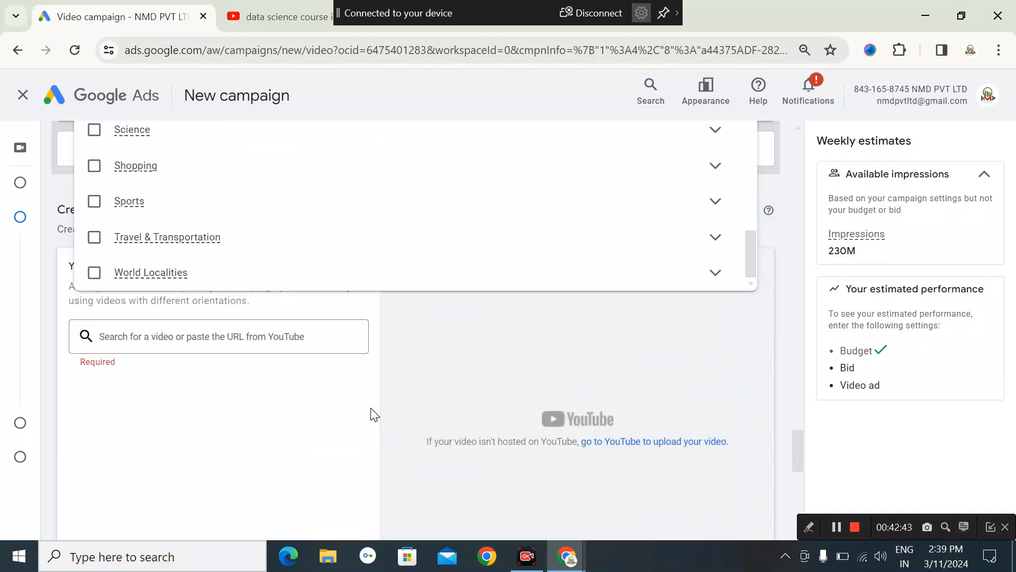
left_click(346, 424)
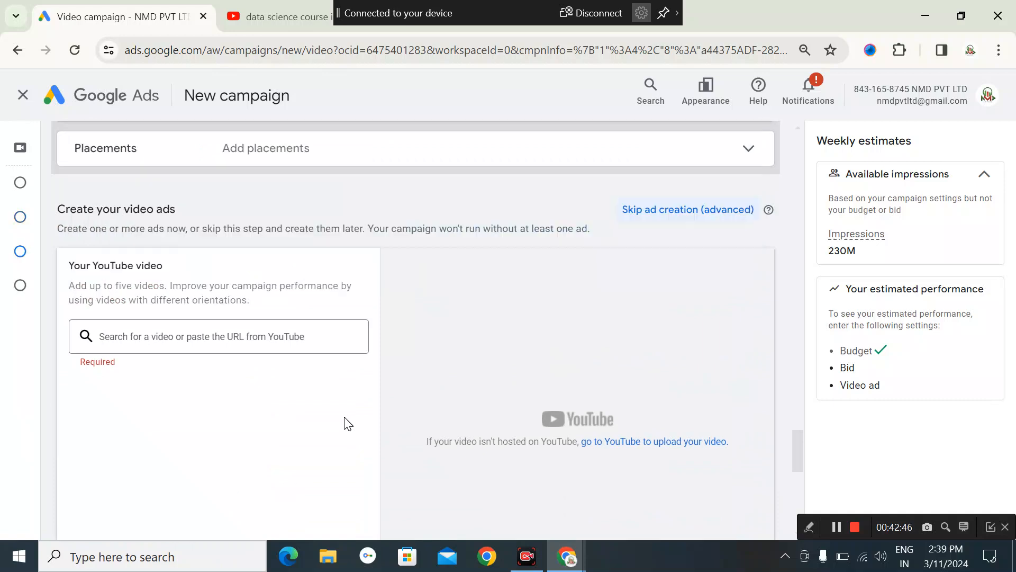
left_click(216, 348)
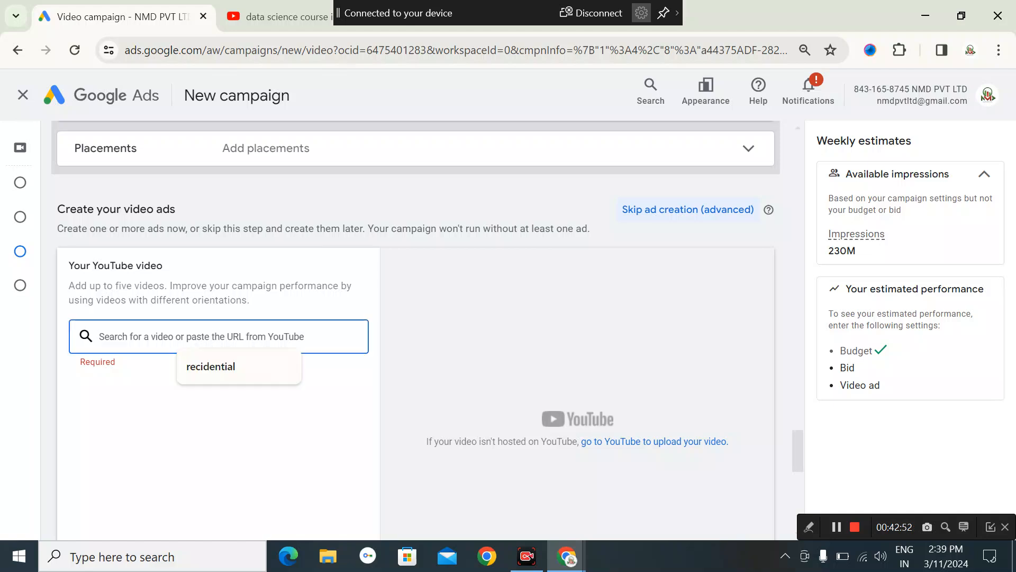
type("https://thedigitalnmd.com/about-us/")
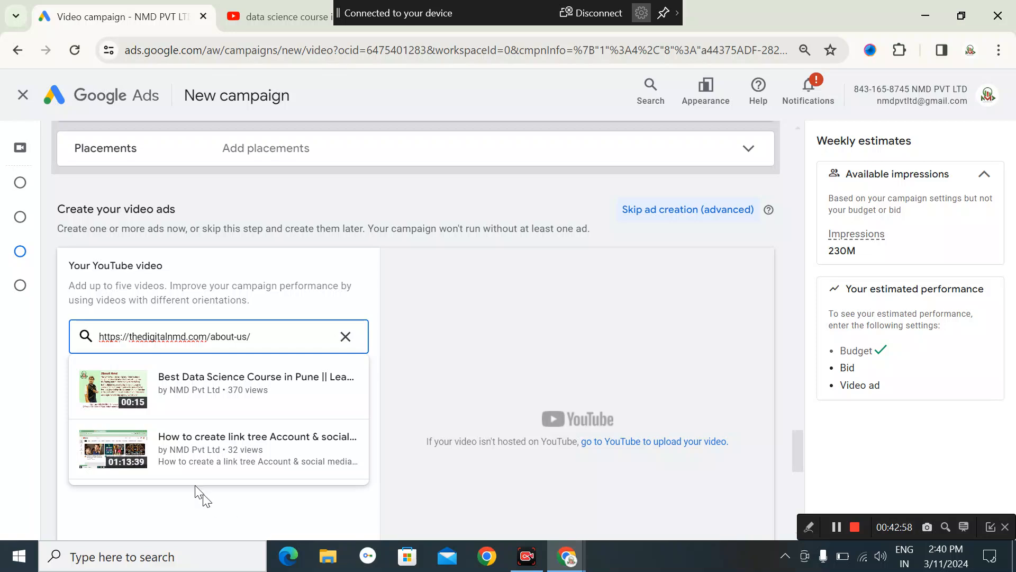
left_click(137, 408)
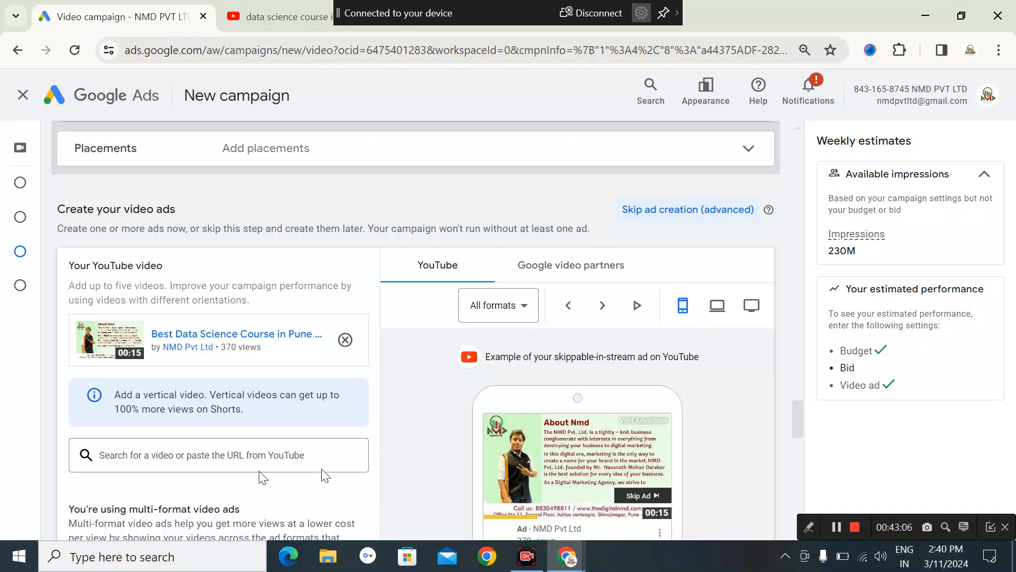
Check the skippable in-stream ad preview and remove the selected video from the ad.
scroll(506, 425, "down", 1)
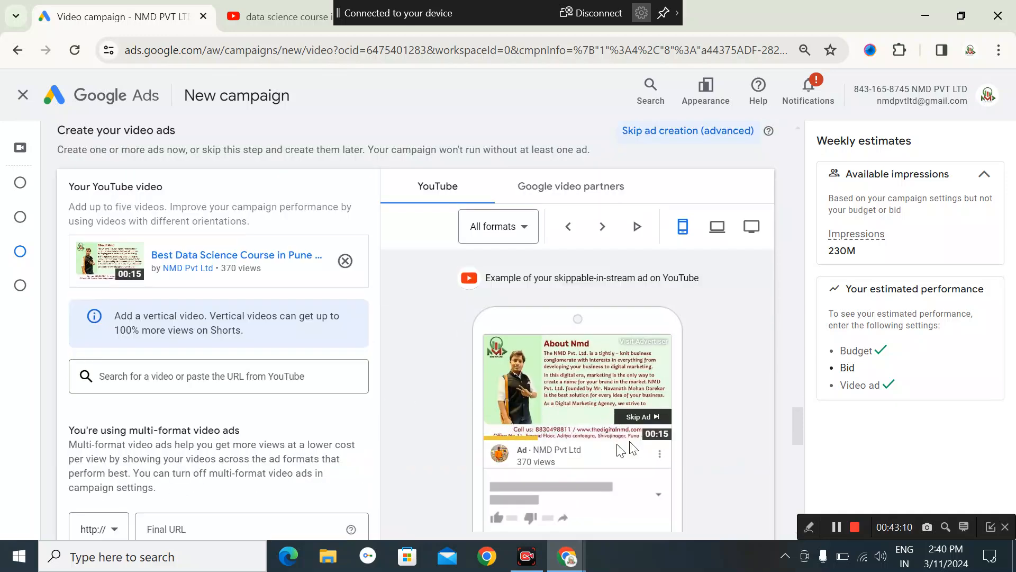
scroll(471, 434, "up", 3)
left_click(345, 420)
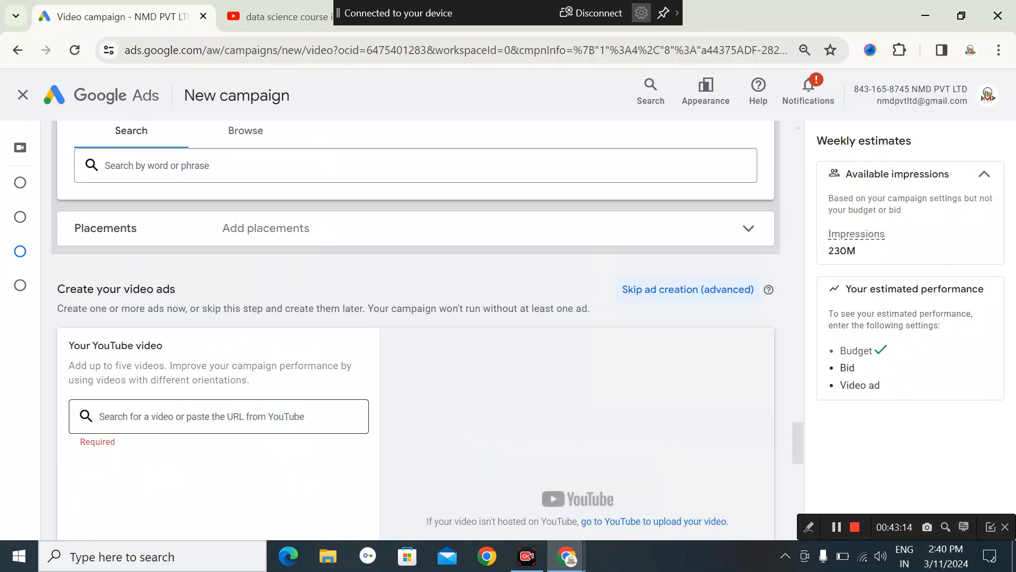
left_click(180, 417)
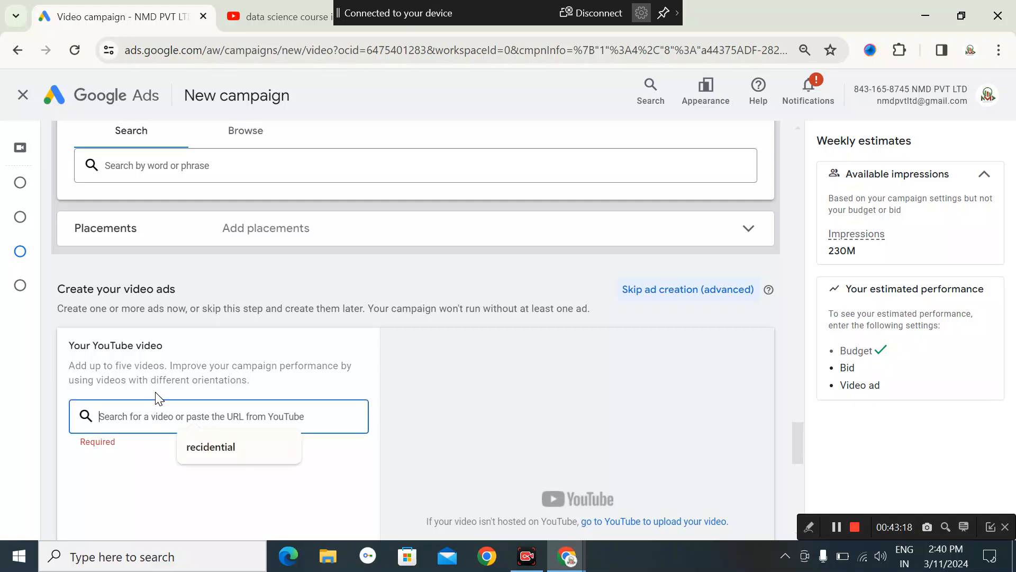
type("https://thedigitalnmd.com/about-us/")
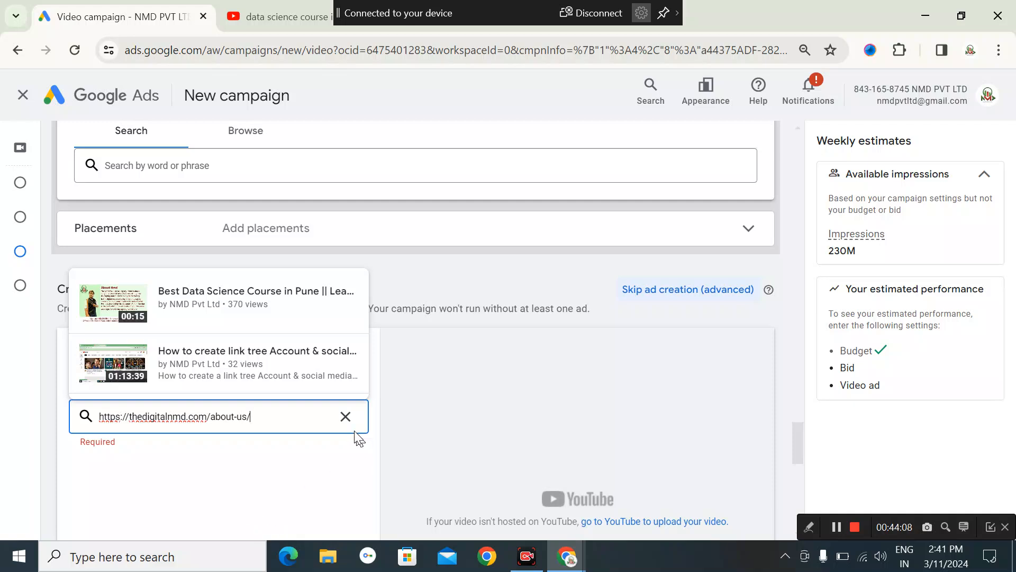
left_click(419, 412)
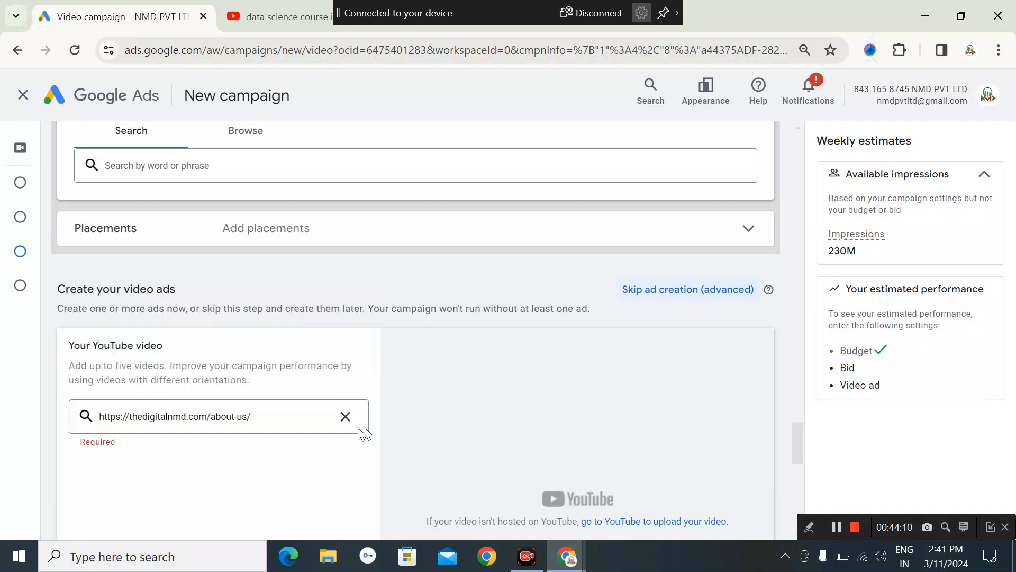
left_click(279, 423)
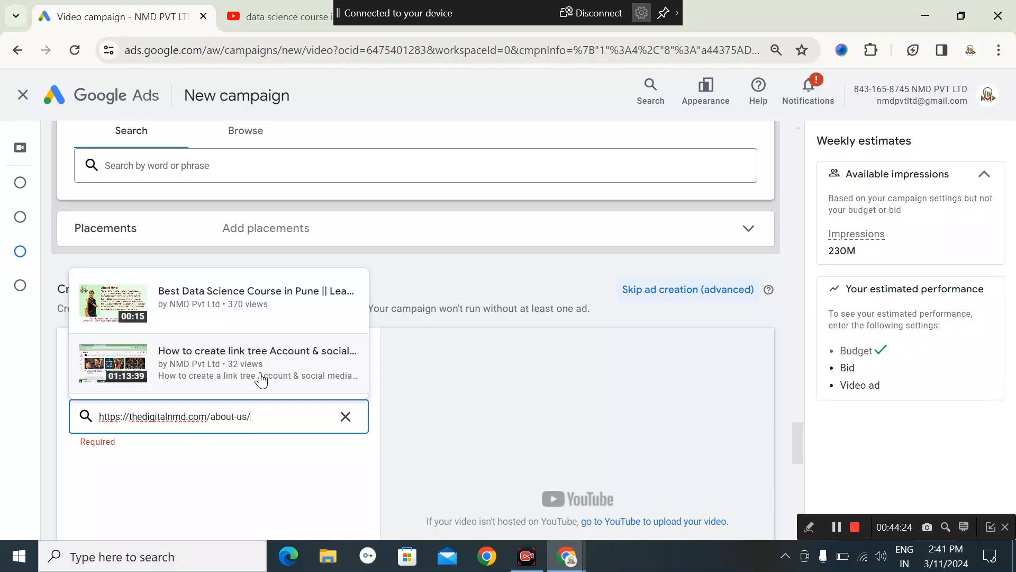
left_click(251, 319)
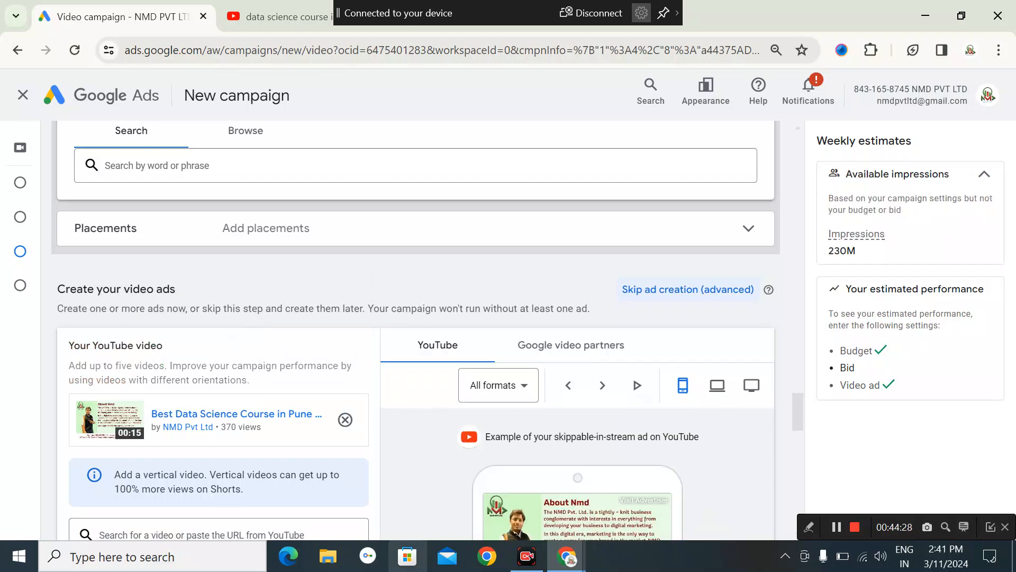
scroll(363, 532, "down", 3)
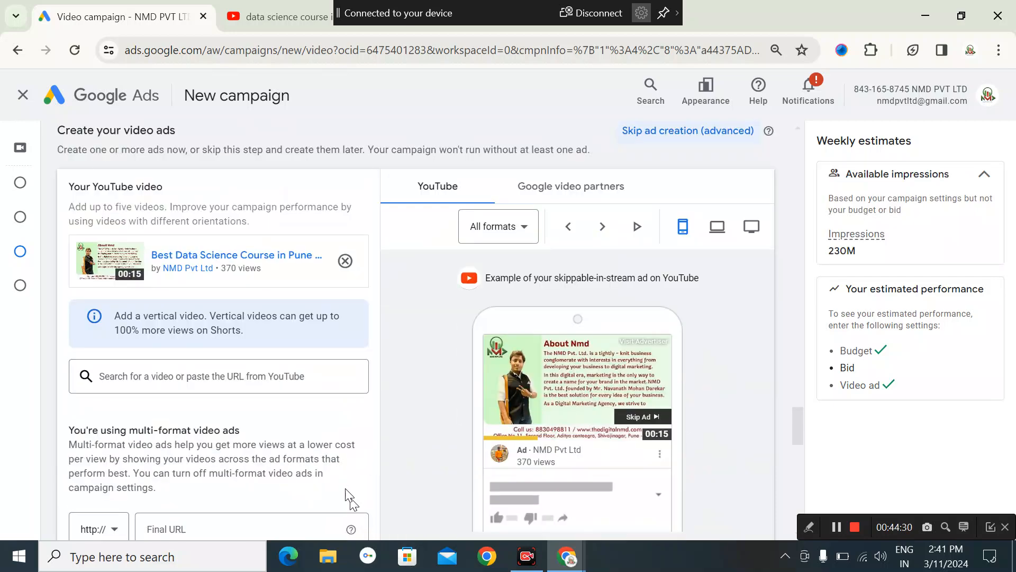
left_click(346, 261)
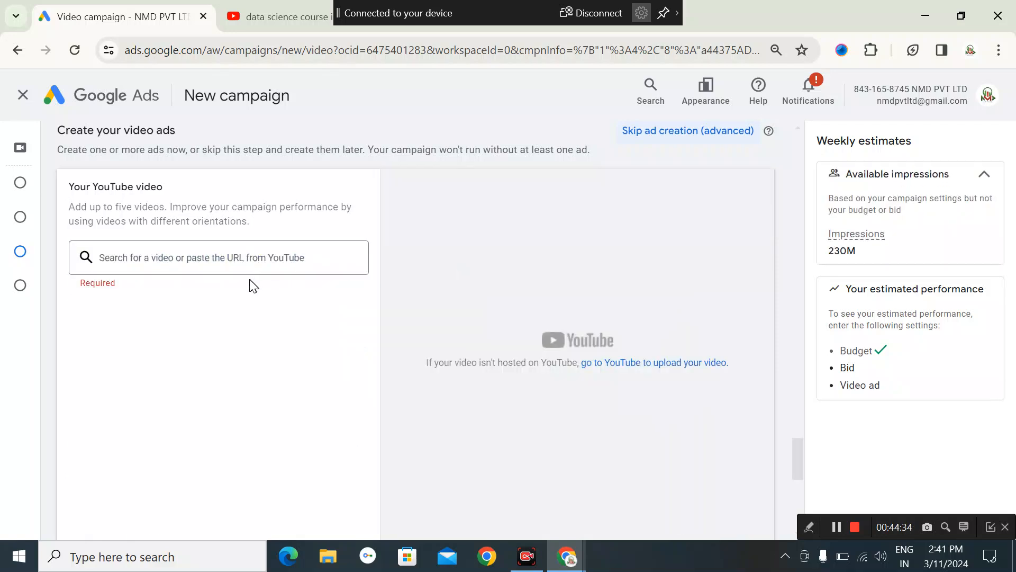
left_click(131, 258)
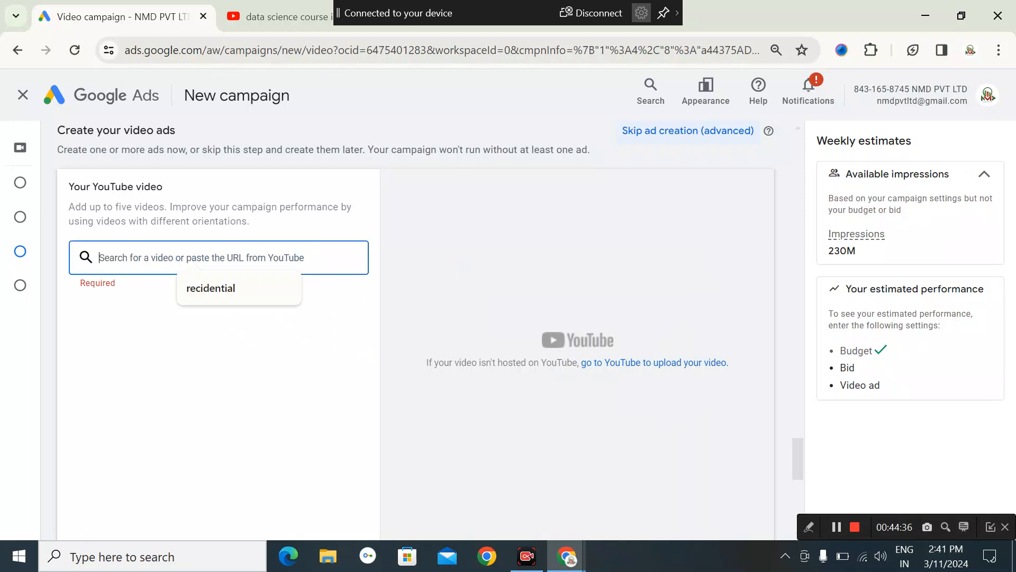
type("https://thedigitalnmd.com/about-us/")
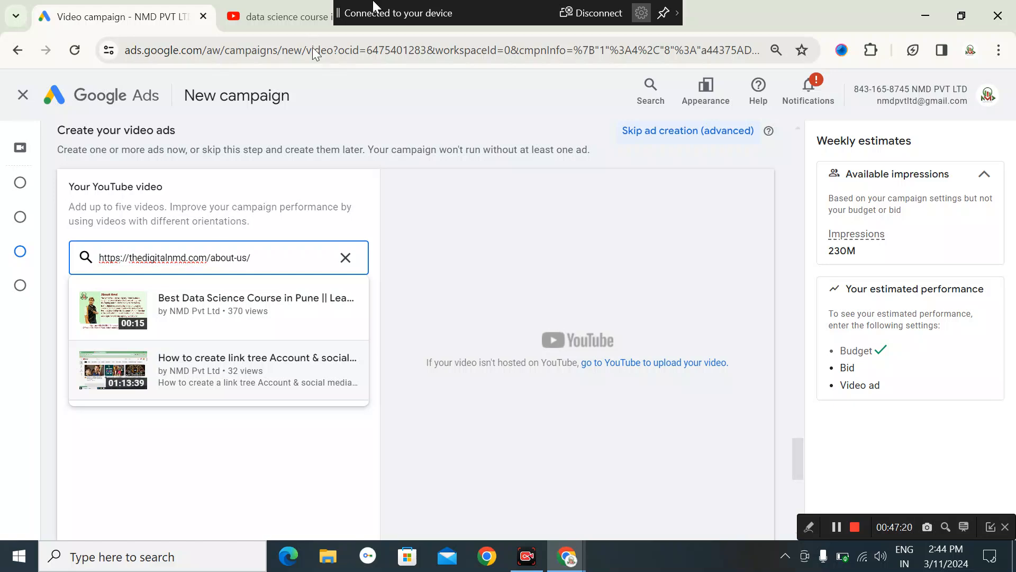
View the YouTube search results for "data science course in pune" and return to the video campaign setup.
left_click(569, 562)
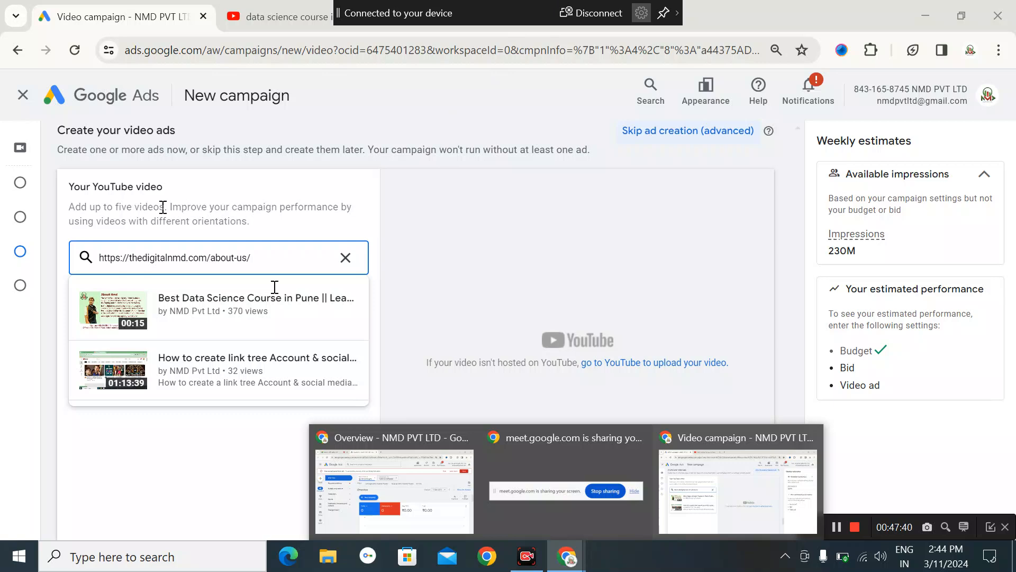
left_click(512, 194)
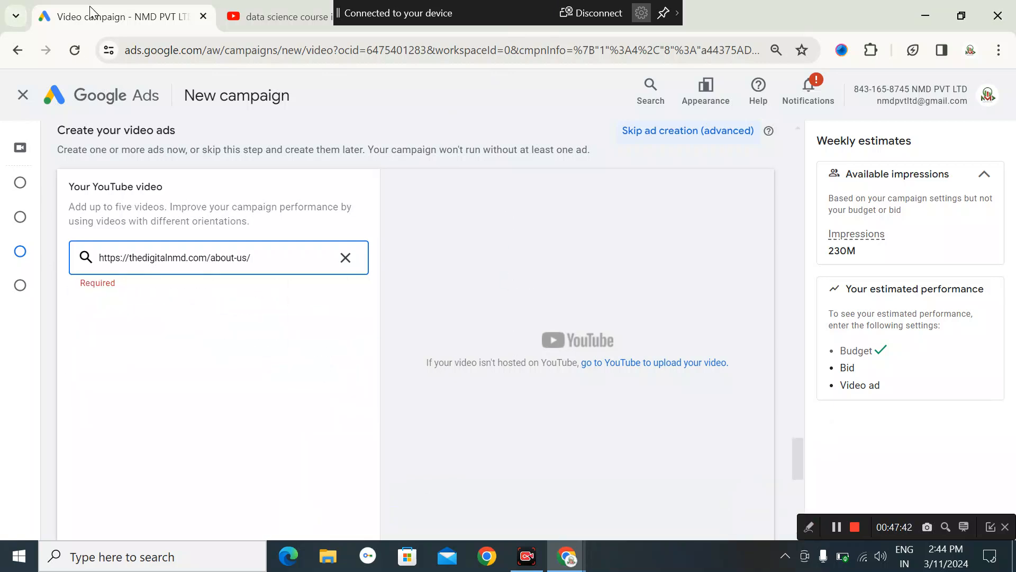
left_click(567, 556)
left_click(533, 485)
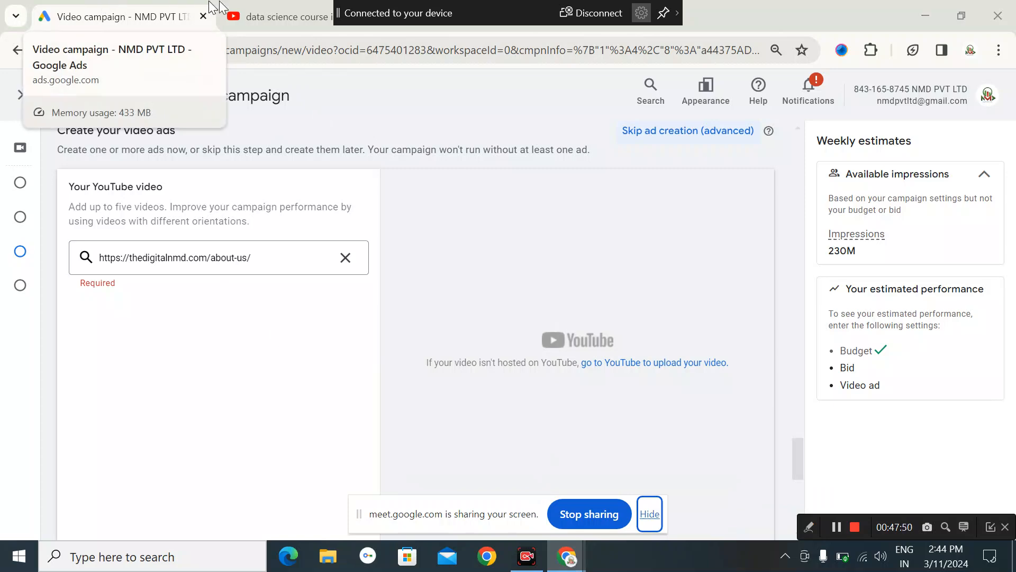
left_click(300, 21)
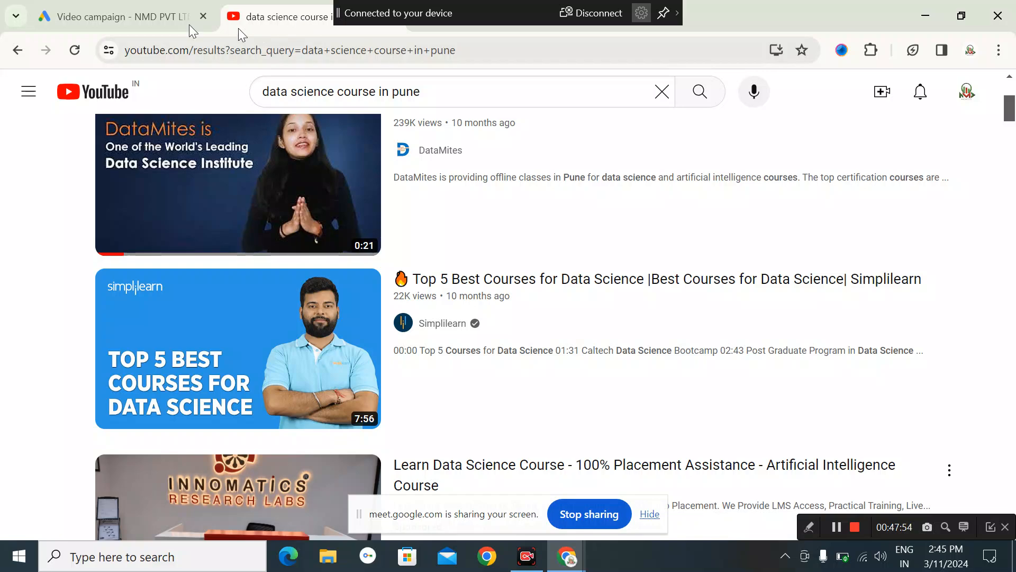
left_click(148, 17)
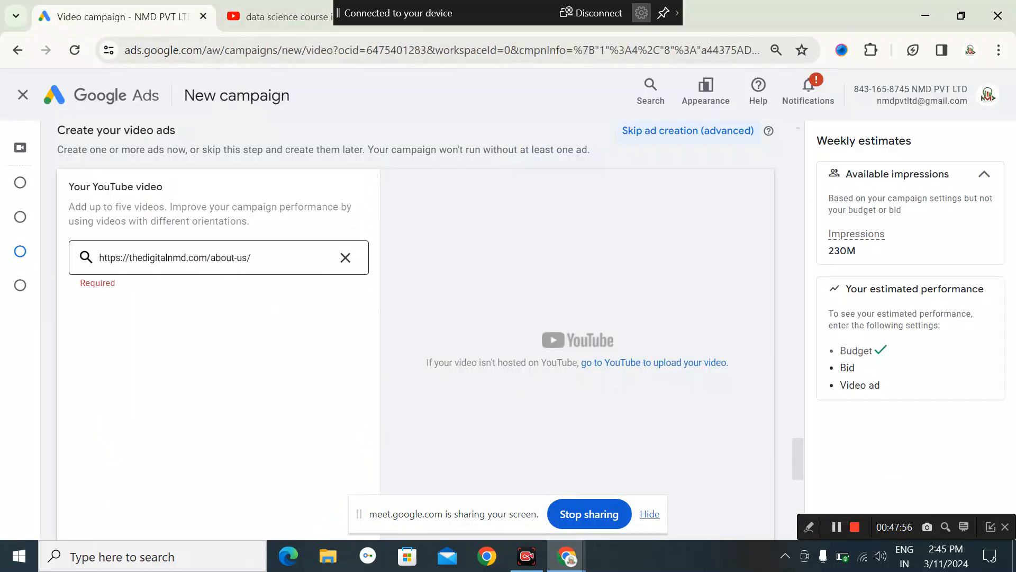
Look over the ad creation, bid and topic targeting sections of the ad group and return to the video selection.
scroll(449, 370, "down", 3)
scroll(275, 323, "up", 5)
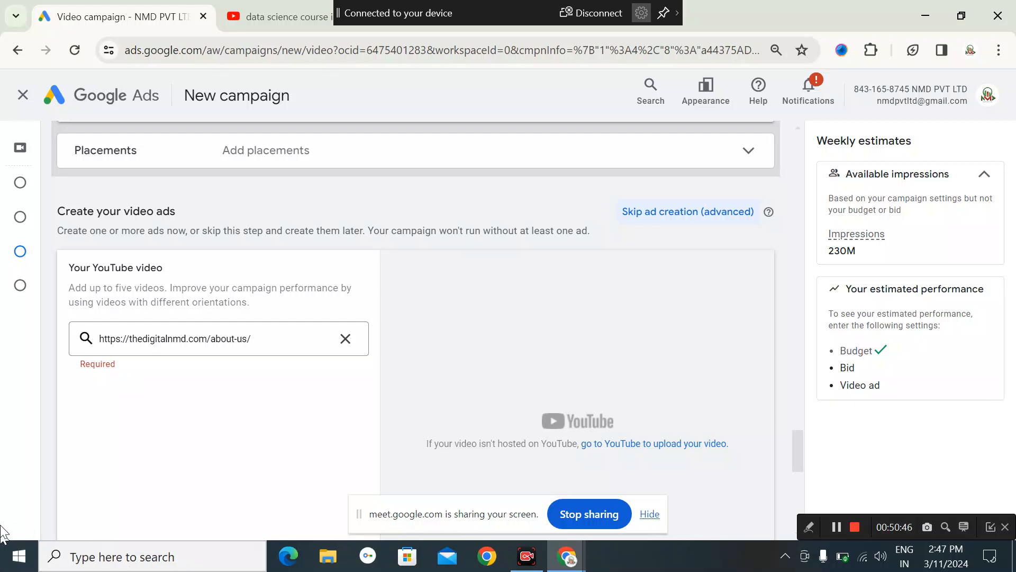
scroll(127, 424, "down", 3)
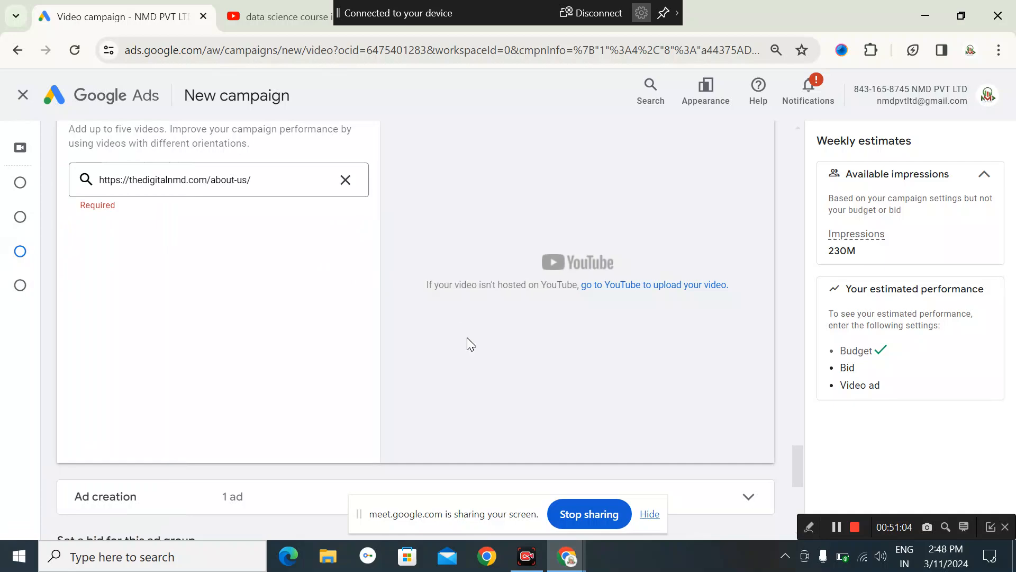
scroll(238, 302, "down", 5)
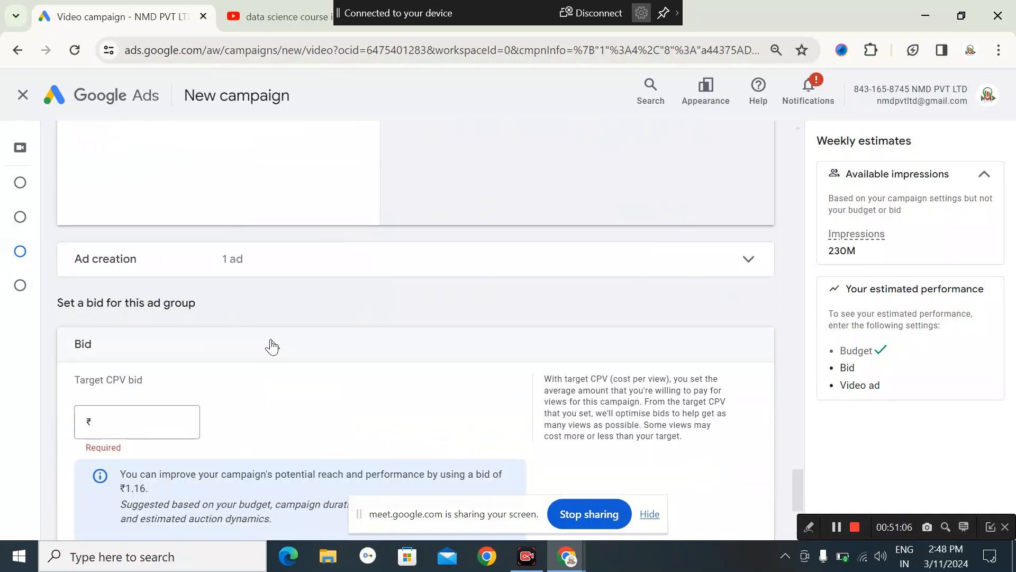
scroll(182, 179, "up", 12)
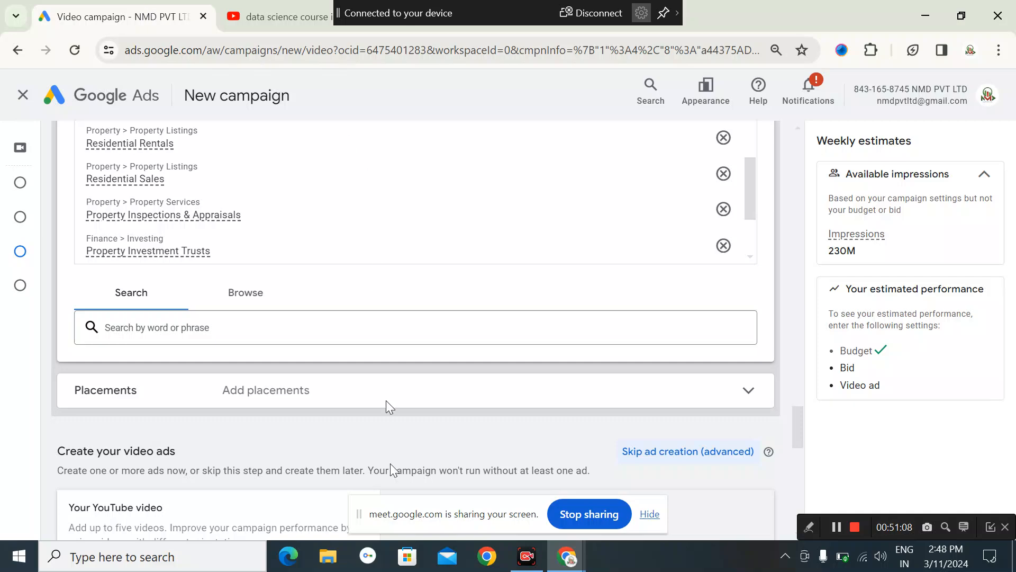
scroll(275, 243, "up", 5)
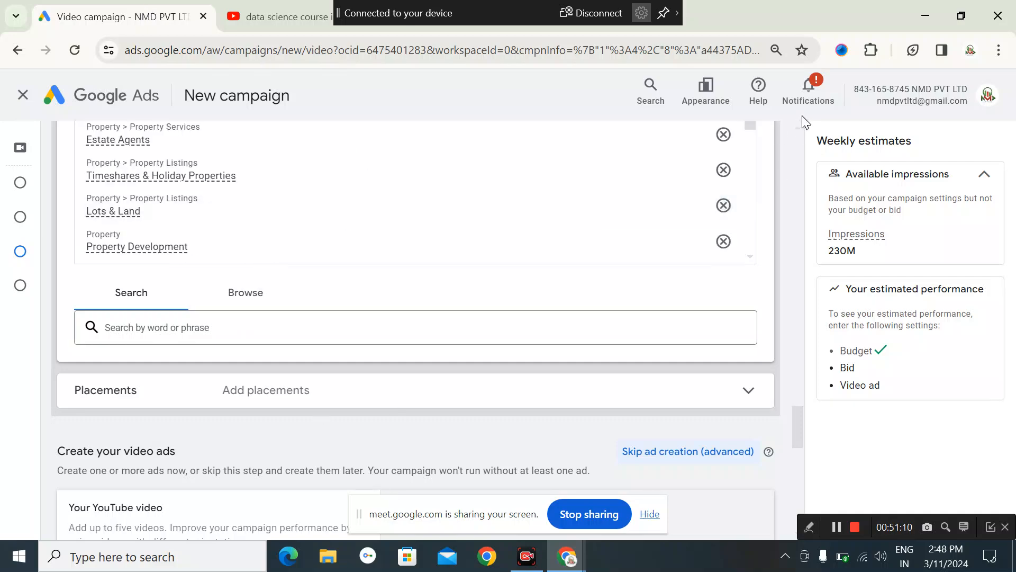
scroll(363, 408, "down", 7)
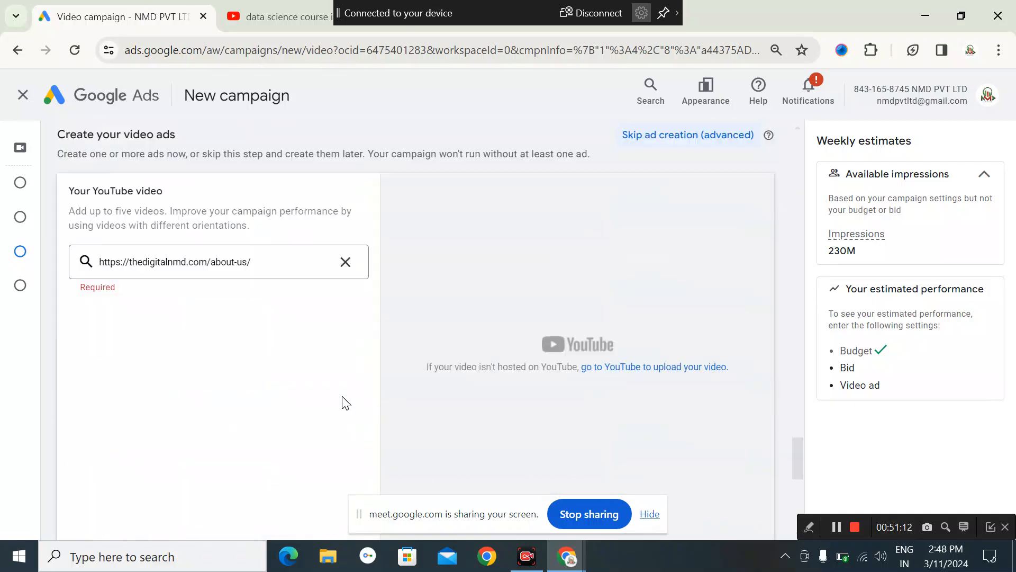
scroll(341, 381, "up", 3)
left_click(290, 356)
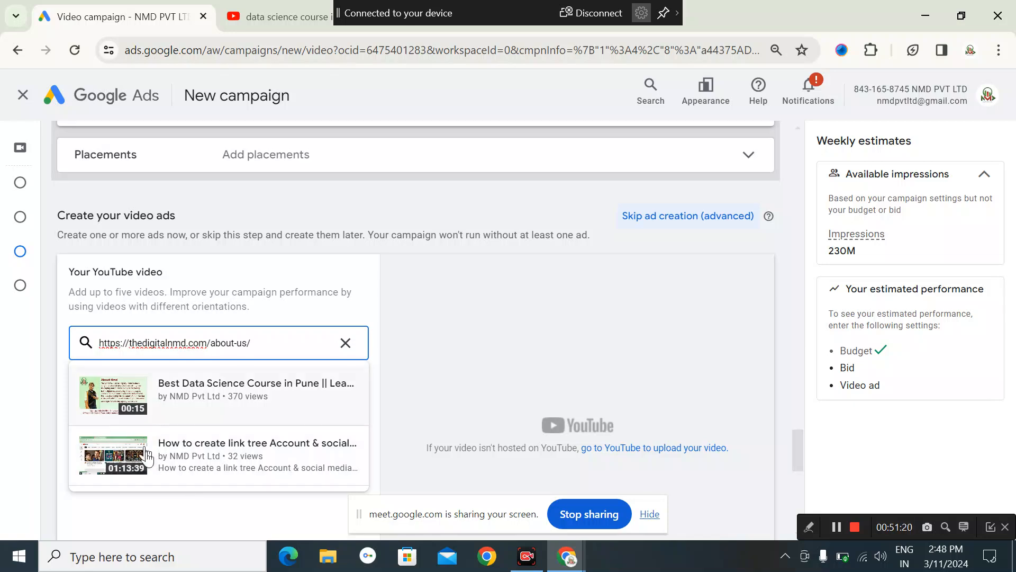
left_click(236, 438)
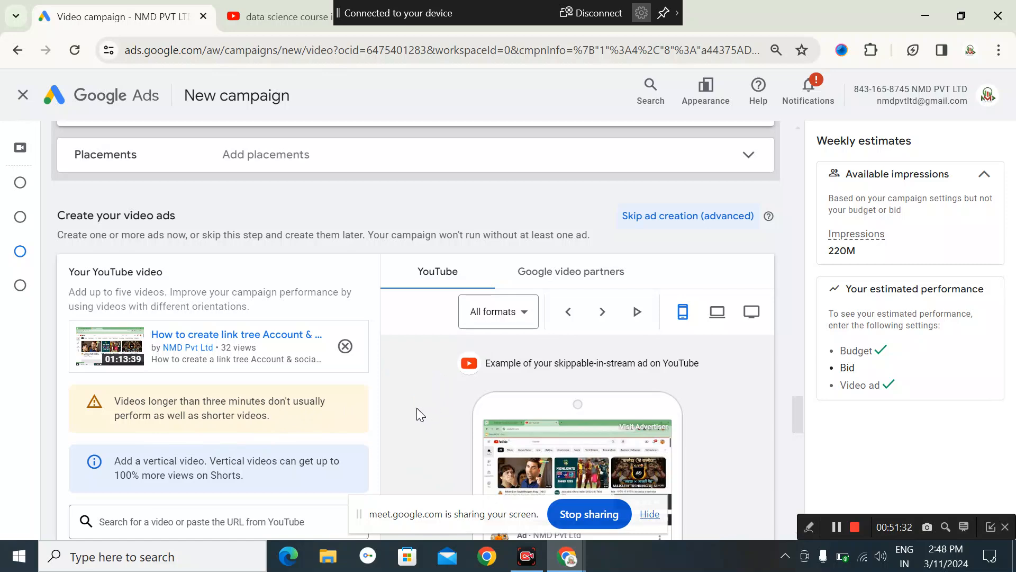
scroll(418, 409, "down", 4)
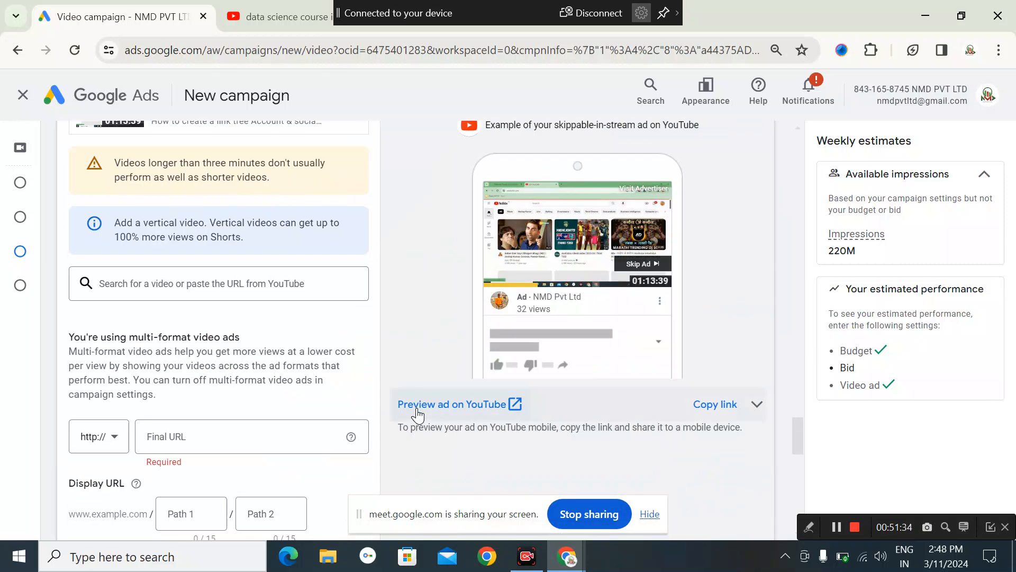
scroll(552, 339, "up", 1)
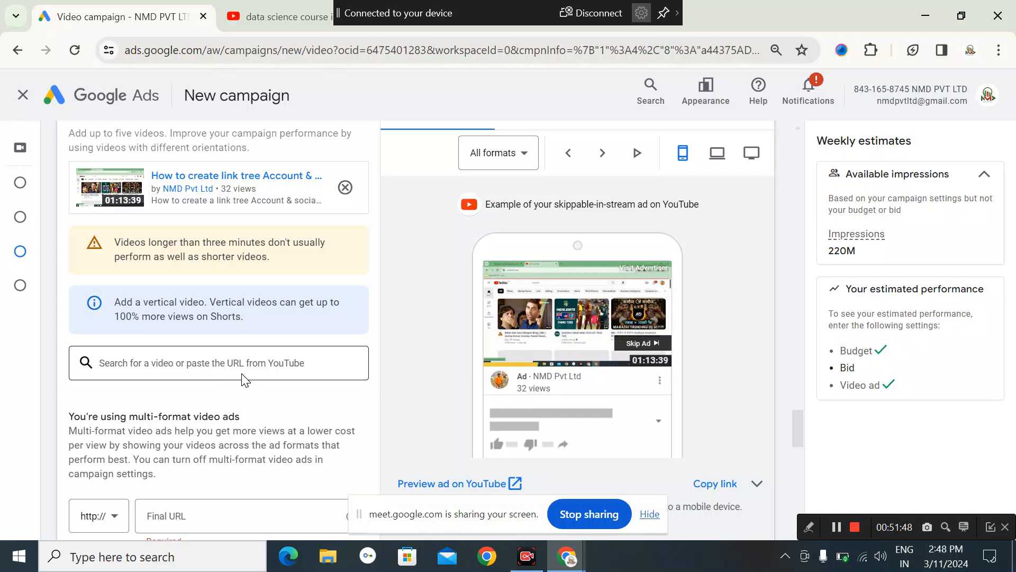
scroll(245, 379, "down", 2)
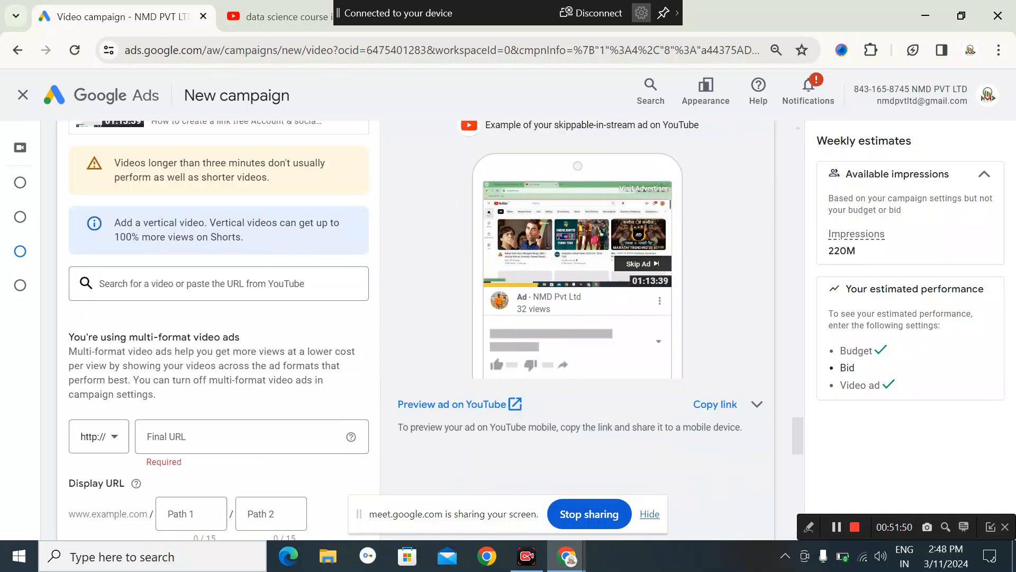
scroll(229, 332, "down", 3)
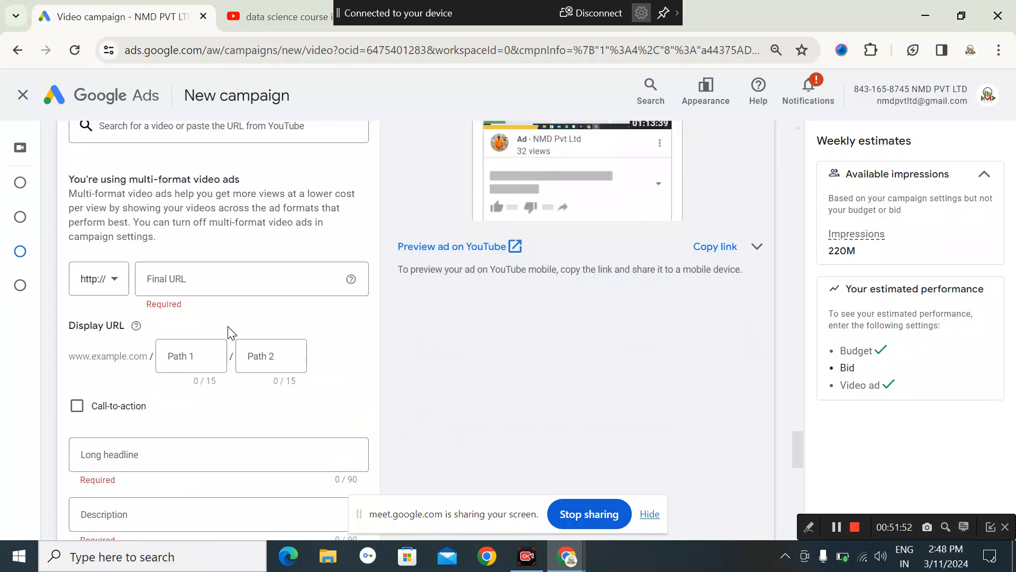
scroll(227, 331, "up", 7)
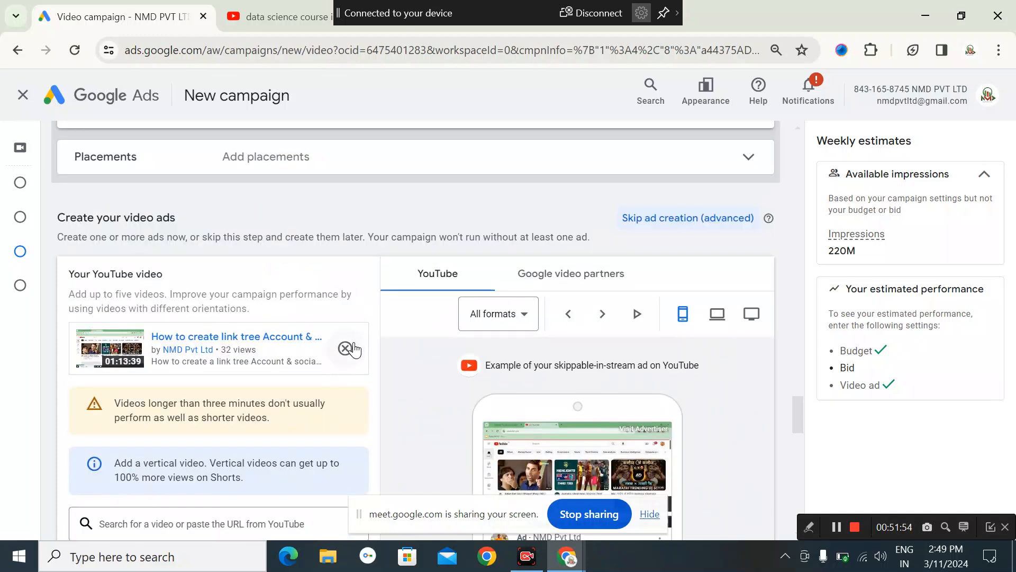
Remove the link tree video from the ad and look over the ad group's target CPV bid section.
left_click(347, 349)
scroll(245, 420, "down", 5)
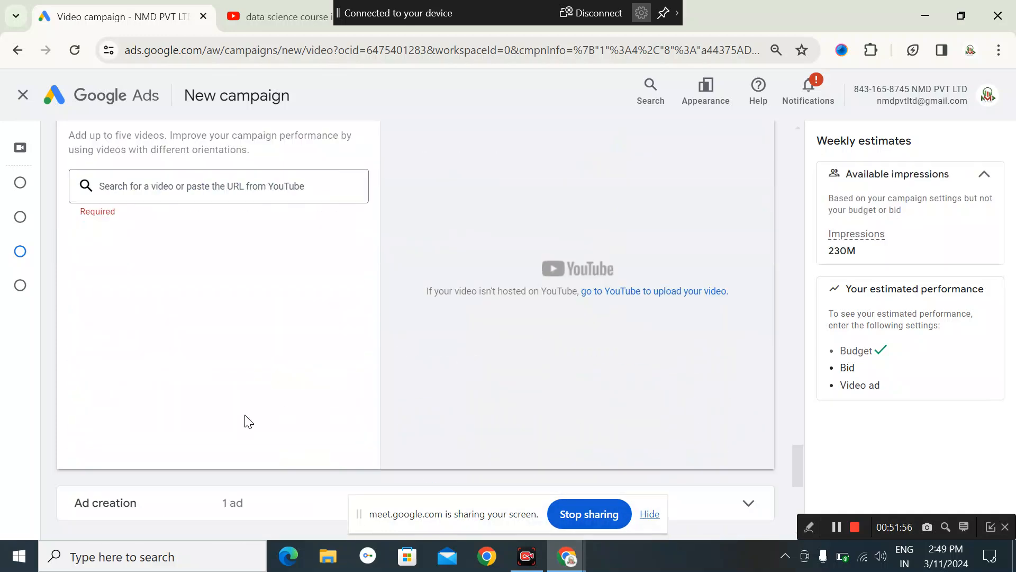
scroll(246, 421, "down", 3)
scroll(251, 409, "down", 2)
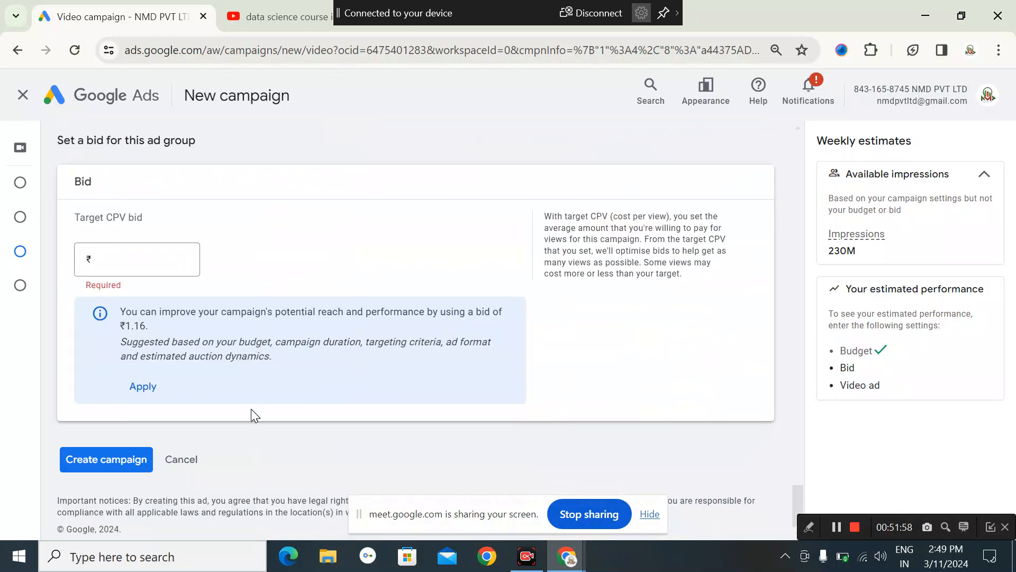
scroll(251, 409, "up", 8)
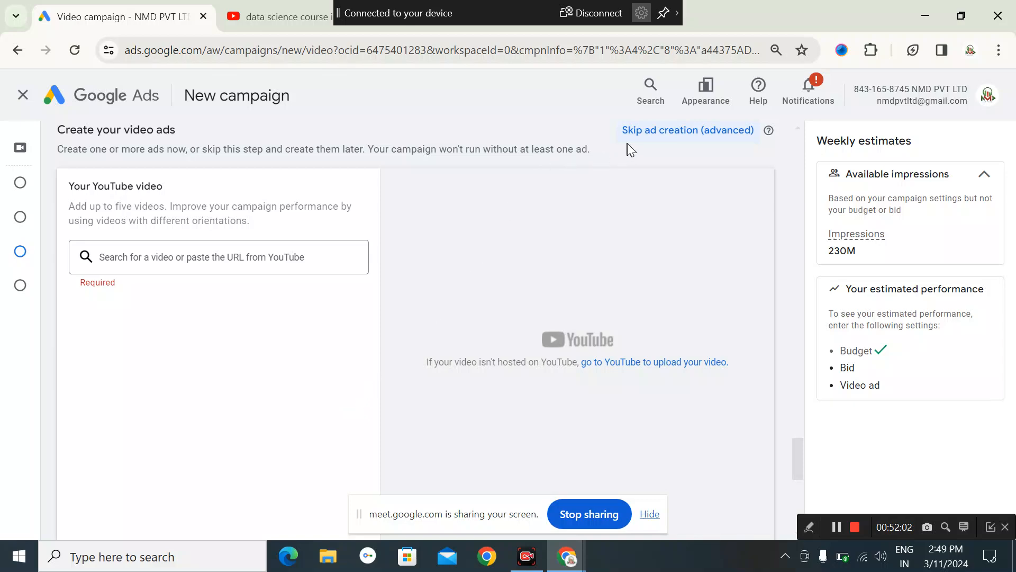
Expand the ad creation section below the YouTube video selection and start a new responsive video ad.
scroll(237, 377, "up", 4)
scroll(432, 386, "down", 1)
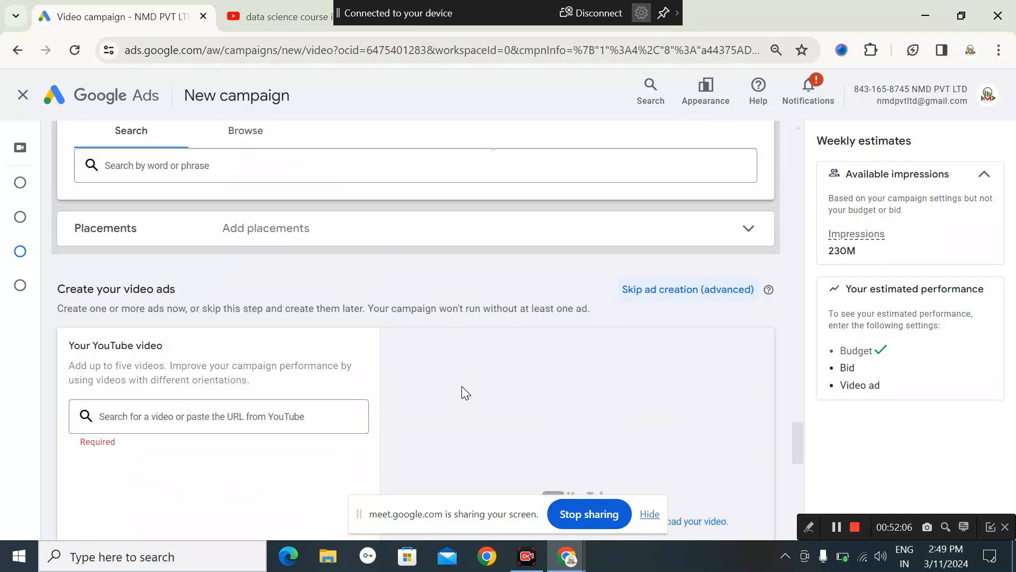
scroll(645, 365, "down", 3)
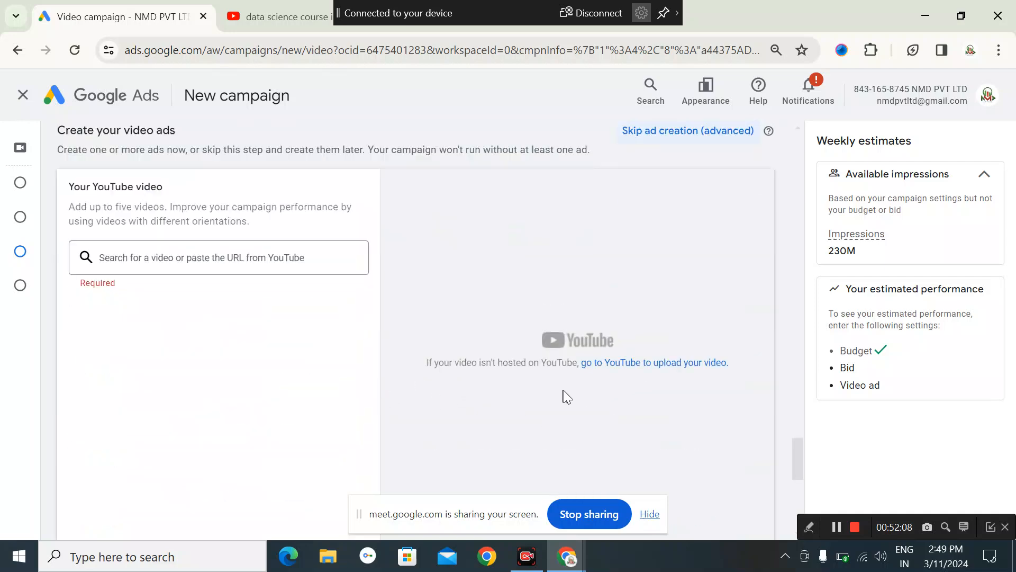
scroll(562, 394, "down", 3)
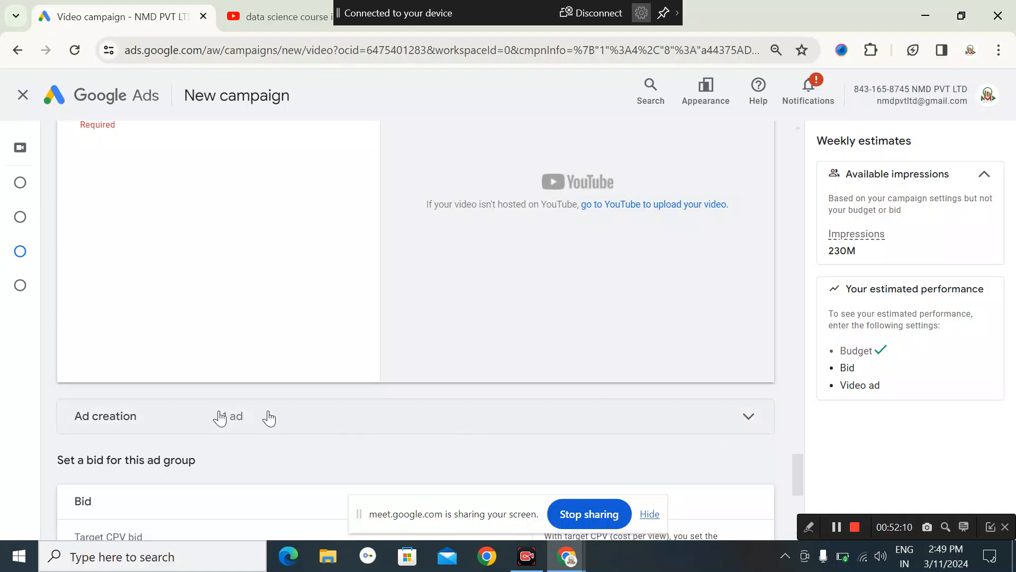
left_click(747, 417)
scroll(399, 438, "down", 3)
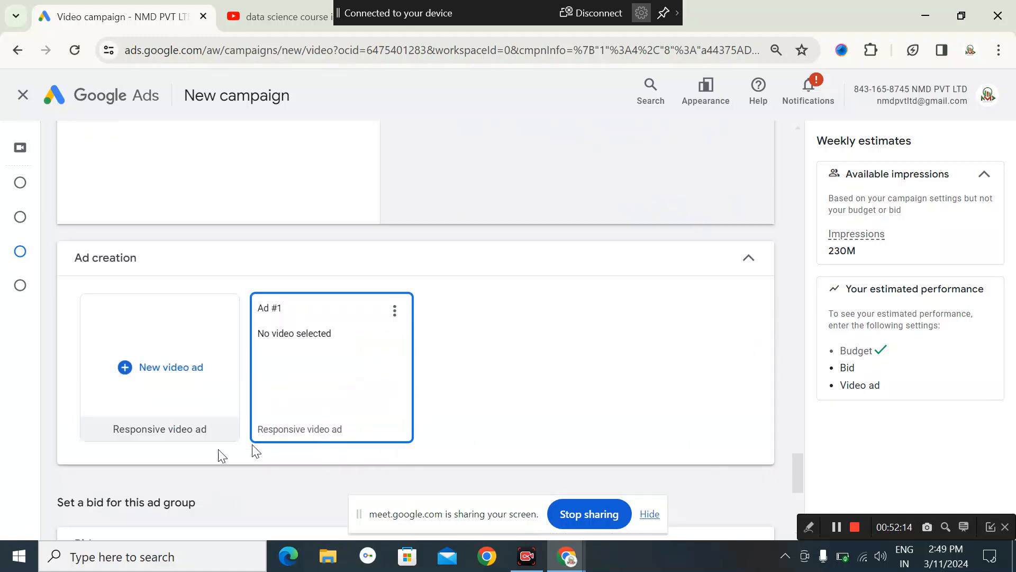
left_click(140, 367)
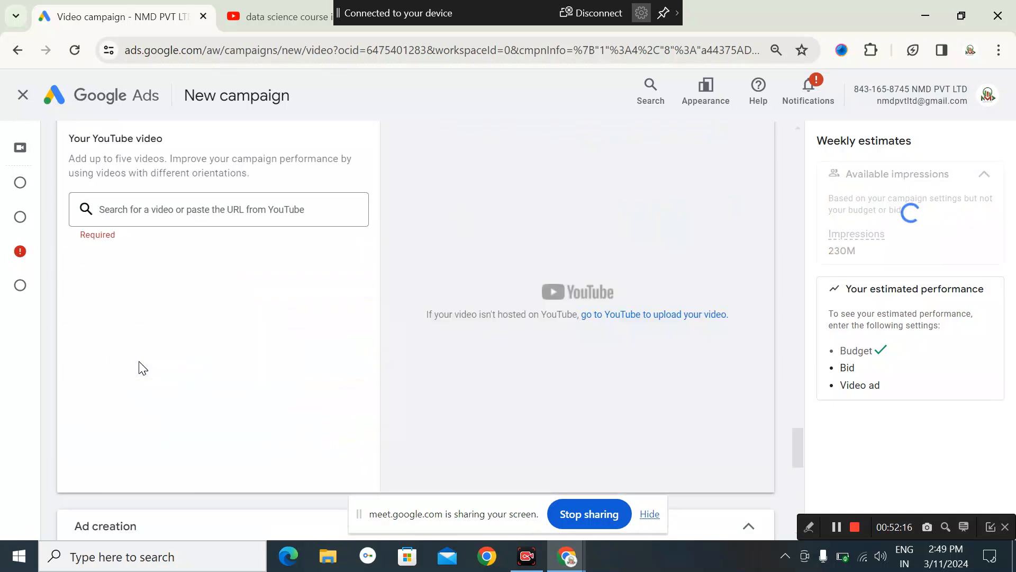
Open the option to skip ad creation, choose to create the ad instead, and look over the nearby topic and placement targeting.
scroll(179, 284, "up", 8)
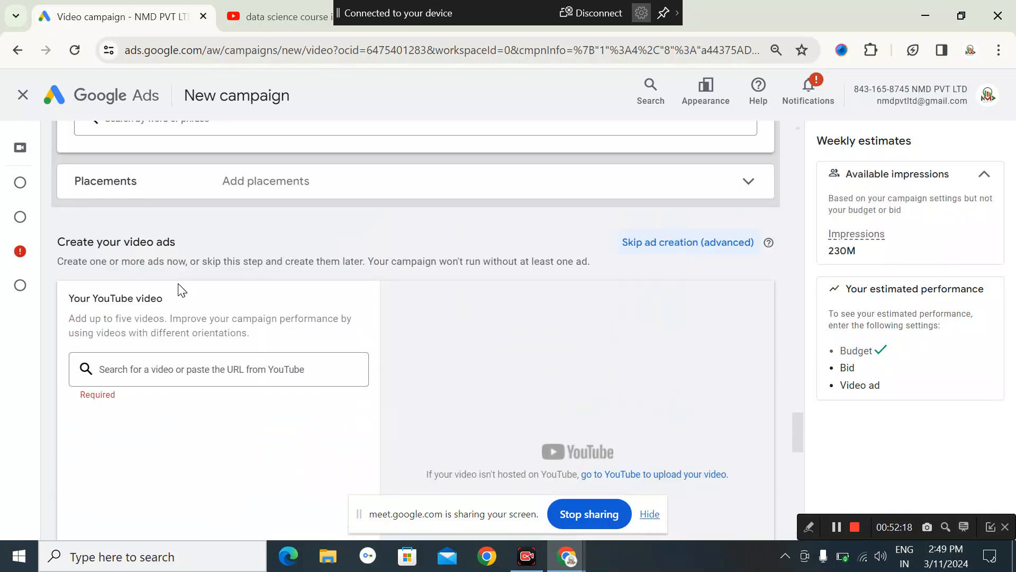
scroll(349, 310, "down", 10)
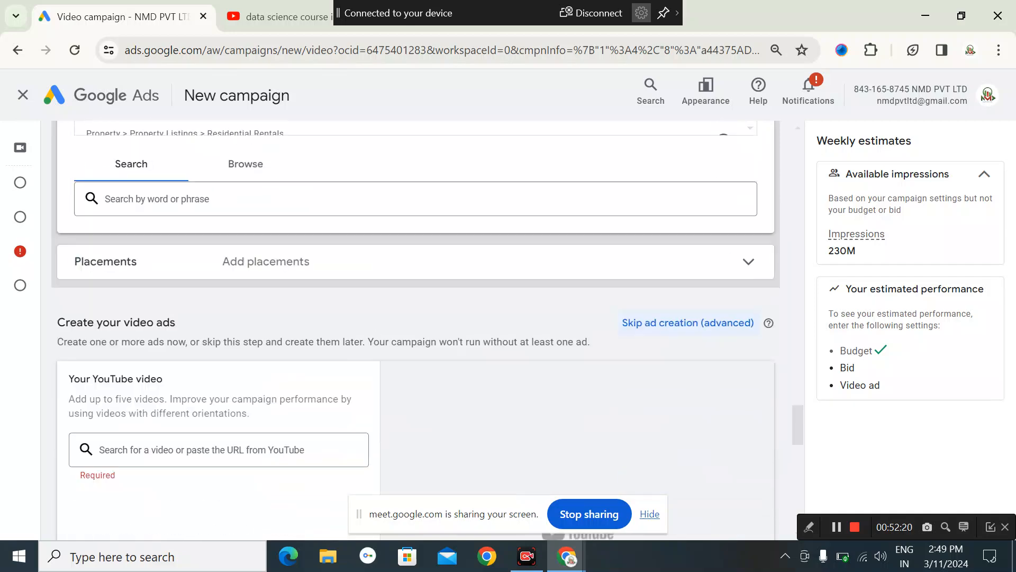
scroll(503, 396, "up", 3)
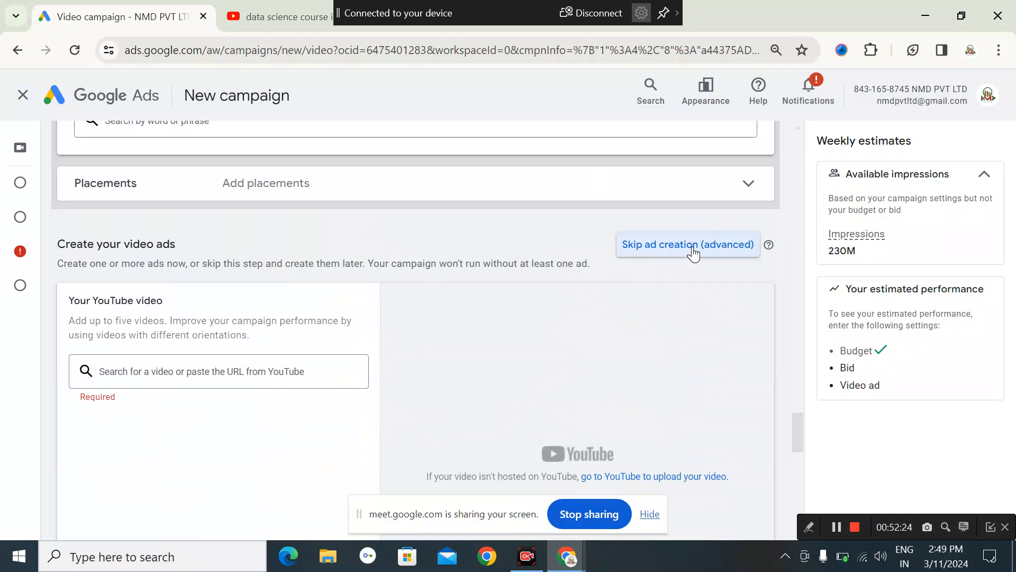
left_click(693, 249)
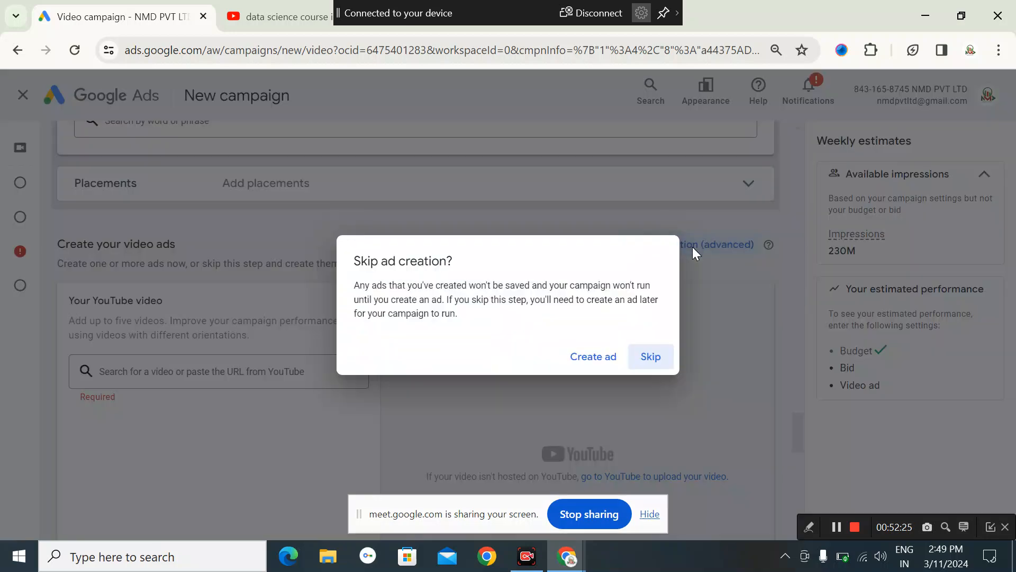
left_click(586, 359)
scroll(394, 362, "up", 4)
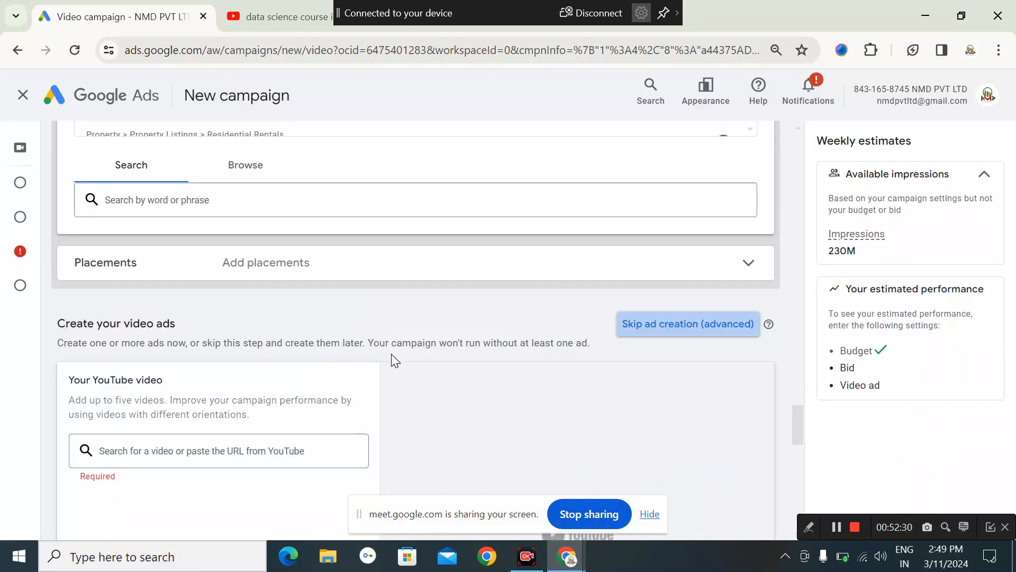
scroll(404, 365, "down", 3)
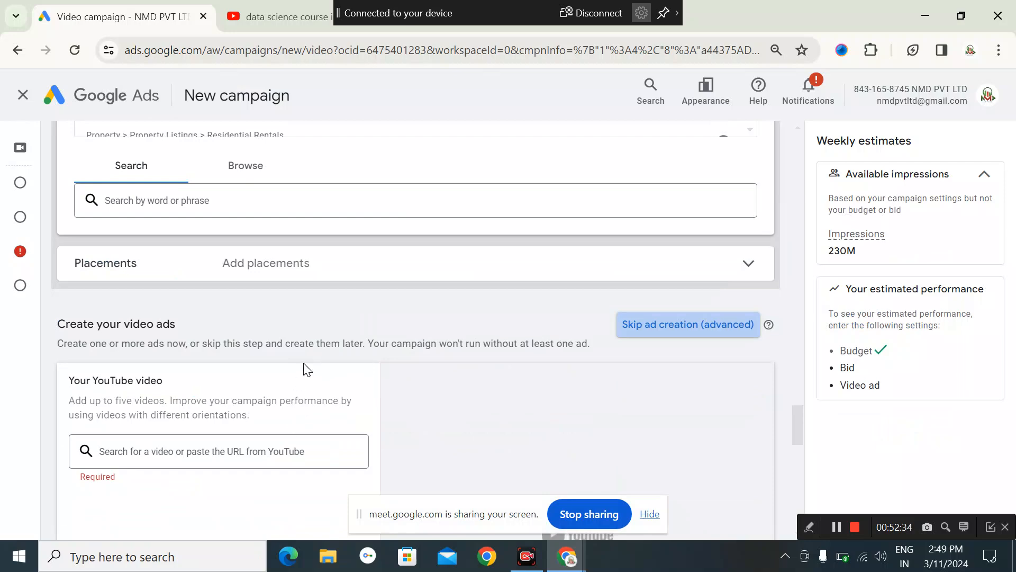
scroll(307, 369, "up", 3)
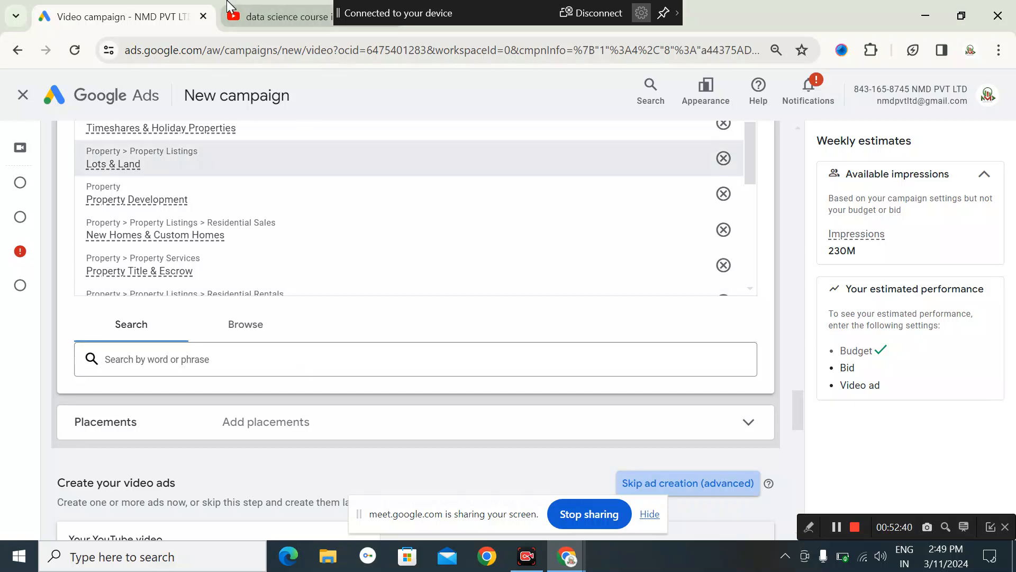
Switch to the open YouTube page and search for "real estate".
left_click(275, 16)
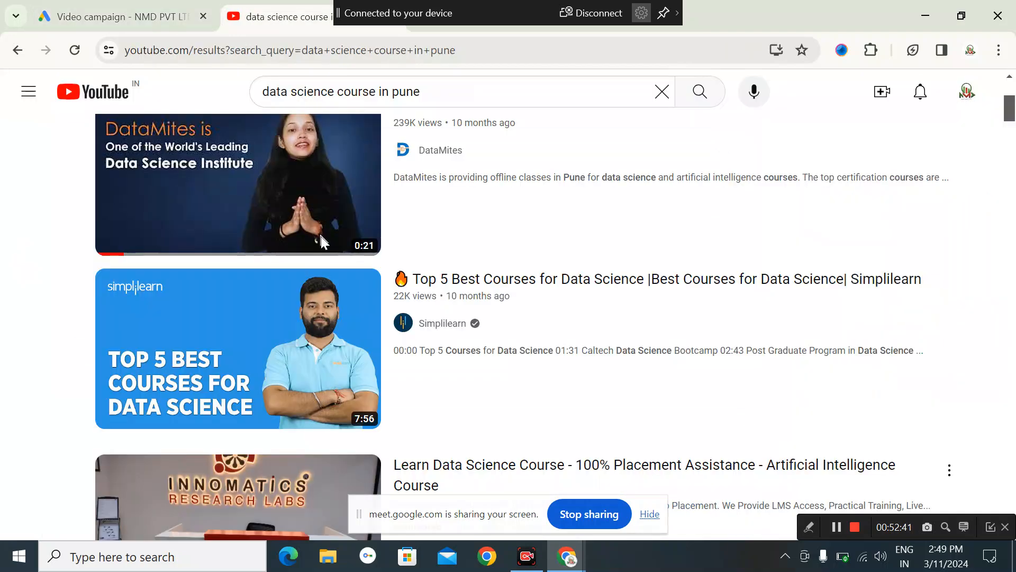
scroll(420, 99, "up", 1)
triple_click(419, 91)
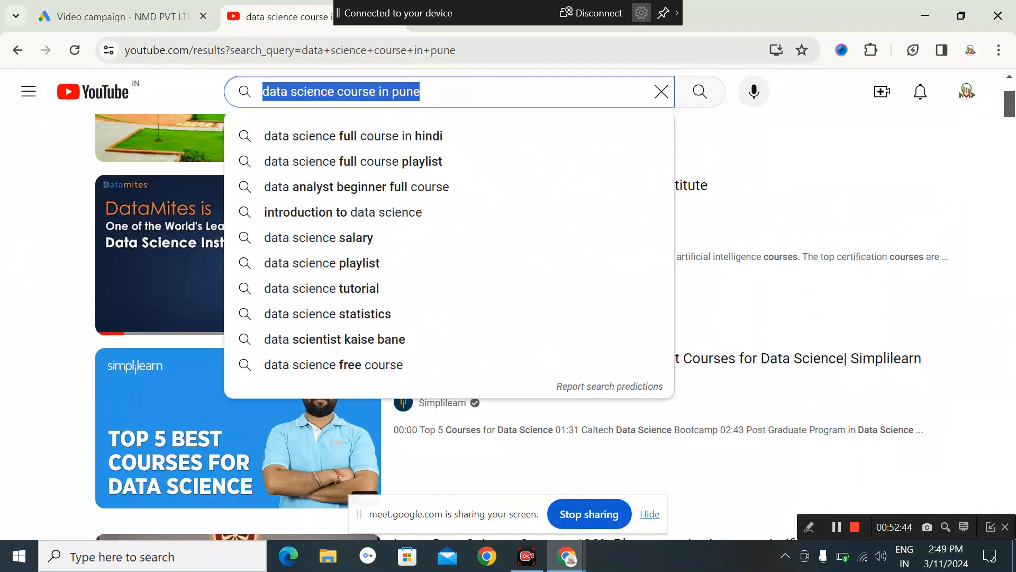
type("real")
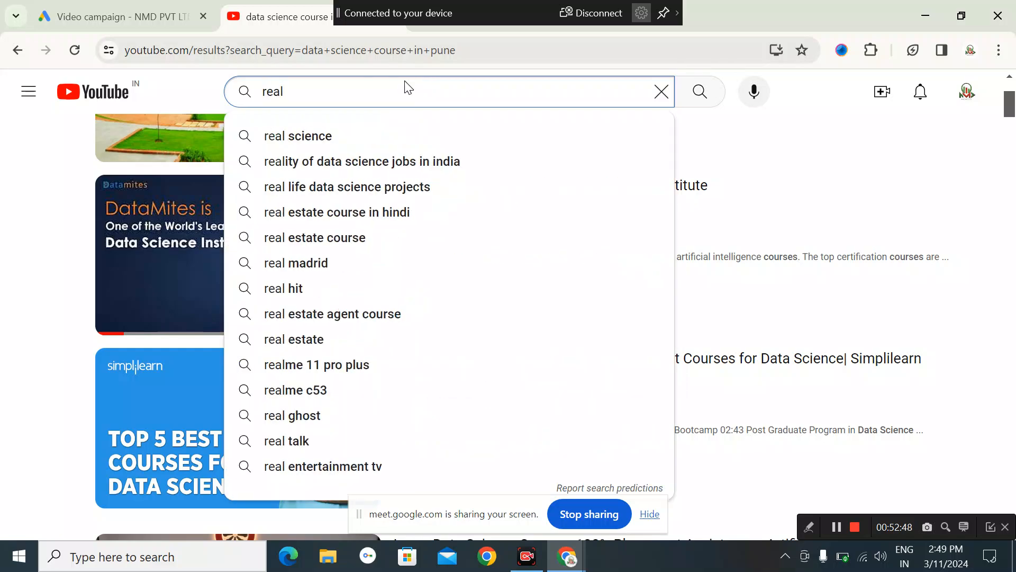
type(" es")
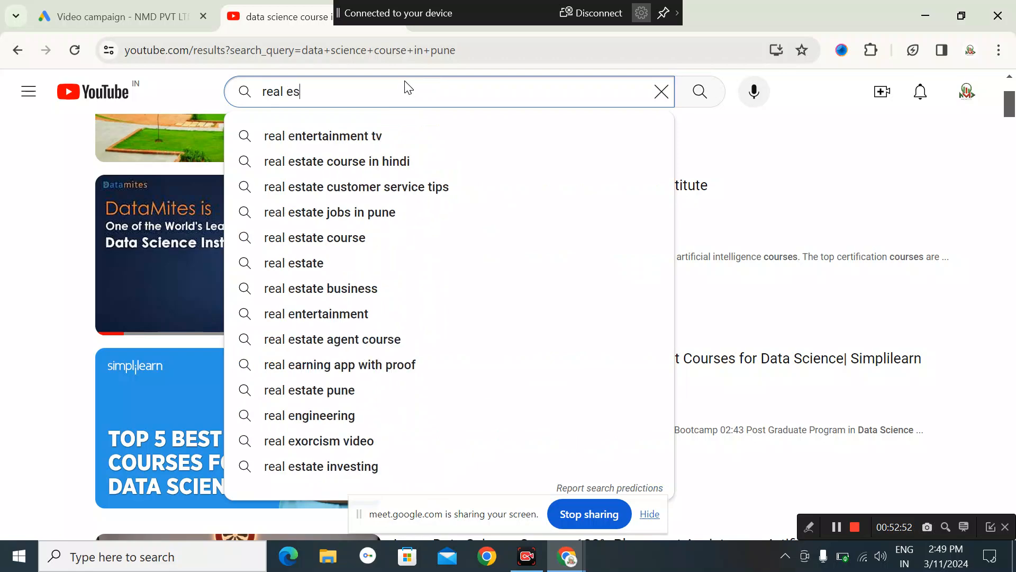
type("tate")
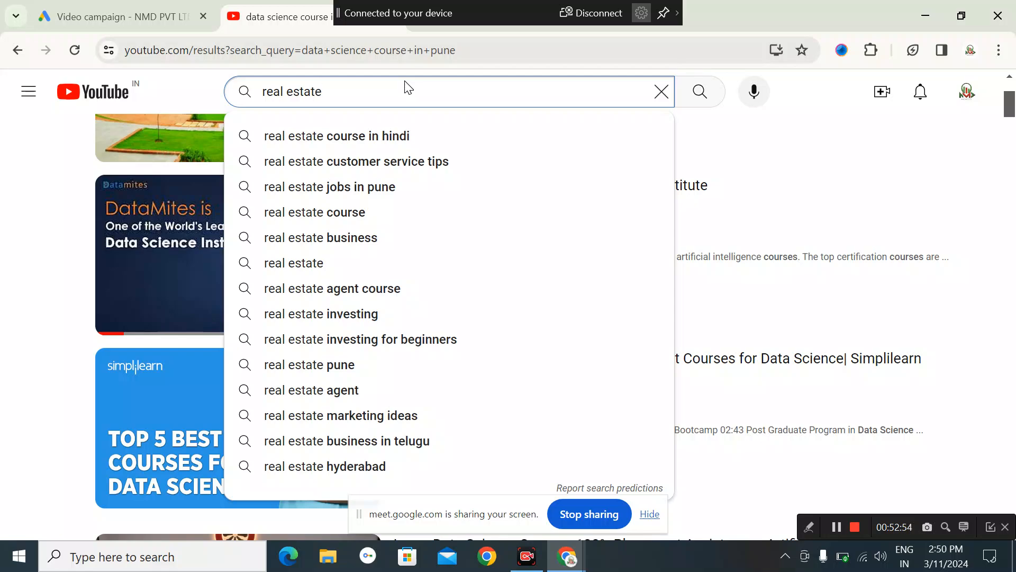
key("Return")
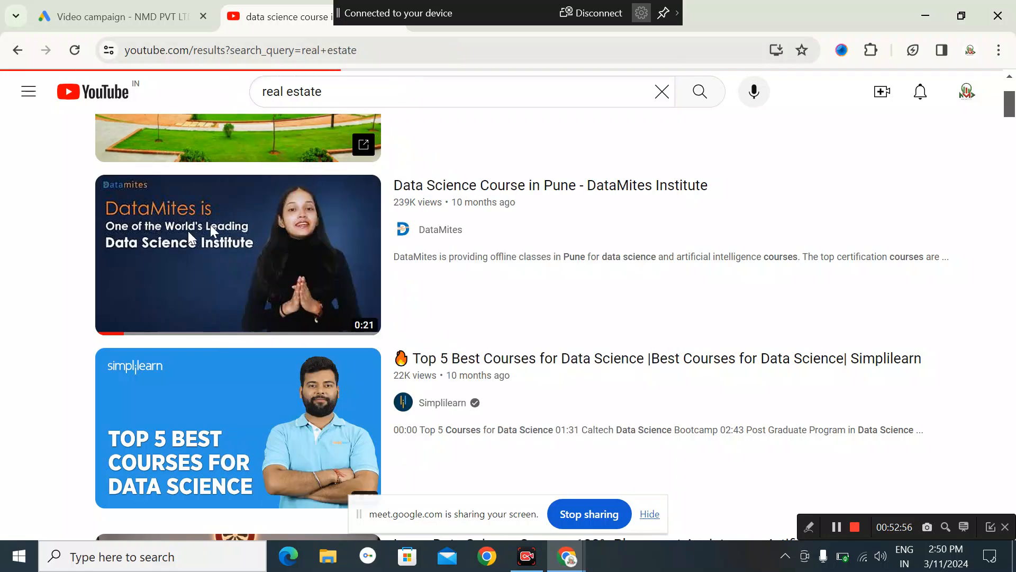
Look through the sponsored and regular real estate results and open the "Stock Market VS Real Estate" video to view its ads.
scroll(402, 318, "down", 3)
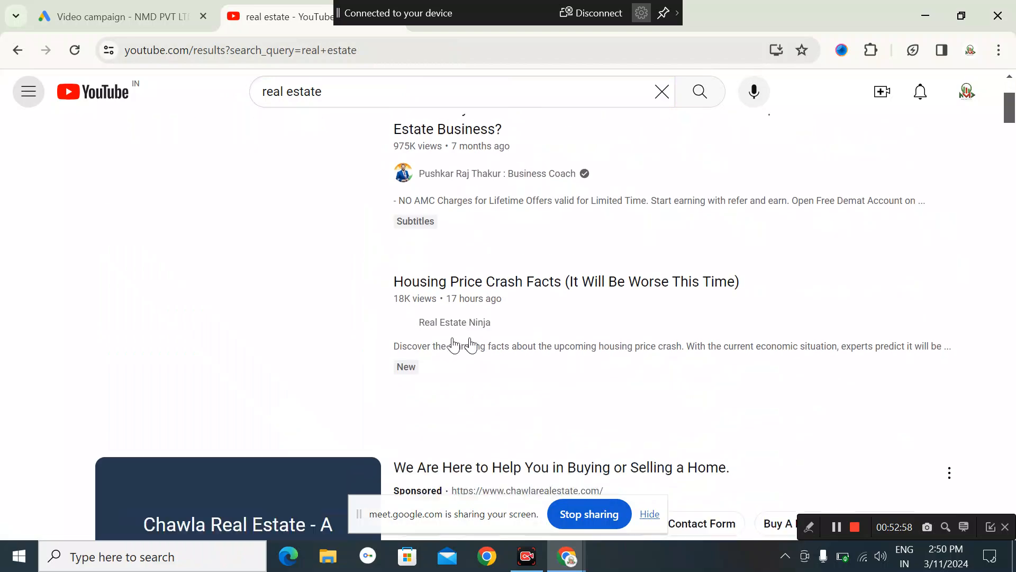
scroll(418, 353, "down", 3)
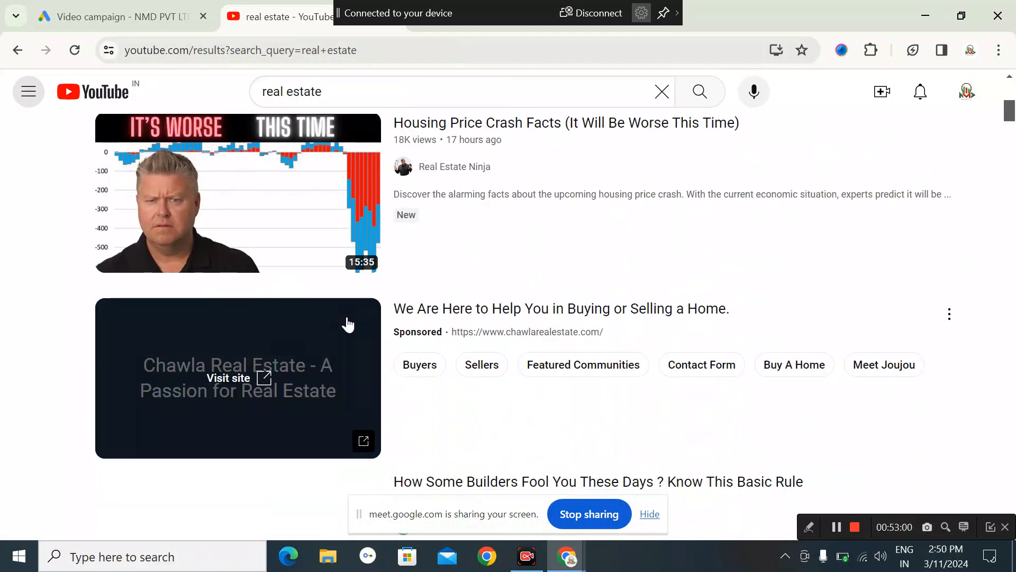
scroll(347, 328, "down", 4)
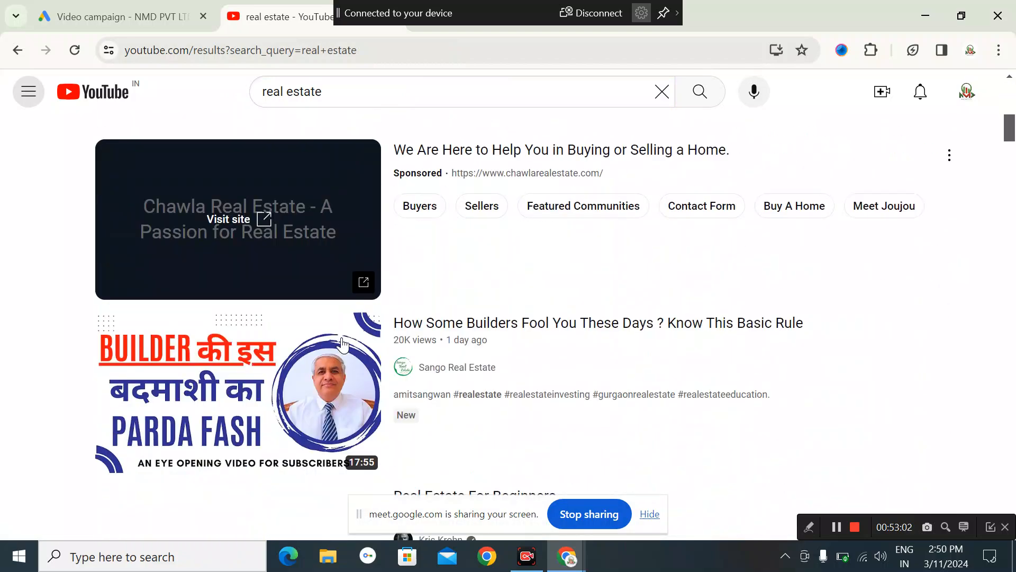
scroll(342, 345, "down", 12)
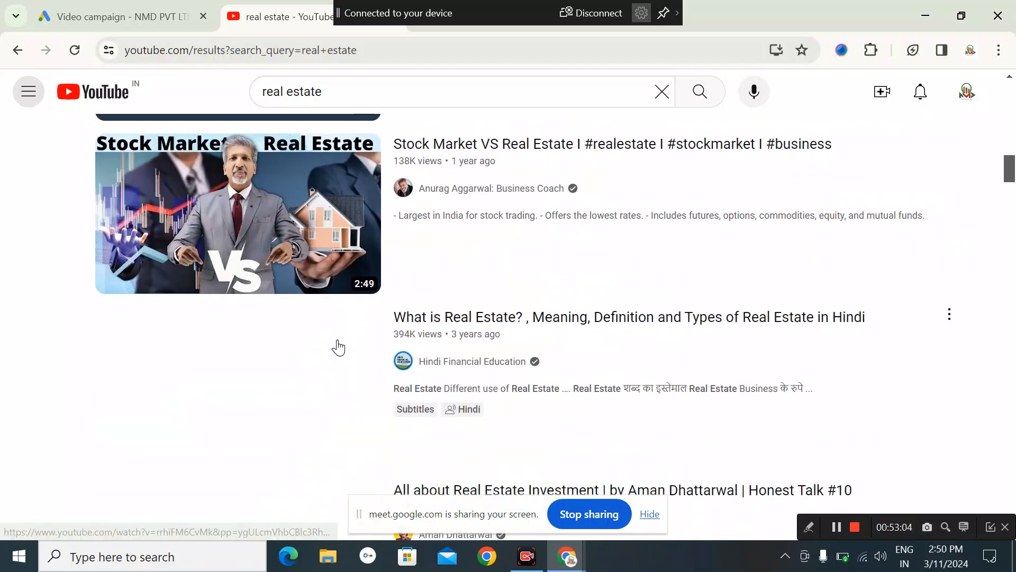
scroll(339, 347, "down", 3)
scroll(186, 356, "up", 7)
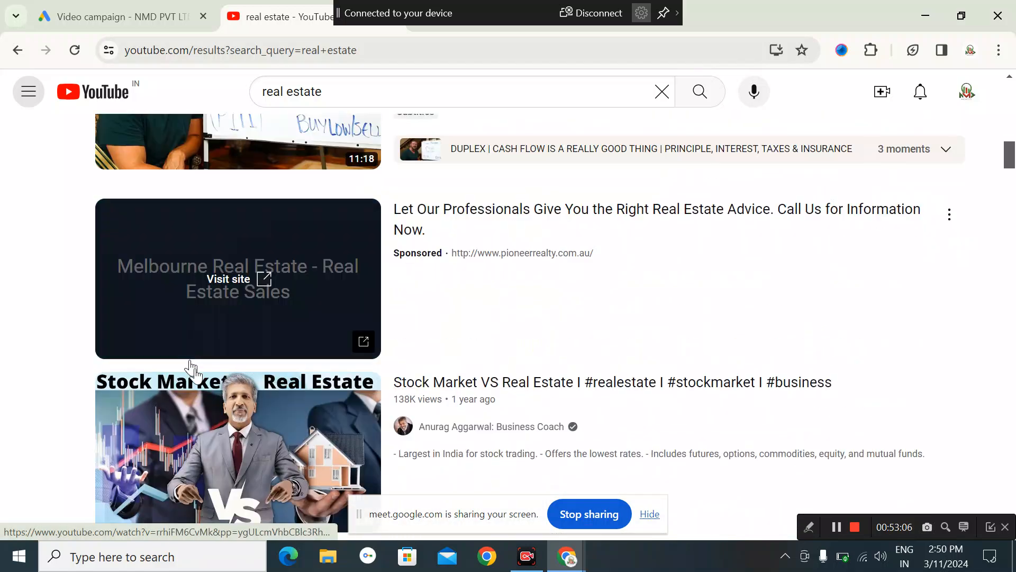
left_click(233, 476)
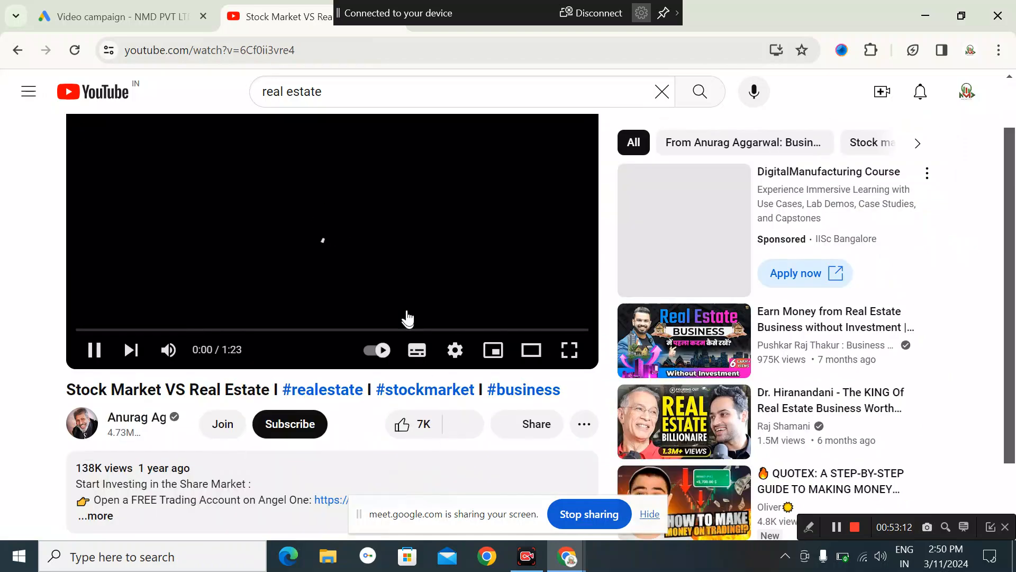
scroll(456, 294, "down", 3)
scroll(301, 304, "up", 2)
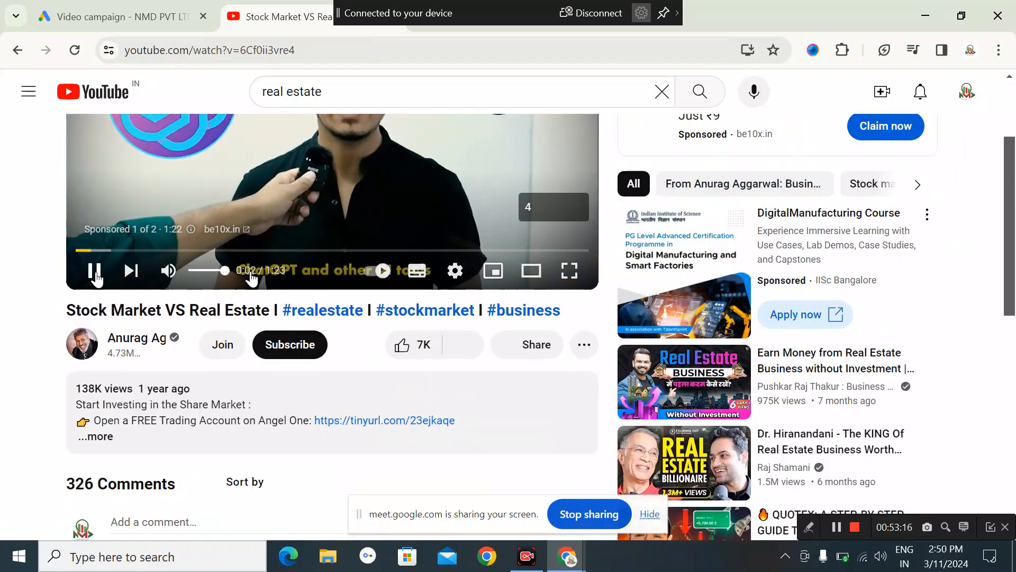
View and skip the ad playing before the "Stock Market VS Real Estate" video, look over the page and pause the video.
scroll(329, 223, "up", 3)
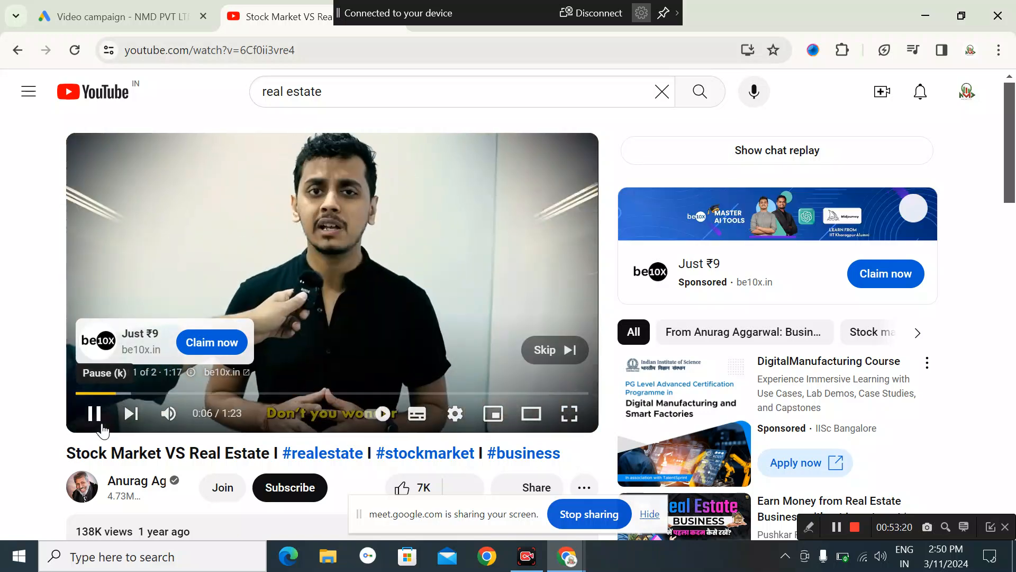
left_click(556, 349)
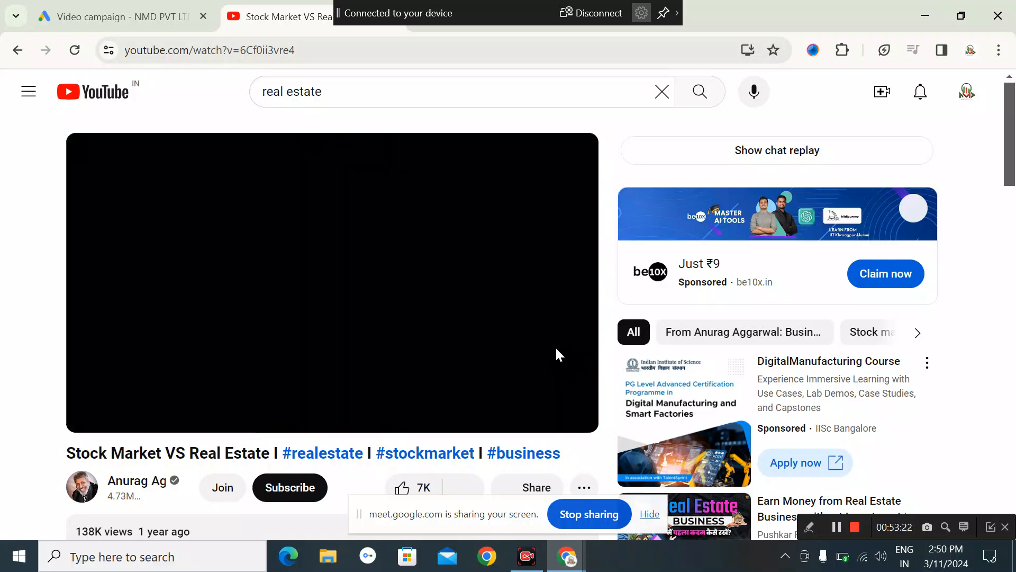
scroll(380, 423, "down", 2)
scroll(380, 417, "down", 1)
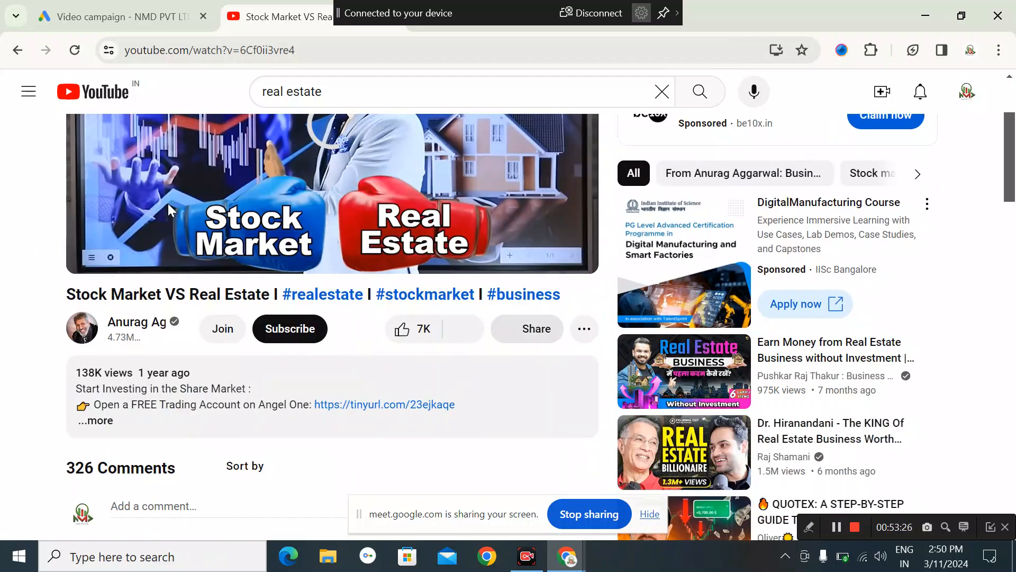
scroll(180, 524, "up", 3)
scroll(180, 435, "down", 3)
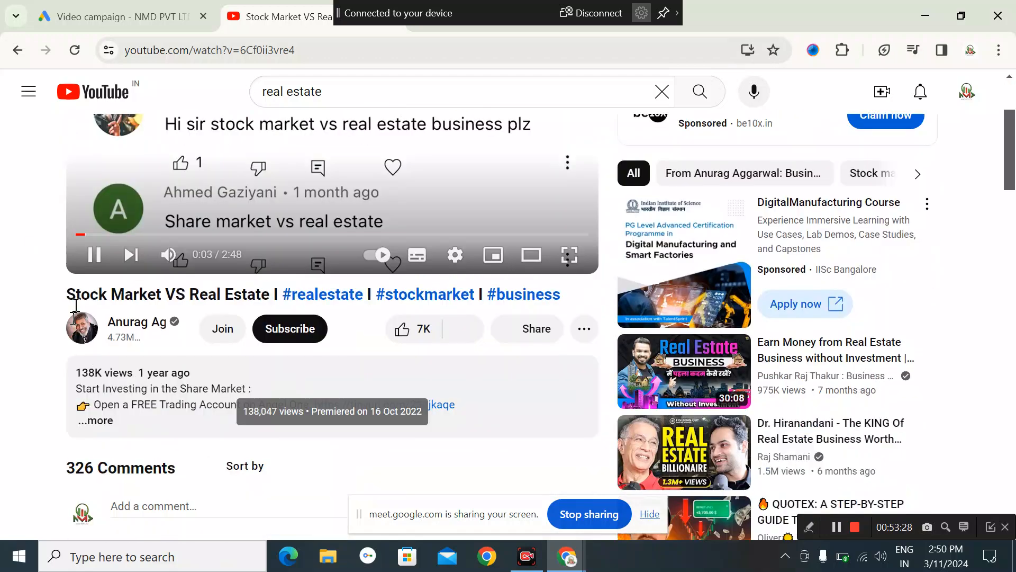
left_click(97, 264)
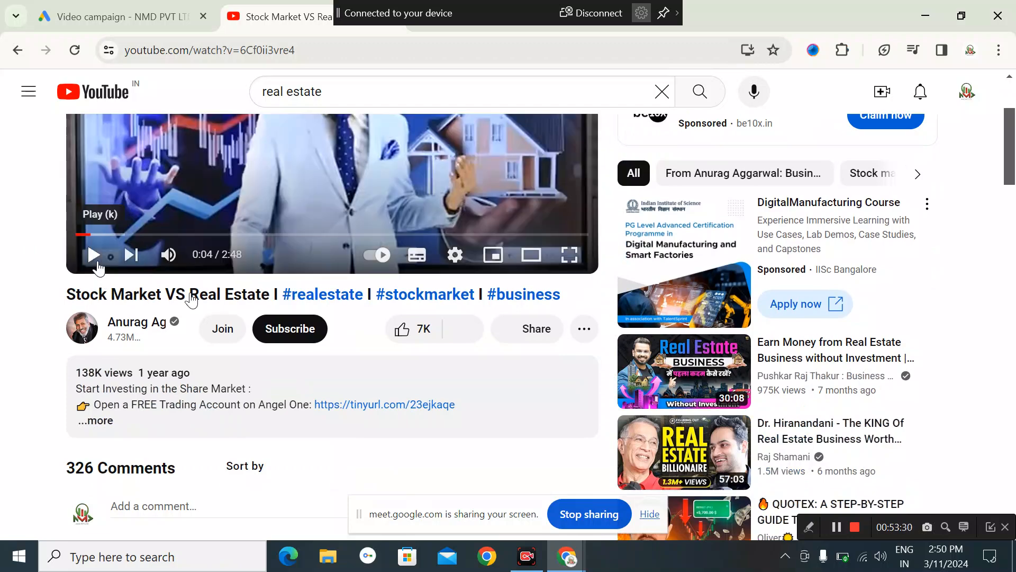
Copy the share link of the "Stock Market VS Real Estate" video and add it as the YouTube video for the Google Ads campaign's ad.
left_click(521, 342)
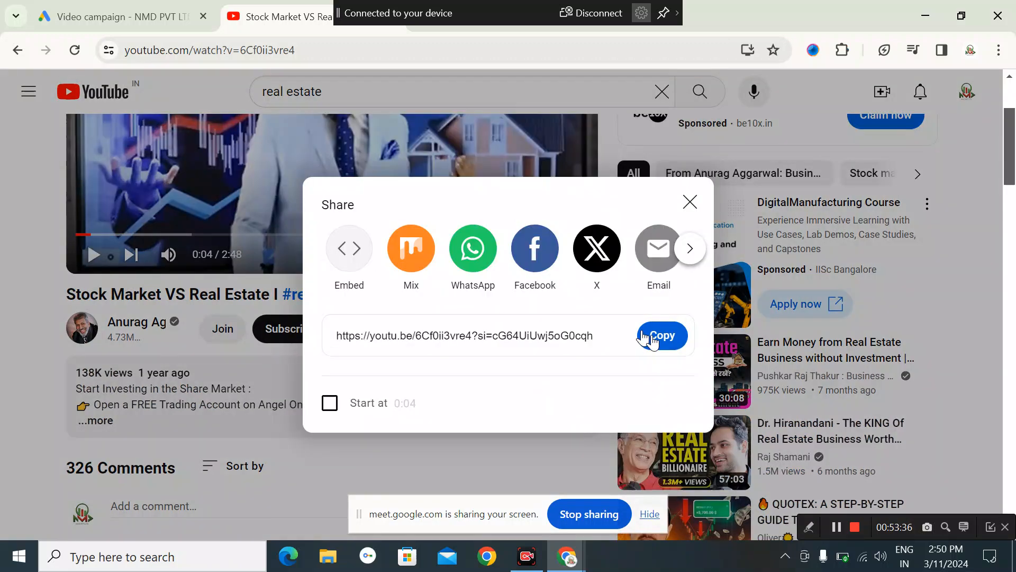
left_click(661, 339)
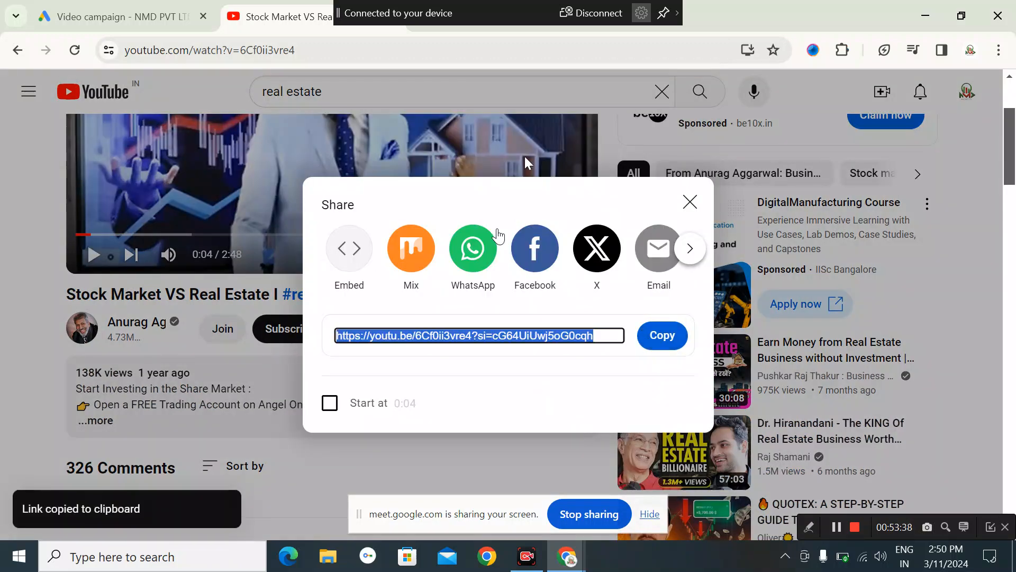
left_click(106, 19)
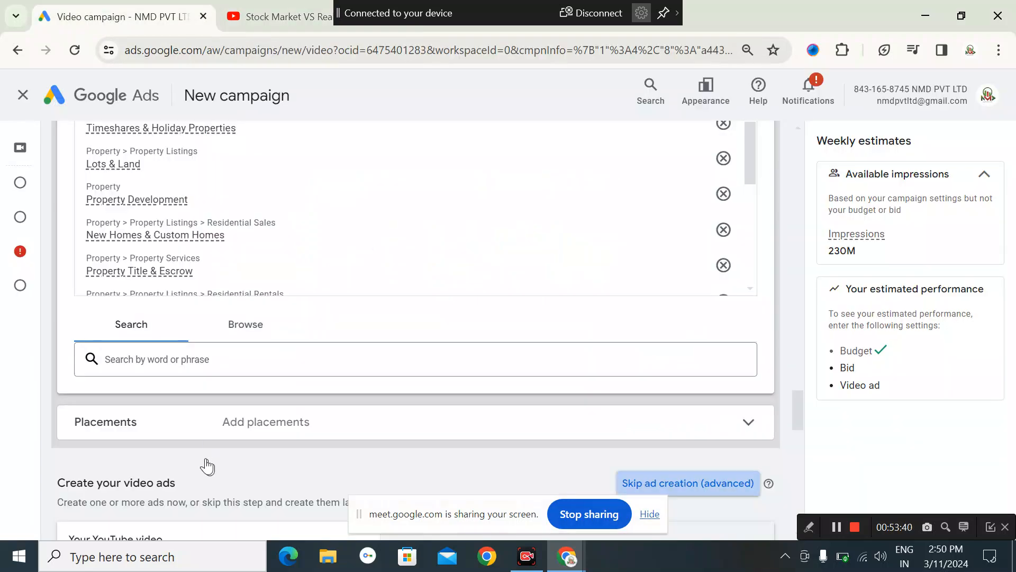
scroll(144, 389, "down", 9)
scroll(173, 281, "up", 3)
left_click(124, 289)
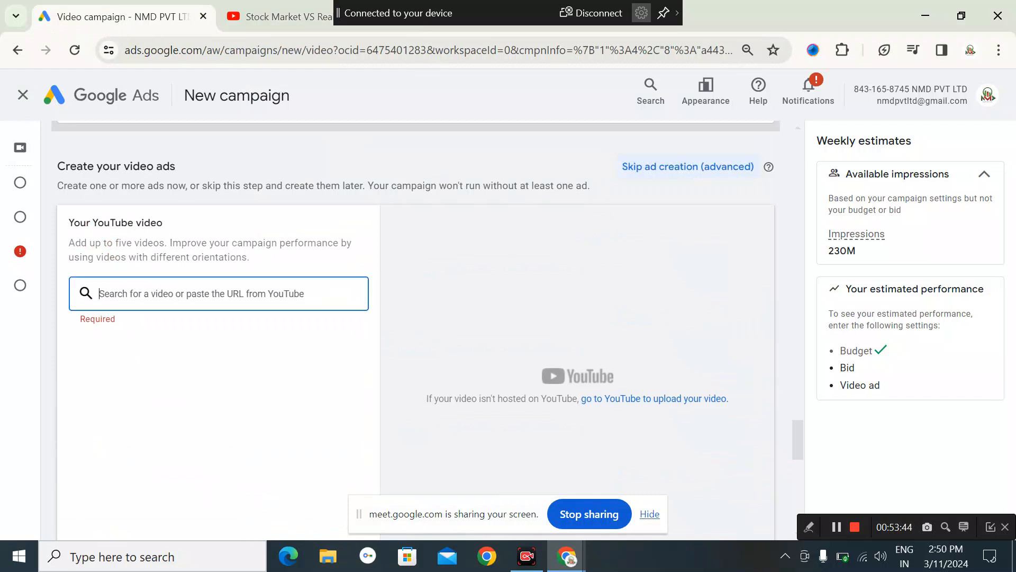
key("ctrl+v")
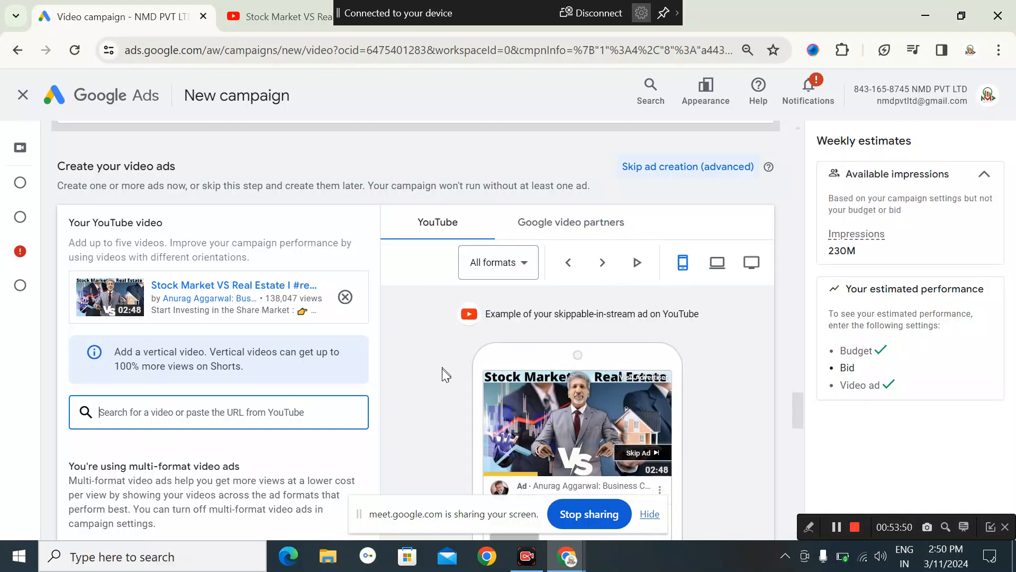
scroll(445, 372, "down", 1)
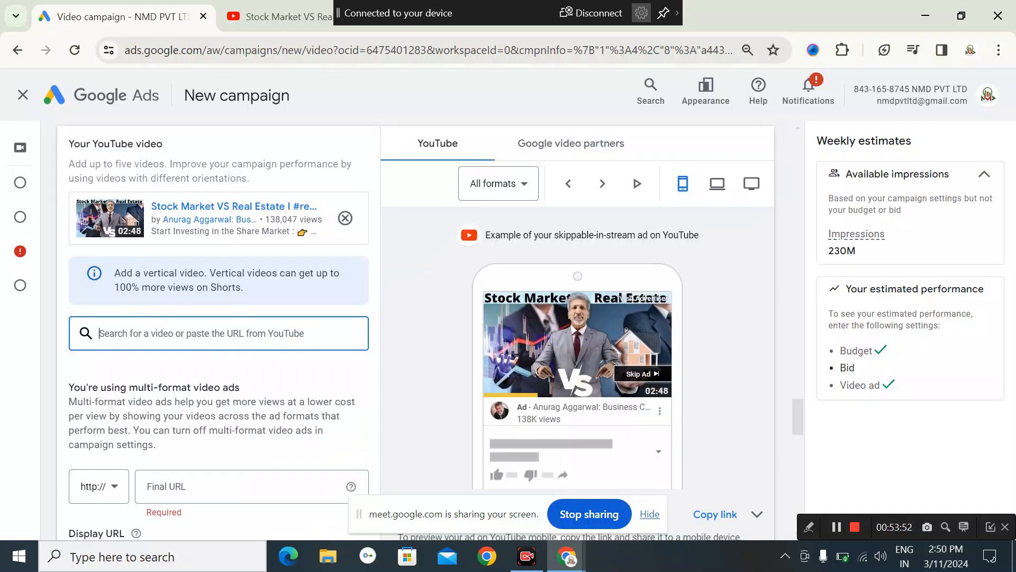
Expand the campaign's placement targeting and check the YouTube videos category among the placement types.
scroll(111, 371, "up", 7)
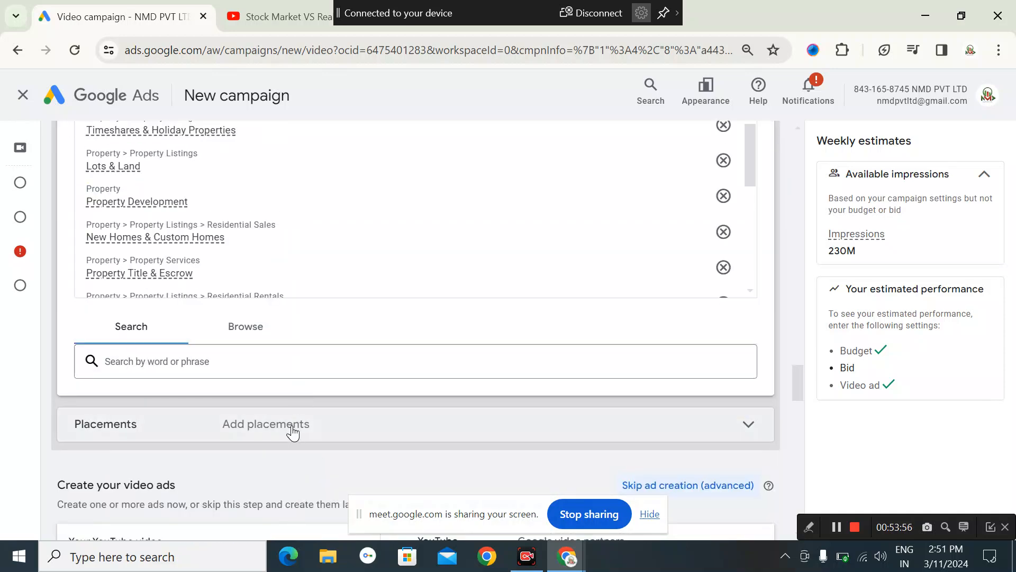
left_click(293, 432)
scroll(175, 397, "down", 3)
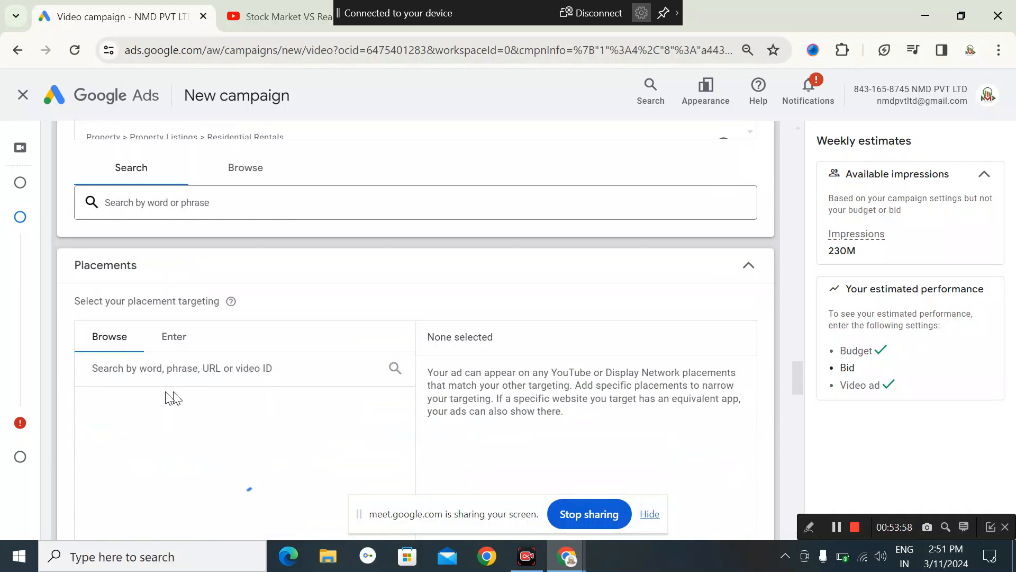
scroll(180, 400, "down", 1)
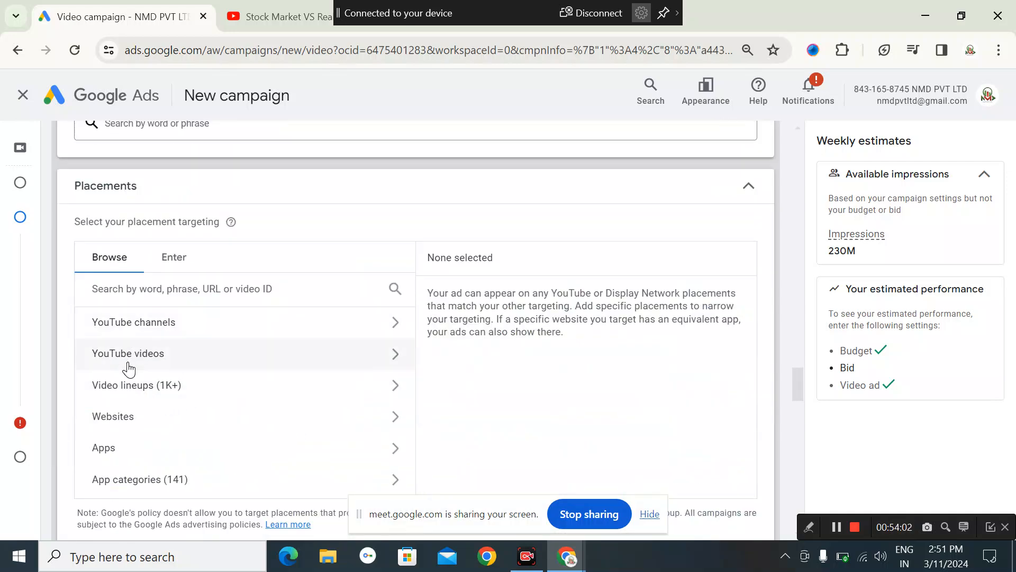
scroll(135, 463, "down", 1)
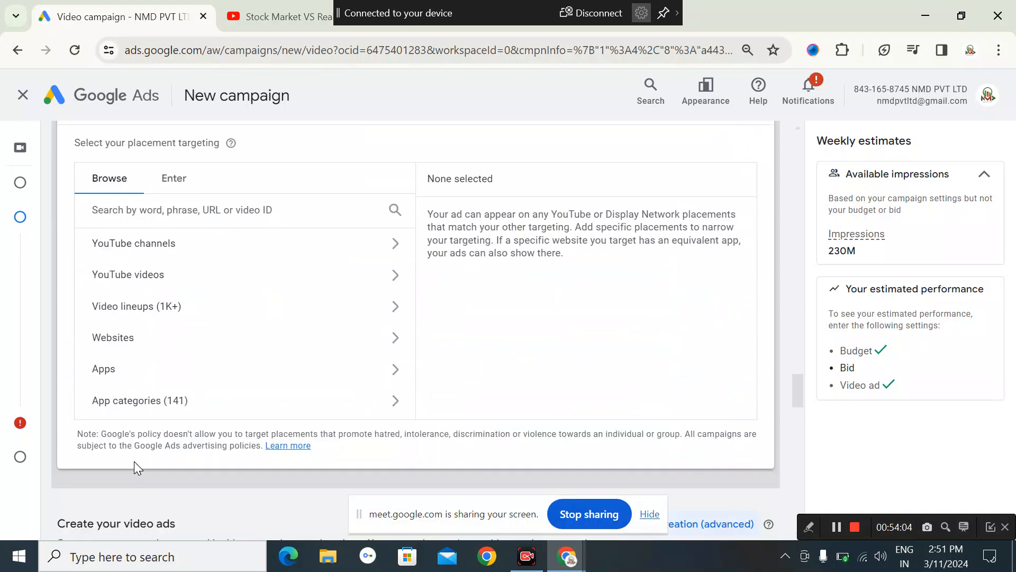
left_click(128, 274)
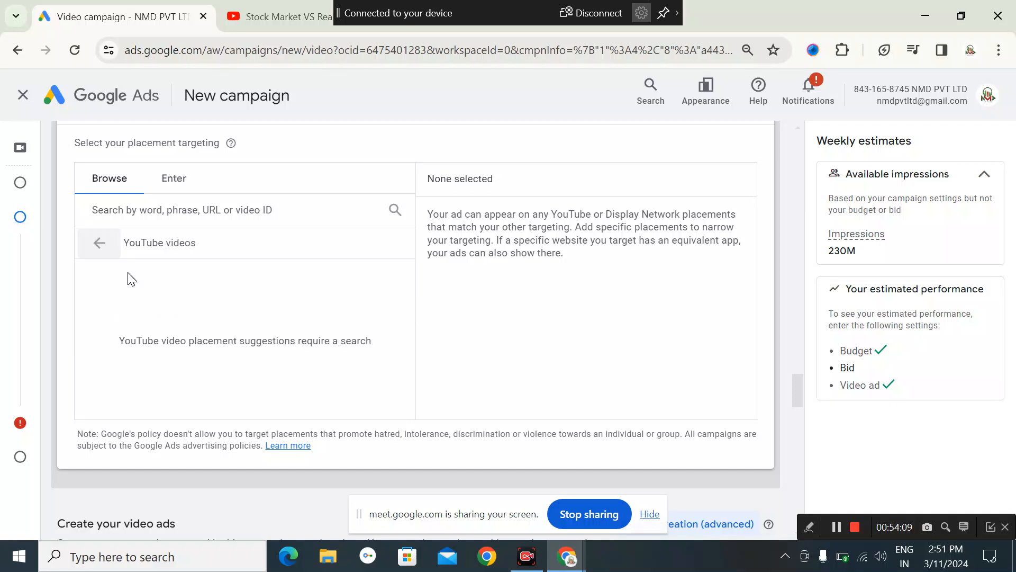
left_click(98, 254)
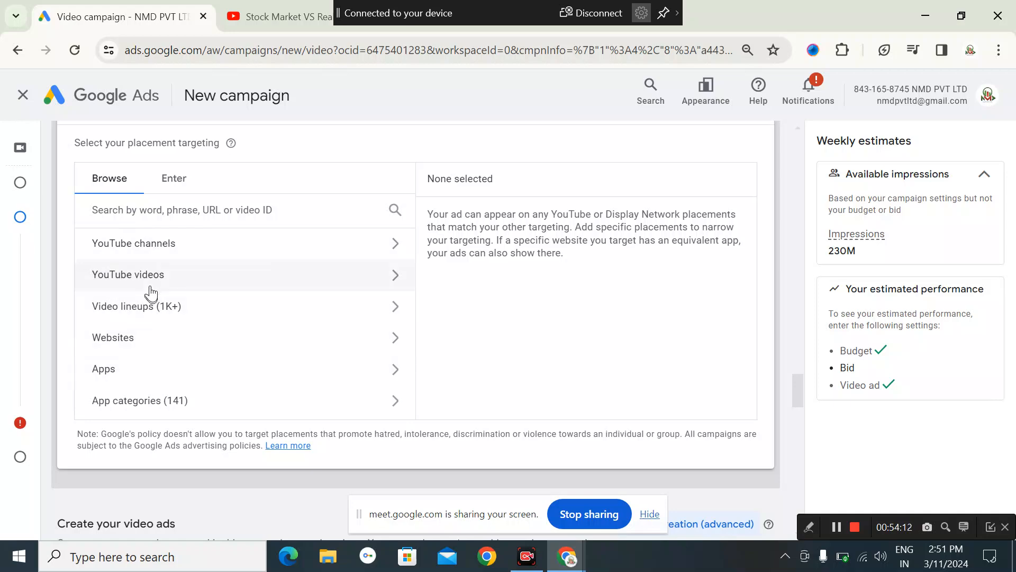
Search the YouTube channel placements for "koltepatil" and check the option for entering multiple placement URLs.
left_click(150, 244)
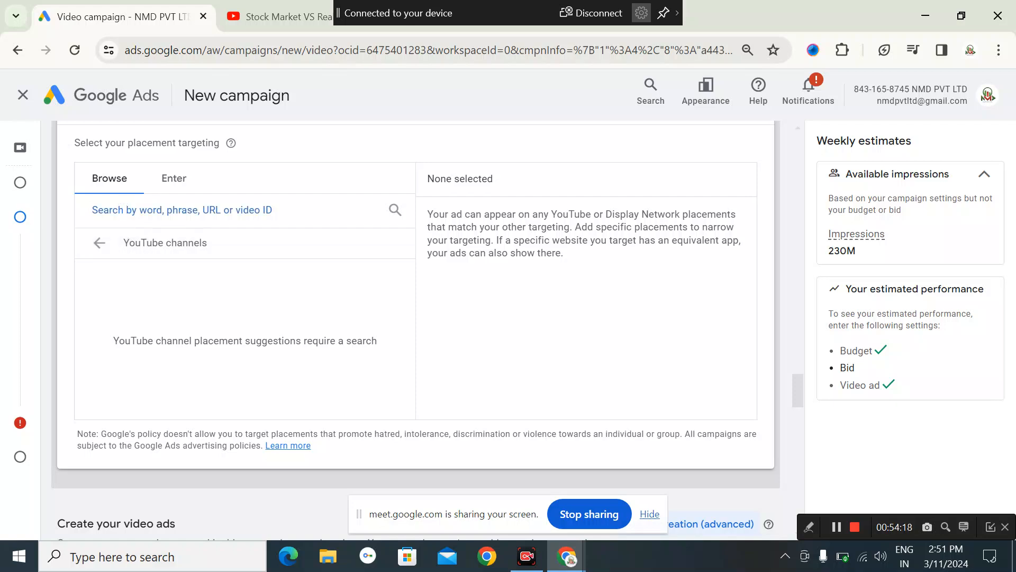
type("koltepatil")
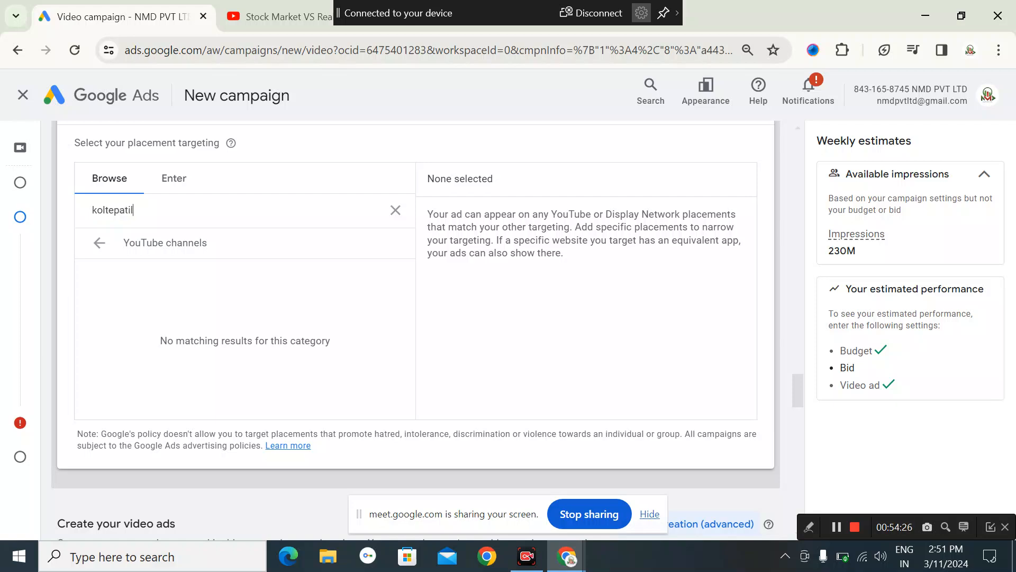
left_click(163, 193)
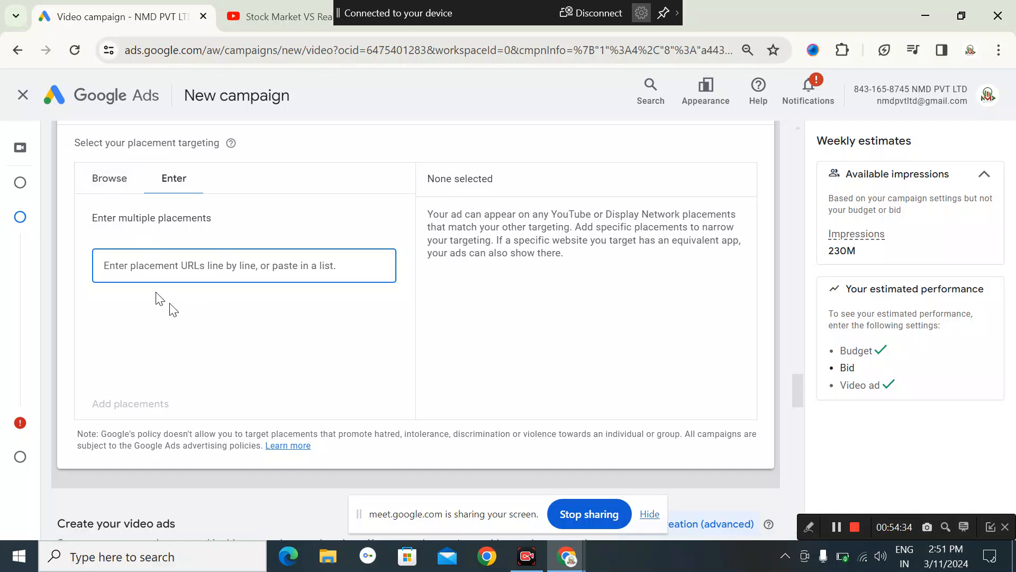
left_click(102, 184)
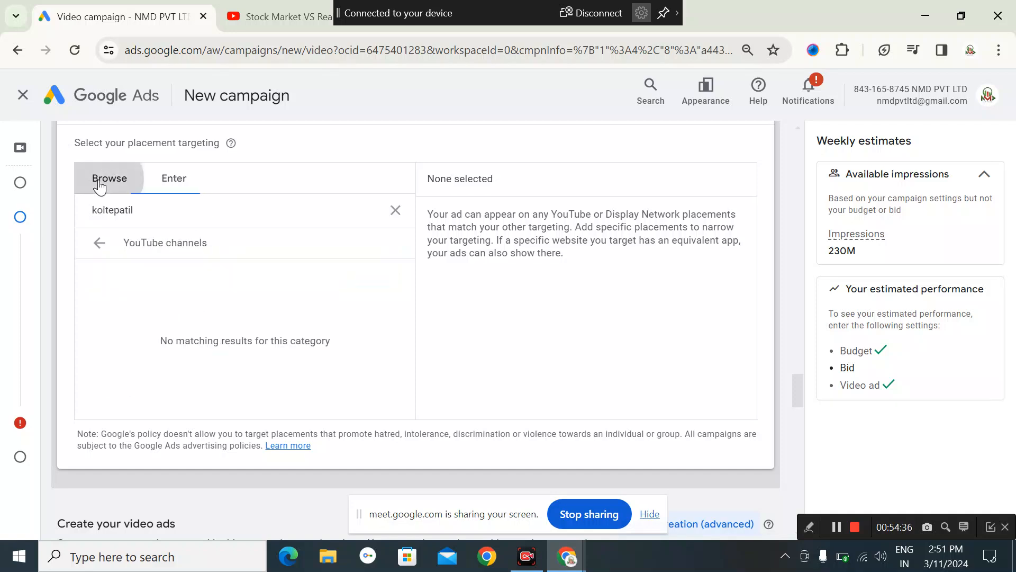
Search the YouTube channel placements for "real" and look through the suggested channels.
double_click(129, 210)
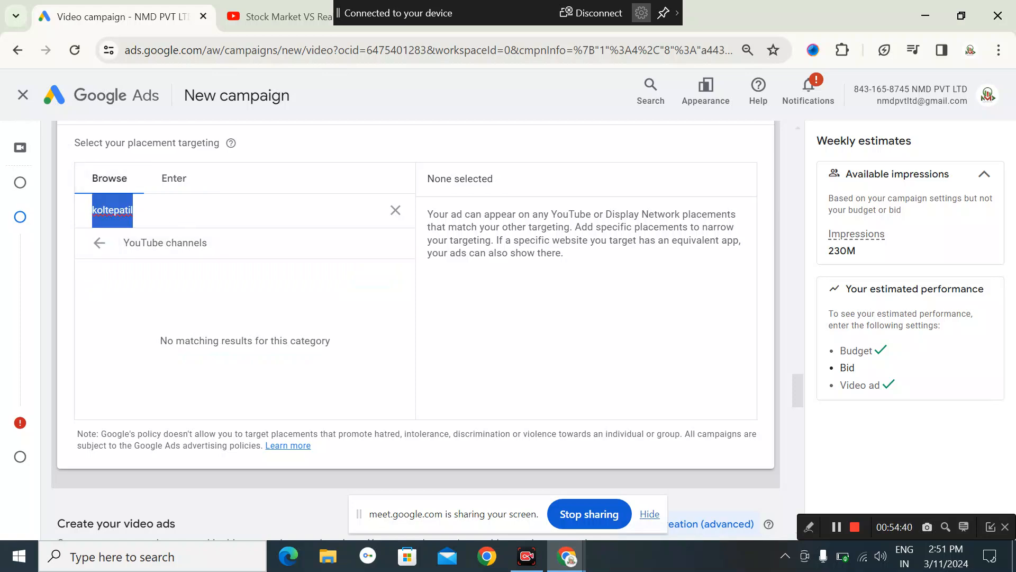
type("real")
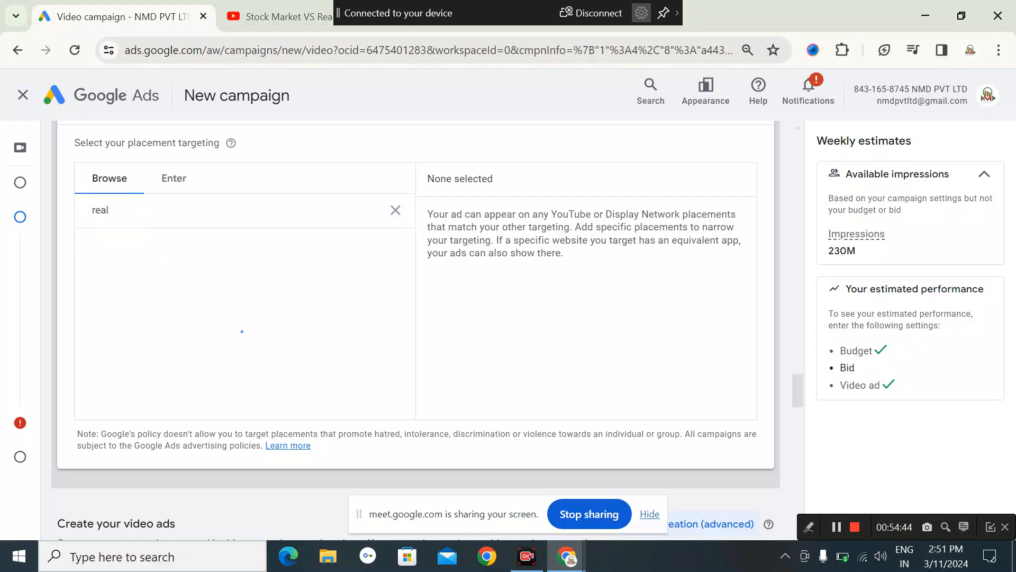
type(" est")
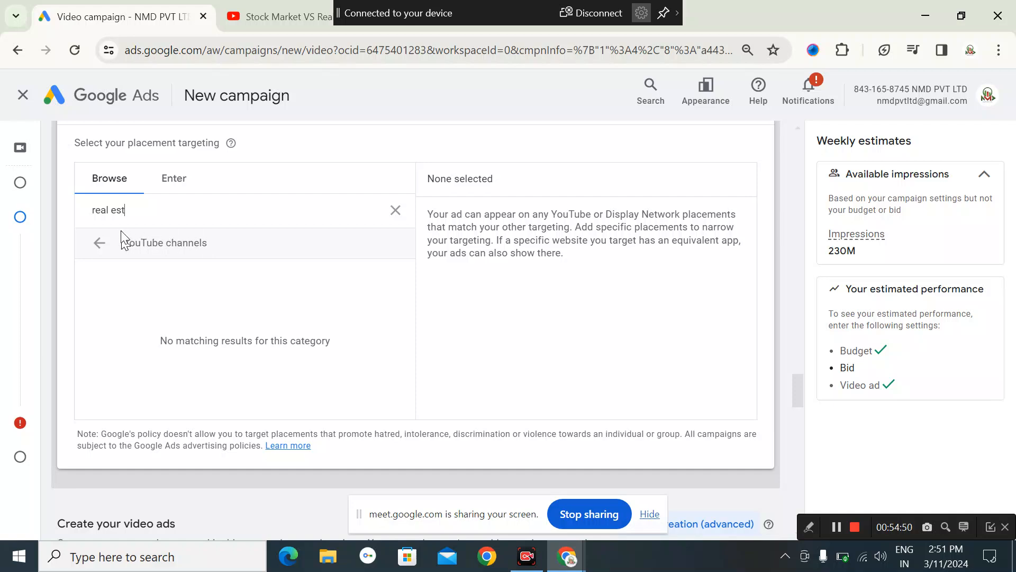
key("BackSpace")
key("BackSpace")
key("BackSpace")
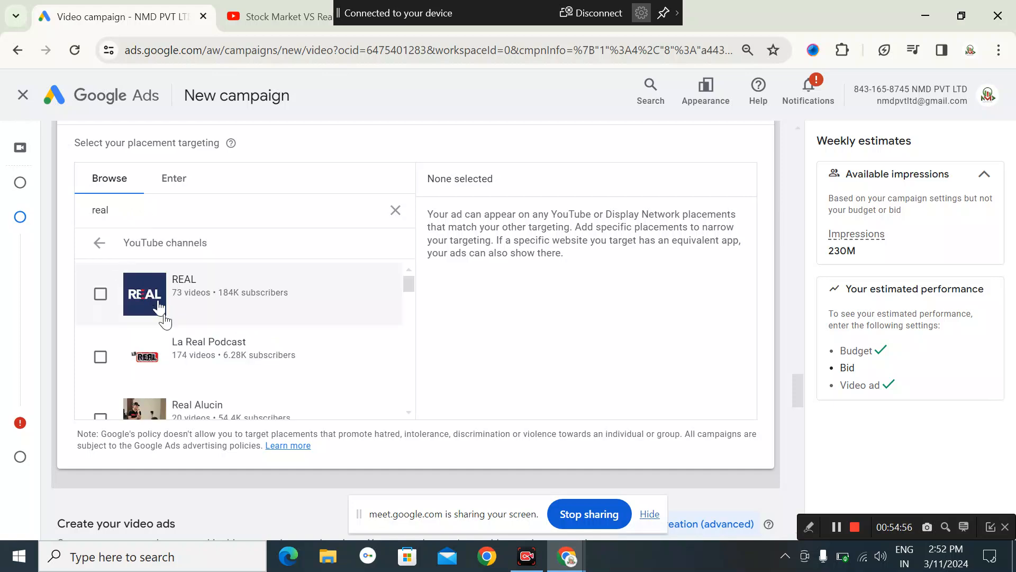
scroll(192, 366, "down", 2)
scroll(193, 374, "down", 2)
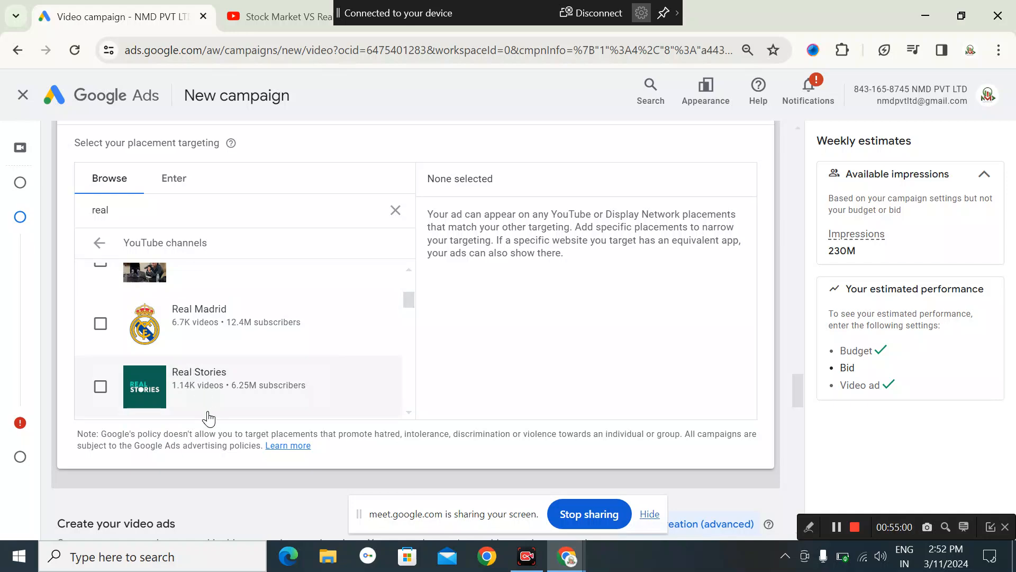
scroll(209, 411, "up", 3)
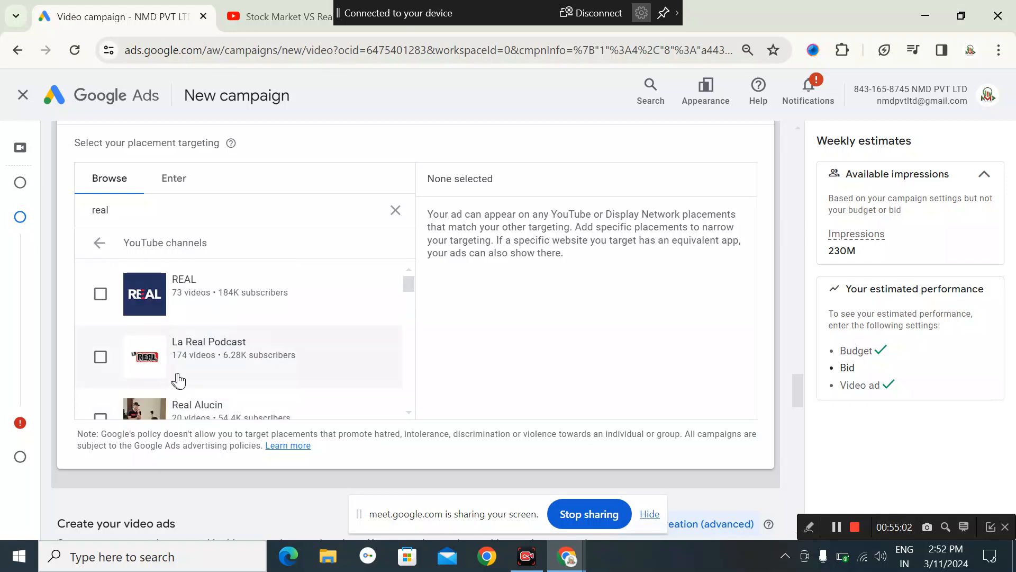
scroll(194, 374, "up", 5)
Switch to the YouTube page, close the share dialog, and search for "koltepatil" to look through its channel and videos.
left_click(271, 18)
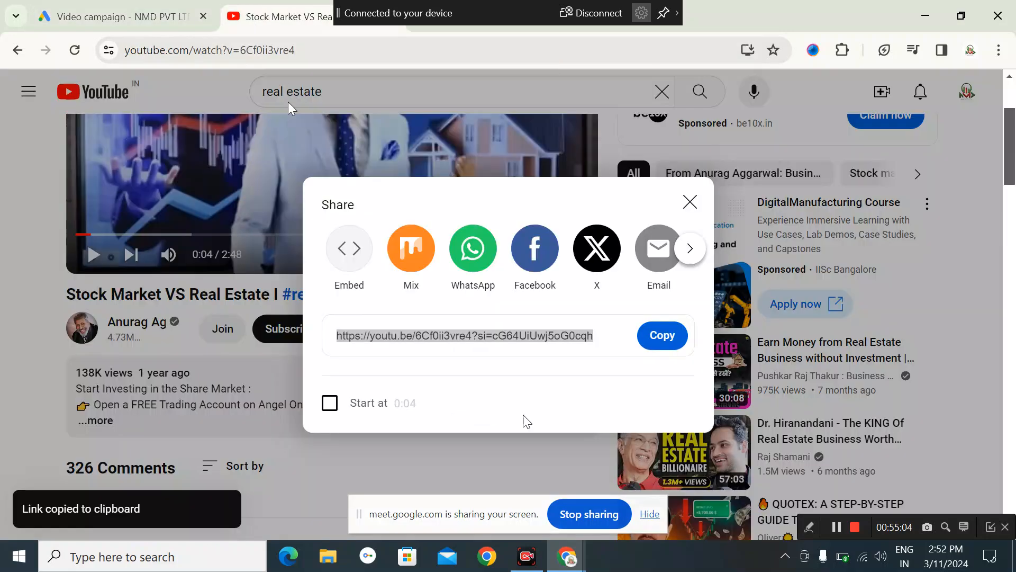
left_click(692, 199)
left_click_drag(339, 90, 262, 91)
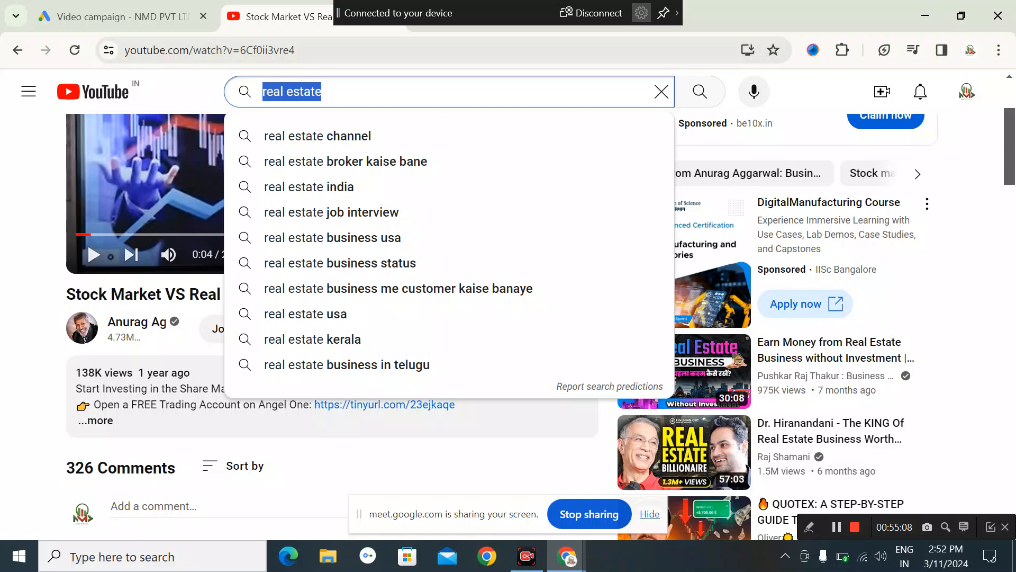
type("realestat")
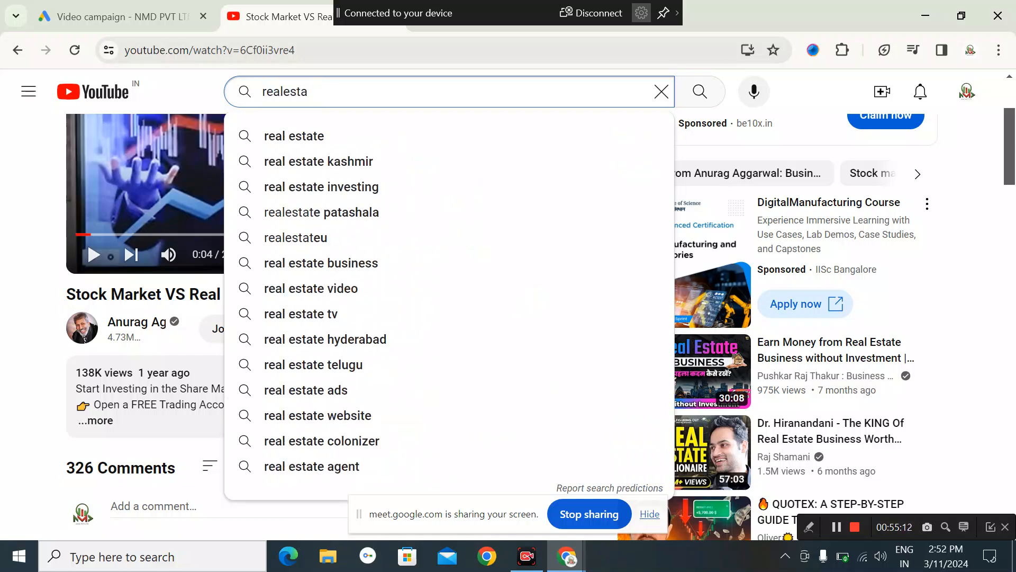
key("BackSpace")
key("BackSpace")
key("BackSpace")
key("BackSpace")
key("BackSpace")
key("BackSpace")
key("BackSpace")
type("ko")
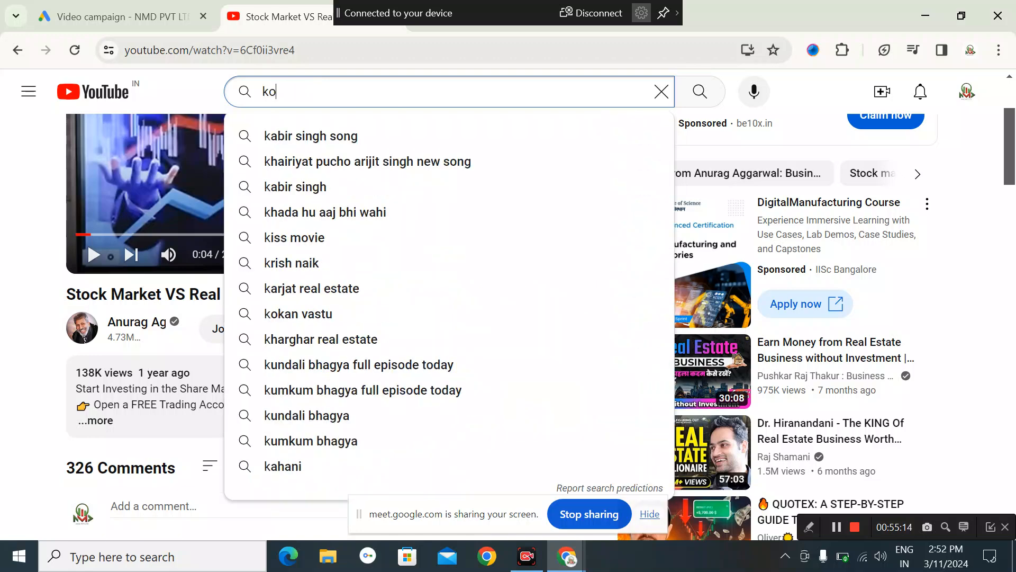
type("ltepatil")
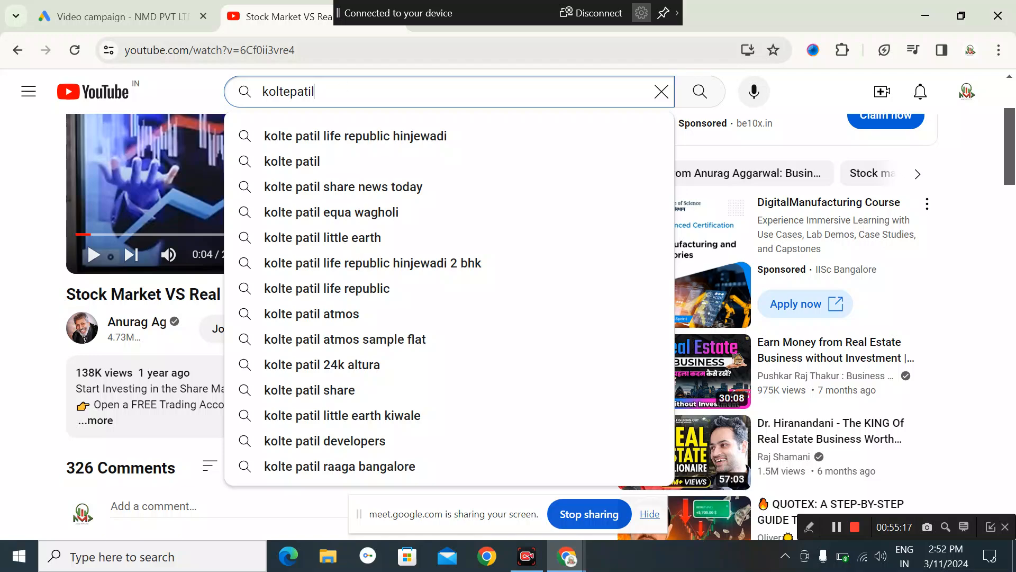
key("Return")
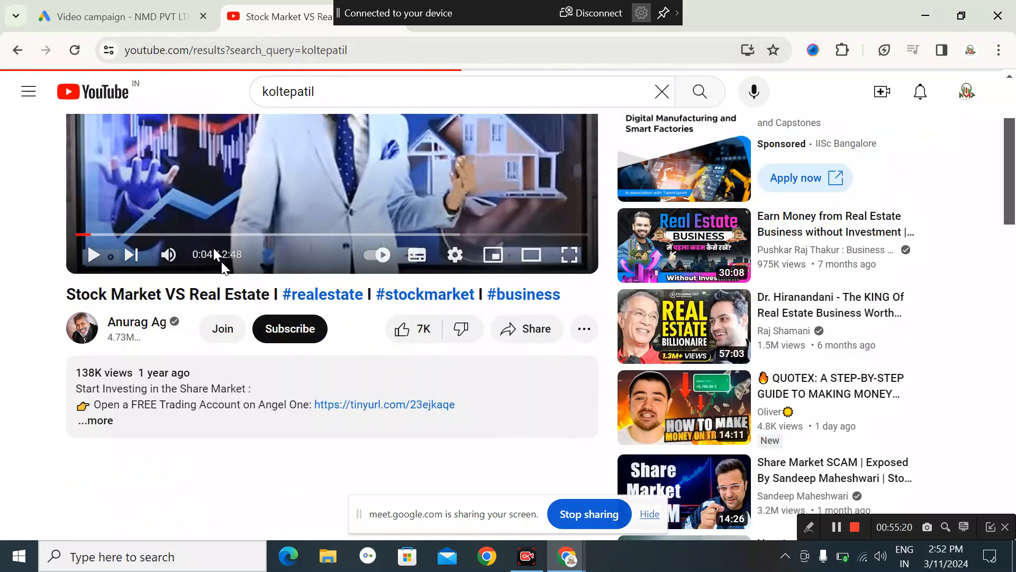
scroll(490, 263, "down", 3)
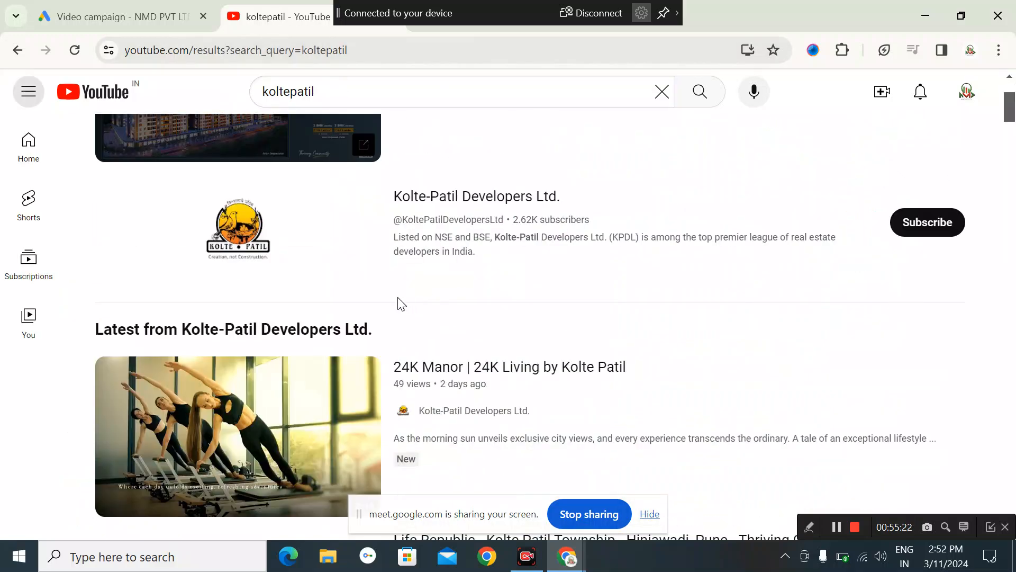
scroll(344, 264, "down", 2)
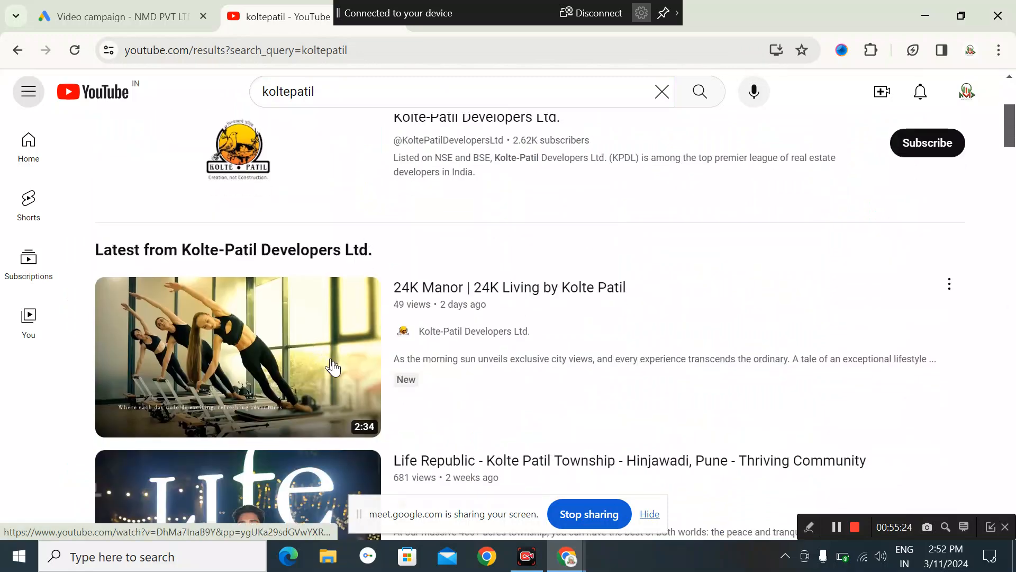
Open the Kolte-Patil Developers Ltd. channel from the YouTube search results and look through its home page.
scroll(337, 370, "down", 2)
scroll(437, 307, "up", 4)
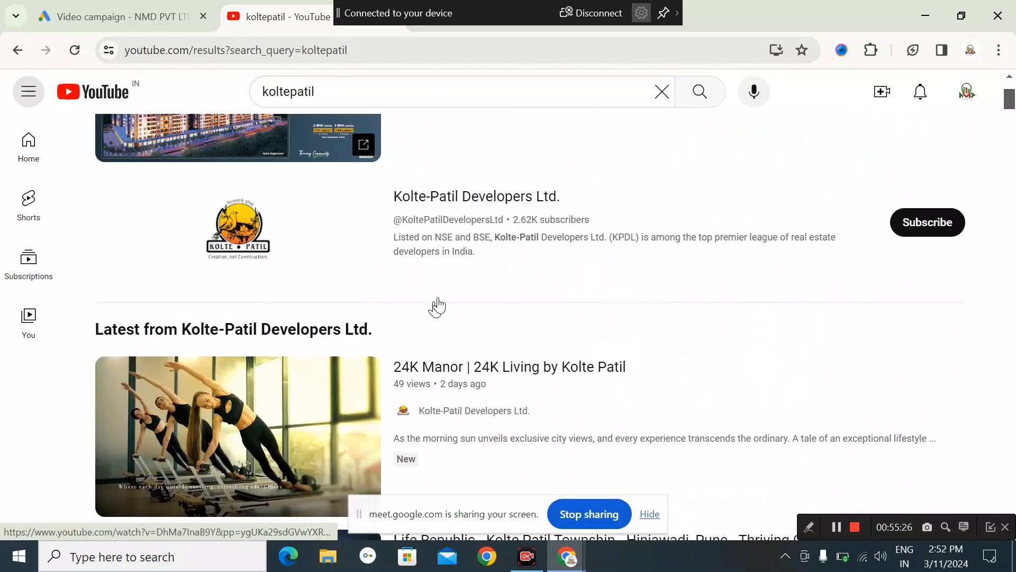
left_click(430, 206)
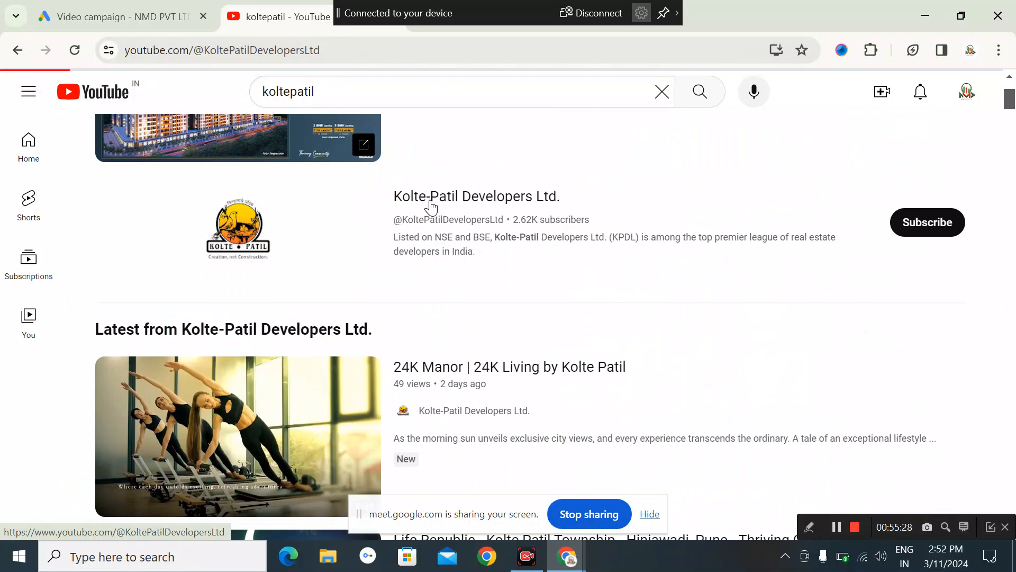
scroll(424, 365, "down", 3)
scroll(405, 377, "down", 10)
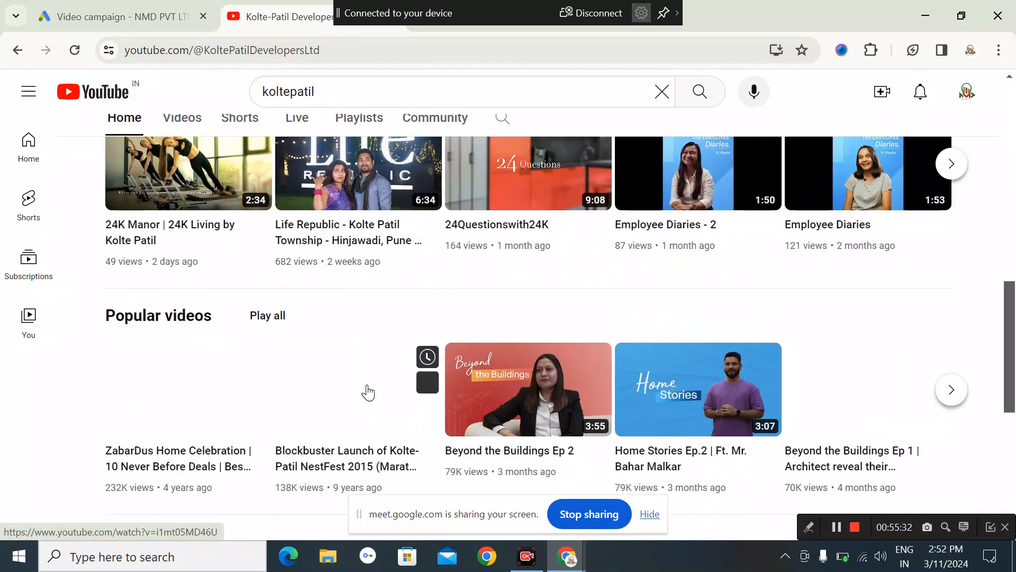
scroll(450, 367, "up", 10)
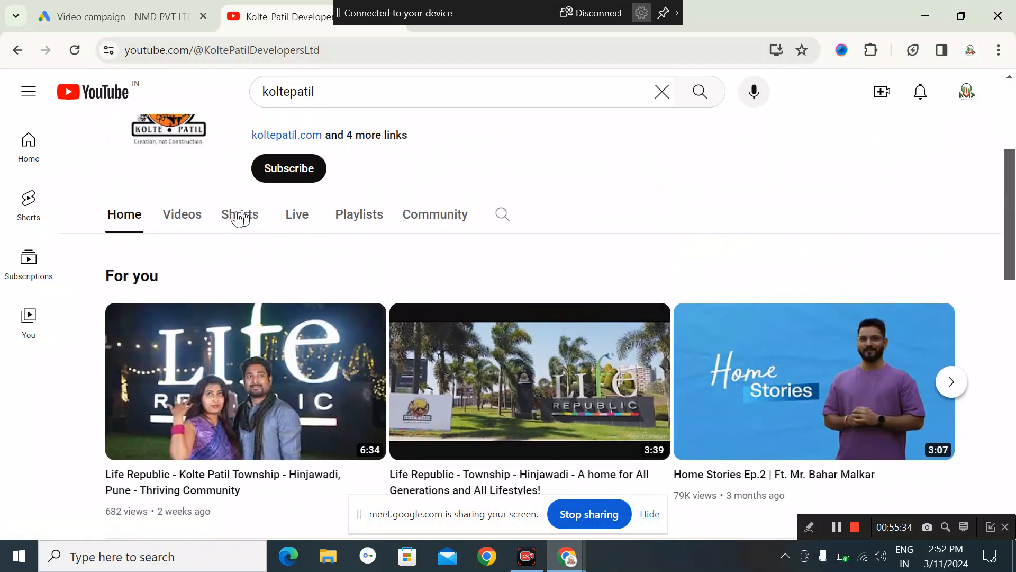
Browse the list of videos on the Kolte-Patil Developers Ltd. channel.
left_click(188, 229)
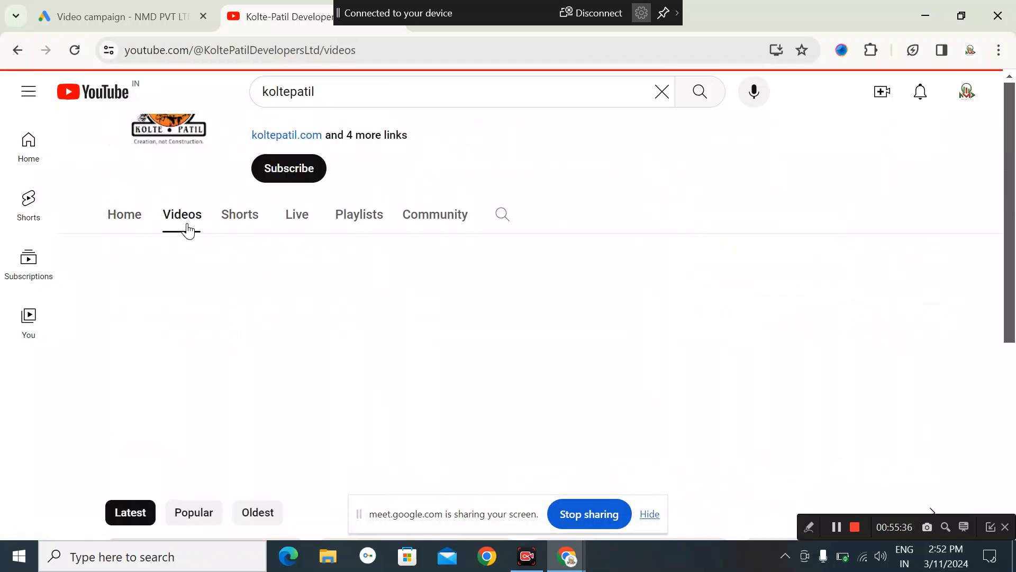
scroll(271, 400, "down", 5)
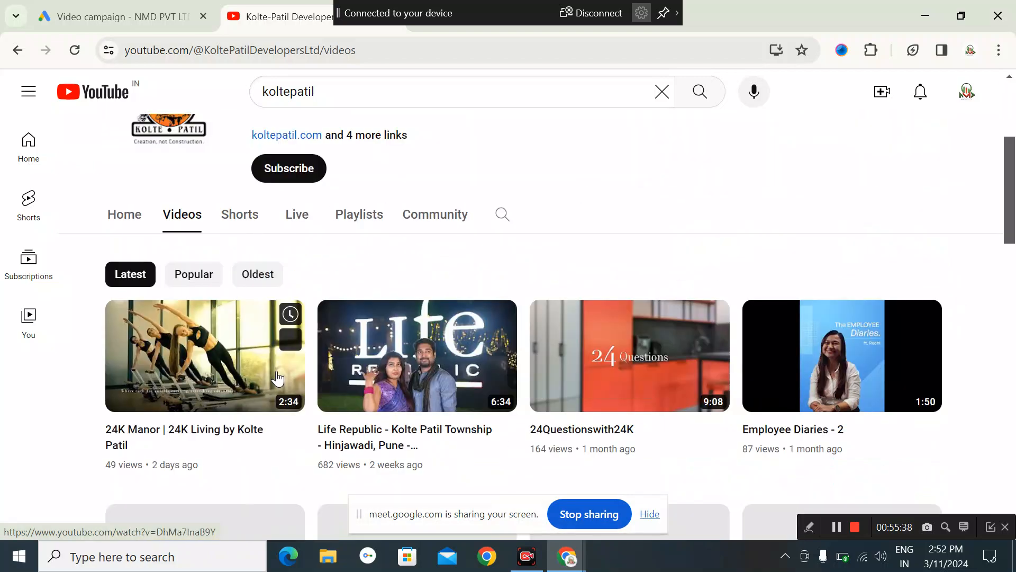
scroll(270, 400, "down", 7)
scroll(287, 328, "up", 6)
scroll(287, 328, "up", 6)
Open the Mumbai playlist from the channel's playlists, pause its first video, and open that video's sharing options.
left_click(375, 382)
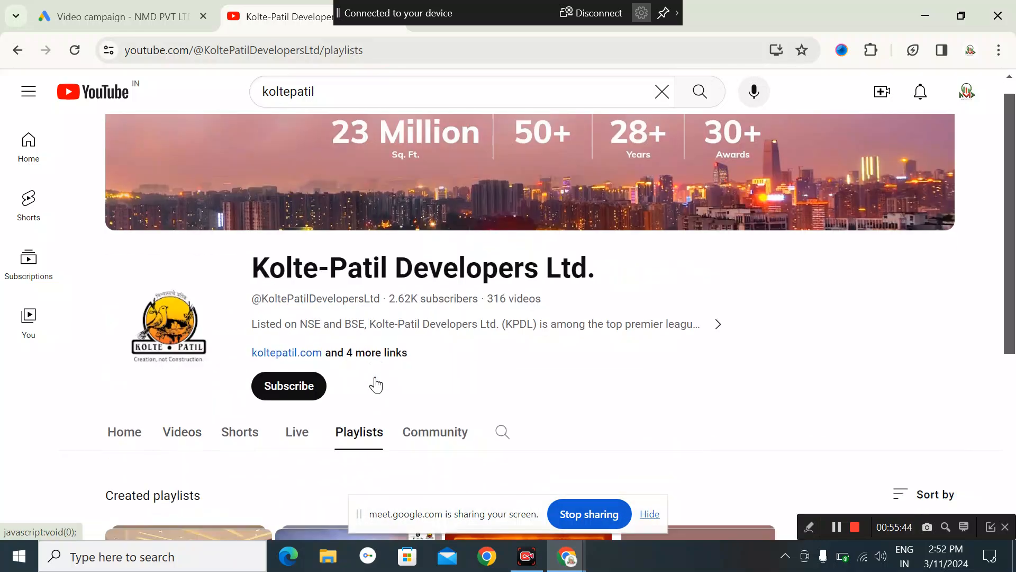
scroll(376, 392, "down", 4)
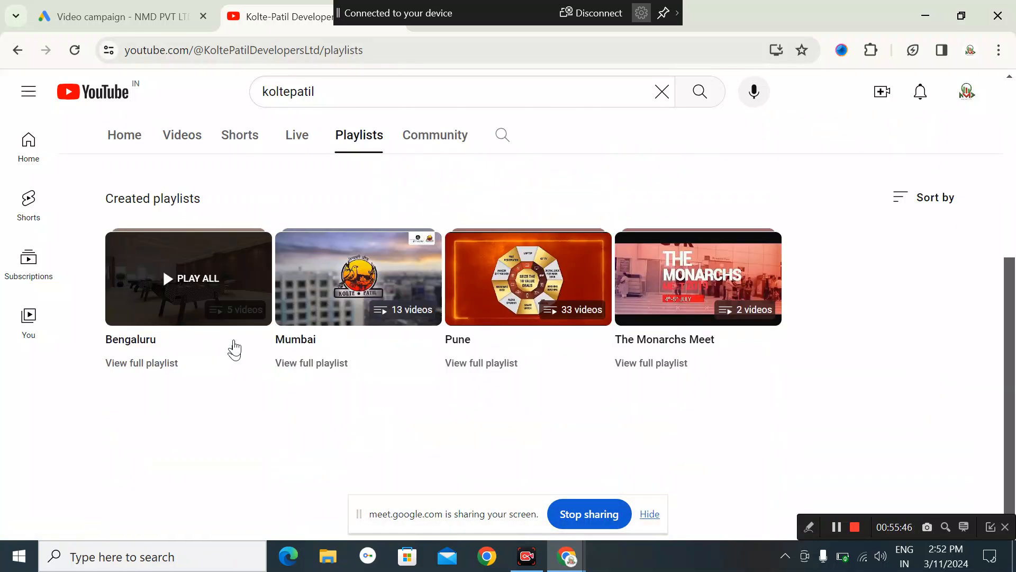
left_click(334, 320)
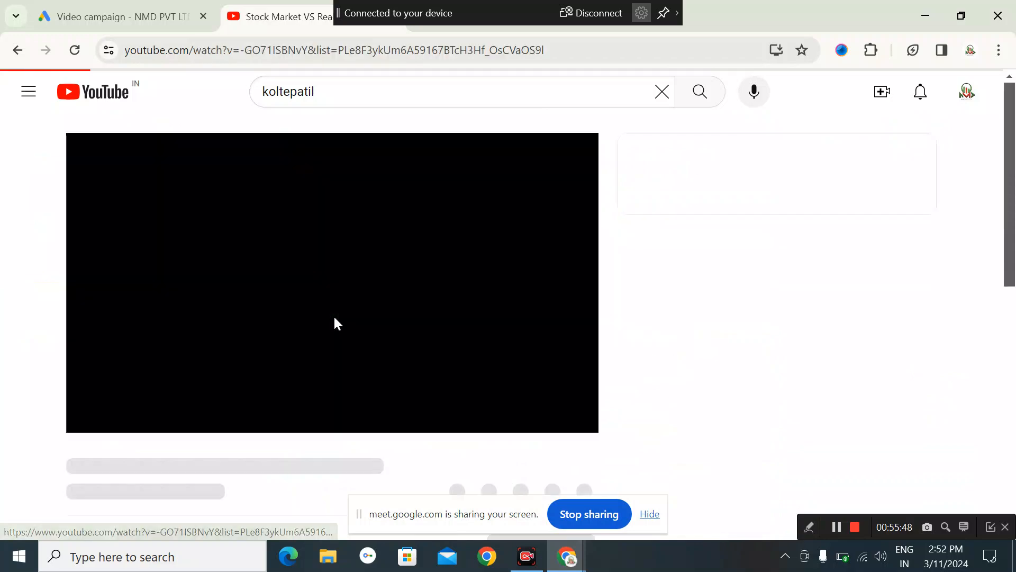
scroll(308, 344, "down", 3)
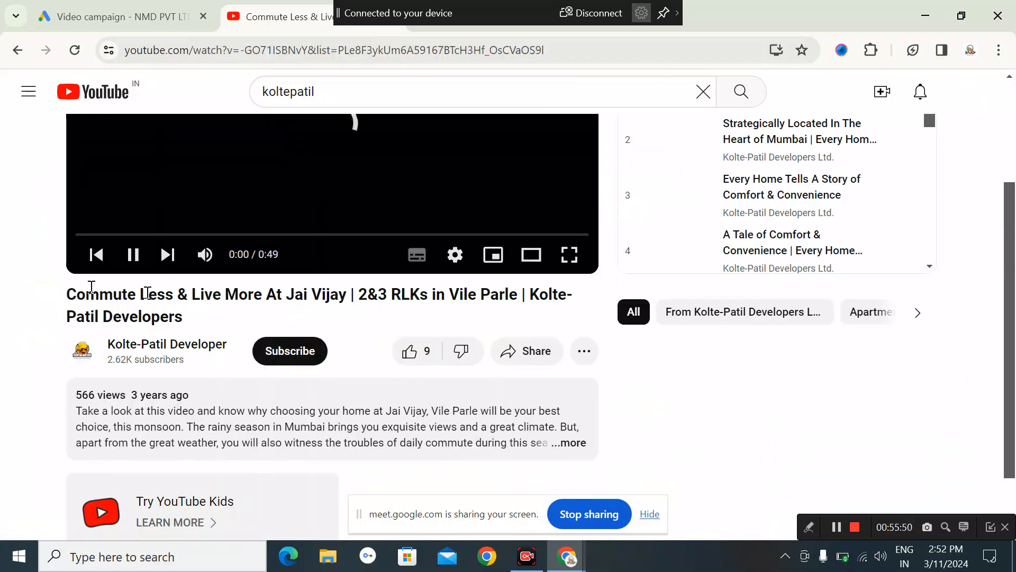
left_click(135, 264)
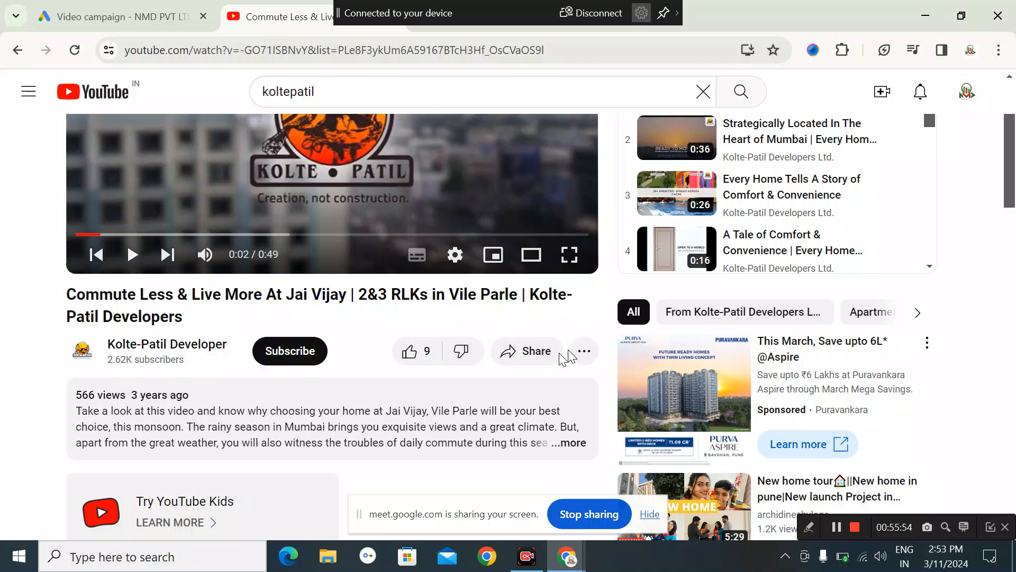
left_click(529, 363)
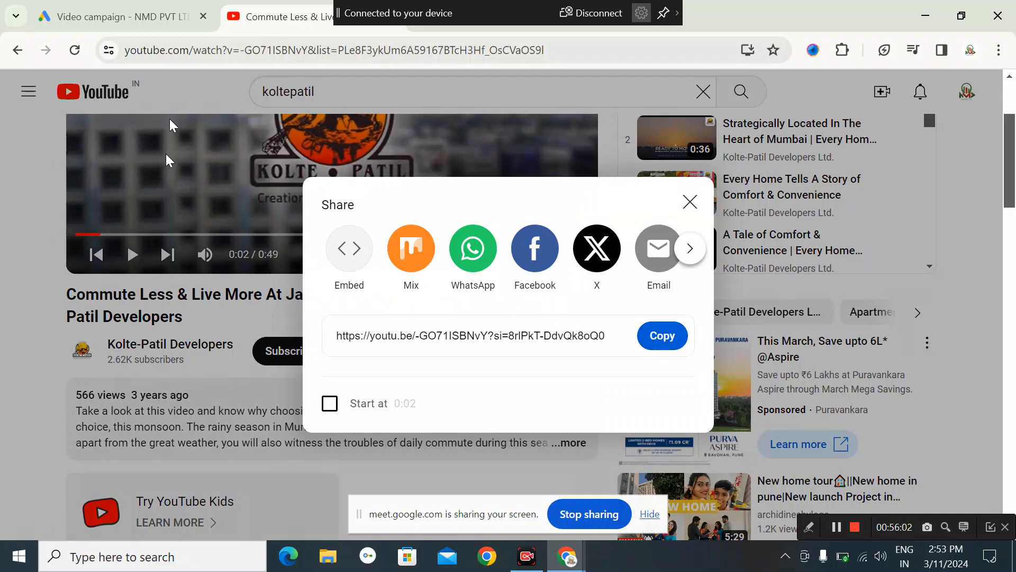
left_click(157, 25)
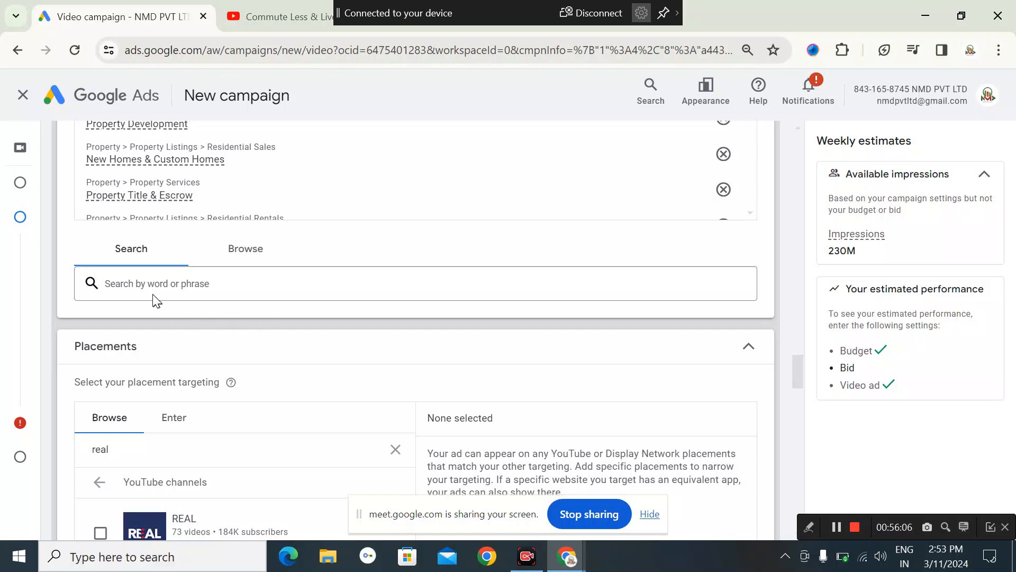
left_click(254, 284)
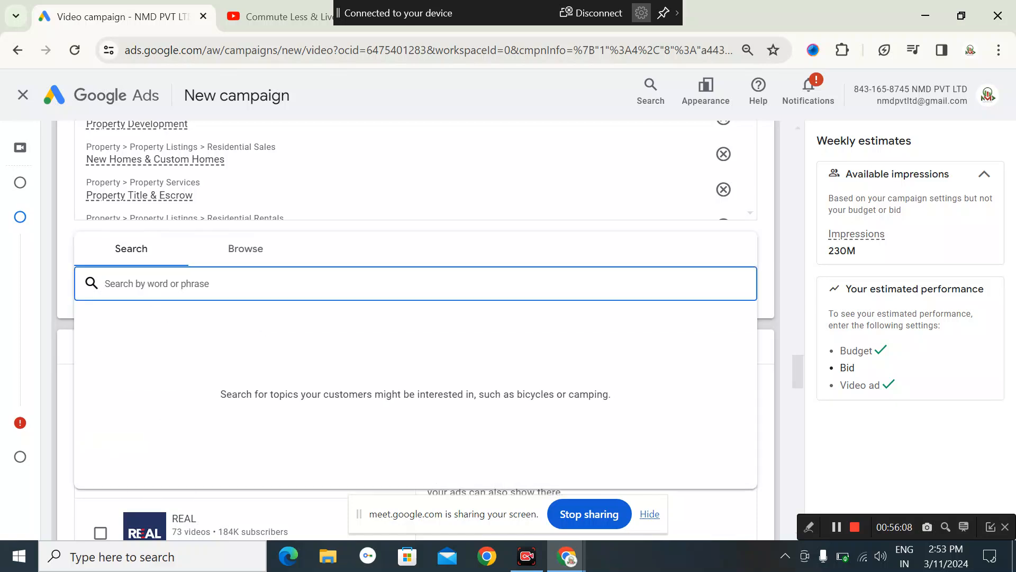
key("ctrl+v")
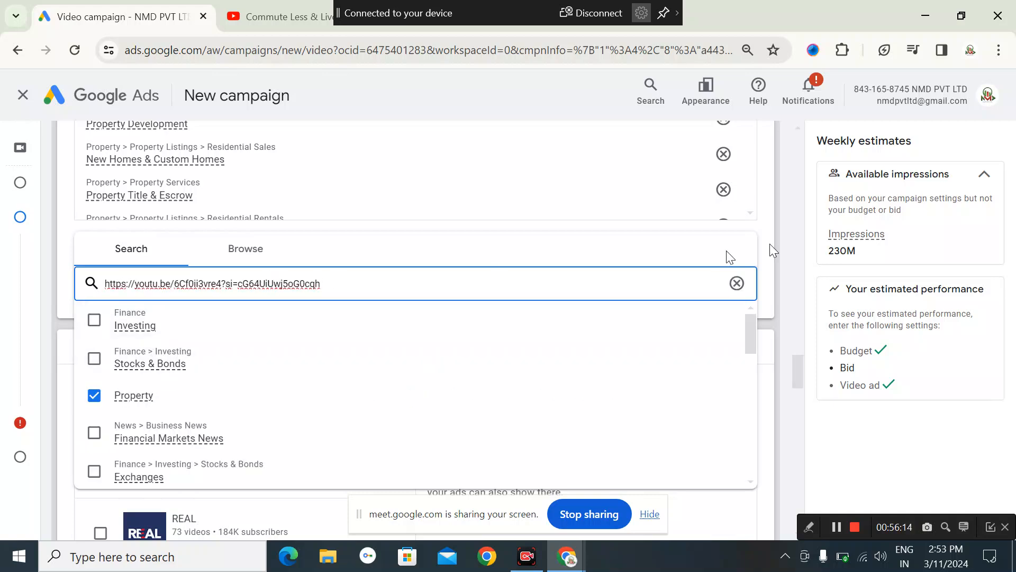
left_click(610, 221)
Examine the campaign page from the selected topics and placements down to the video ad setup and its preview.
scroll(468, 421, "down", 3)
scroll(370, 413, "down", 3)
scroll(354, 408, "up", 3)
scroll(602, 302, "up", 5)
scroll(638, 266, "up", 2)
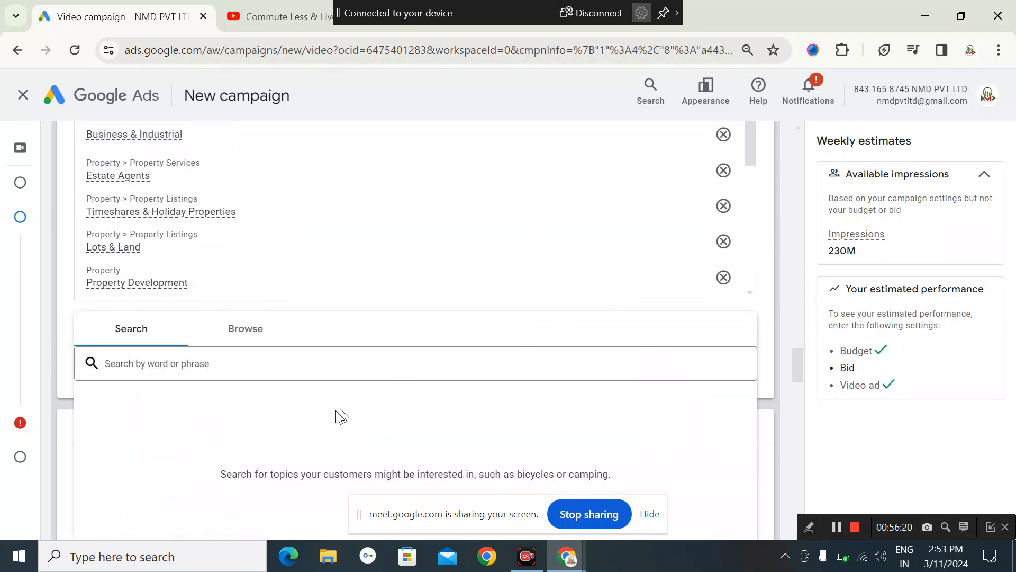
scroll(769, 415, "down", 9)
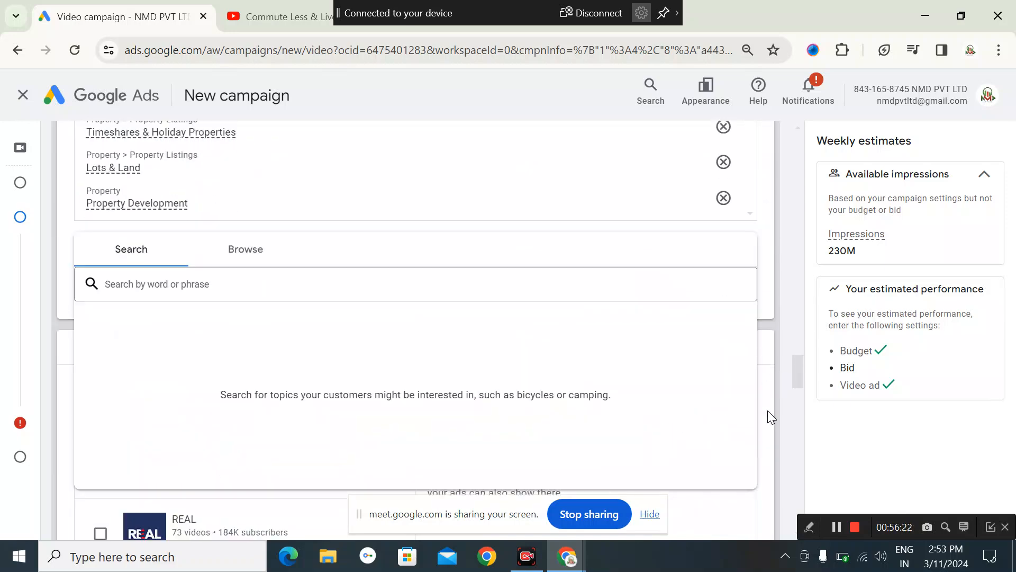
scroll(432, 399, "down", 2)
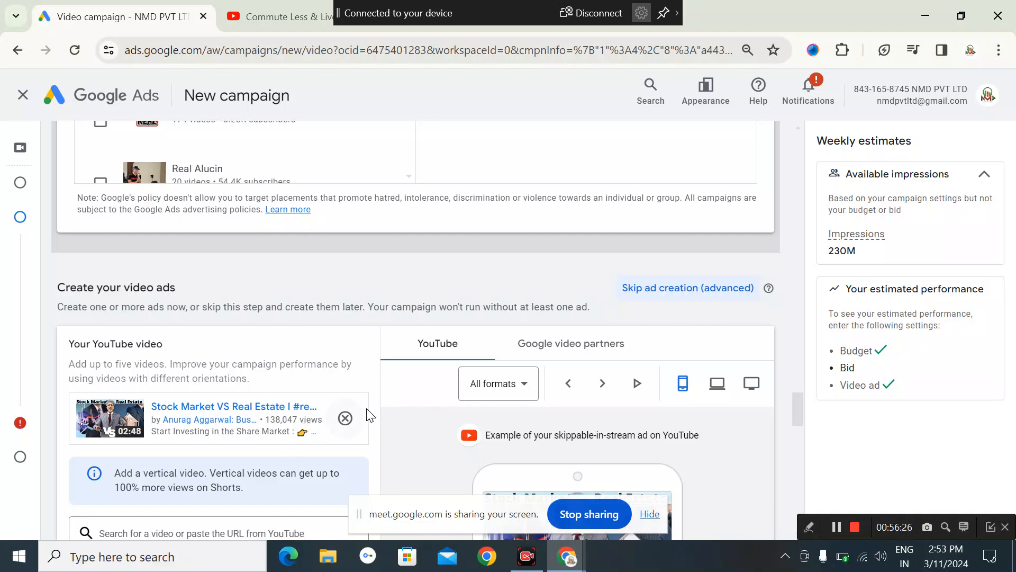
scroll(390, 401, "down", 2)
scroll(392, 395, "down", 2)
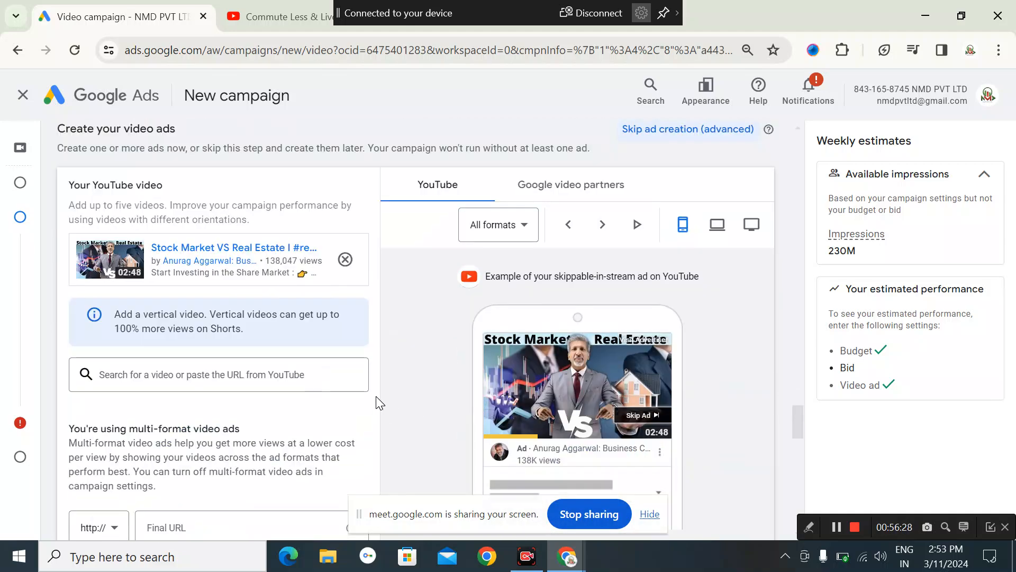
scroll(376, 396, "down", 4)
scroll(376, 396, "up", 6)
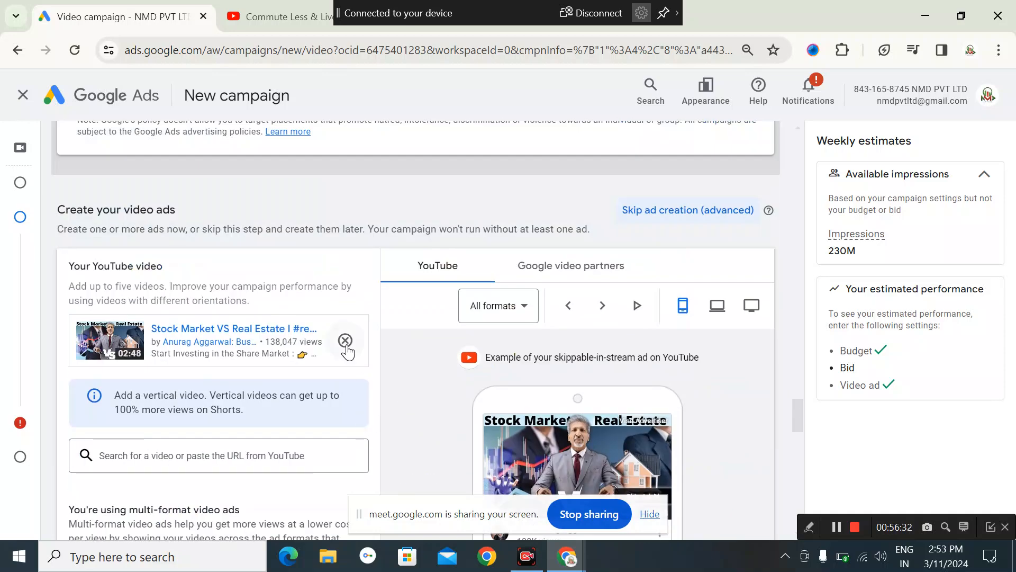
scroll(421, 344, "up", 2)
scroll(422, 349, "down", 4)
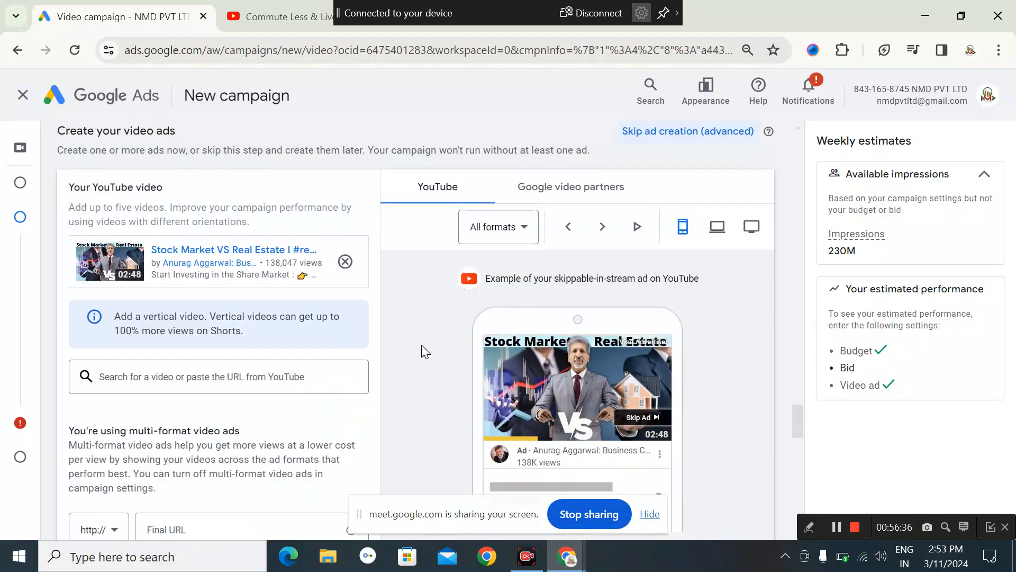
scroll(423, 352, "up", 6)
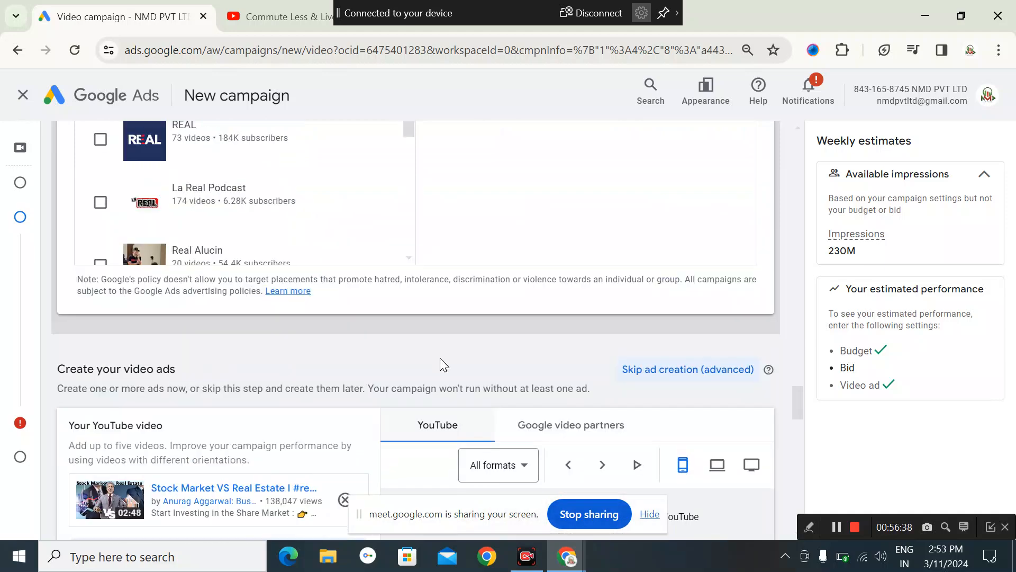
scroll(440, 359, "up", 6)
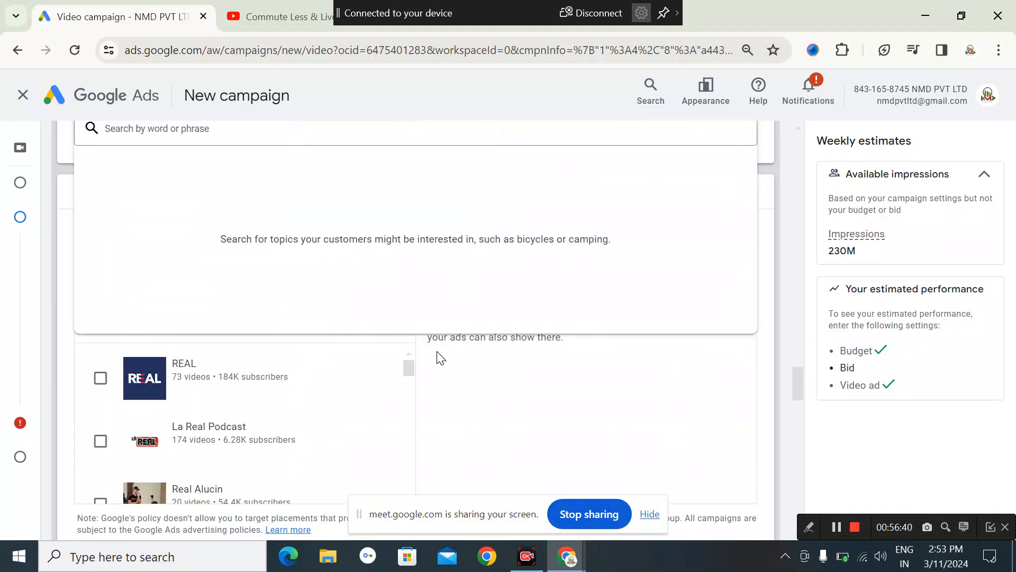
scroll(438, 359, "up", 4)
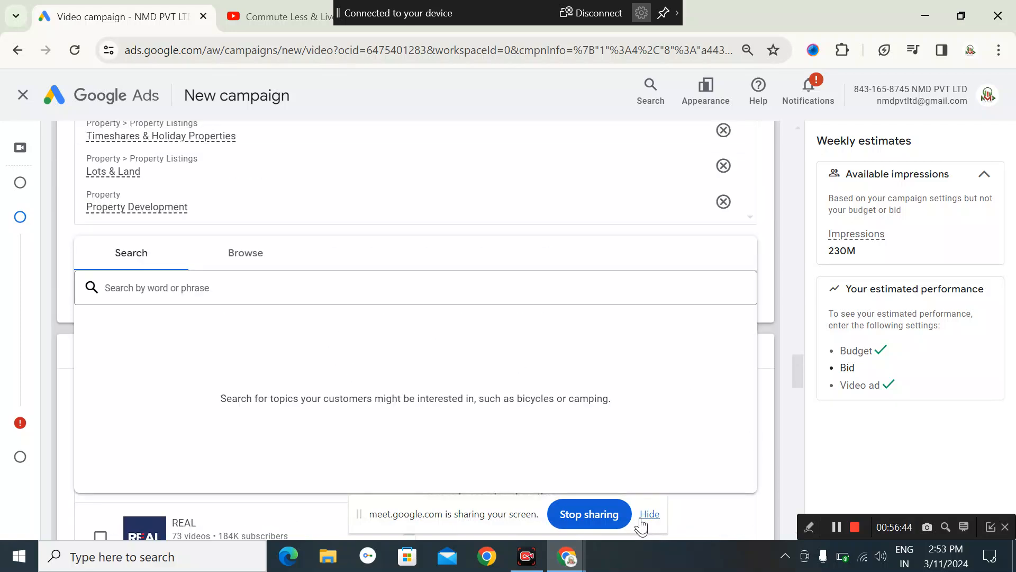
Close the topic search suggestions and check the YouTube channels category among the placement types for "real".
left_click(761, 450)
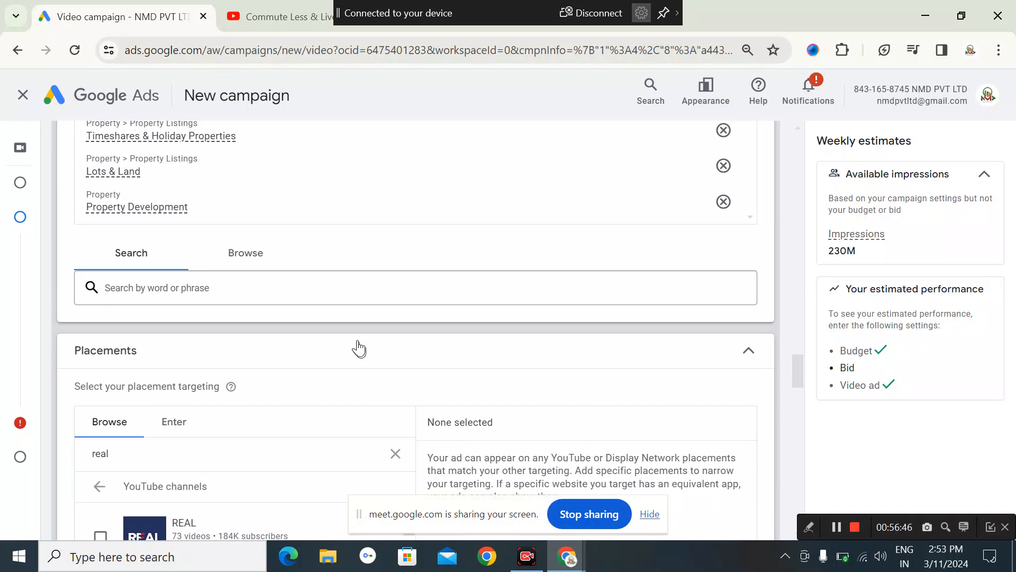
scroll(318, 403, "down", 1)
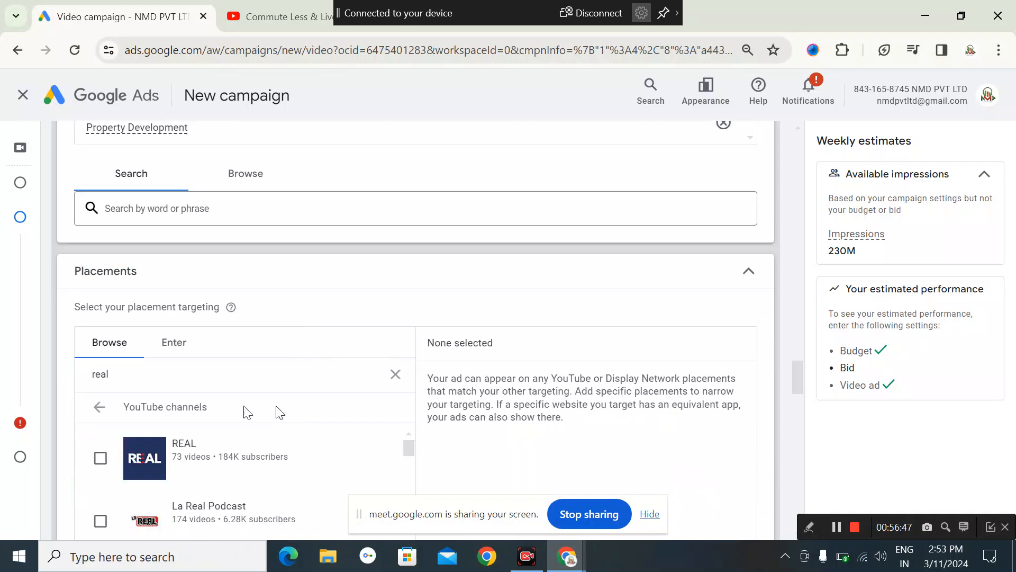
left_click(100, 411)
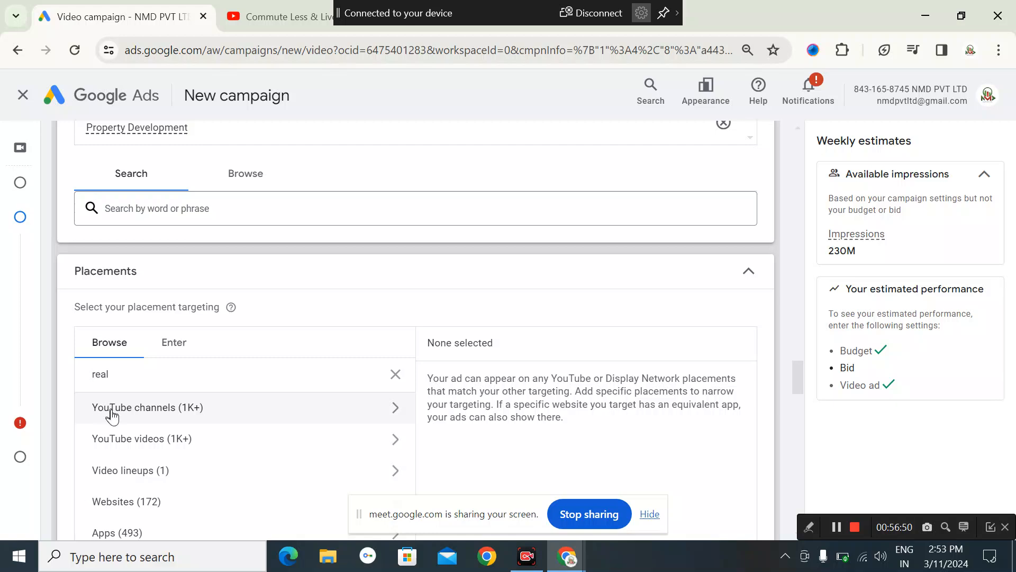
left_click(122, 418)
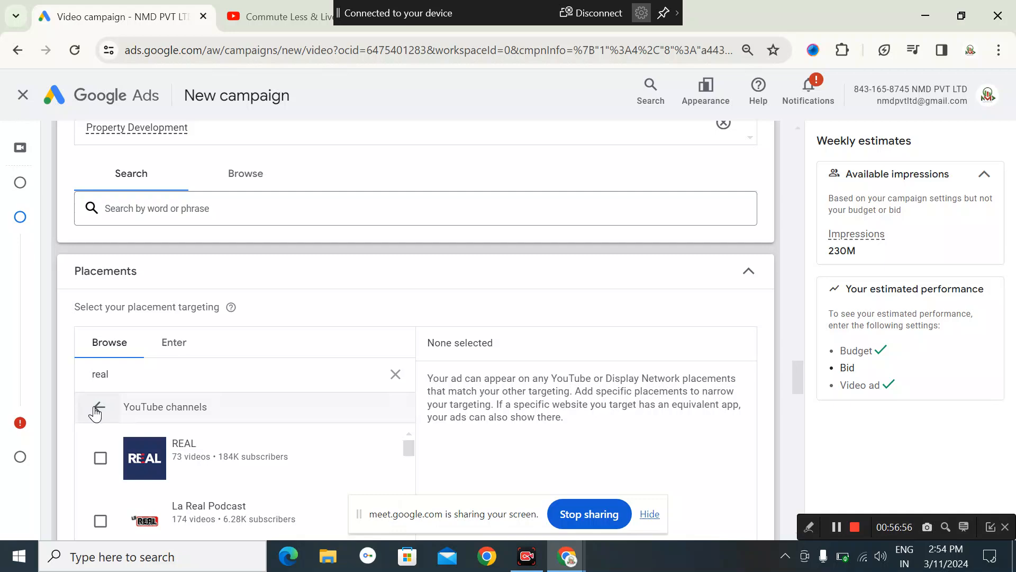
left_click(99, 409)
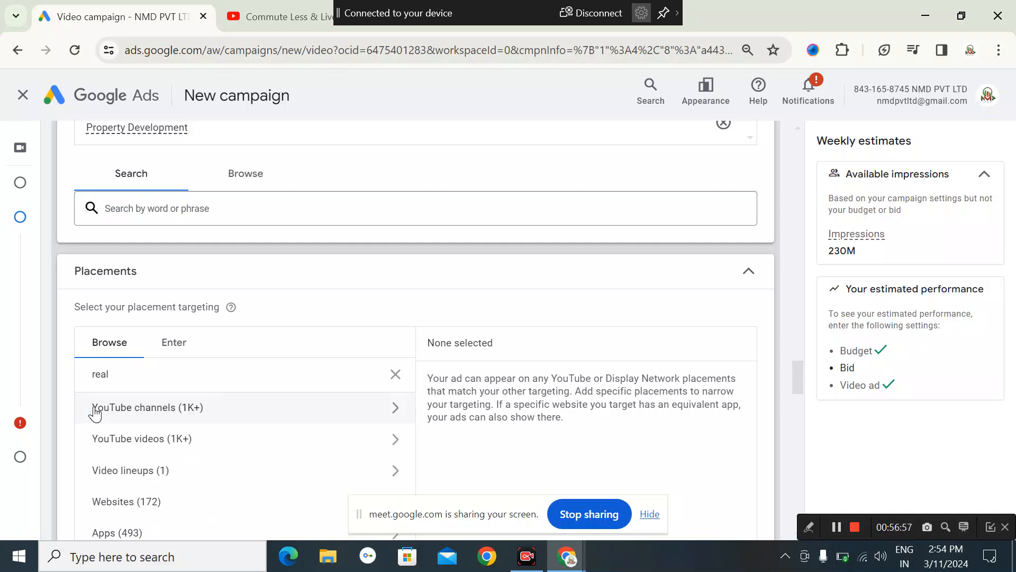
Open the YouTube videos placement category, dismiss the low-battery notice, and search the placements for "real estate".
left_click(140, 444)
scroll(142, 413, "down", 3)
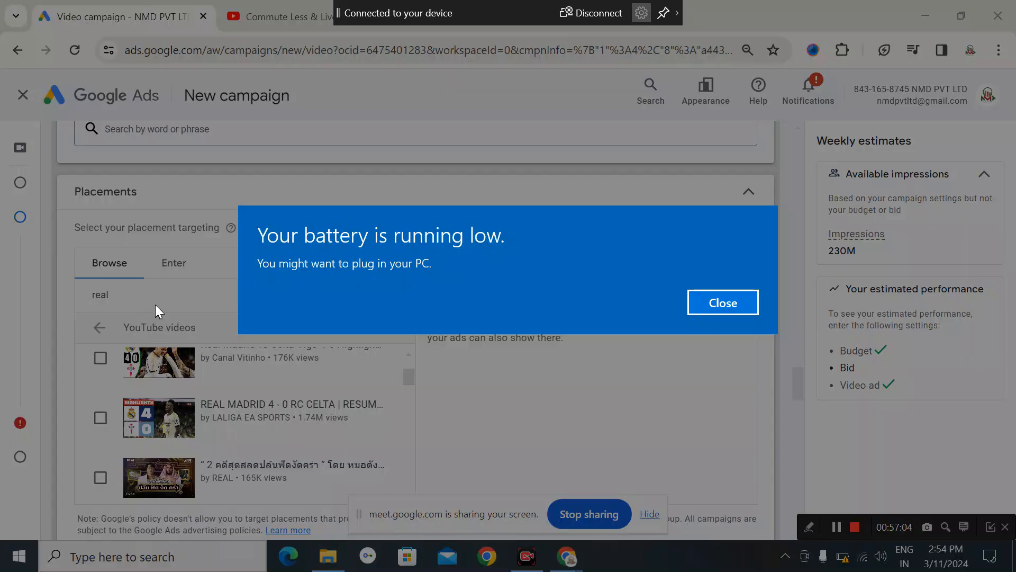
left_click(724, 308)
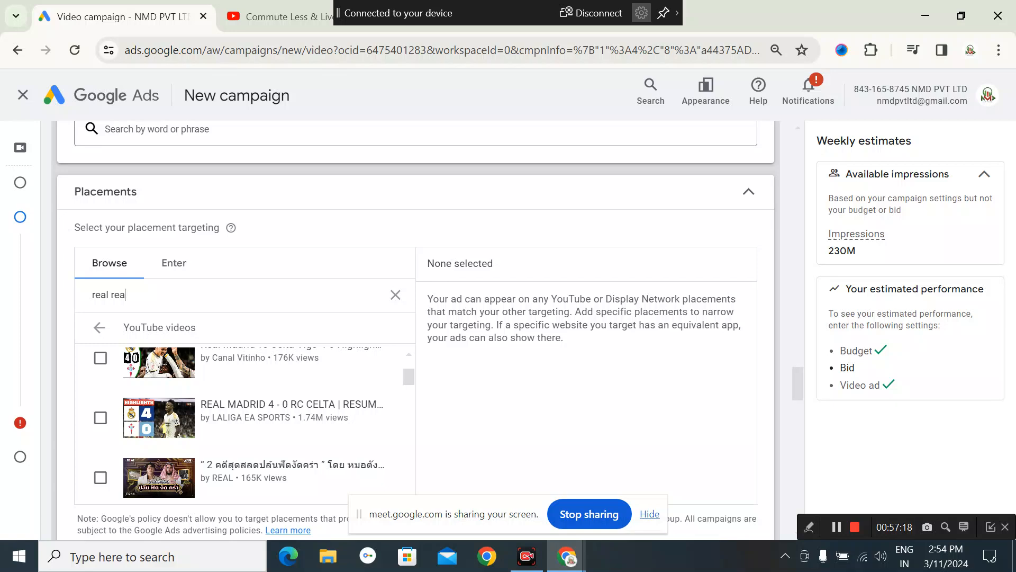
key("BackSpace")
key("BackSpace")
key("BackSpace")
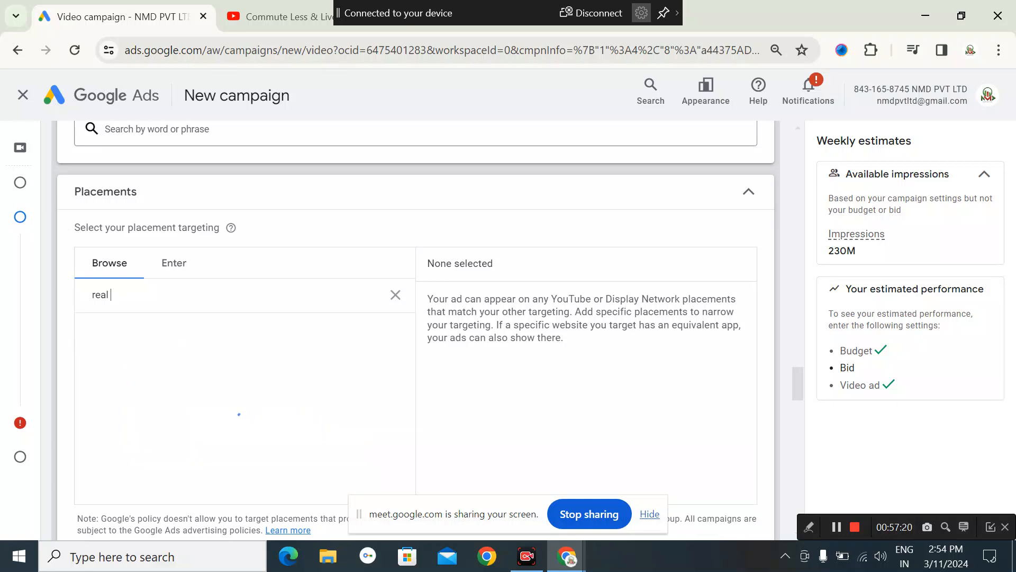
type("estate")
scroll(164, 445, "down", 2)
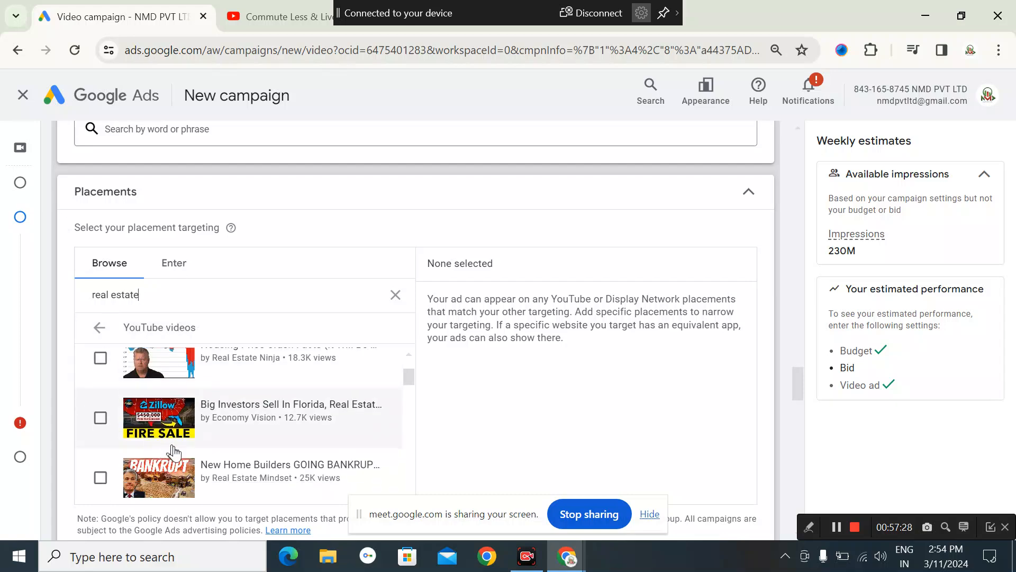
scroll(168, 456, "up", 2)
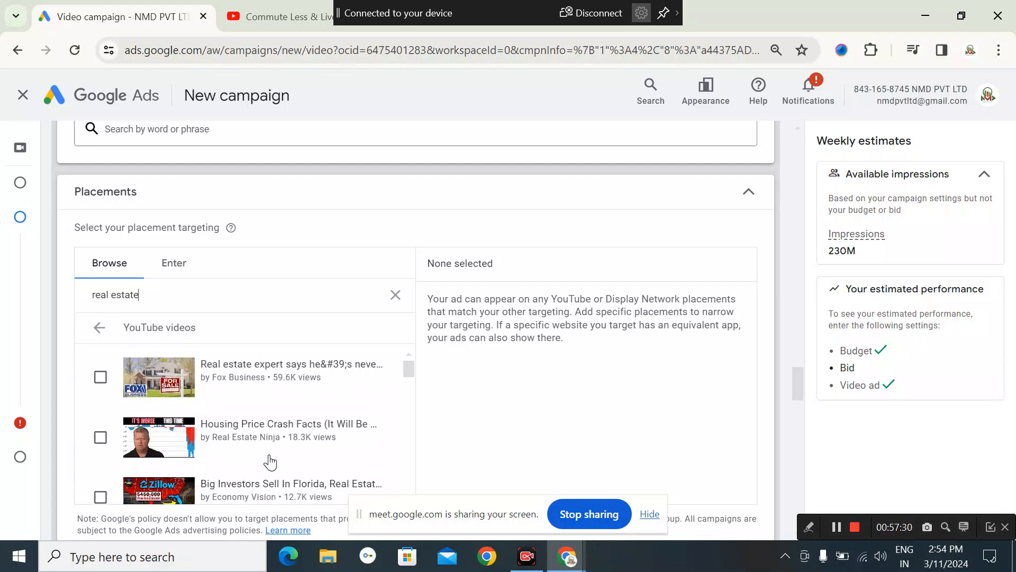
Add the YouTube videos "Real estate expert says he's never seen a housing market like this" and "Housing Price Crash Facts" as placements.
left_click(100, 377)
left_click(104, 441)
scroll(106, 445, "down", 4)
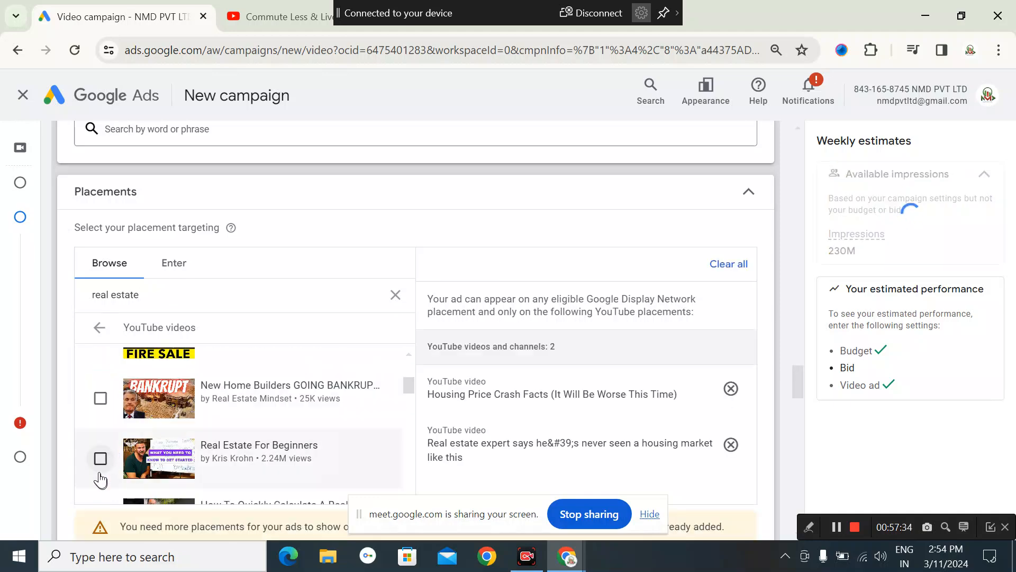
left_click(100, 459)
left_click(184, 269)
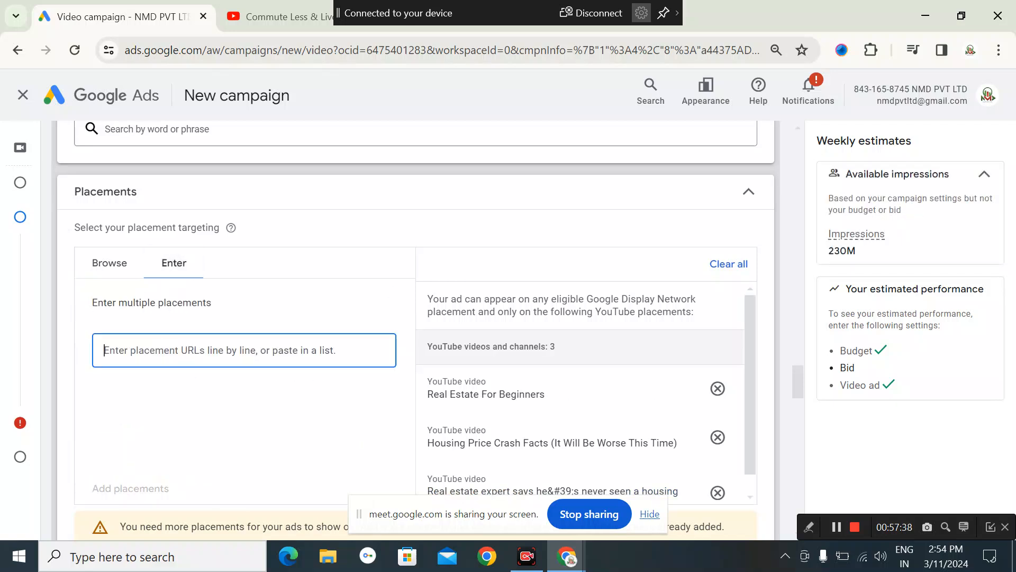
type("https://youtu.be/6Cf0ii3vre4?si=cG64UiUwj5oG0cqh")
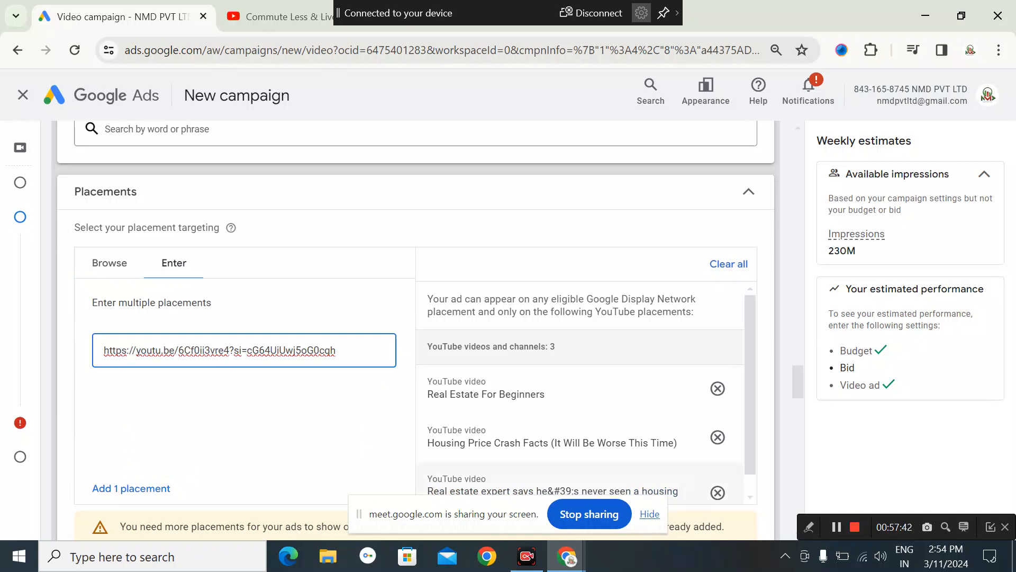
scroll(334, 455, "down", 3)
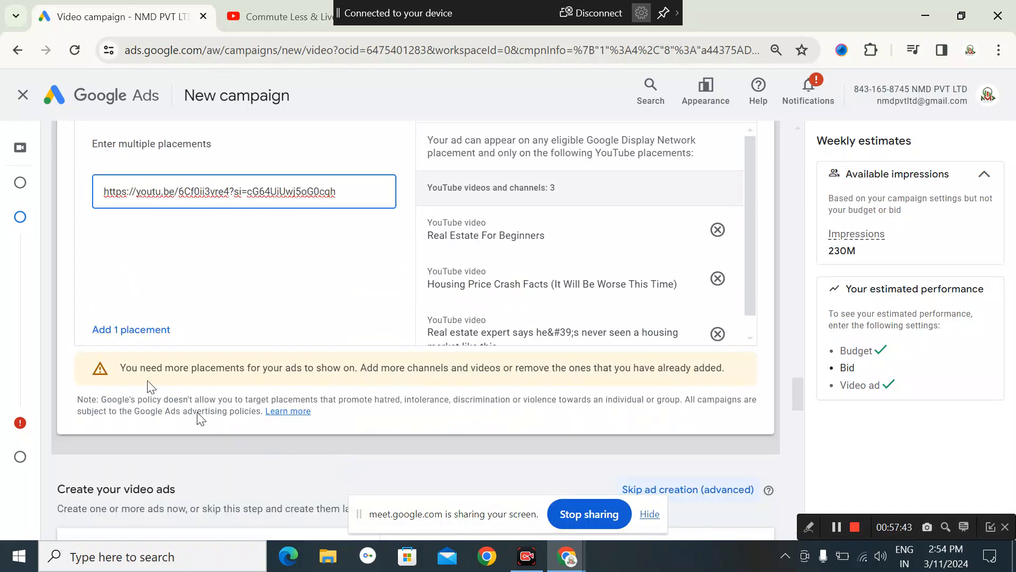
left_click(125, 330)
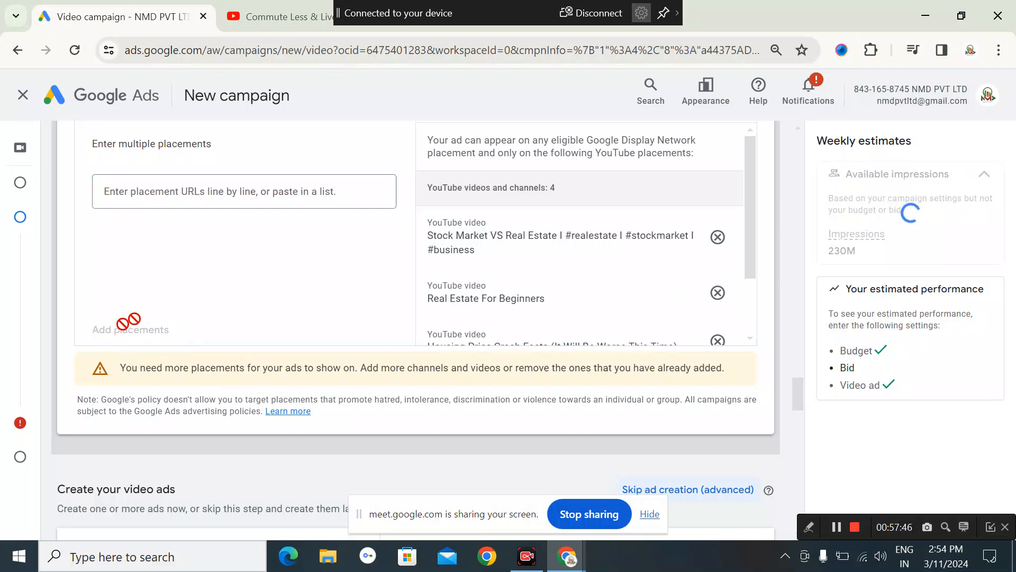
Go past the placements to the video ad form and open its final URL for editing.
scroll(647, 345, "down", 1)
scroll(647, 345, "up", 2)
scroll(523, 465, "down", 8)
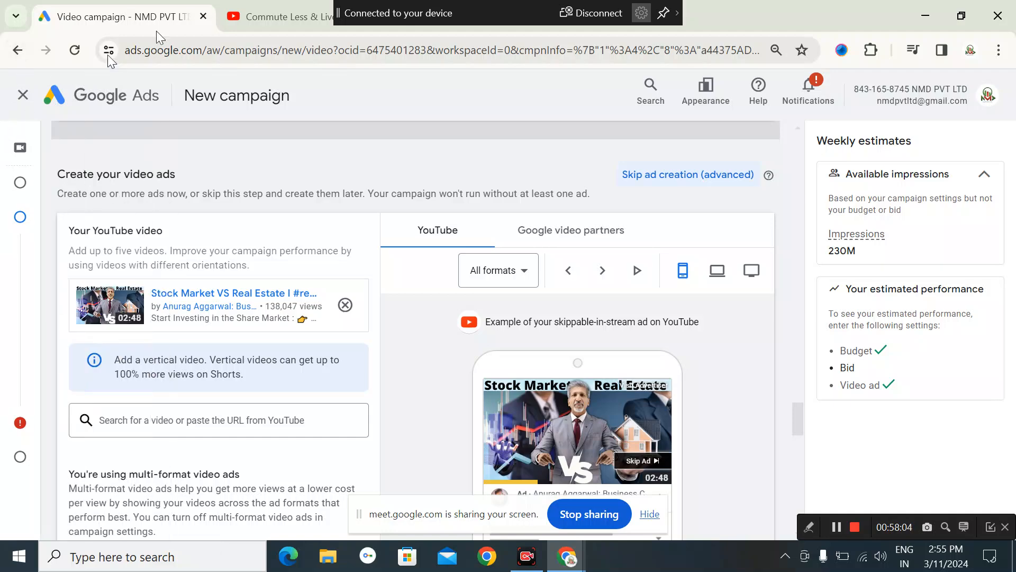
scroll(434, 366, "down", 4)
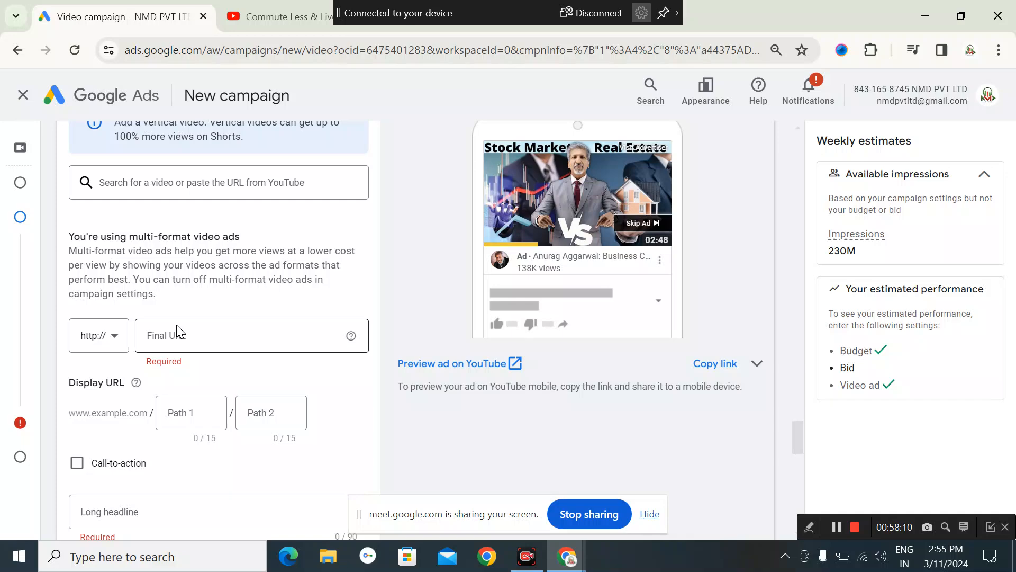
scroll(177, 325, "up", 2)
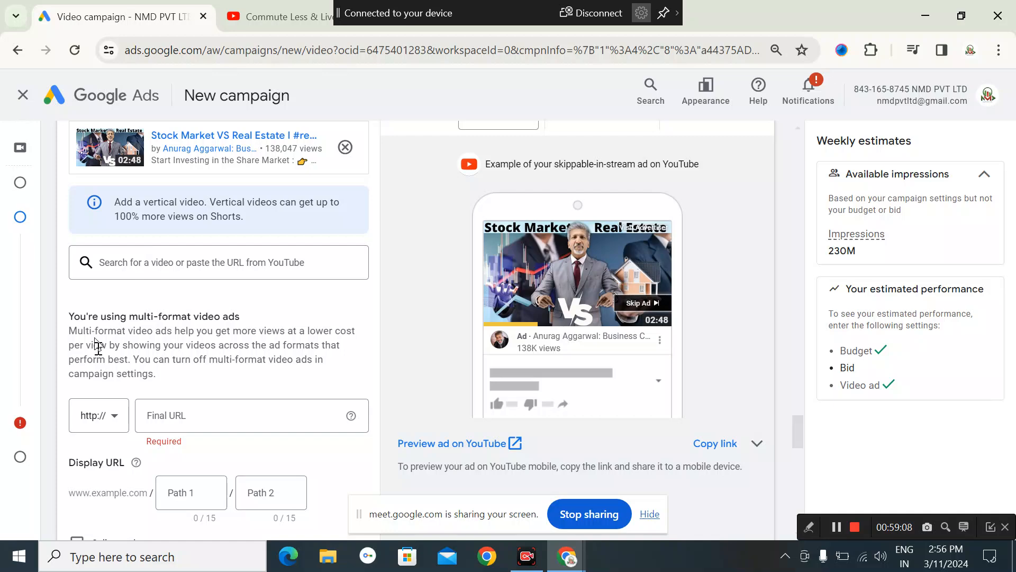
left_click(238, 415)
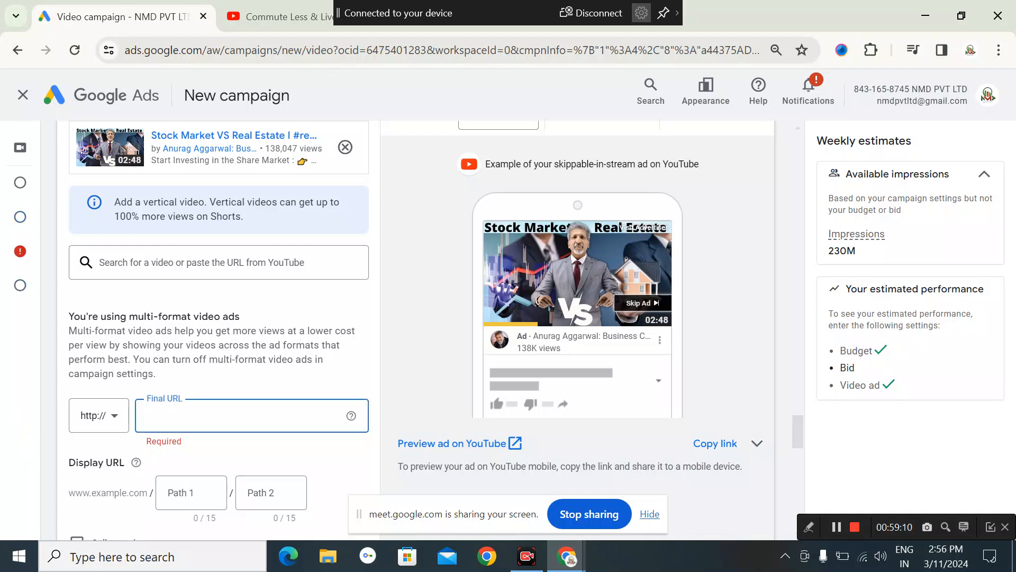
Move the YouTube video page into its own browser window and search Google for "kolte patil" in a new tab there.
left_click(289, 18)
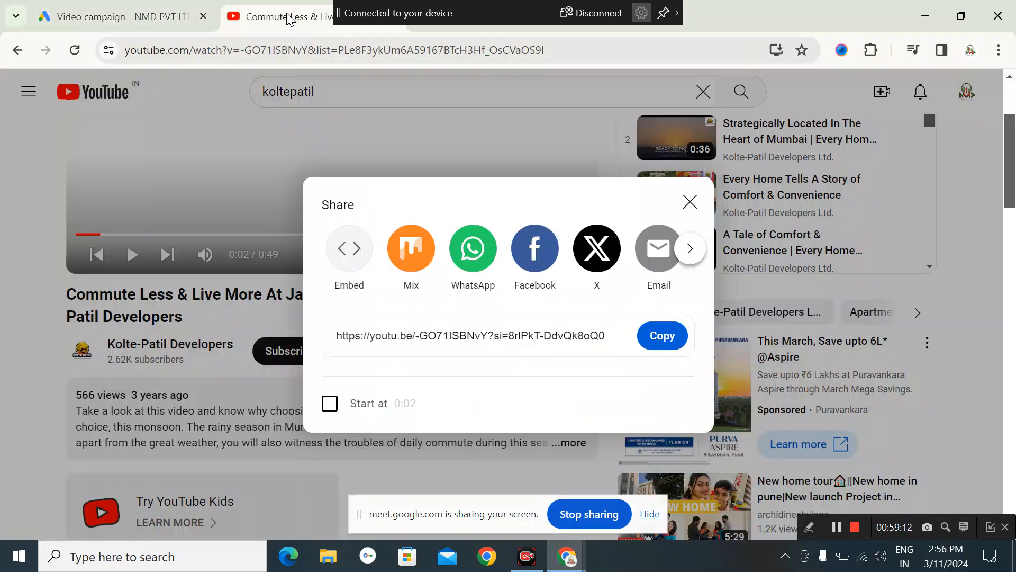
left_click_drag(289, 18, 269, 122)
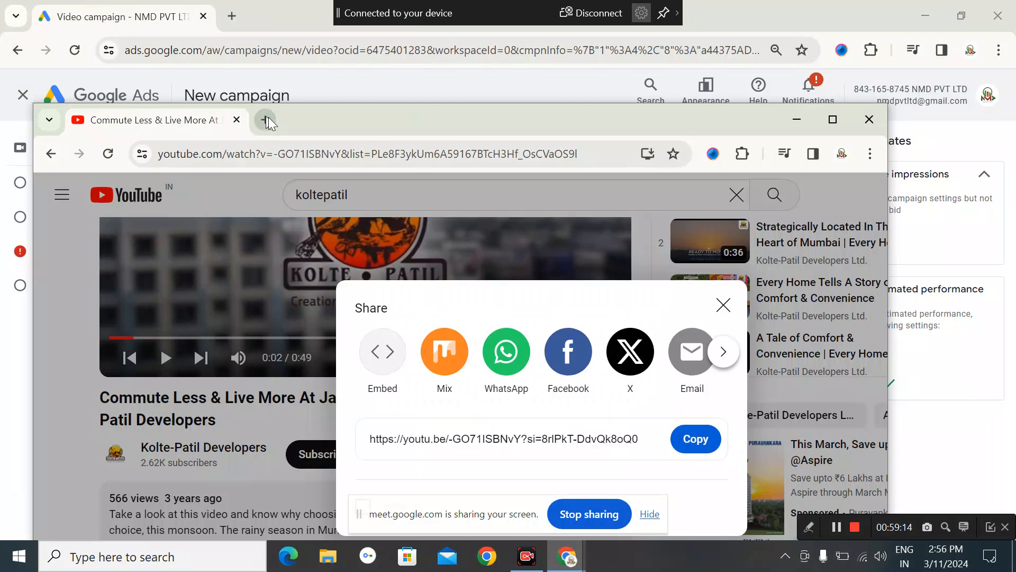
left_click(269, 120)
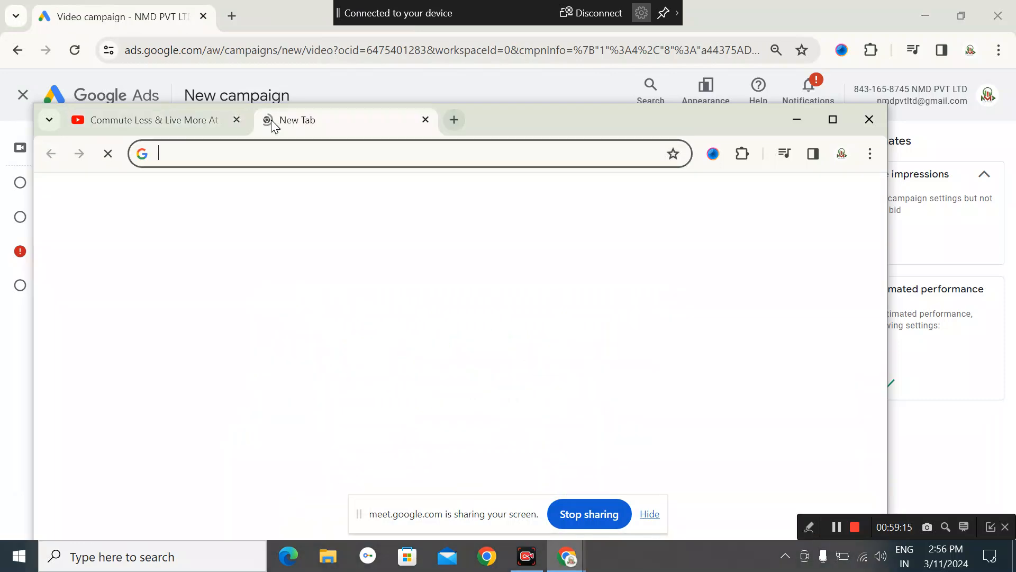
left_click(237, 157)
type("kol")
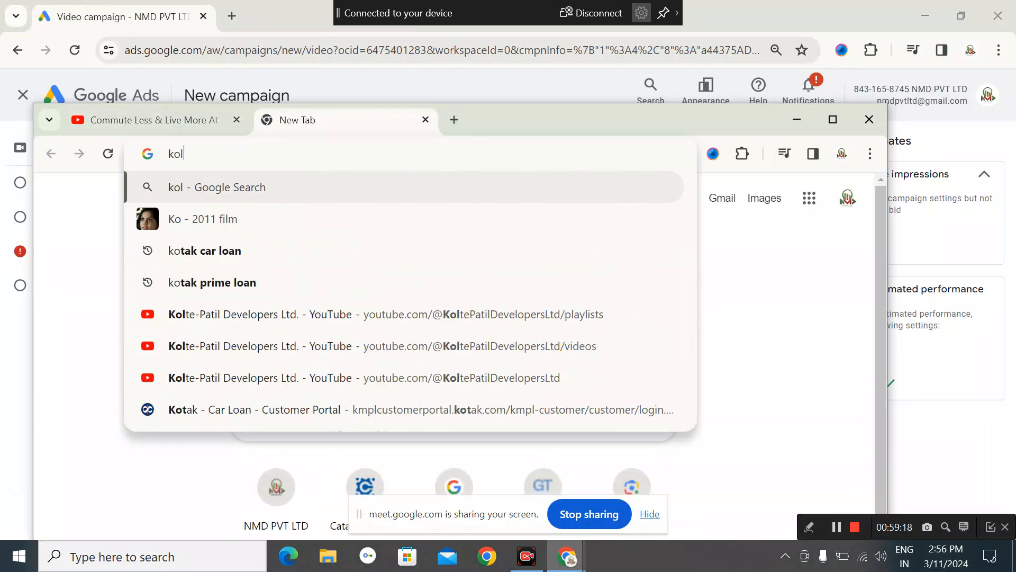
type("te")
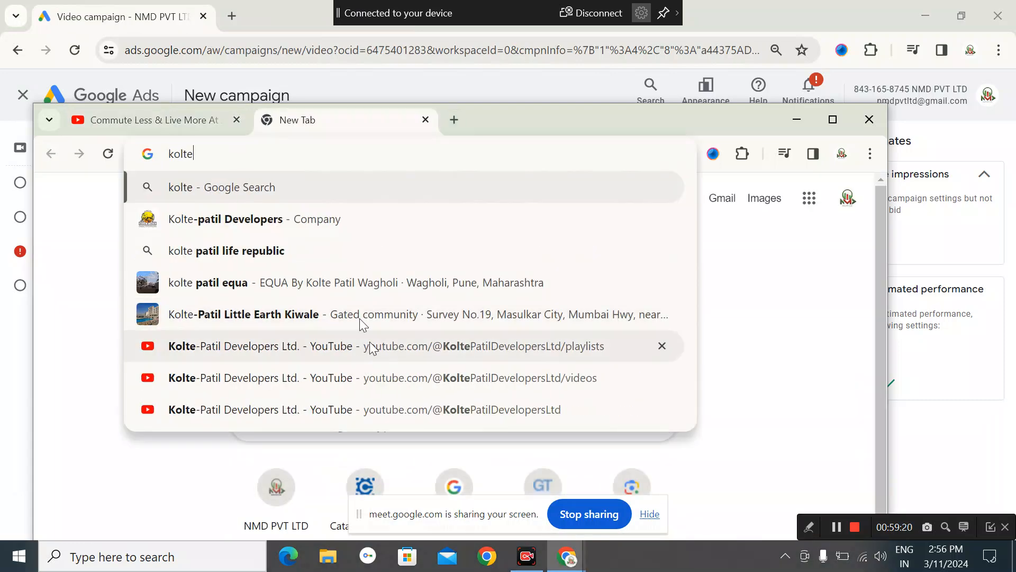
left_click(256, 214)
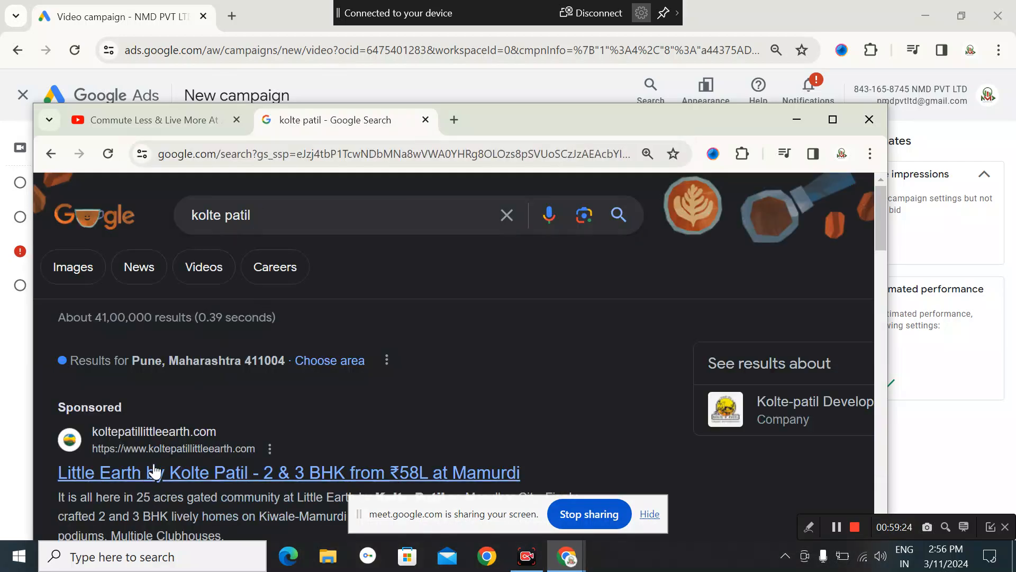
Open the developer's own website, koltepatil.com, from the search results and select its full web address.
scroll(143, 474, "down", 3)
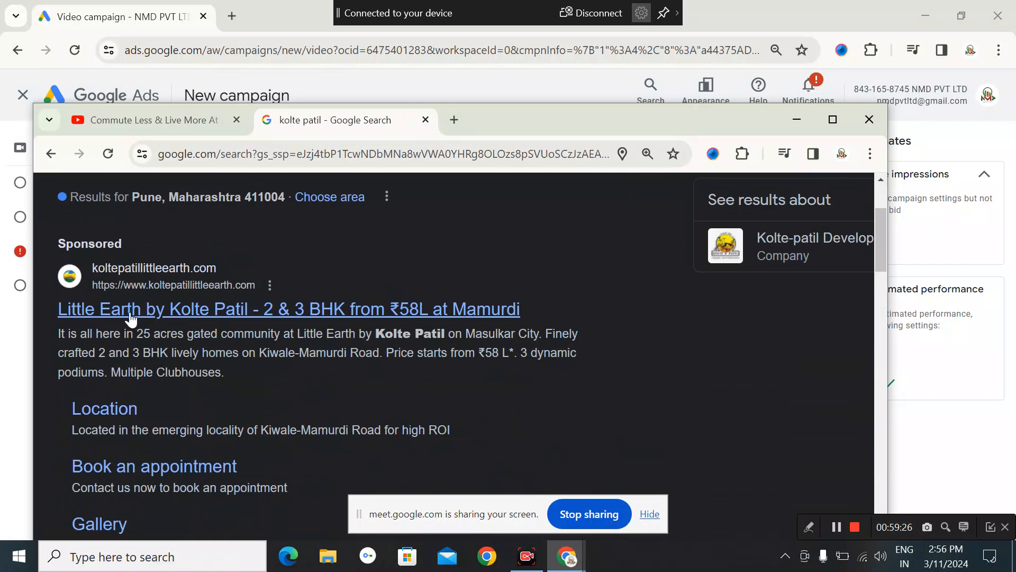
scroll(159, 371, "down", 5)
left_click(141, 437)
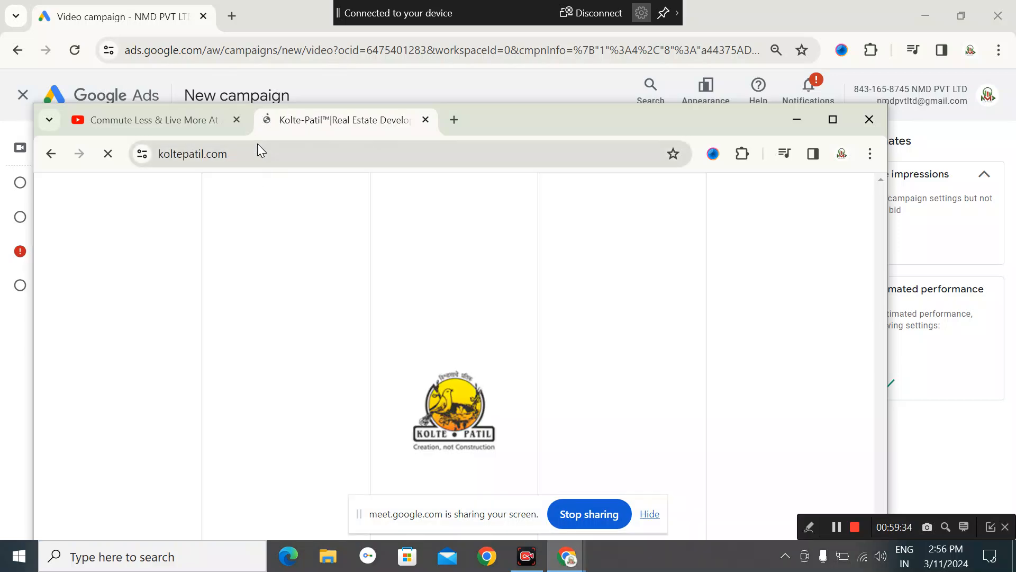
double_click(252, 152)
left_click(249, 151)
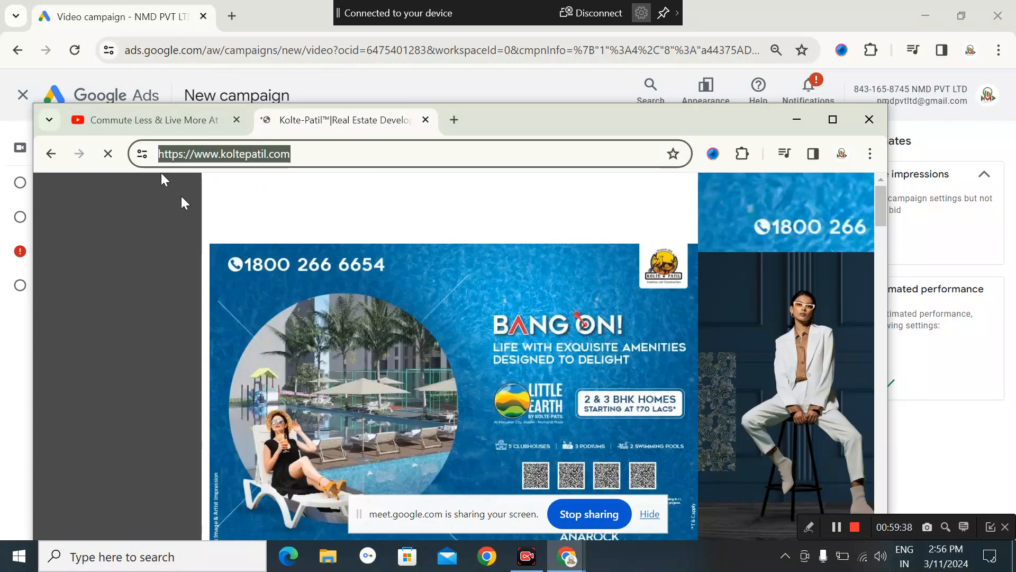
left_click(566, 561)
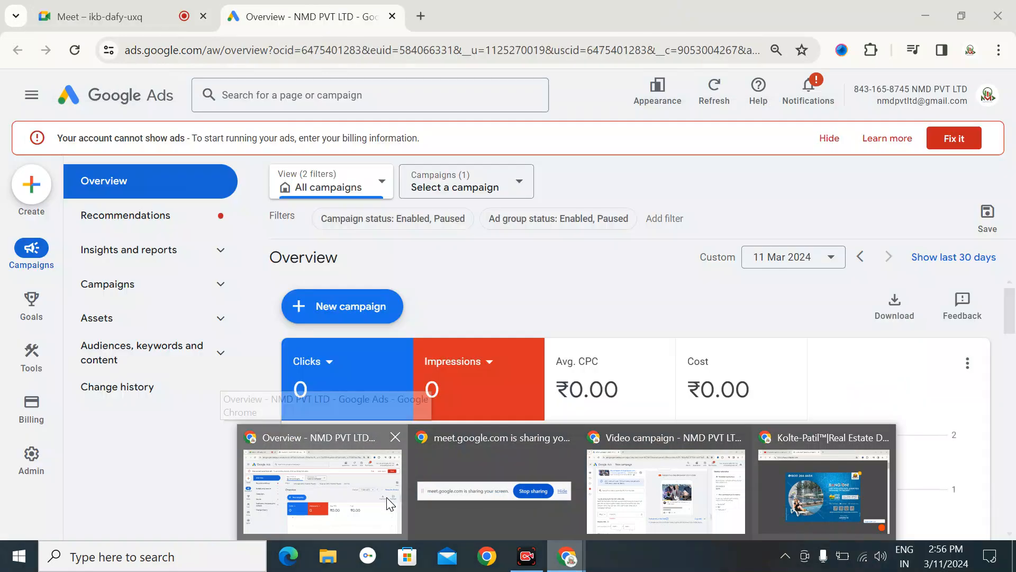
left_click(390, 502)
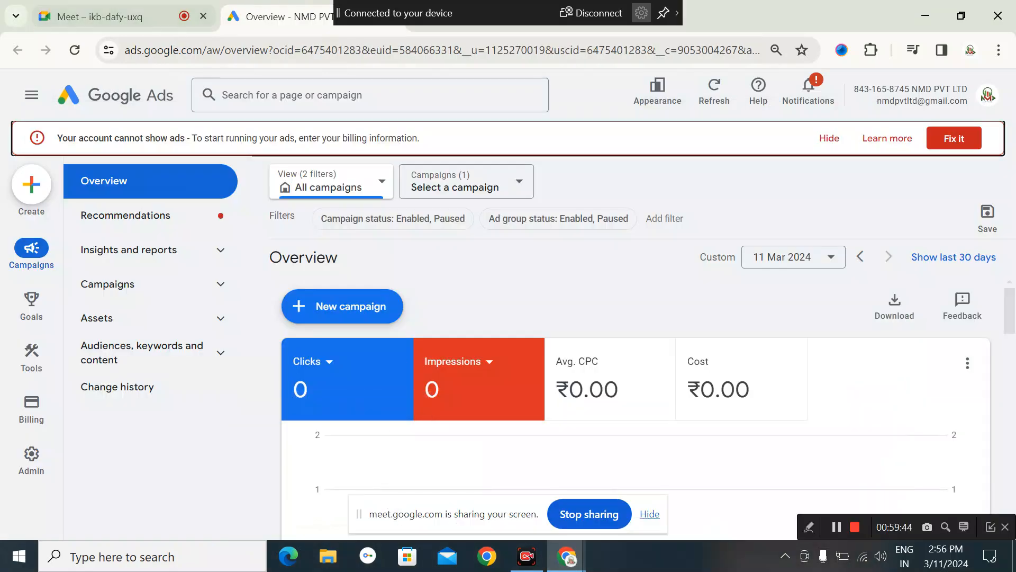
mouse_move(568, 556)
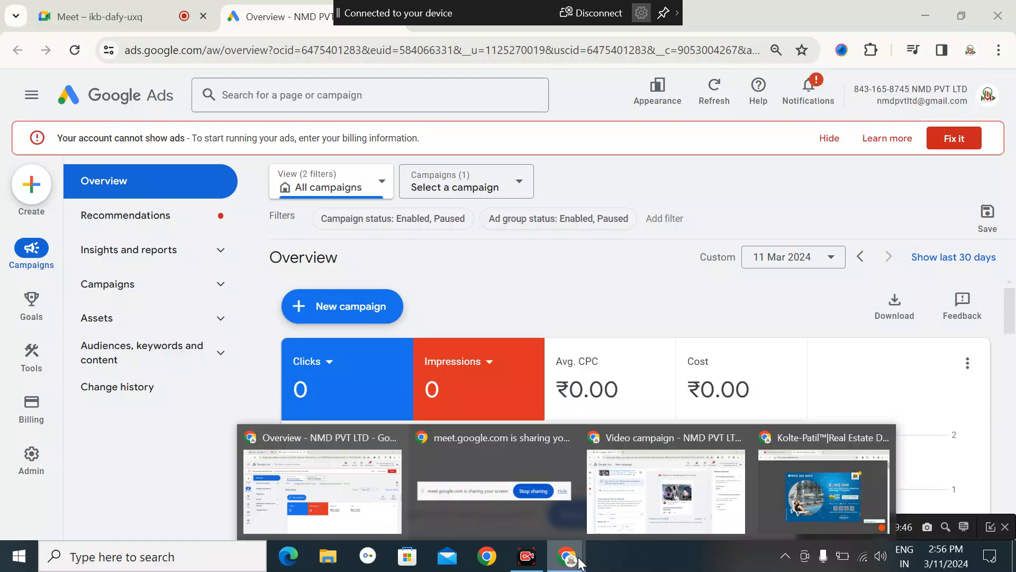
left_click(611, 523)
left_click(164, 413)
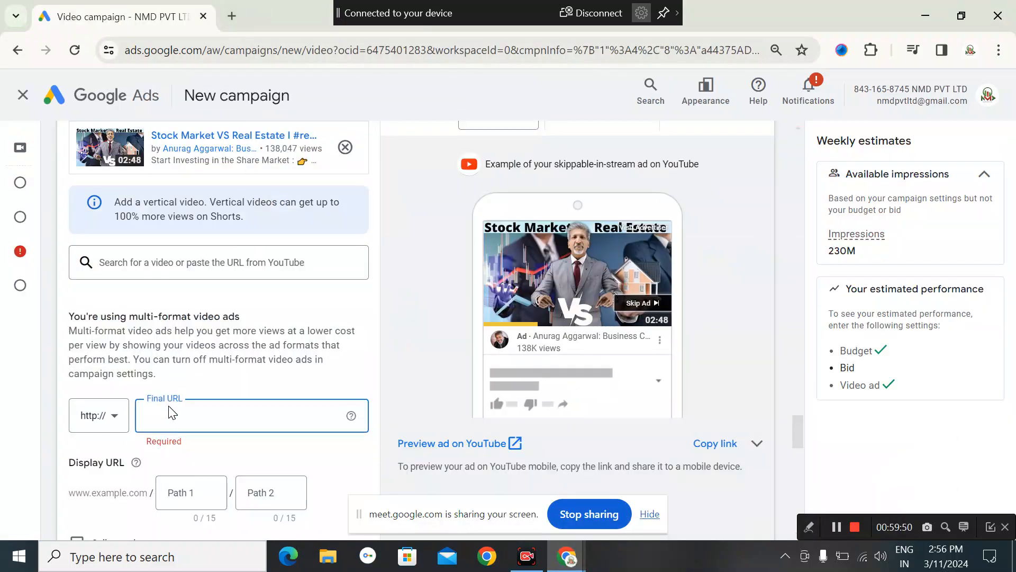
type("www.soltepatil.com/")
Set the ad's display URL paths to "2bhk" and "flats".
scroll(171, 411, "down", 3)
left_click(183, 332)
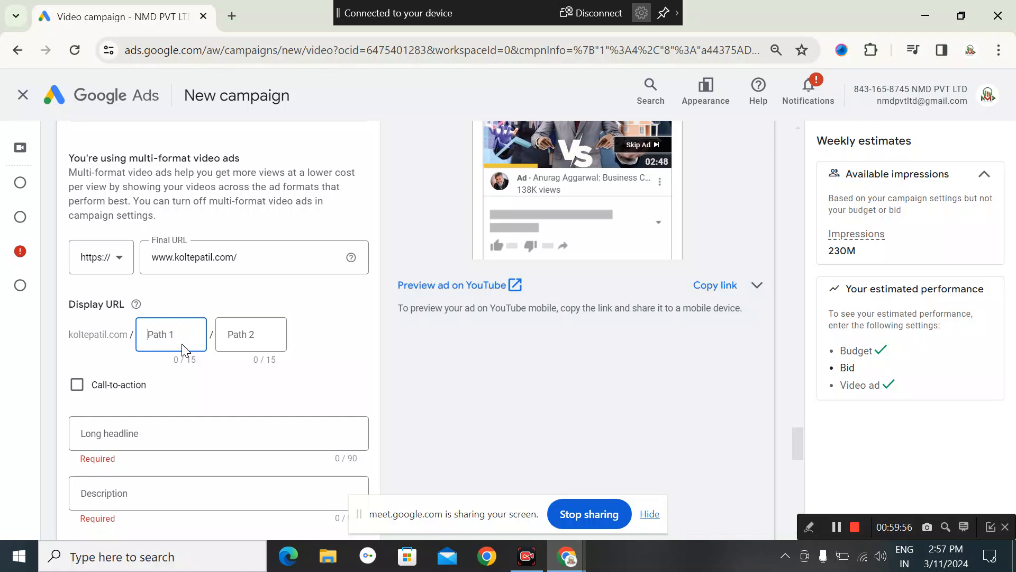
type("2bhk")
left_click(226, 345)
type("flats")
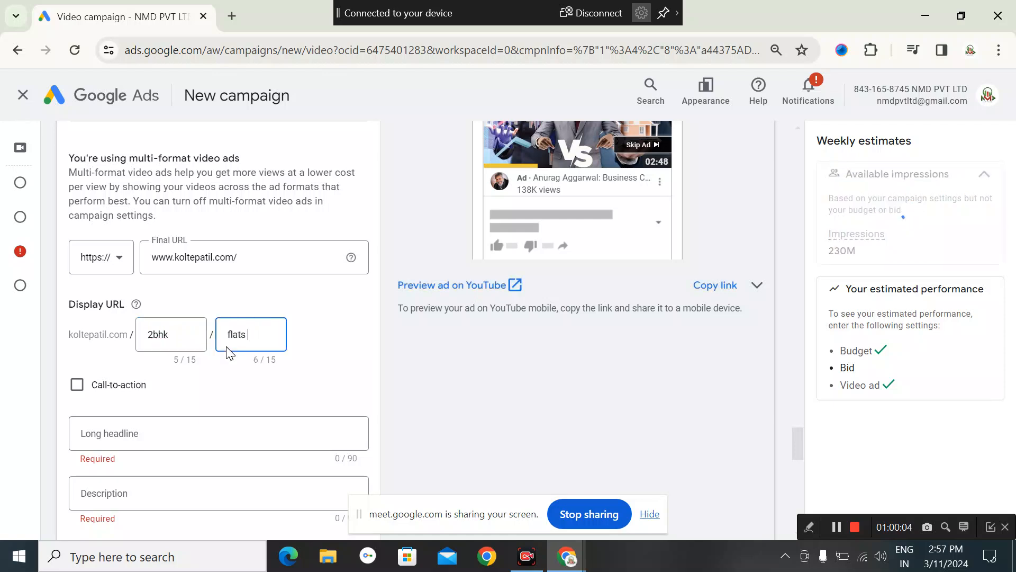
Enable the ad's call-to-action with the text "Book now" and choose the suggested headline "Real Estate Developers".
left_click(77, 384)
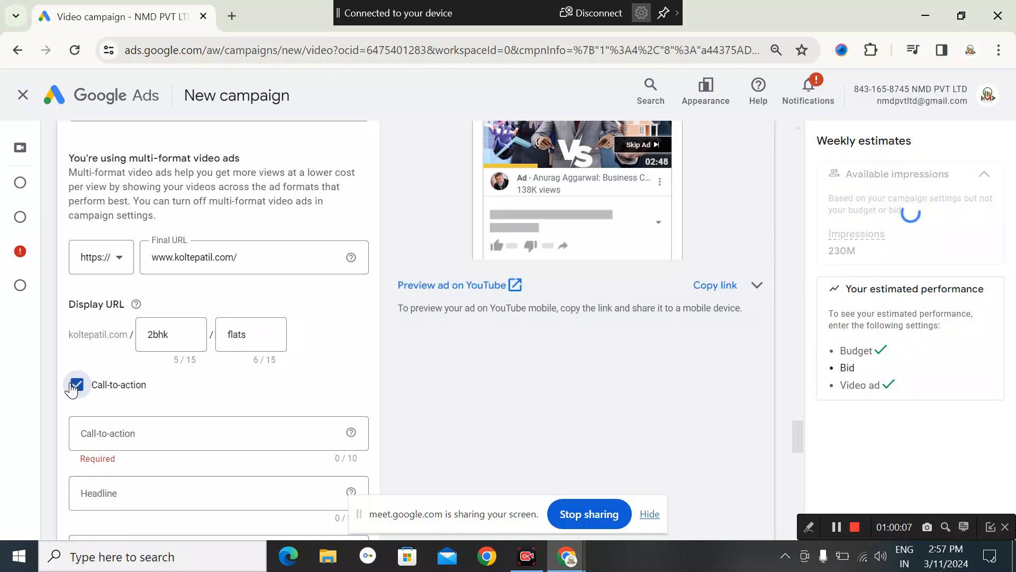
left_click(112, 433)
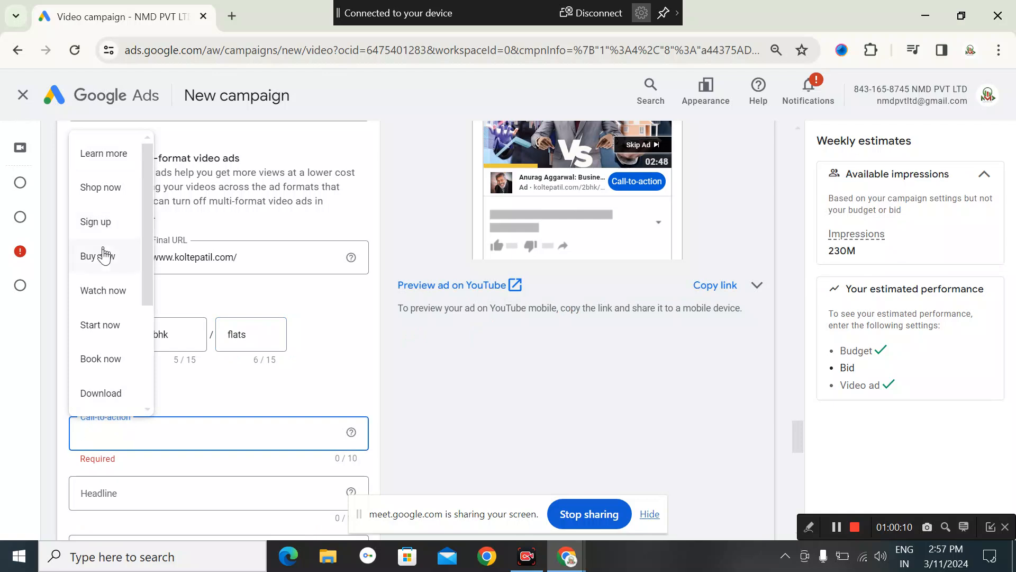
left_click(101, 359)
scroll(113, 387, "down", 5)
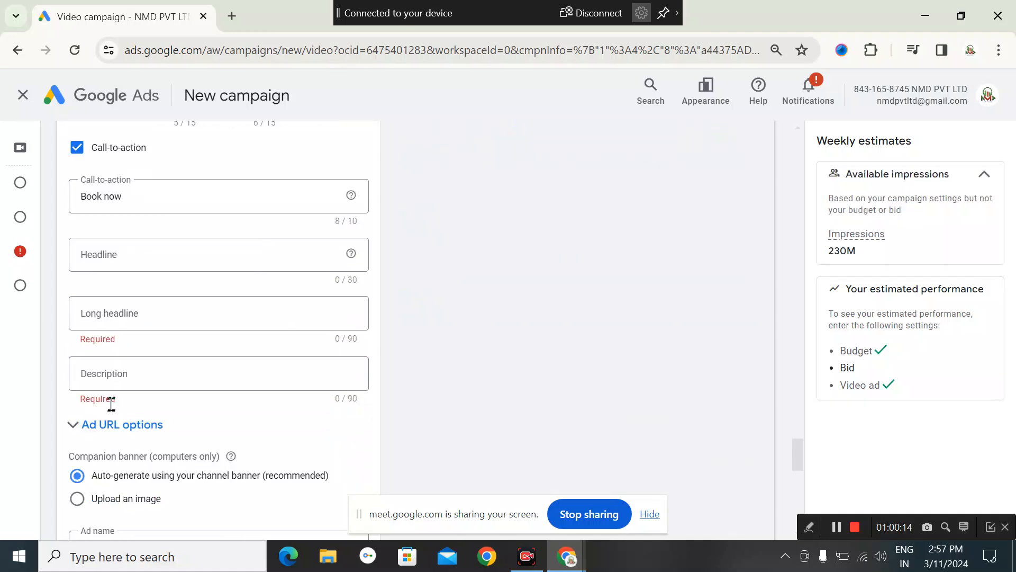
left_click(139, 267)
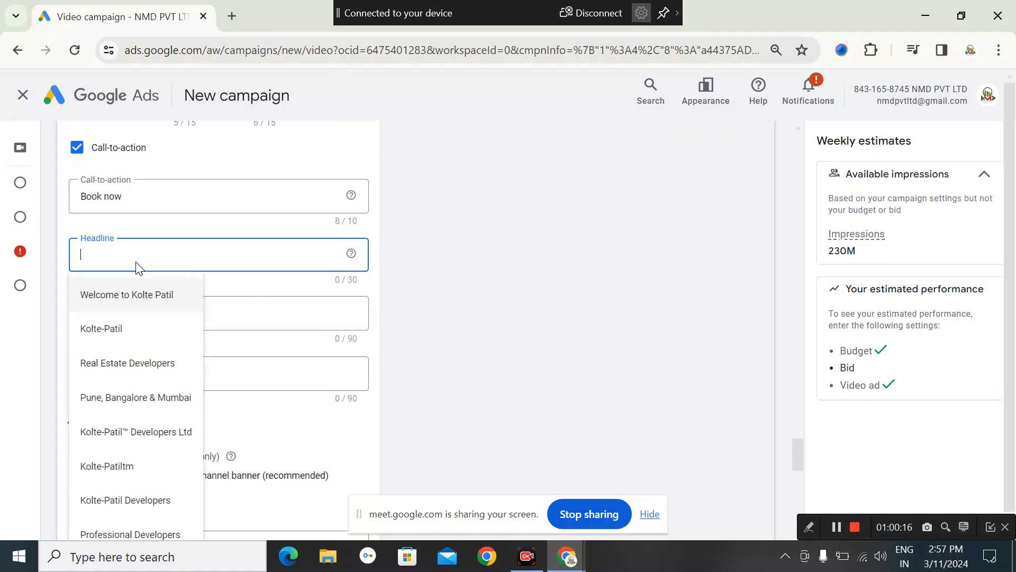
left_click(120, 381)
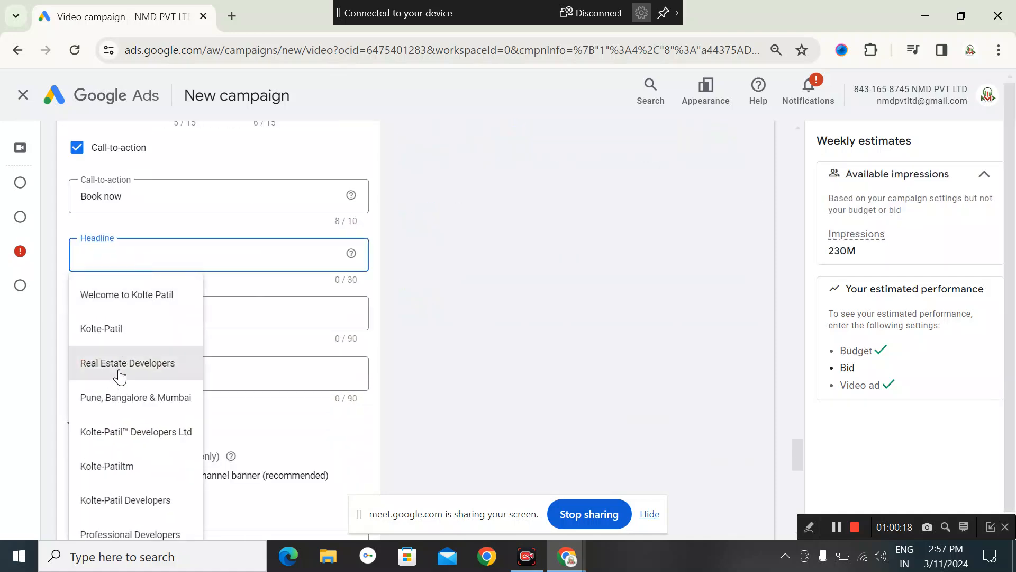
Enter "2 Bhk & 3Bhk Residential flats" as the ad's long headline.
left_click(139, 323)
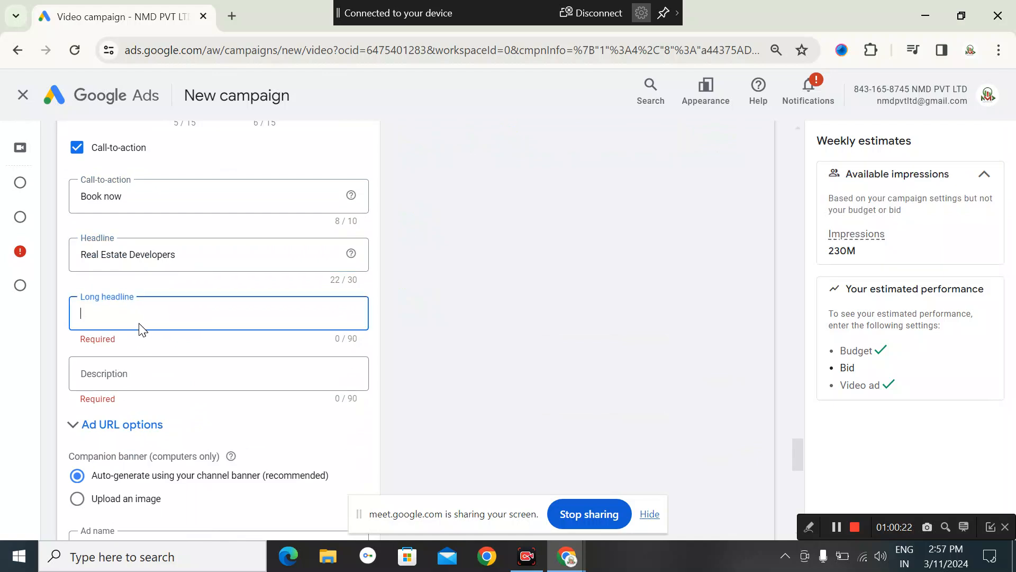
type("2")
key("BackSpace")
type("2 Bh")
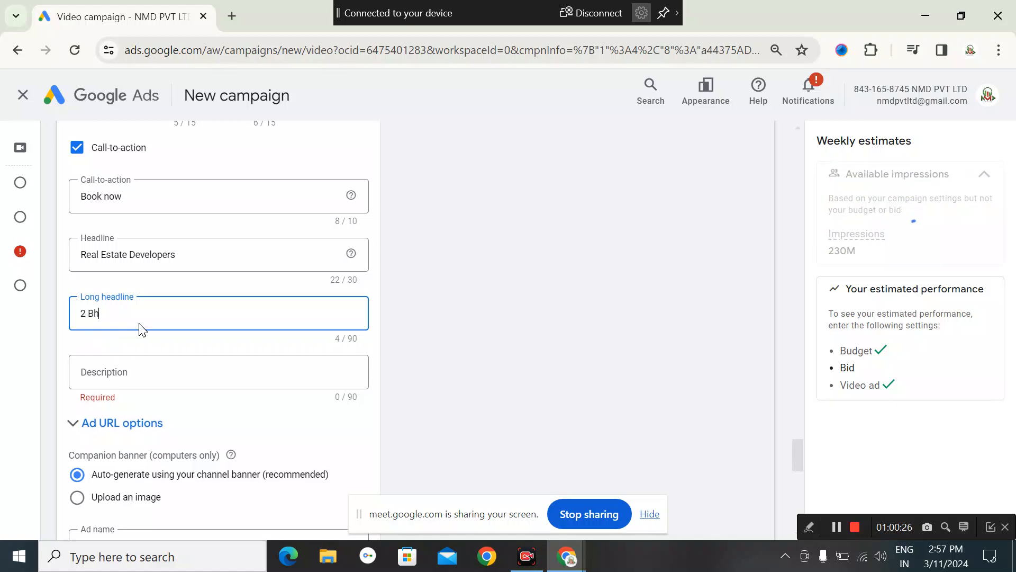
type("k & # Bhk")
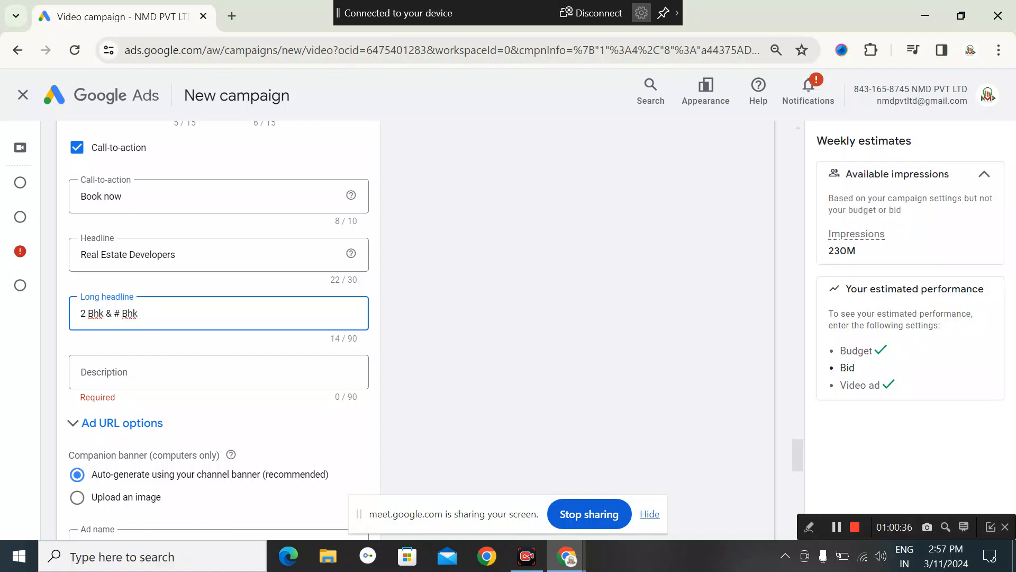
key("BackSpace")
key("BackSpace")
type("3")
left_click(146, 315)
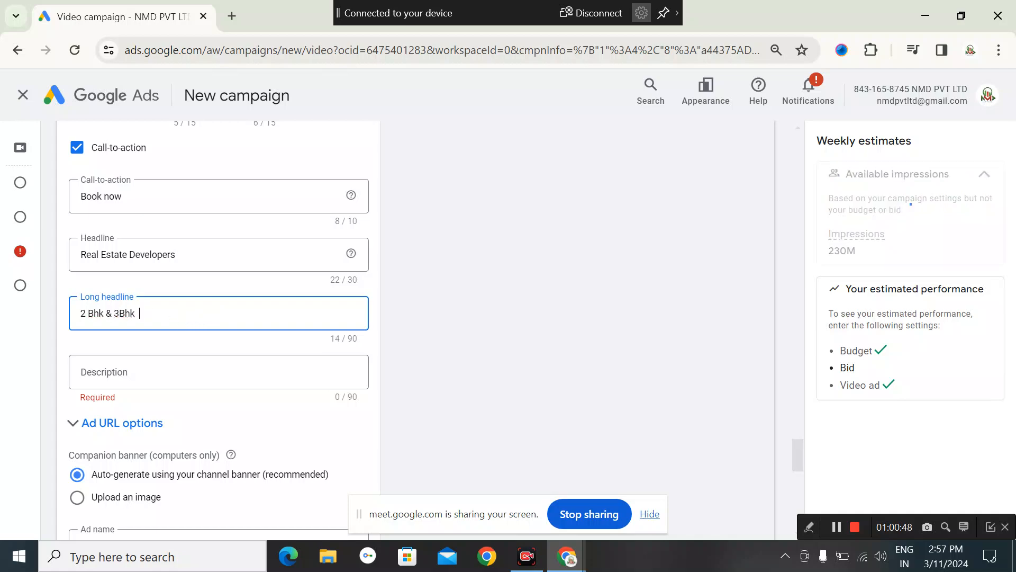
type("Residential flats")
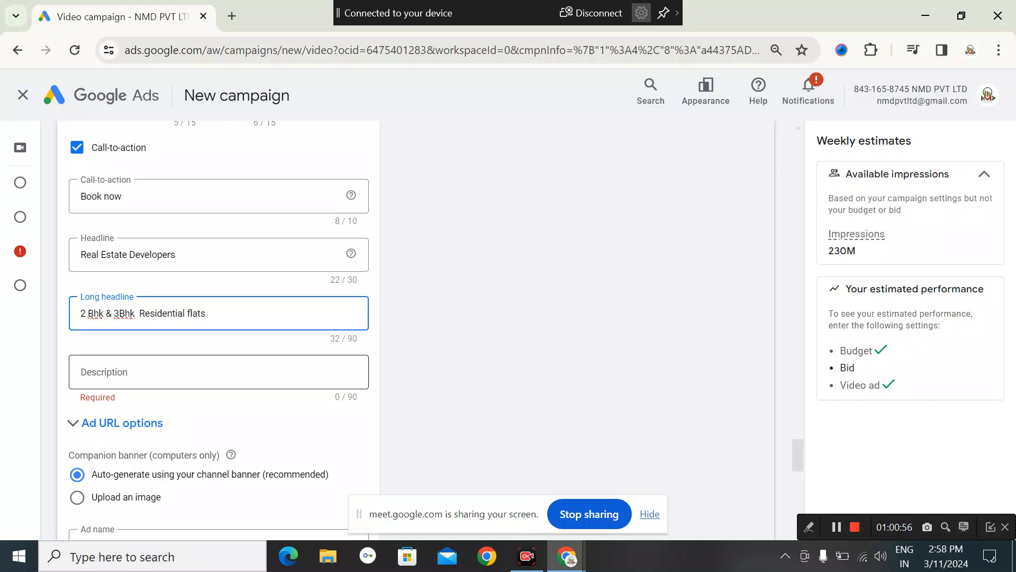
Use the suggested text "Kolte-Patil™ | Real Estate Developers - Pune, Bangalore & Mumbai" as the ad's description.
left_click(158, 370)
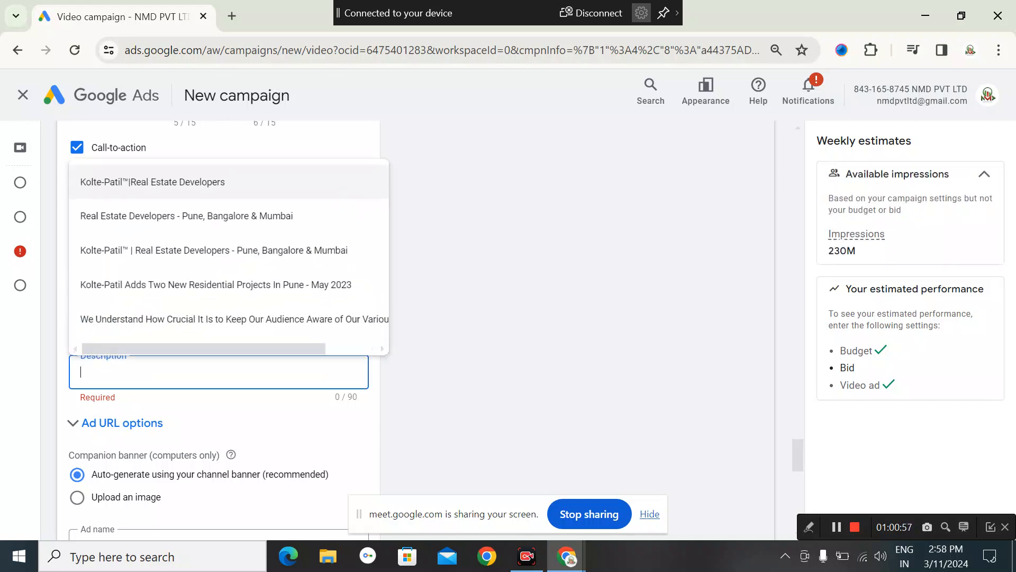
left_click(166, 259)
scroll(158, 454, "down", 3)
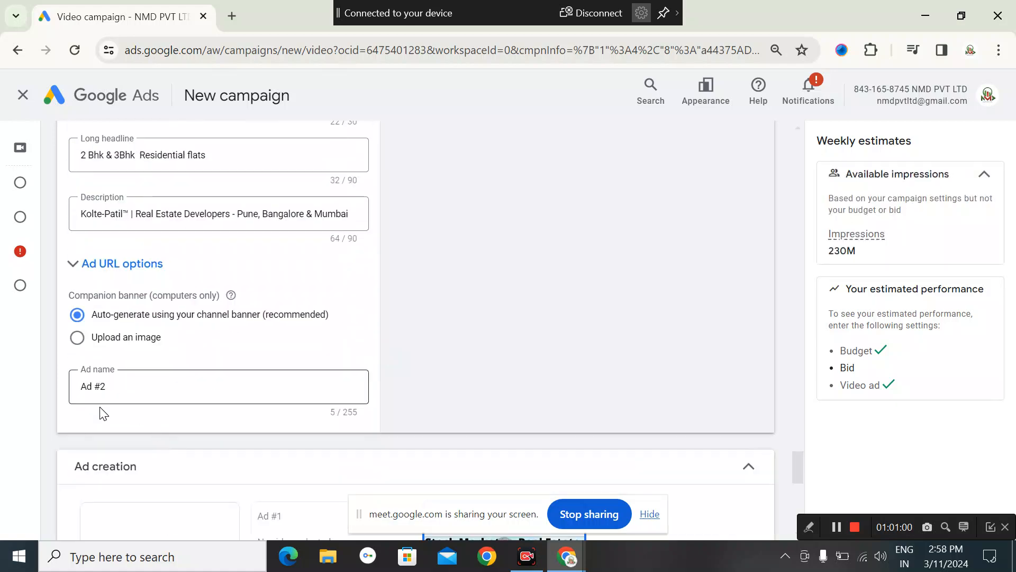
Rename the video ad as "Koltepatil Patil Developer".
left_click(147, 386)
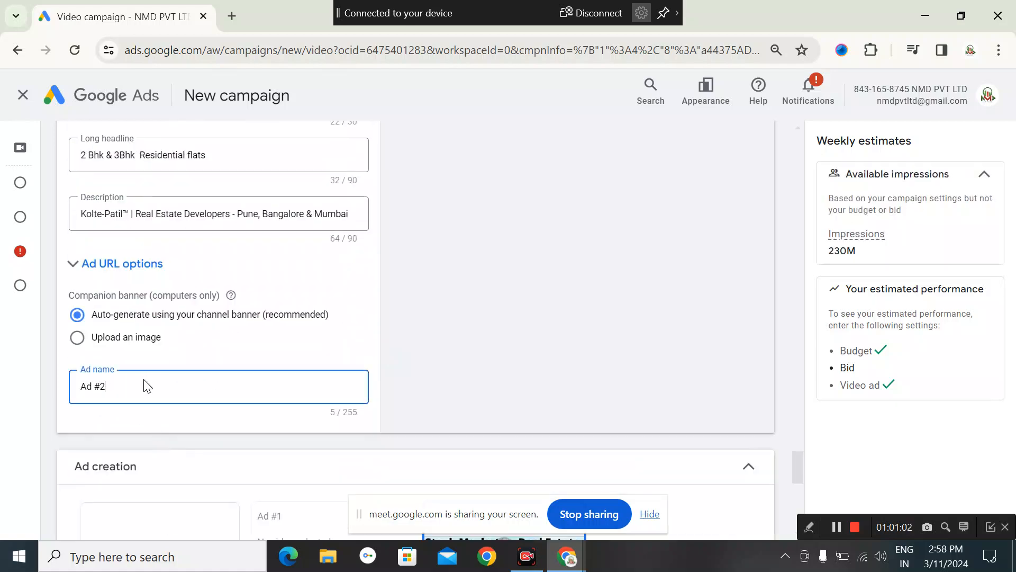
key("BackSpace")
key("BackSpace")
key("BackSpace")
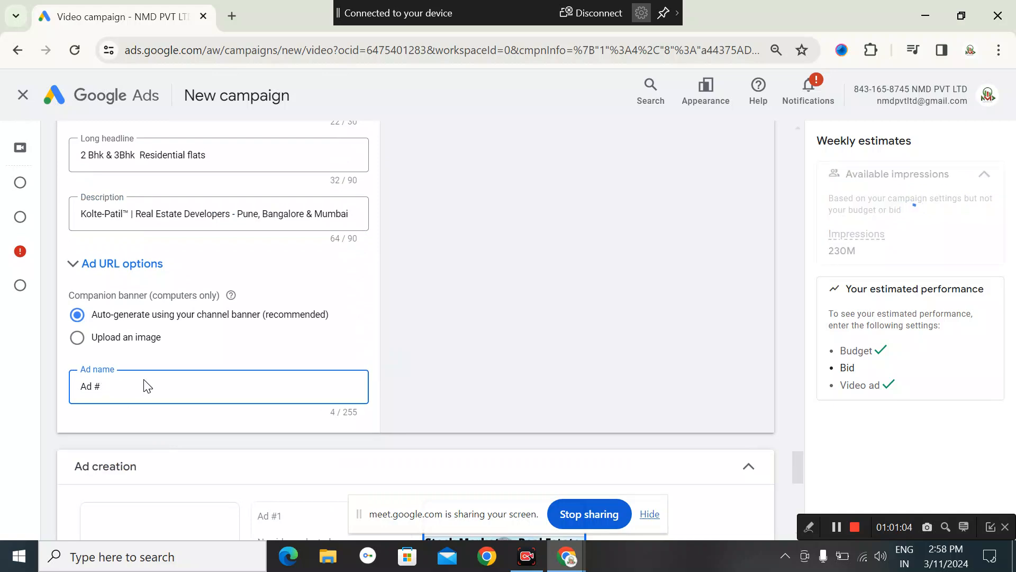
key("BackSpace")
key("BackSpace")
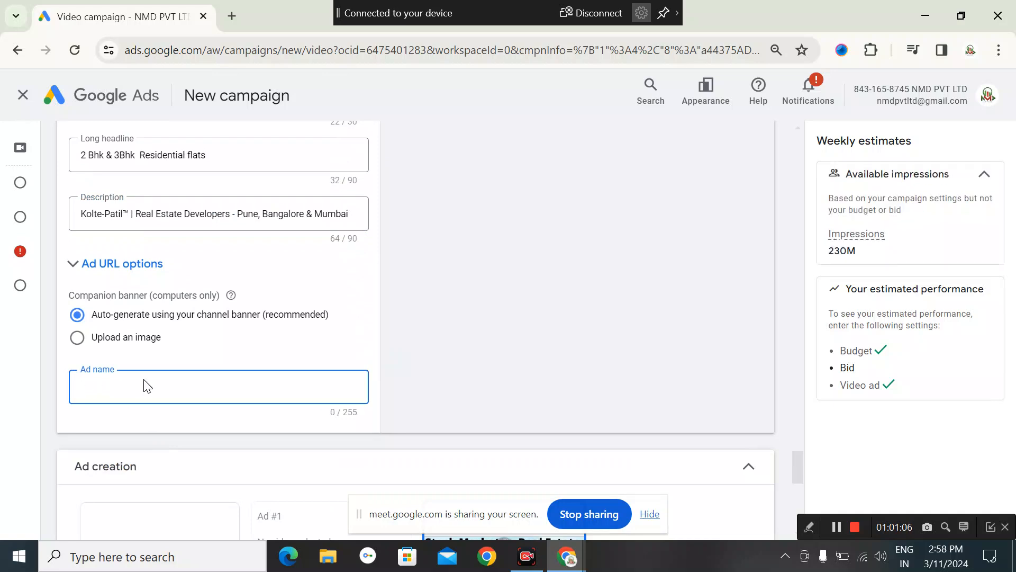
type("Kolte")
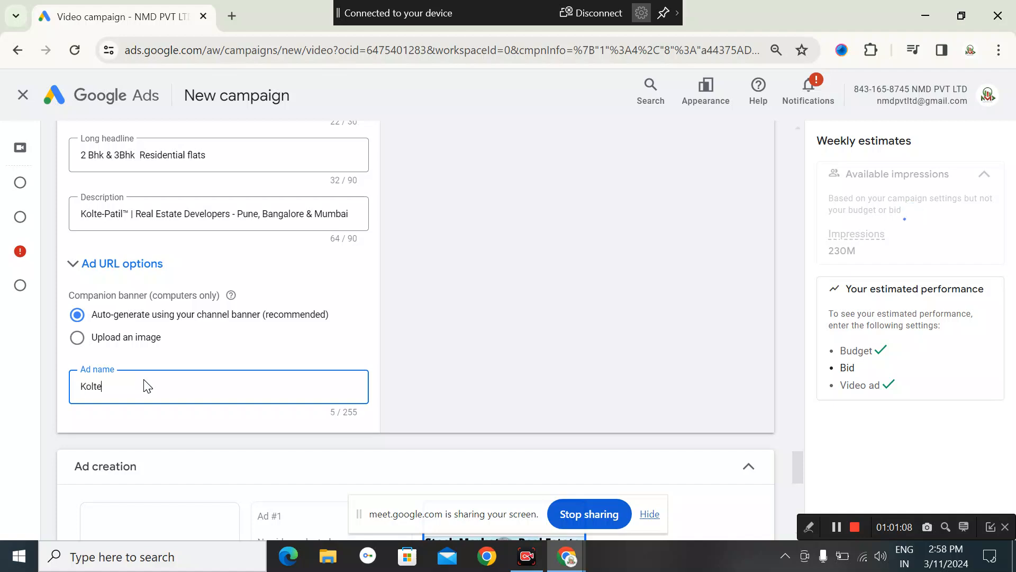
type("patil")
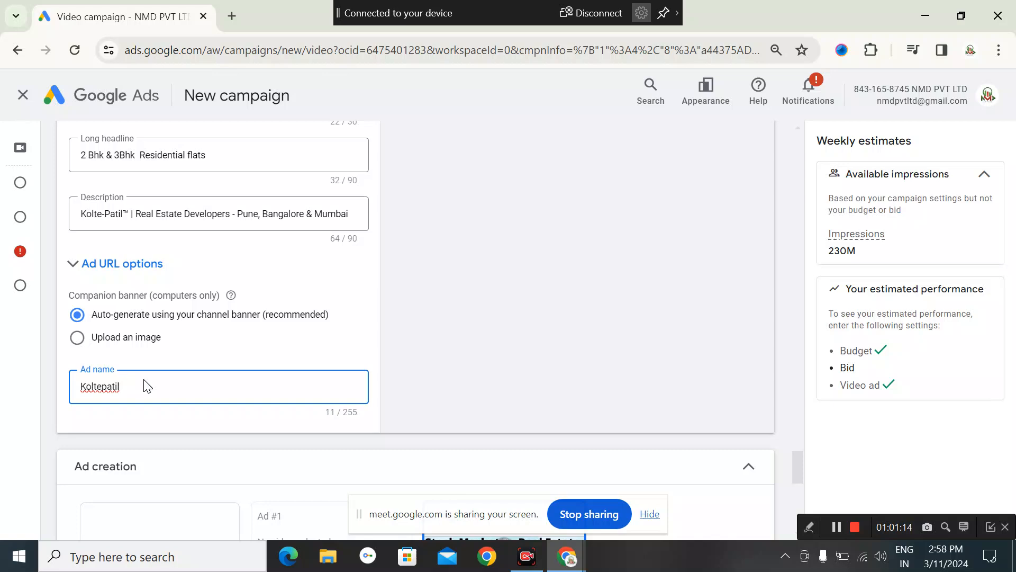
type("Patil ")
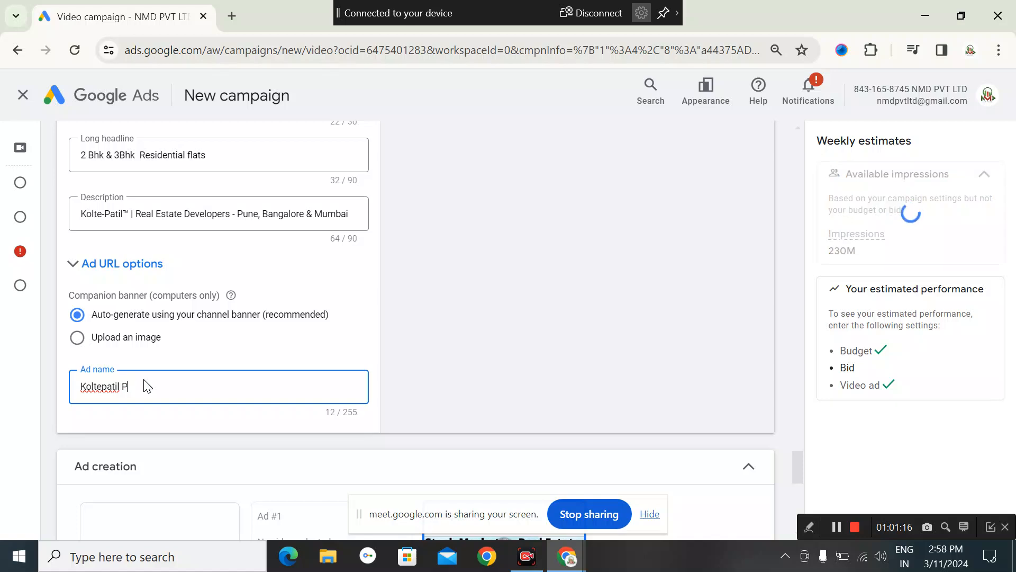
type("Wave")
type("loper")
Add another responsive video ad to the ad group.
scroll(148, 387, "down", 5)
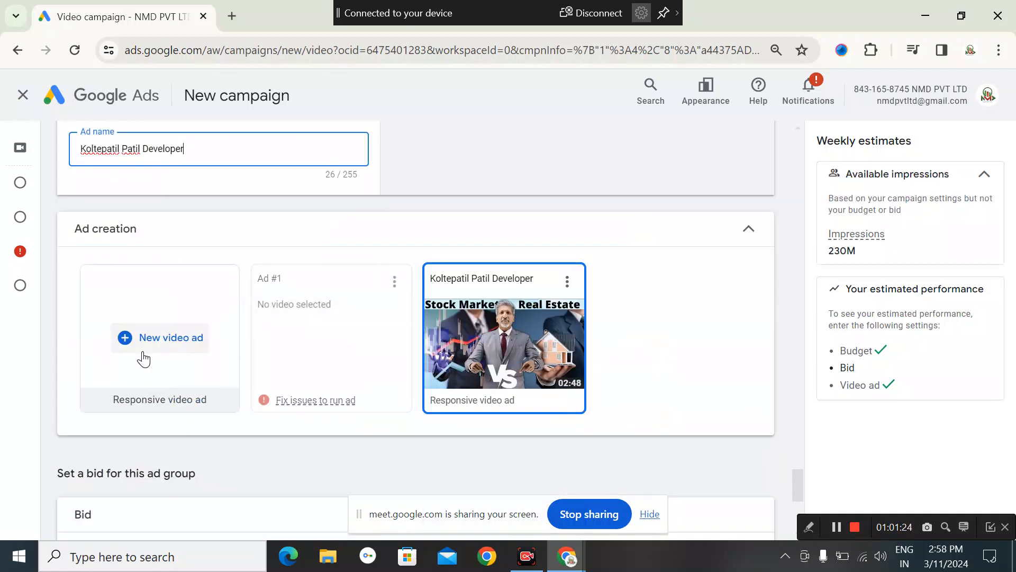
left_click(144, 347)
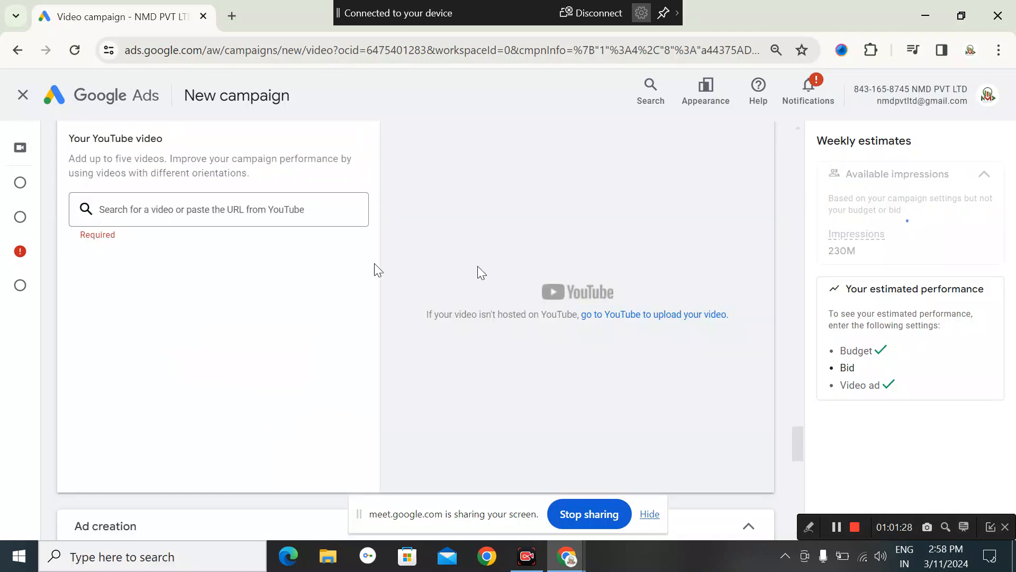
scroll(318, 371, "down", 7)
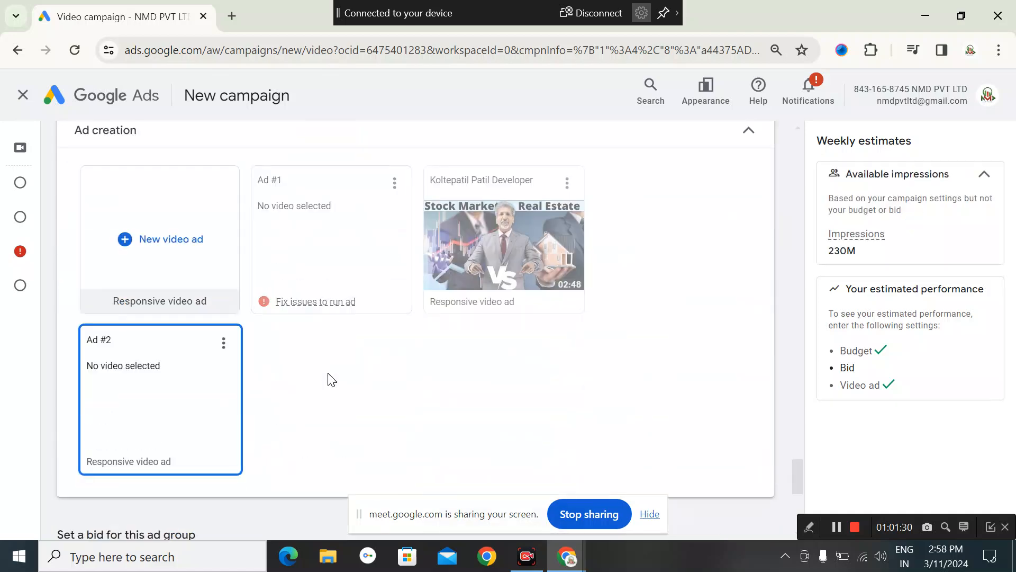
scroll(331, 379, "down", 2)
scroll(331, 379, "up", 3)
Set the ad group's target CPV bid to ₹2.00.
scroll(331, 379, "down", 9)
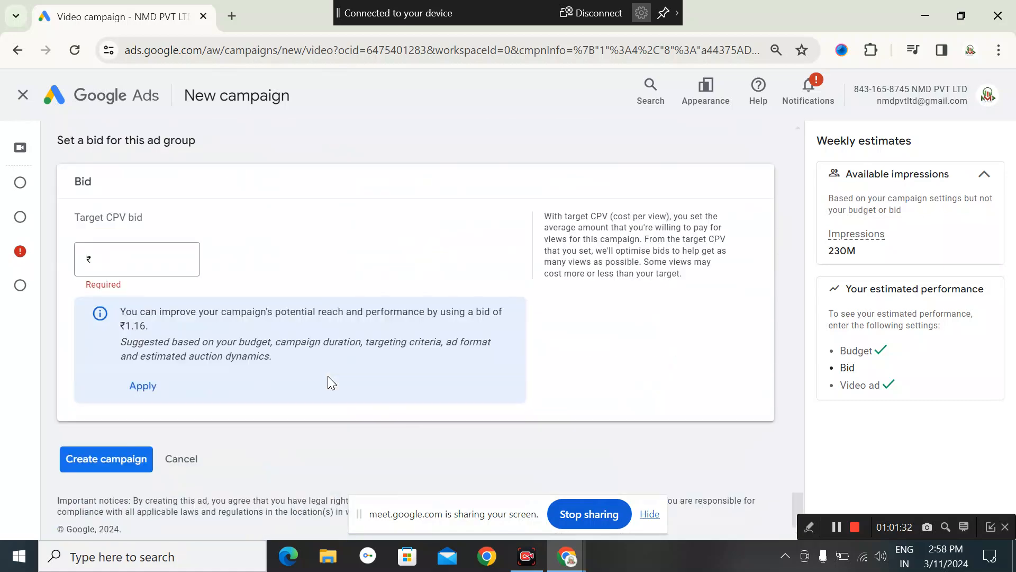
left_click(149, 262)
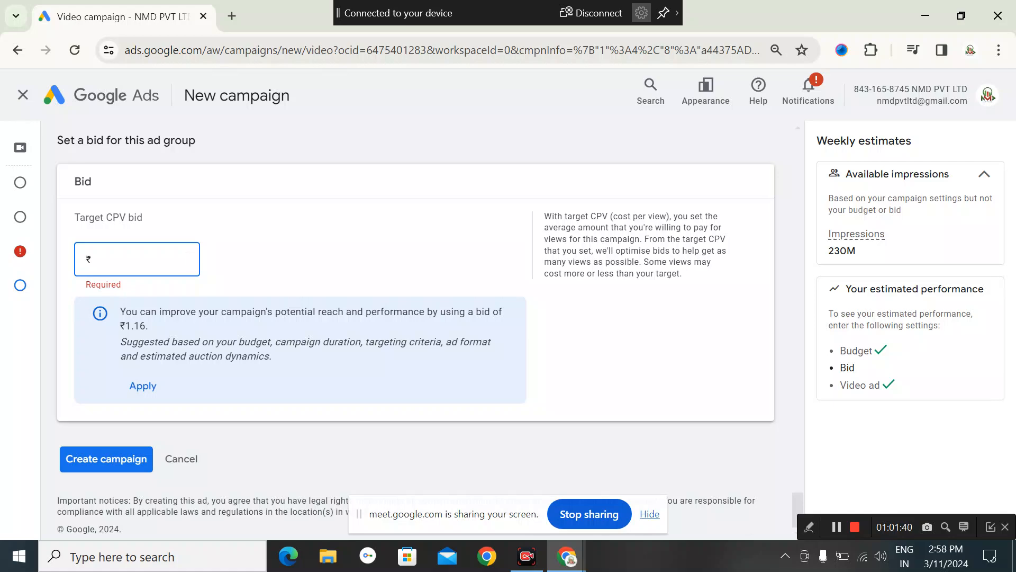
type("1.00")
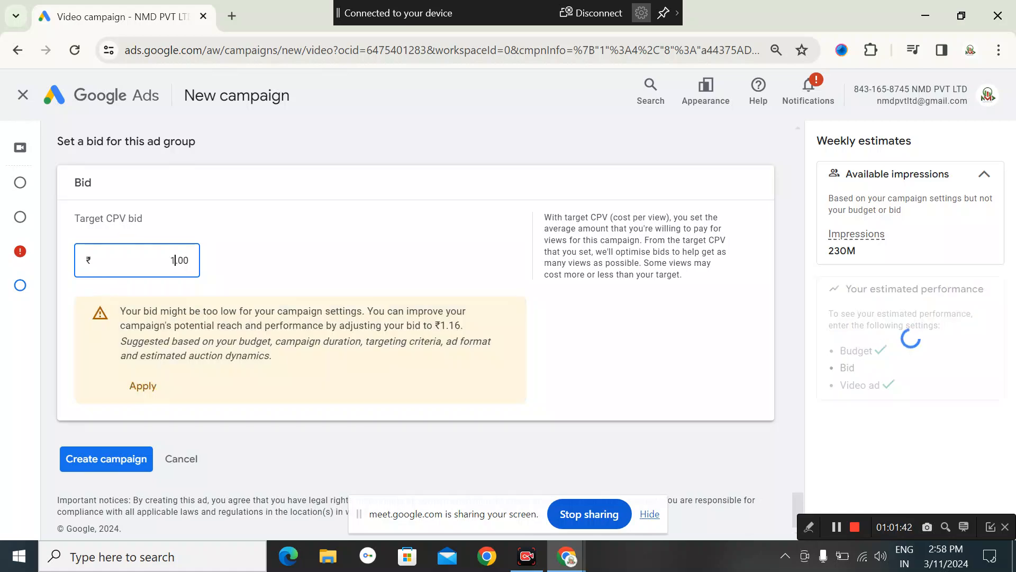
key("BackSpace")
key("BackSpace")
key("BackSpace")
key("BackSpace")
type("2")
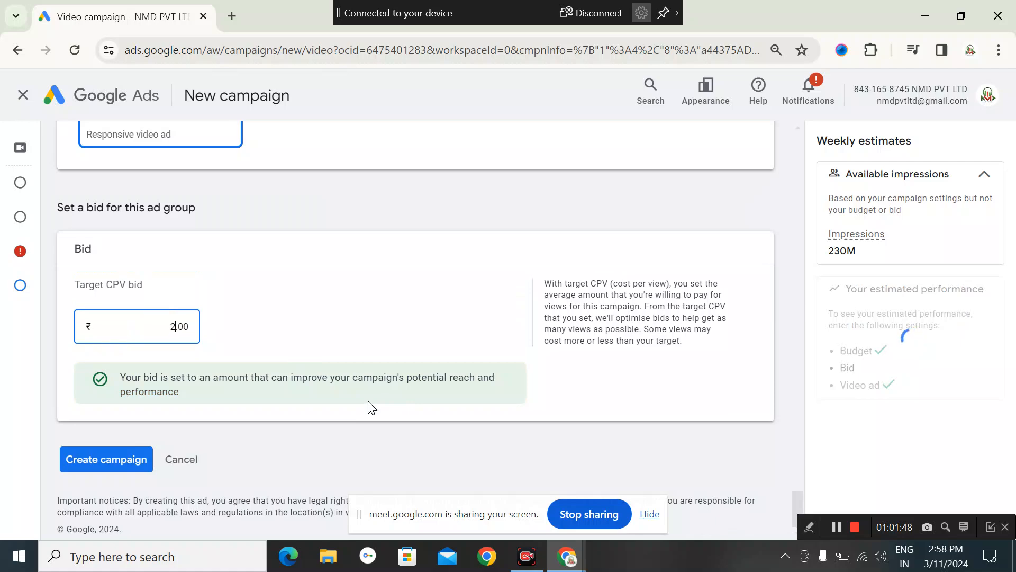
Try to create the campaign and examine the topics, placements and video ad sections for errors.
left_click(106, 461)
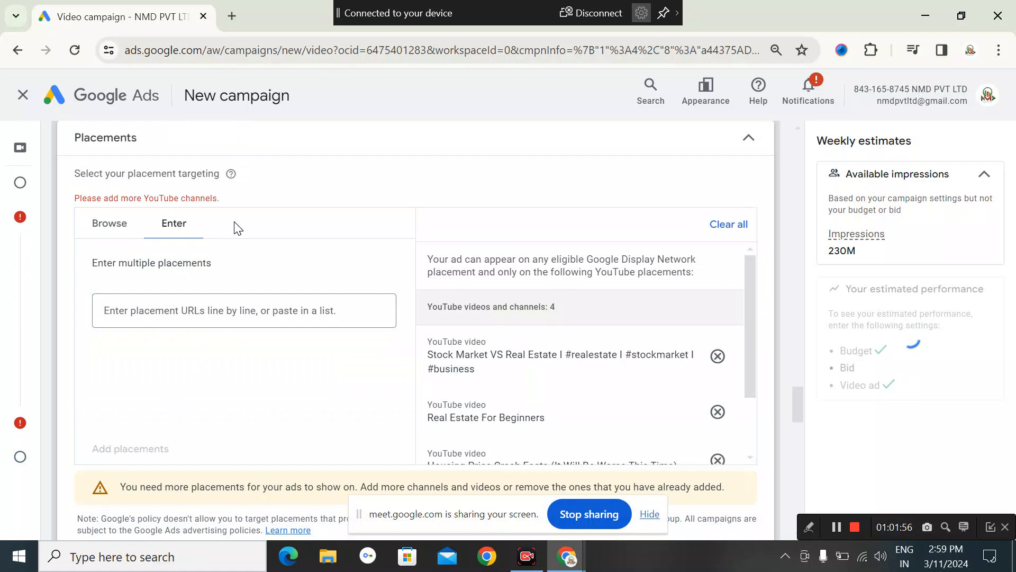
scroll(237, 228, "up", 3)
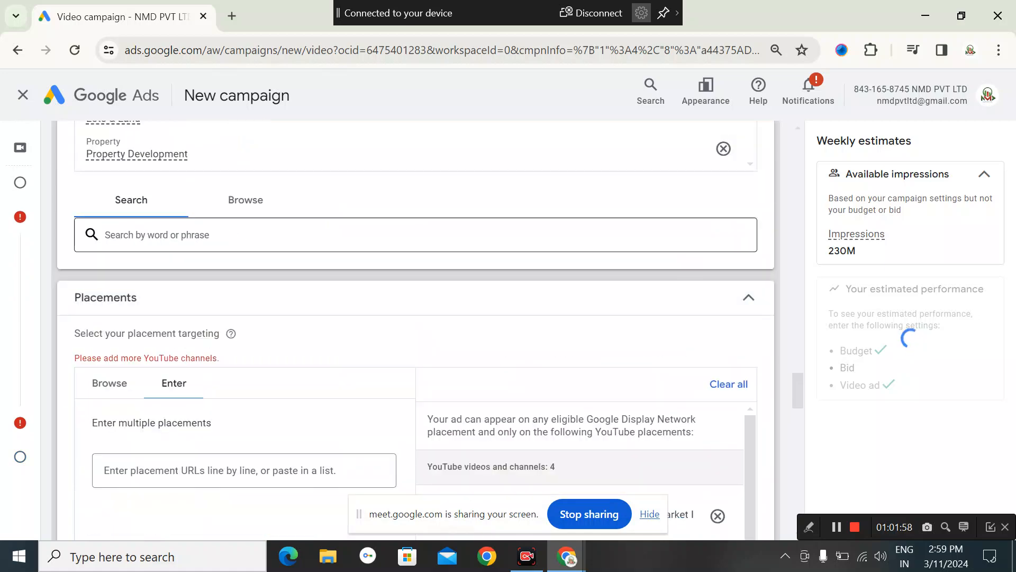
scroll(306, 350, "up", 4)
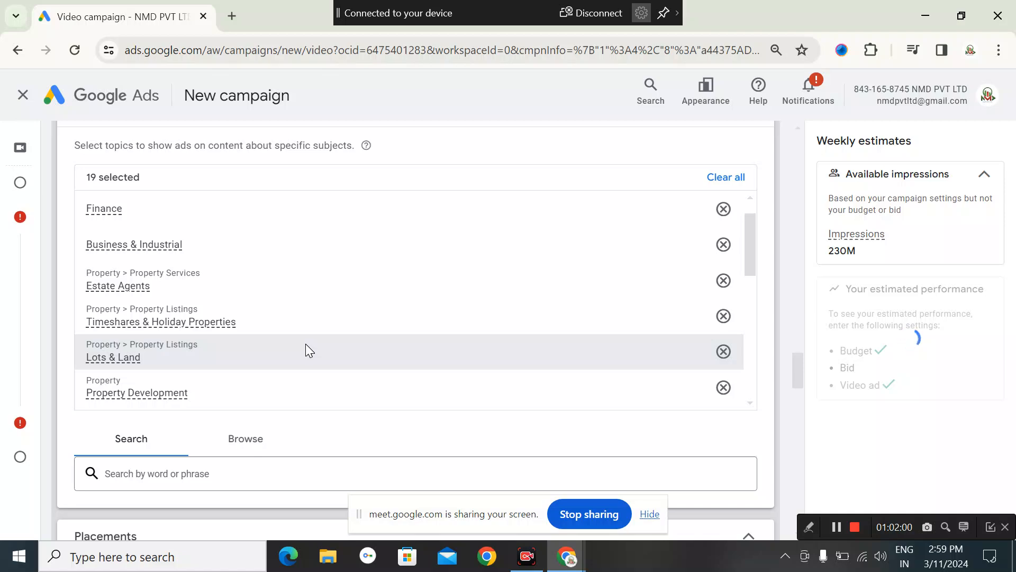
scroll(306, 349, "down", 2)
scroll(274, 374, "down", 6)
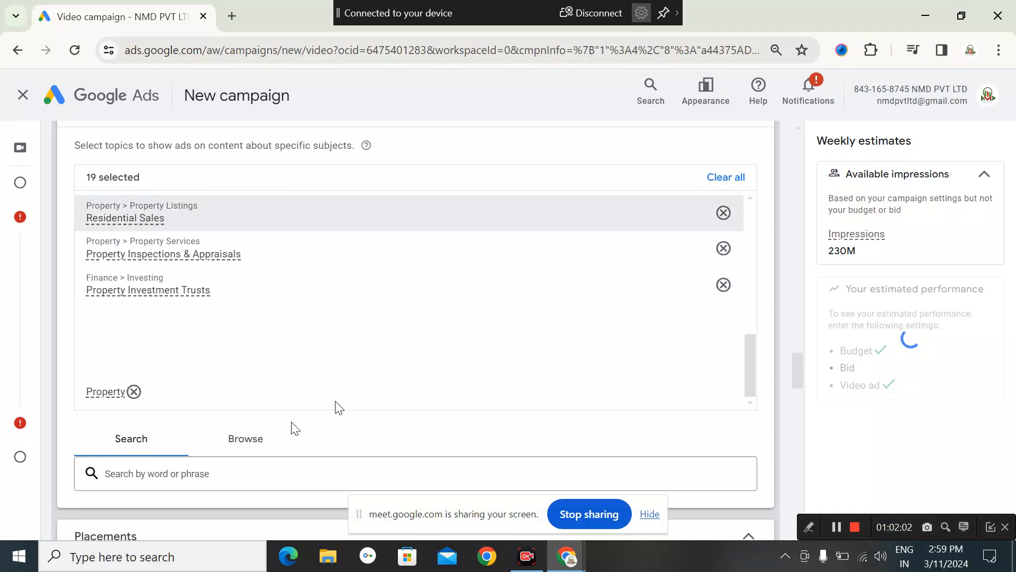
scroll(371, 391, "down", 6)
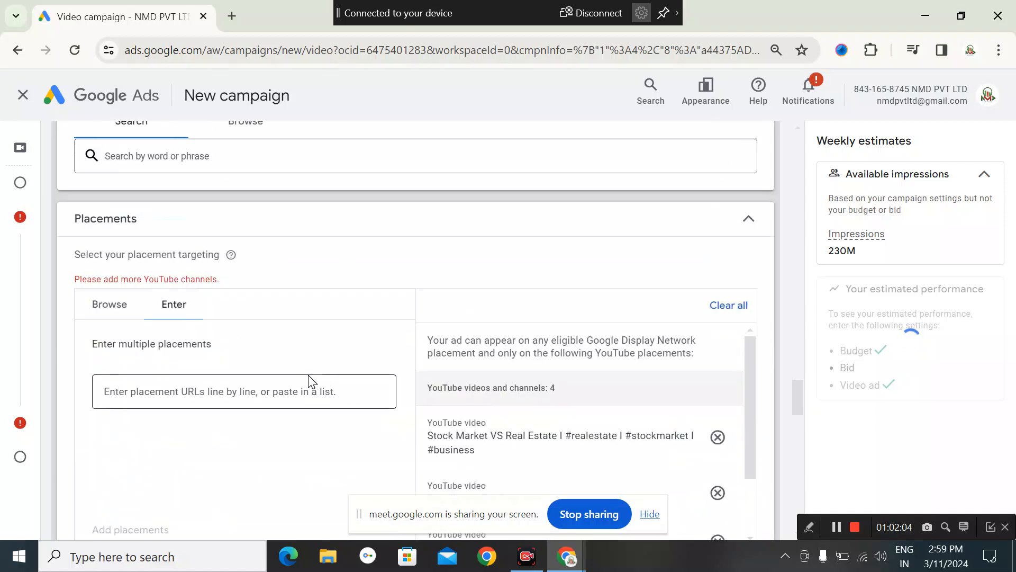
scroll(373, 363, "down", 11)
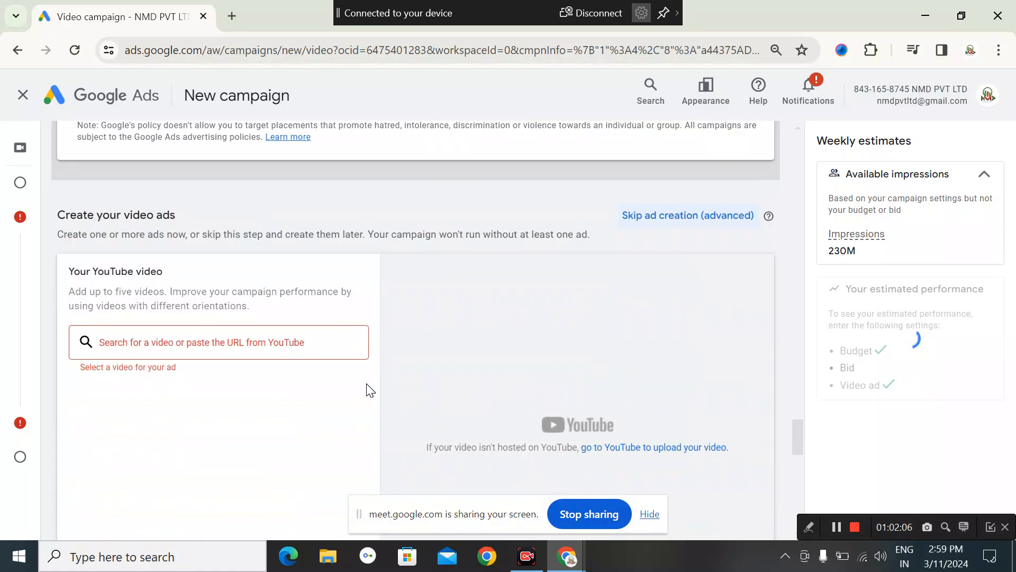
scroll(366, 386, "up", 3)
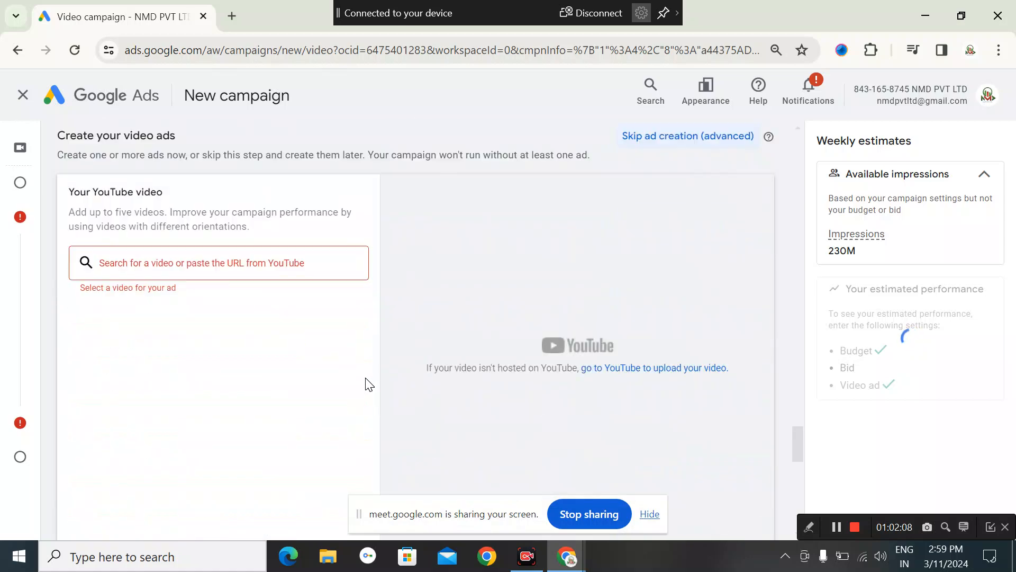
Discard the two video ads without a video, Ad #2 and Ad #1.
scroll(367, 385, "down", 3)
scroll(366, 381, "down", 9)
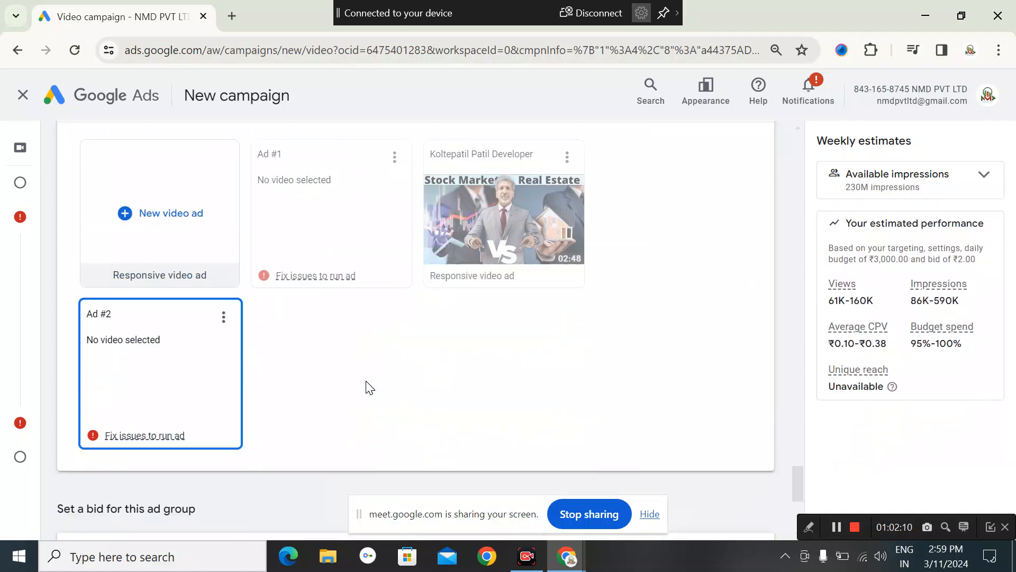
left_click(223, 316)
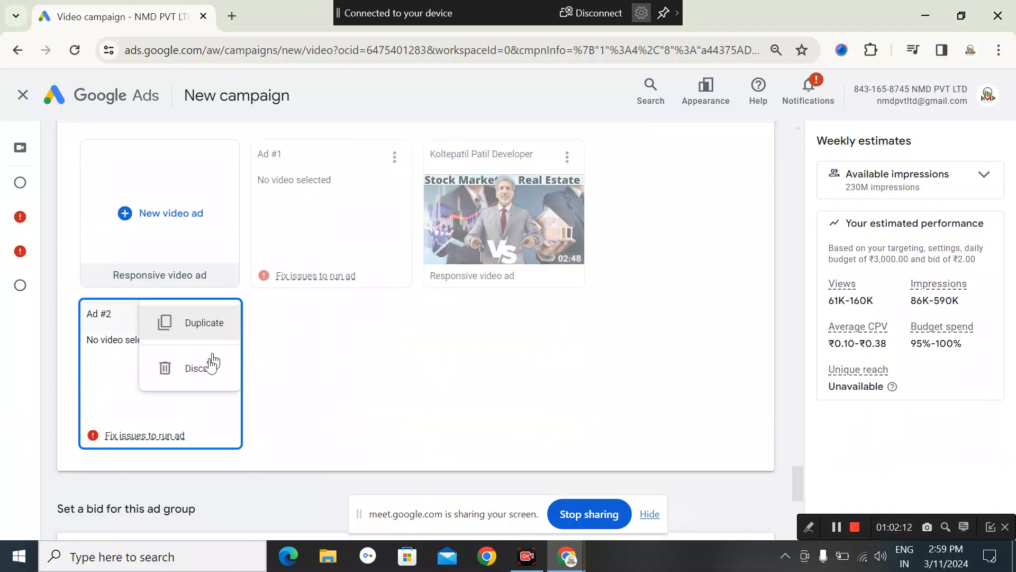
left_click(200, 371)
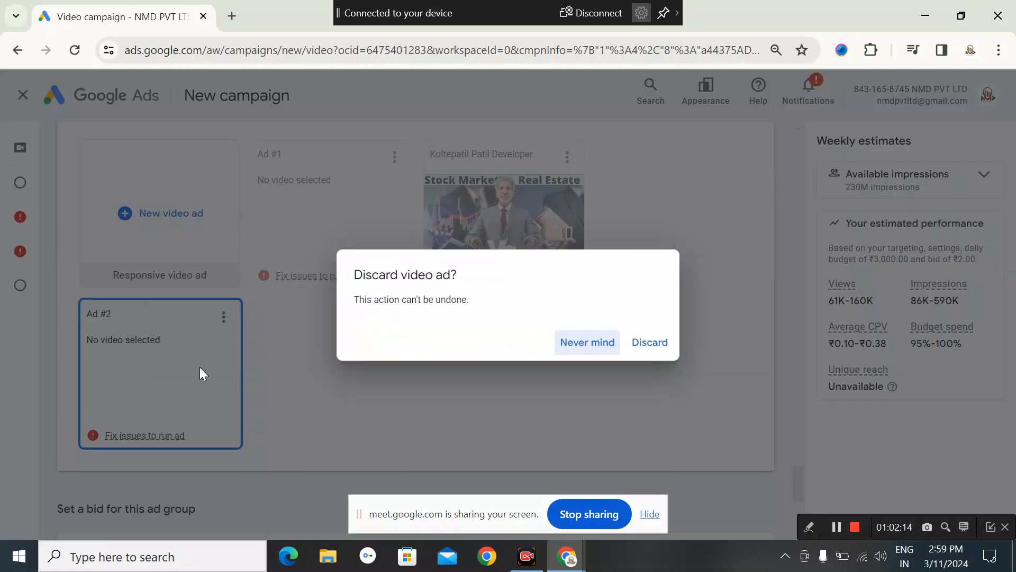
left_click(657, 344)
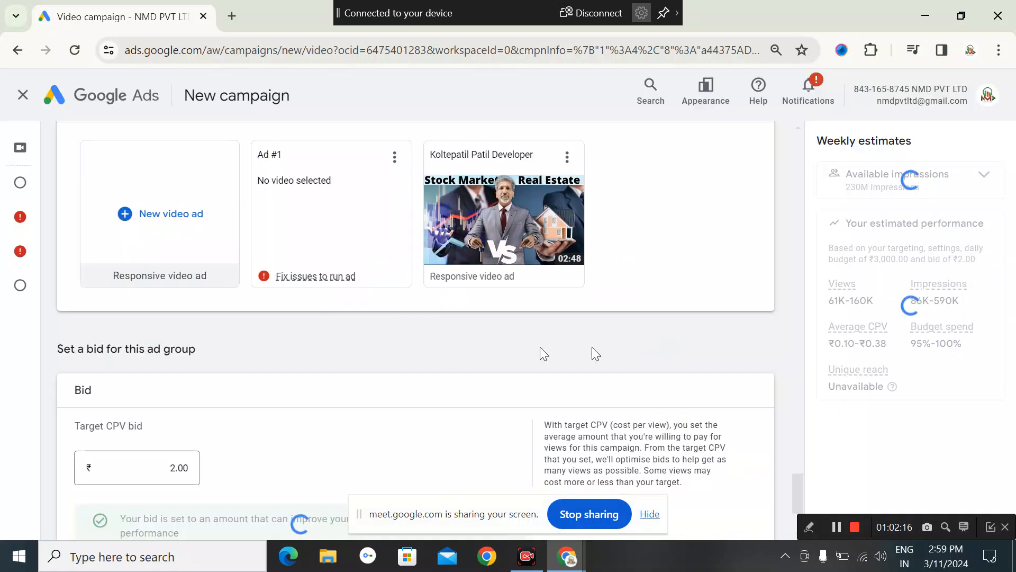
left_click(395, 157)
left_click(369, 247)
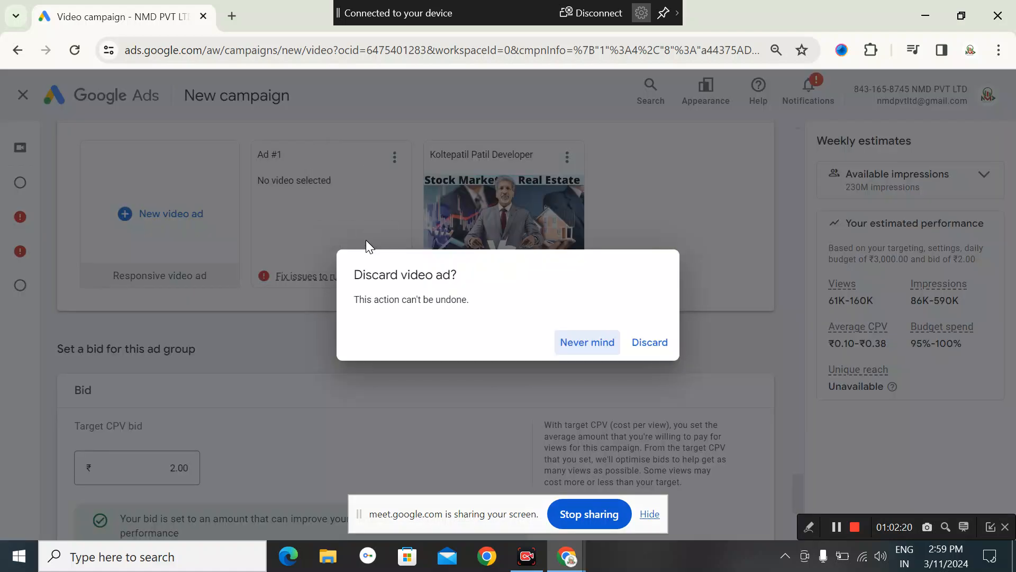
left_click(642, 346)
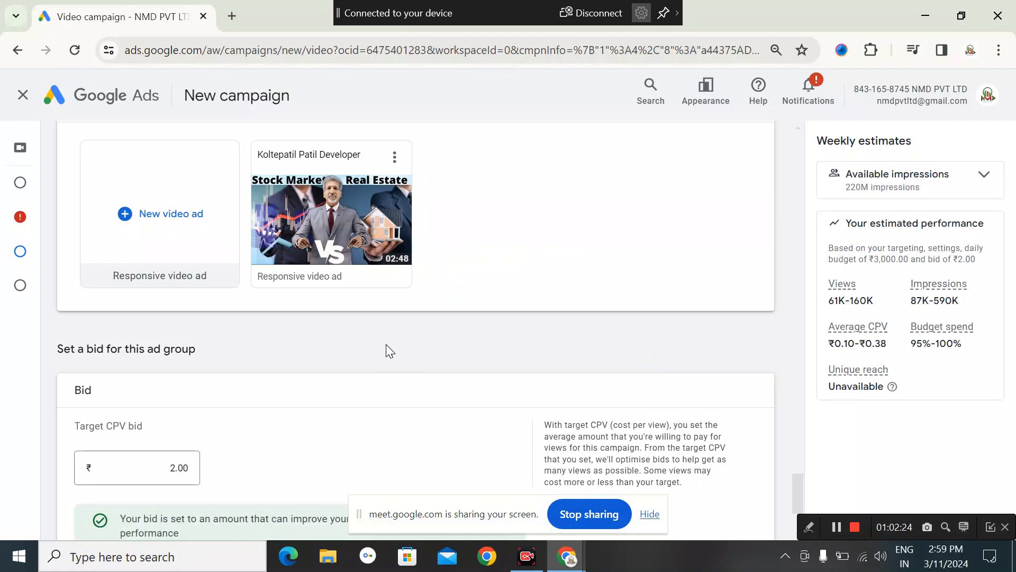
From the "real estate" YouTube videos, add "New Home Builders GOING BANKRUPT | FRAUD Skyrockets" and "Big Investors Sell In Florida, Real Estate Crash Is Here." as placements.
scroll(386, 344, "up", 8)
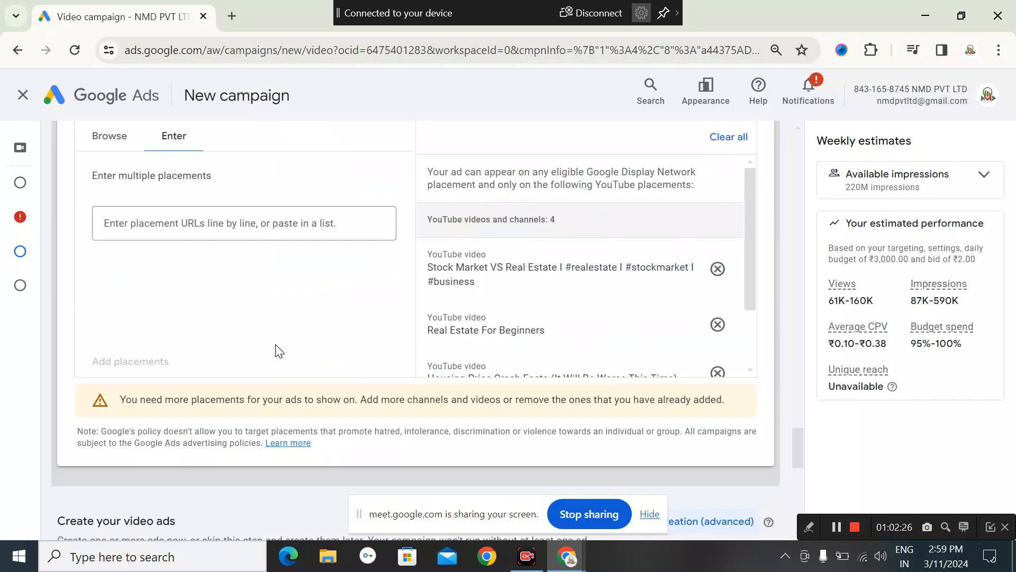
scroll(280, 351, "up", 5)
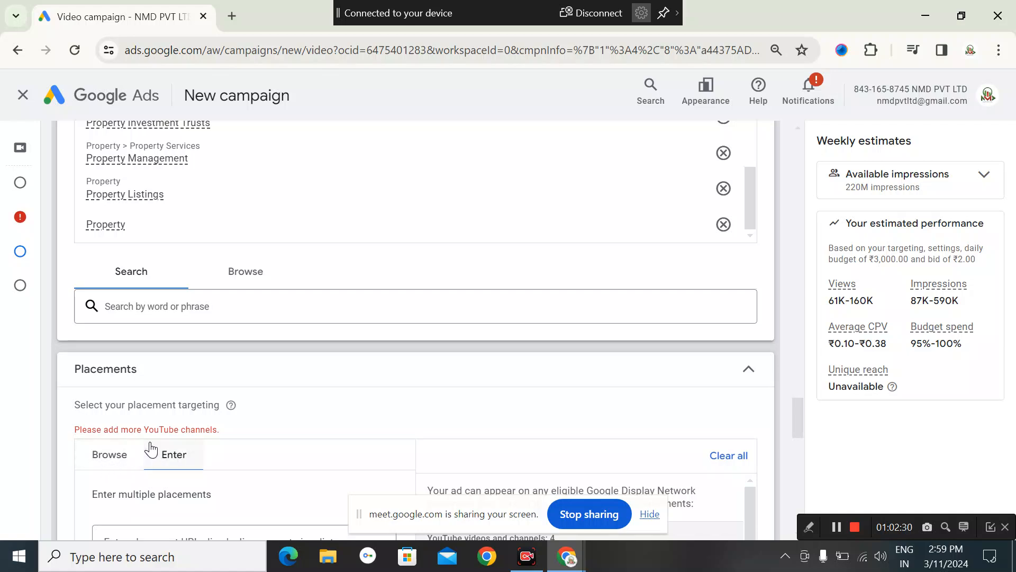
scroll(152, 449, "down", 2)
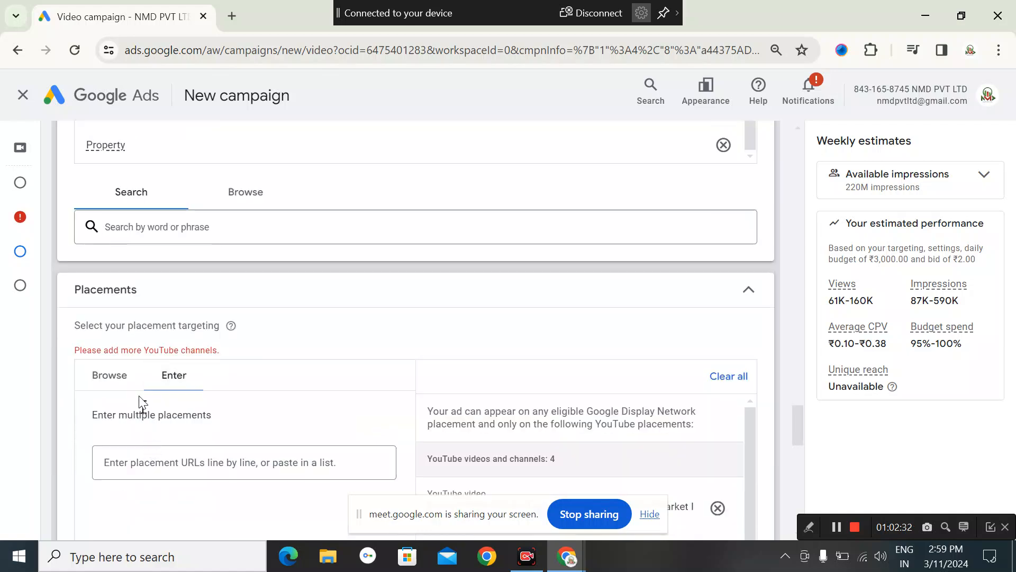
left_click(122, 376)
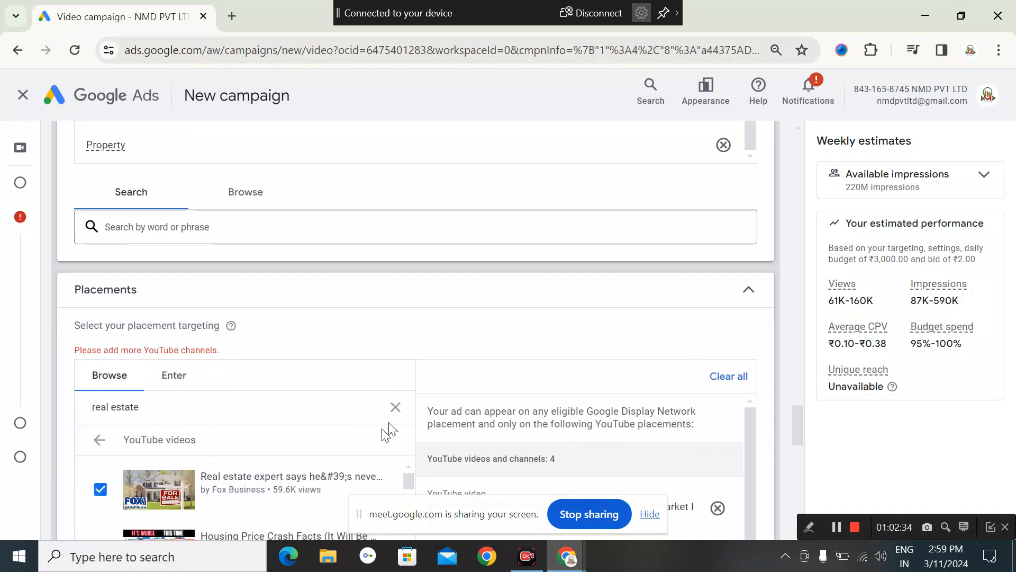
scroll(363, 451, "down", 2)
scroll(117, 471, "down", 3)
left_click(100, 430)
scroll(98, 461, "down", 3)
left_click(100, 529)
Add the YouTube videos "Valiant, Skillibeng, Kraff - Real Estate (Official Music Video)" and "Get Ready For The Gold To Real Estate Trade" as placements.
scroll(95, 498, "down", 5)
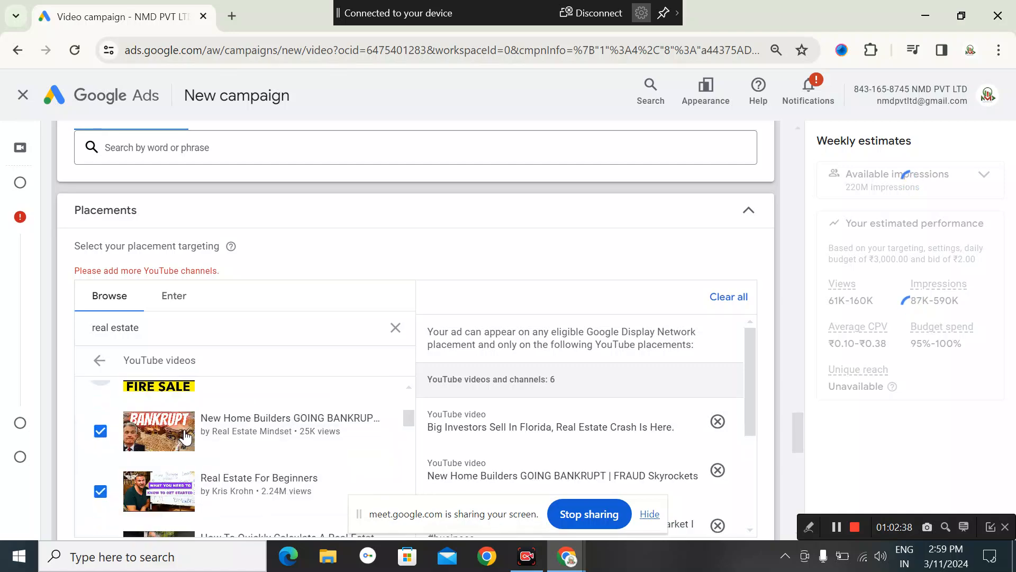
left_click(100, 455)
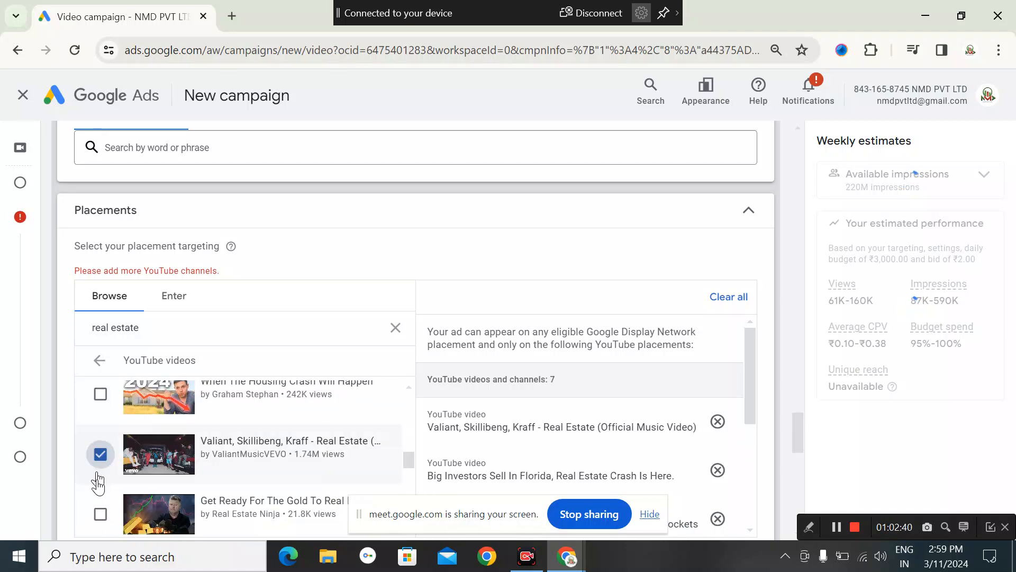
left_click(100, 515)
Add the YouTube videos "Why I stopped buying real estate (and why you should too)" and "Never put a downpayment on your house" as placements.
scroll(103, 477, "down", 5)
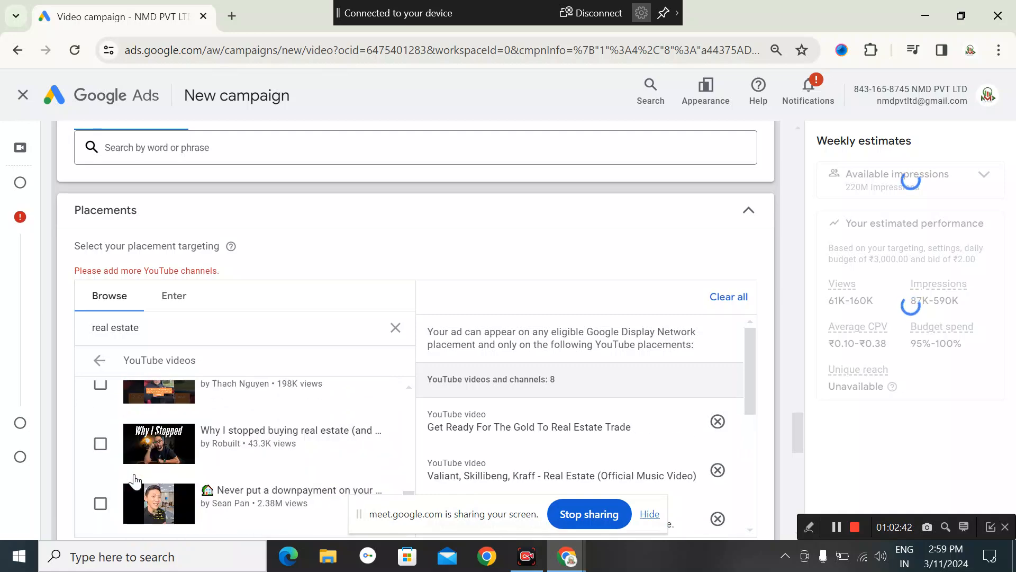
left_click(100, 417)
left_click(100, 477)
Add placements for "Grant Cardone Says Buying A House Is The Worst Investment You Can Make" and "How much money real estate agents make in a month".
scroll(106, 481, "down", 3)
left_click(100, 413)
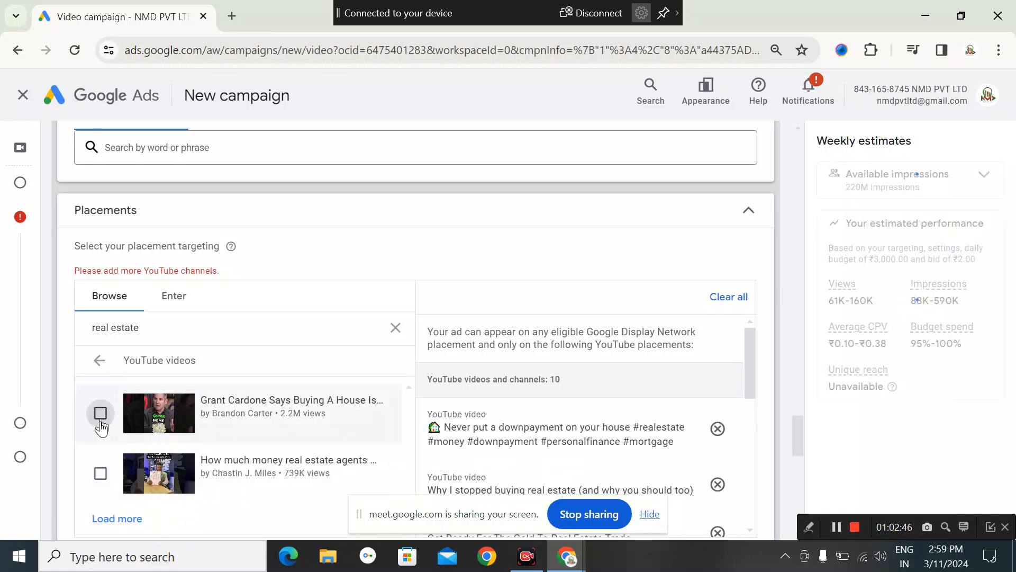
left_click(101, 473)
scroll(449, 458, "down", 3)
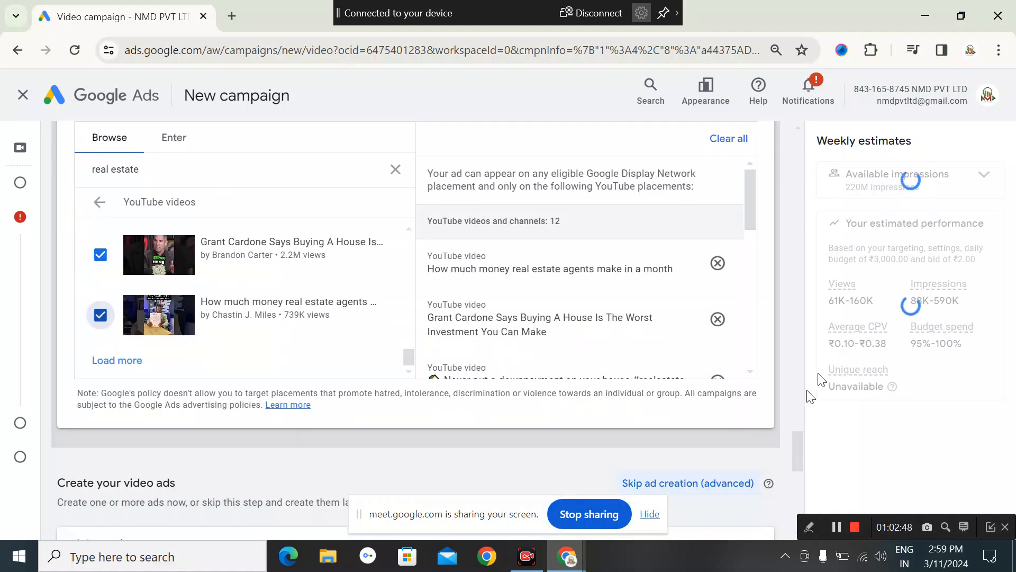
Create the video campaign with the configured settings and continue to its overview.
scroll(693, 495, "down", 2)
scroll(695, 496, "down", 8)
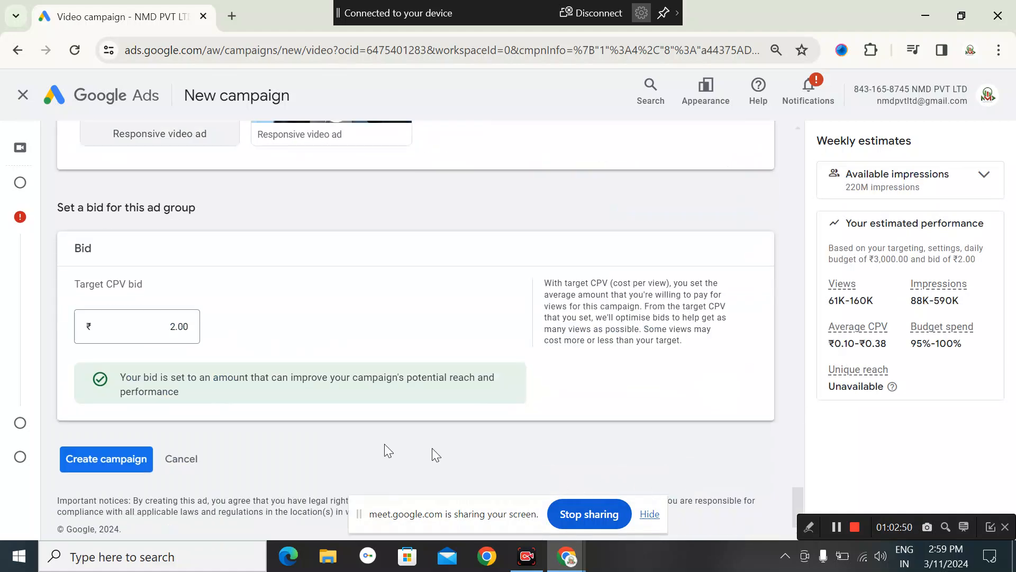
left_click(109, 461)
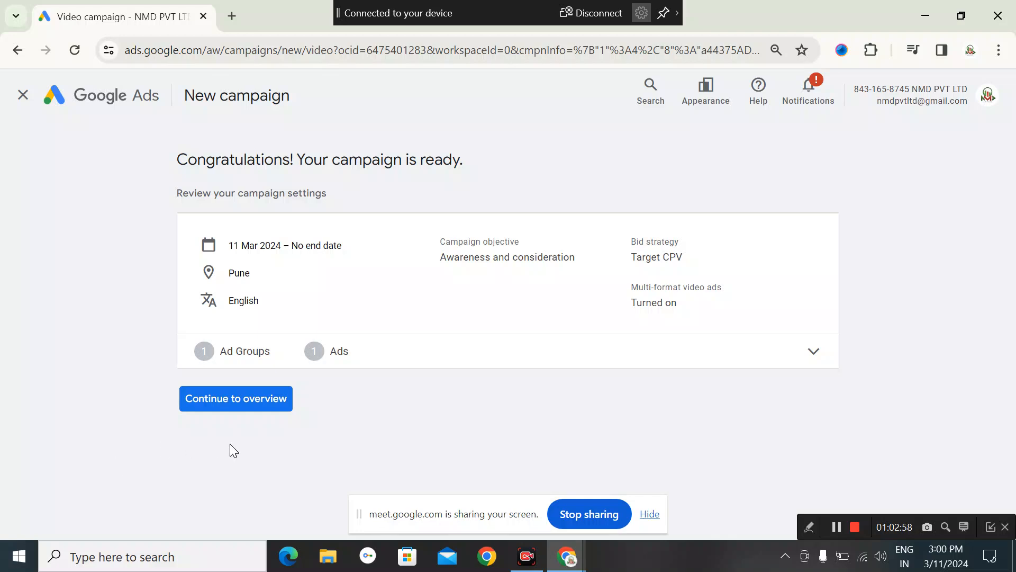
left_click(271, 399)
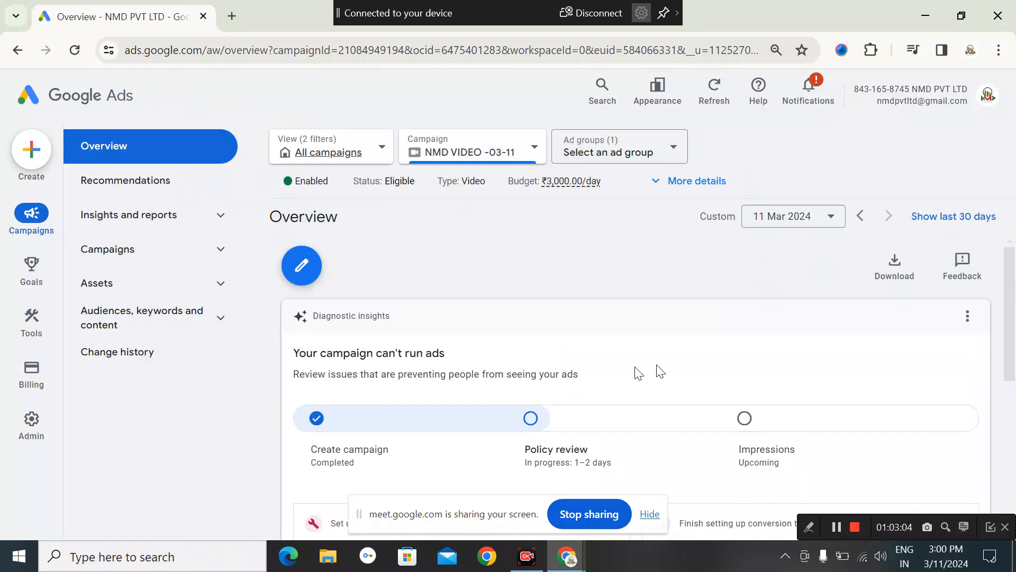
Examine the new campaign's overview, including the video ad's review status, selected topics and audience segments.
scroll(678, 358, "down", 5)
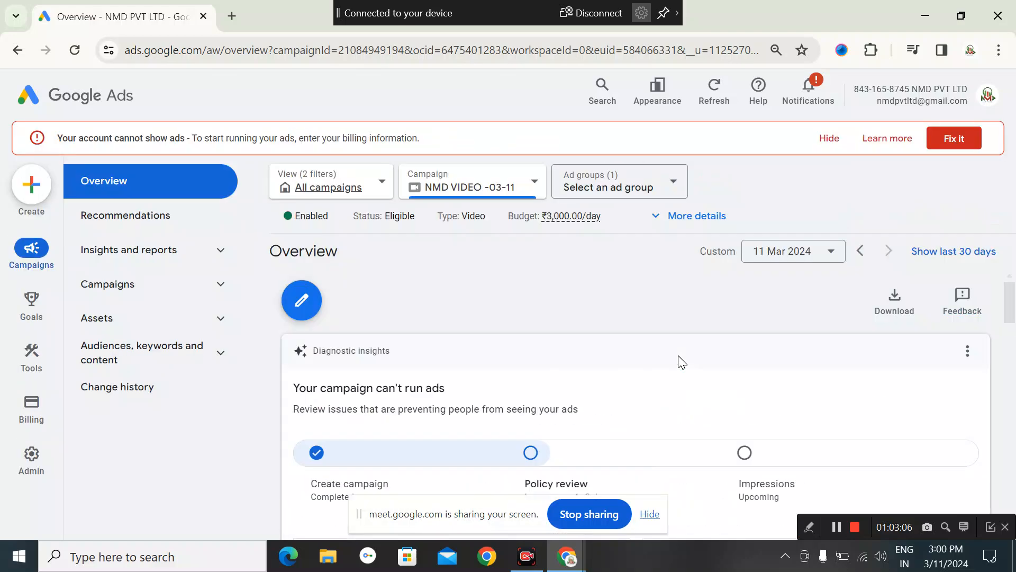
scroll(679, 360, "down", 8)
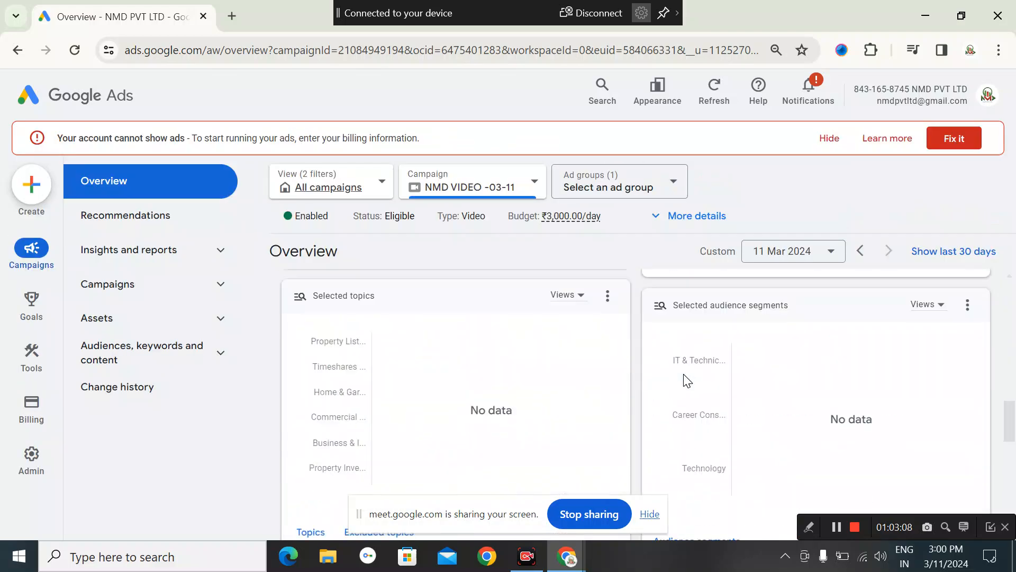
scroll(684, 374, "up", 4)
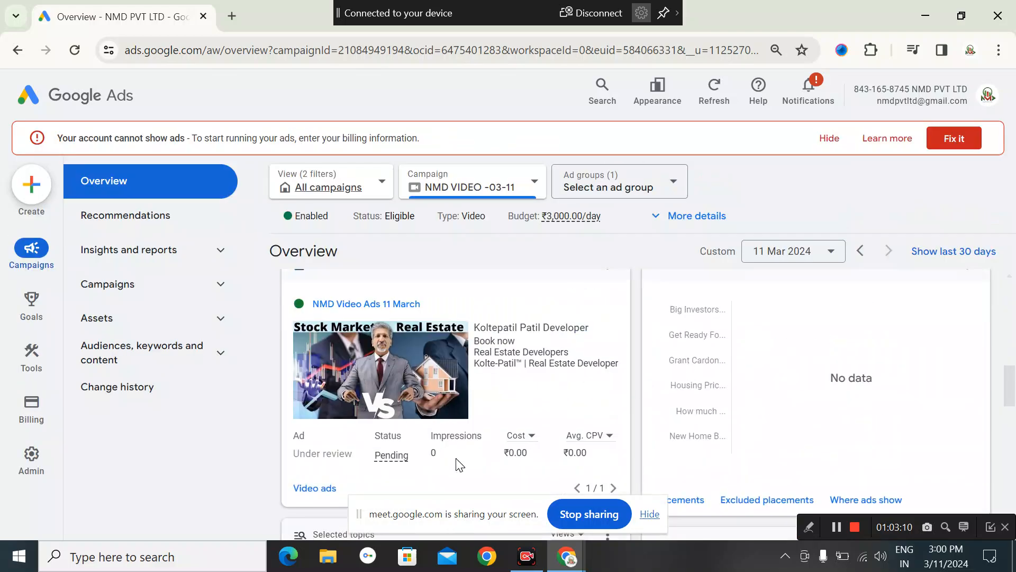
mouse_move(393, 440)
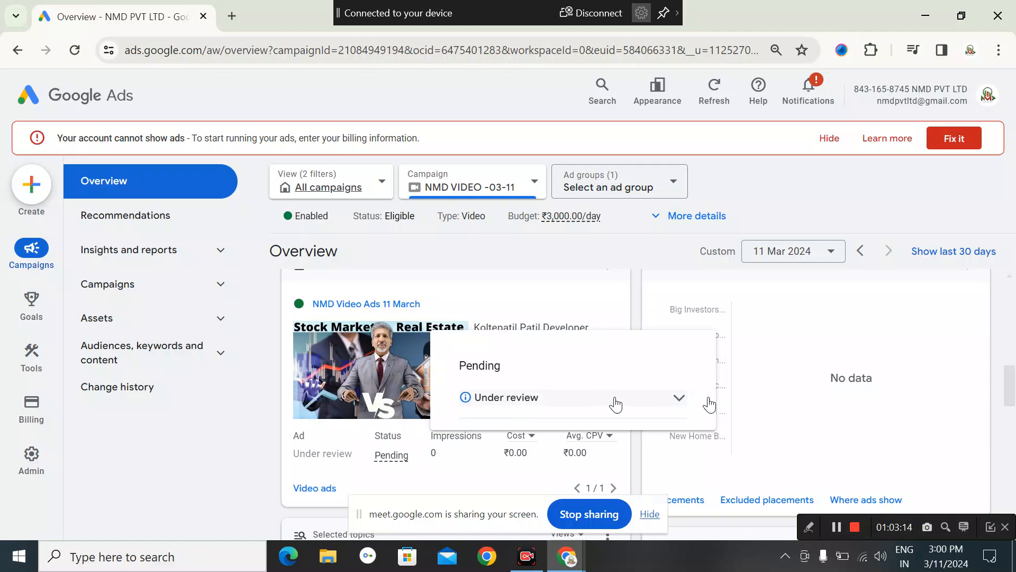
scroll(504, 437, "down", 3)
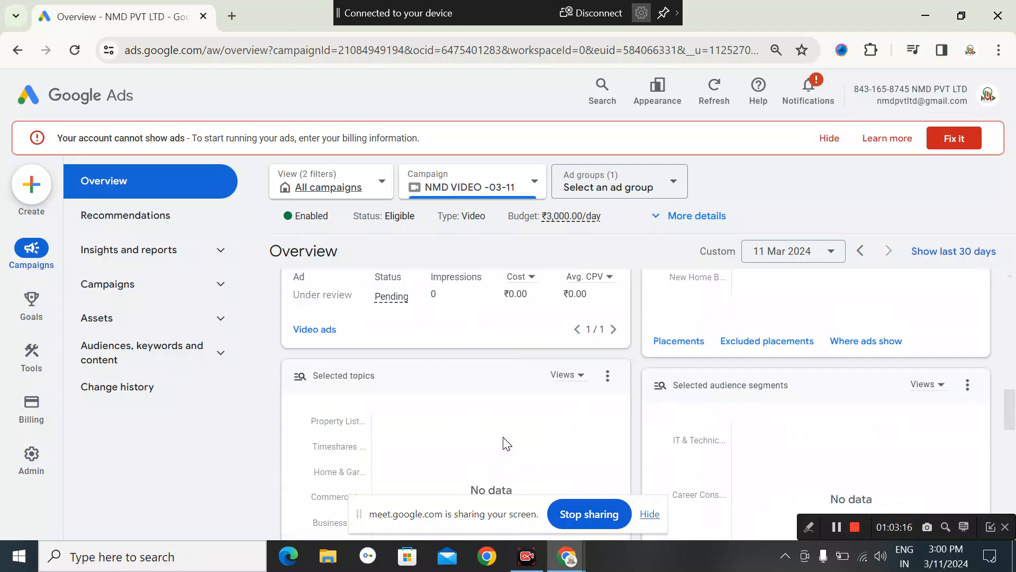
scroll(506, 442, "up", 3)
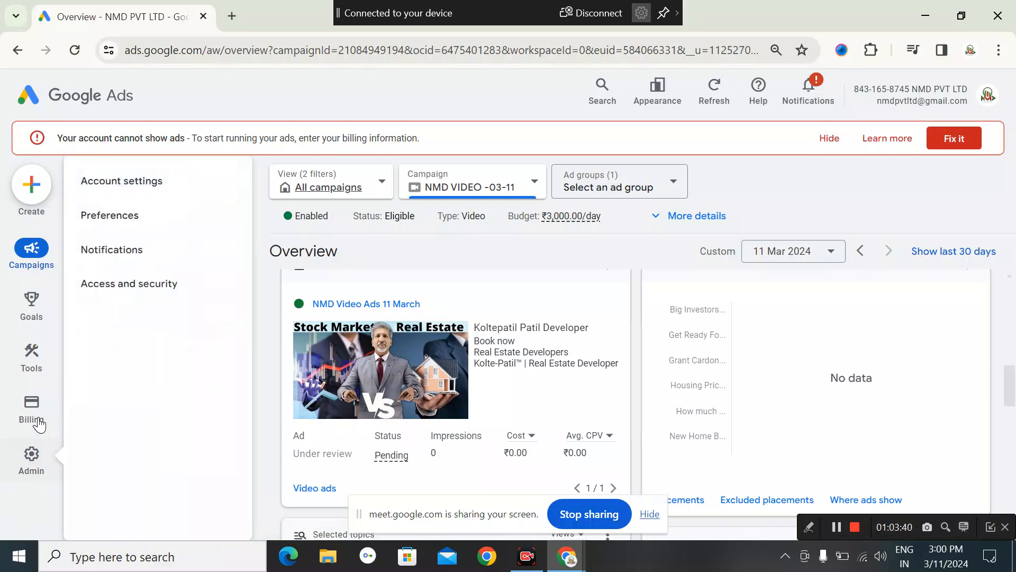
Open the account's billing setup and set the manual payment amount to ₹5,000.
left_click(40, 422)
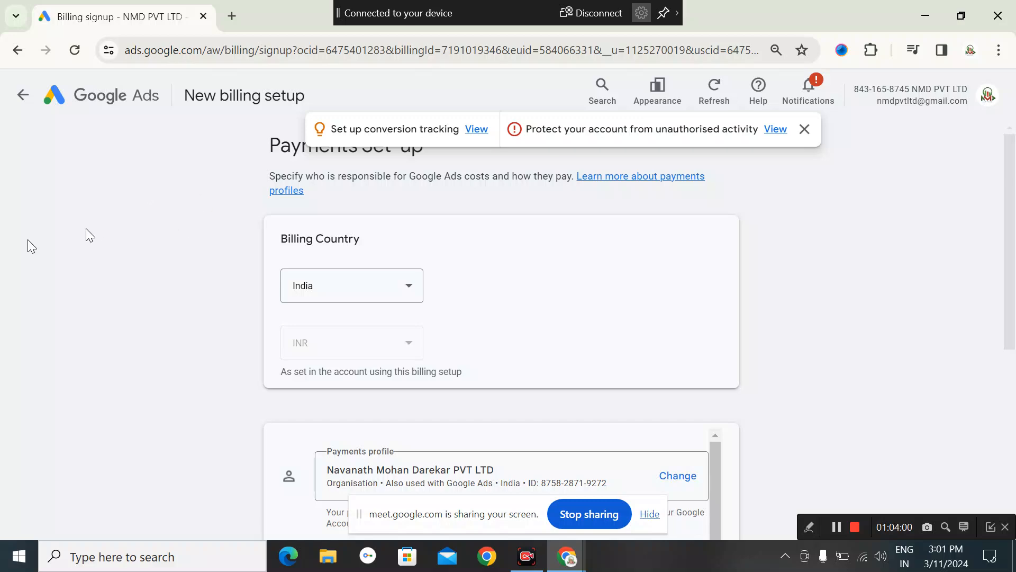
scroll(484, 373, "down", 1)
scroll(475, 388, "down", 5)
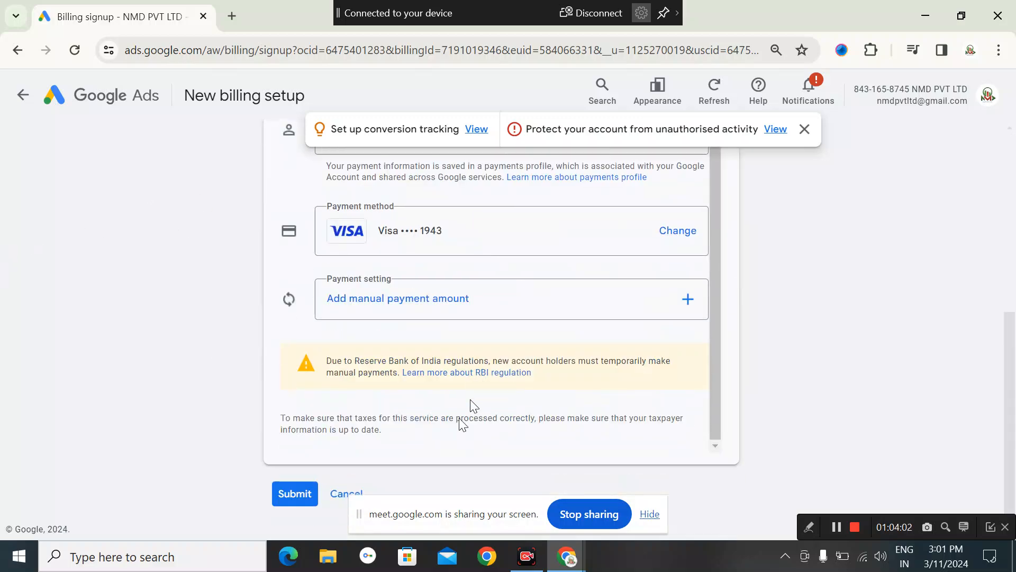
left_click(376, 295)
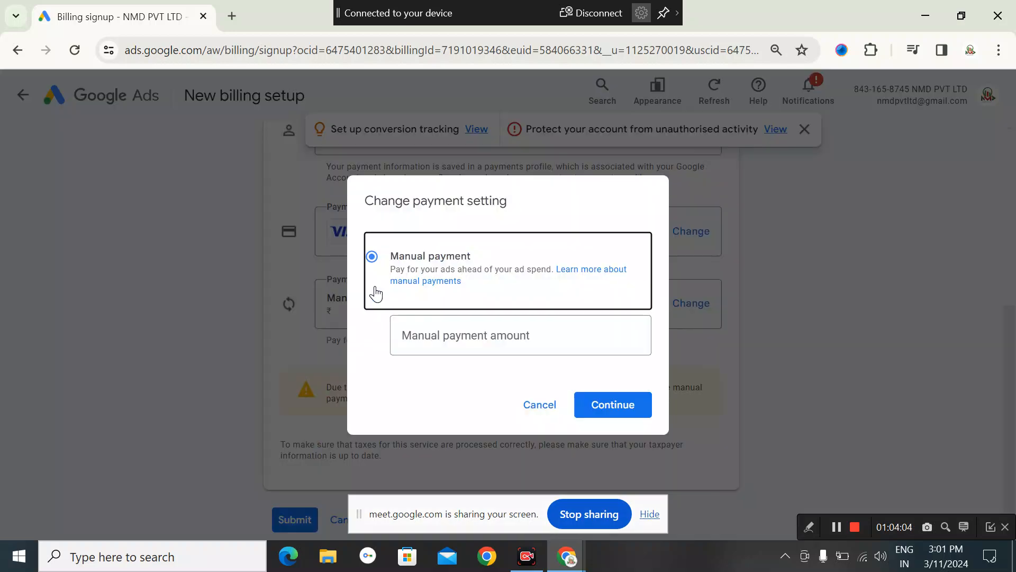
left_click(419, 329)
type("5,000")
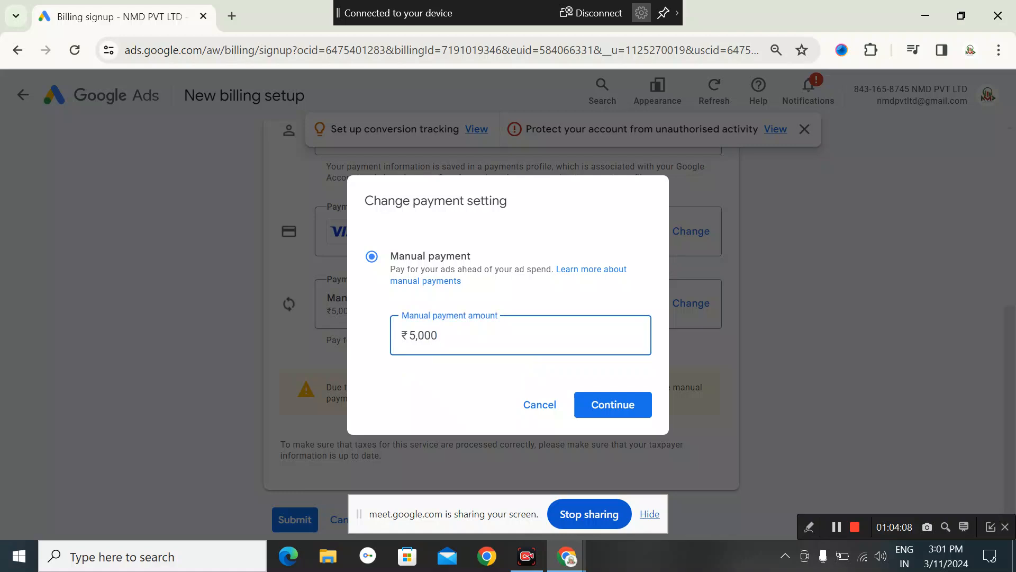
left_click(621, 414)
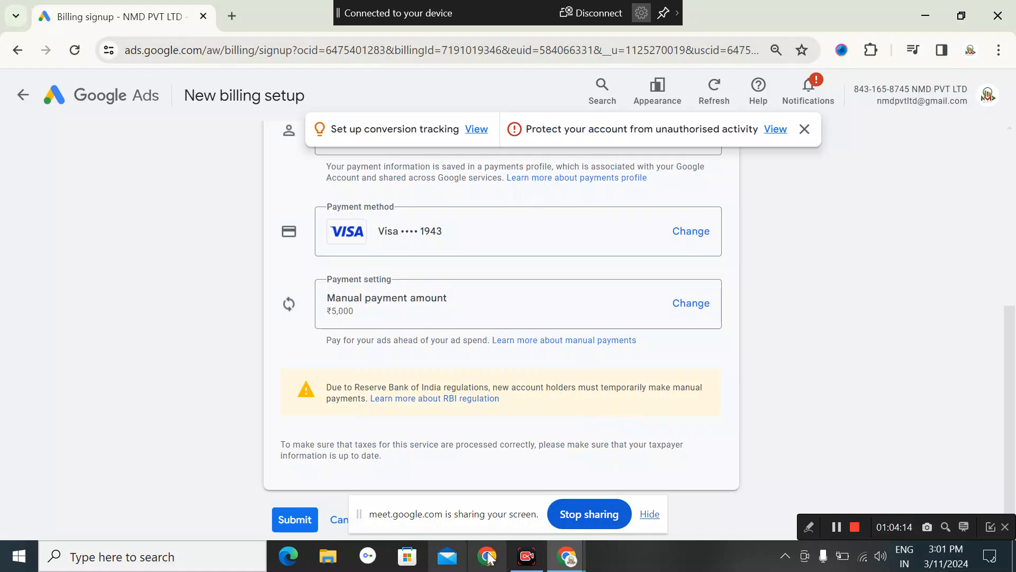
mouse_move(567, 557)
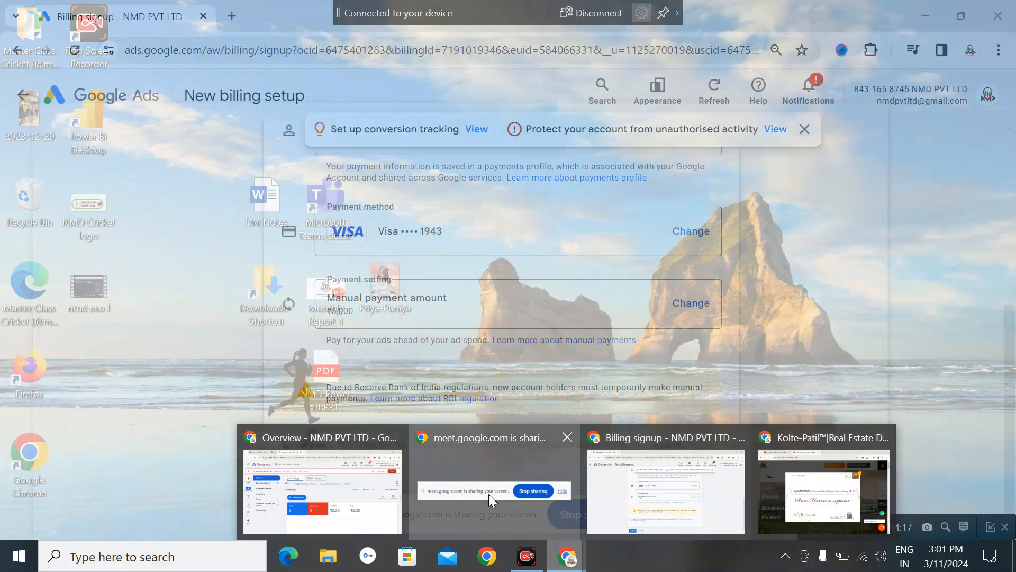
left_click(489, 495)
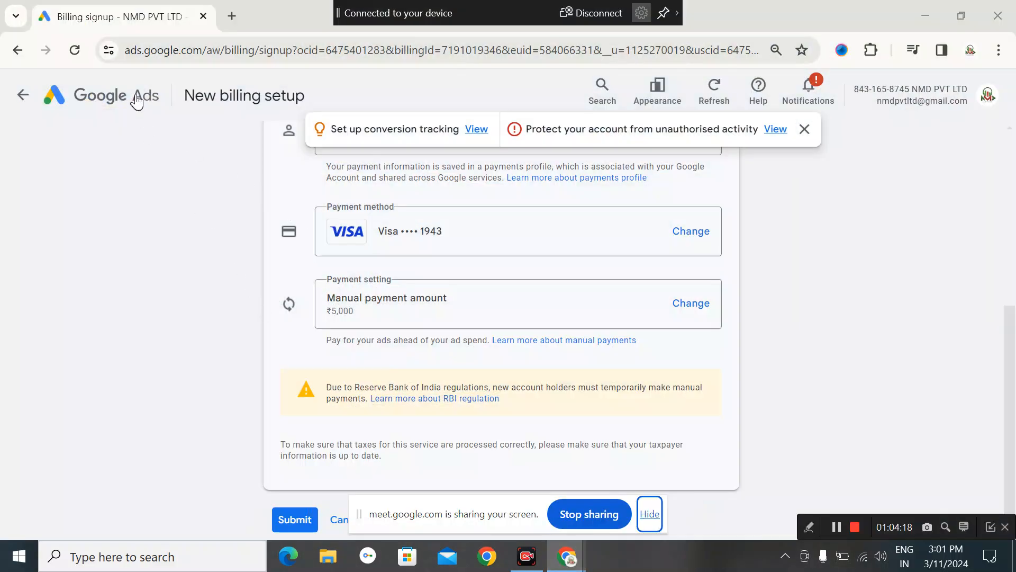
left_click(488, 557)
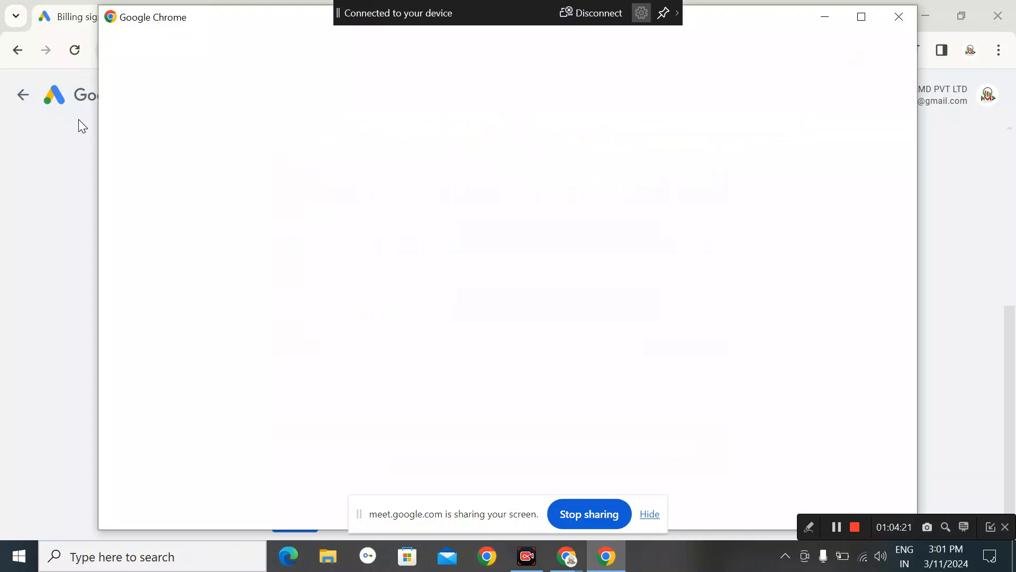
left_click(898, 18)
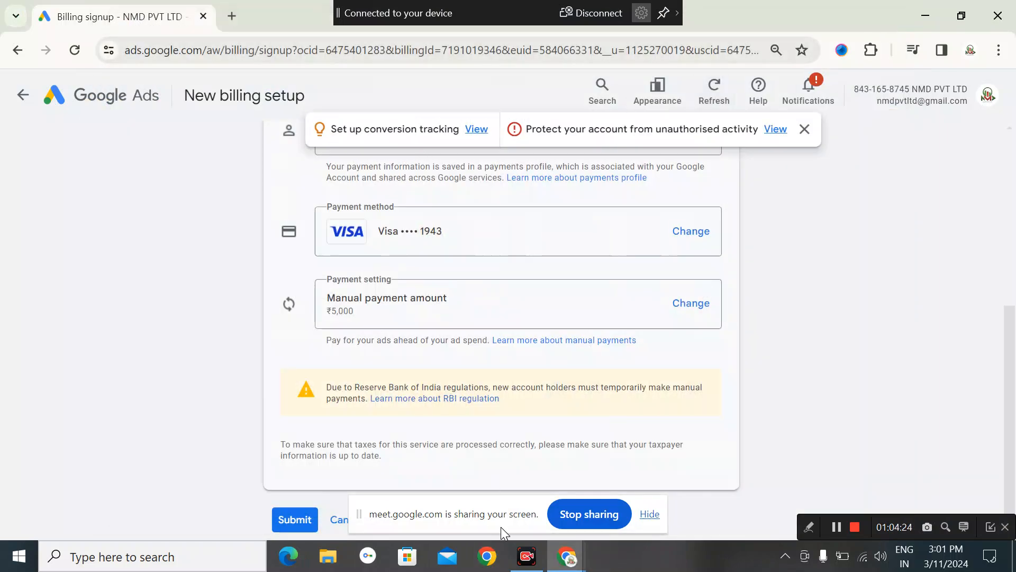
Switch to the Google Meet call in the other browser window and hide the screen-sharing notice.
mouse_move(569, 562)
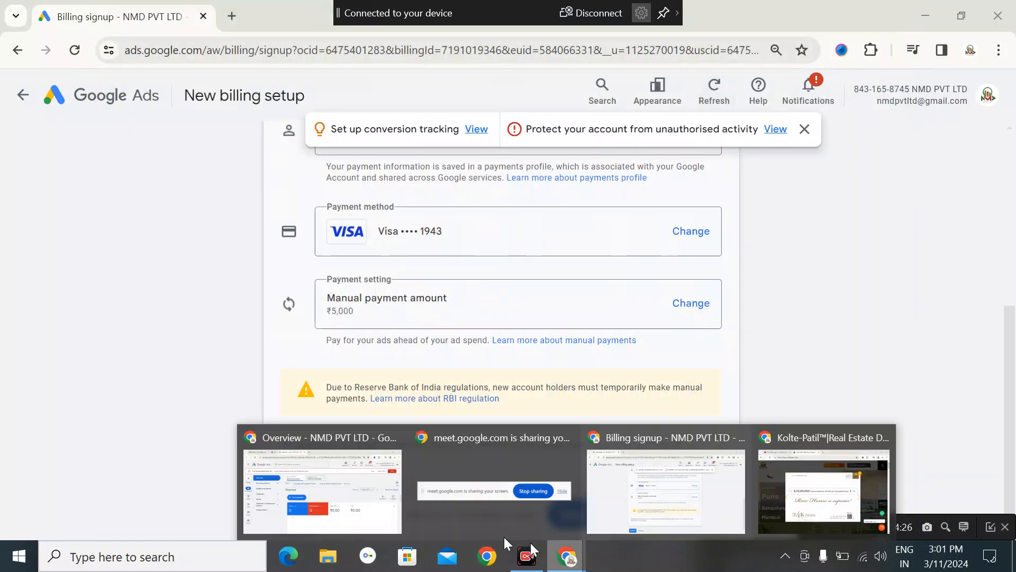
left_click(314, 497)
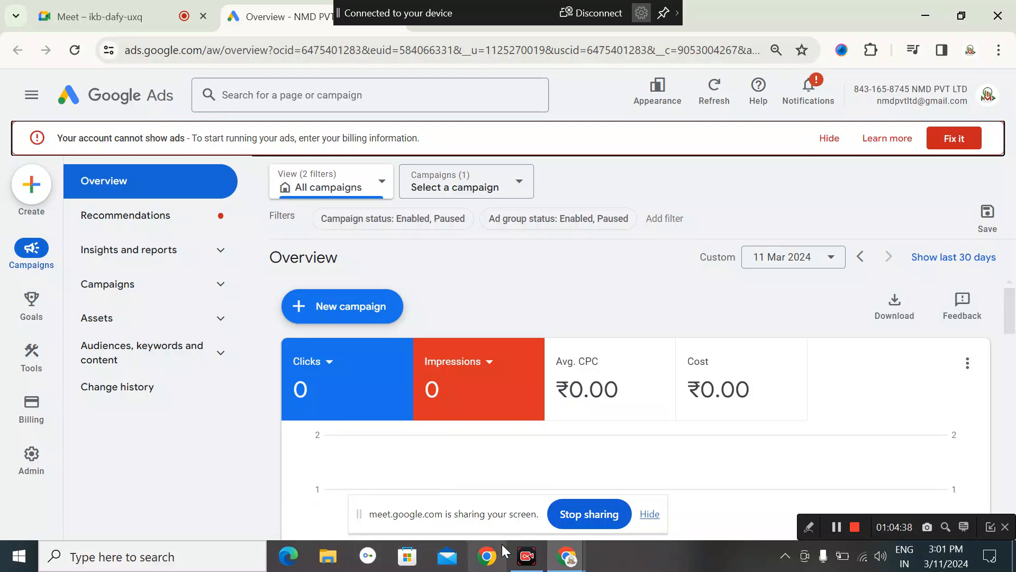
left_click(484, 559)
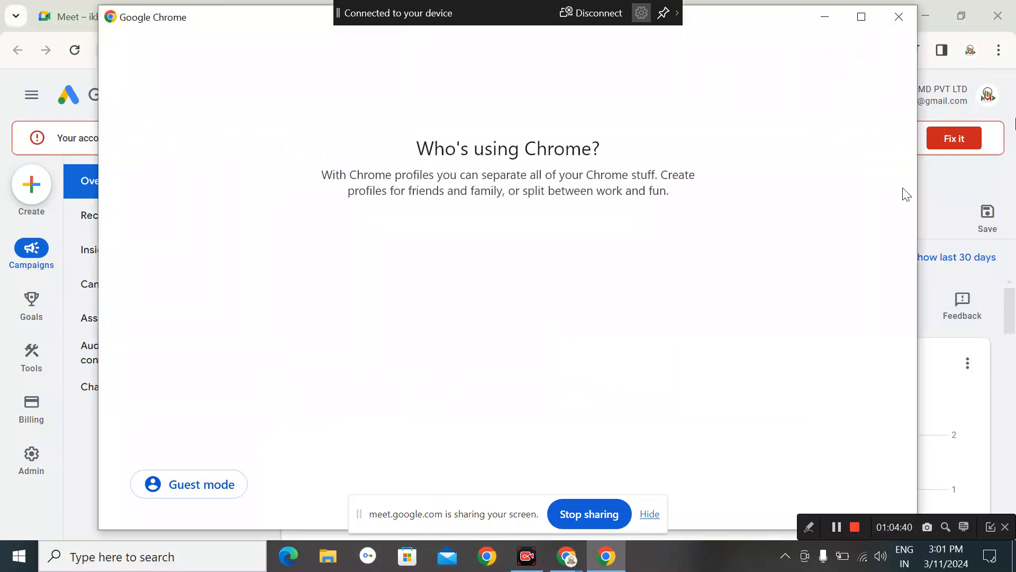
left_click(904, 25)
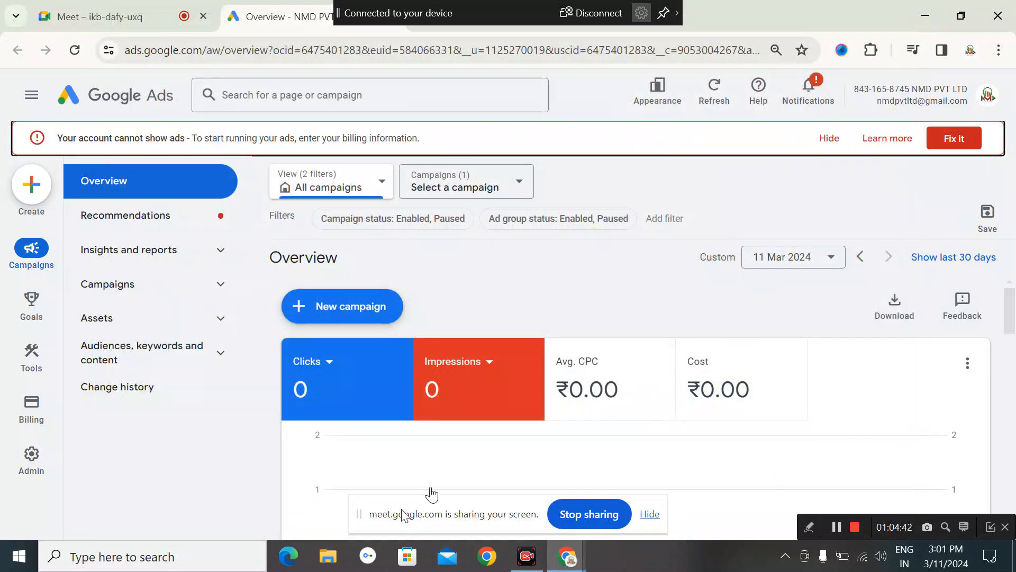
left_click(113, 15)
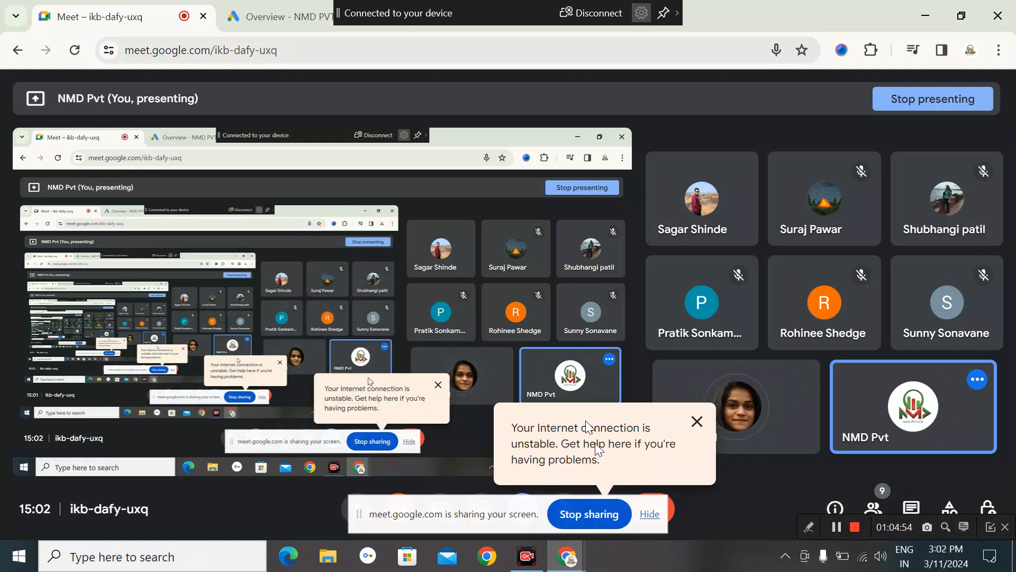
left_click(650, 514)
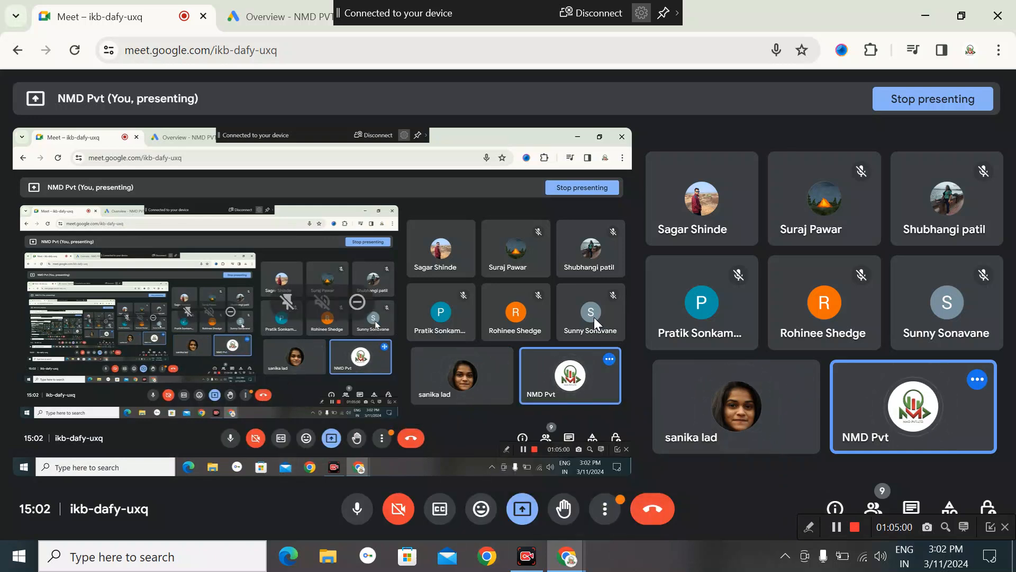
Mute and unmute the microphone as needed during the Meet call, and leave the meeting.
left_click(348, 511)
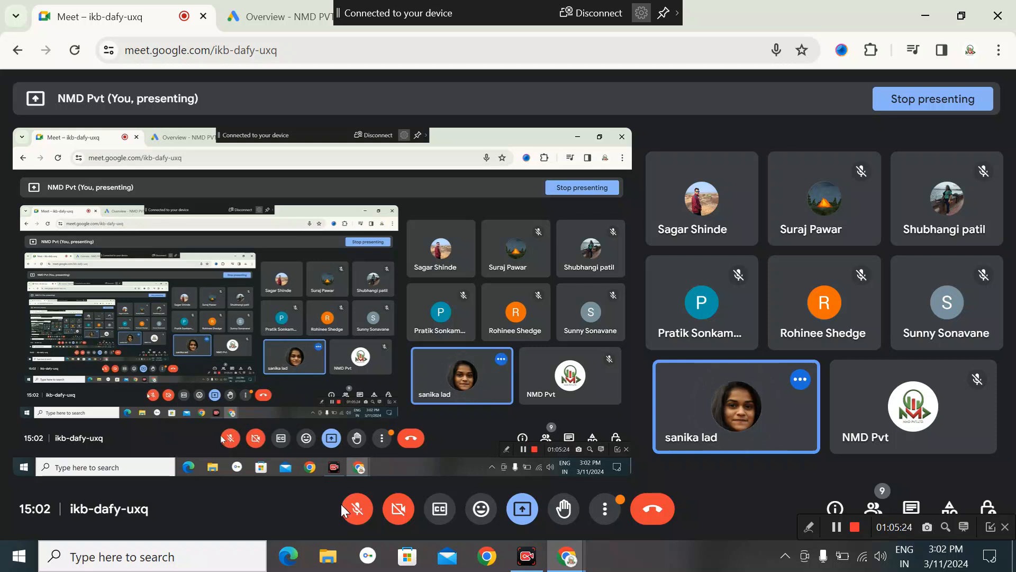
left_click(360, 518)
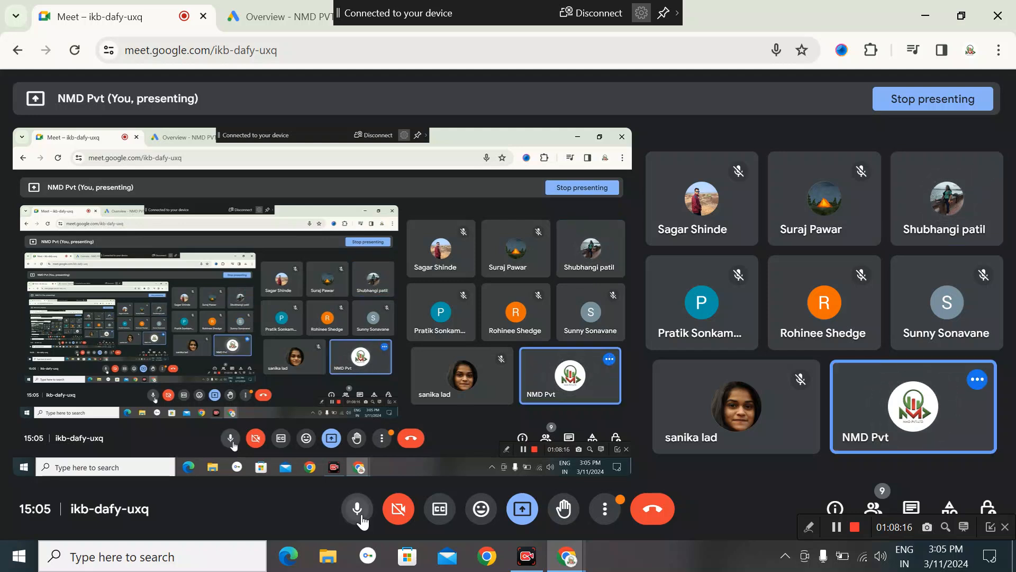
left_click(362, 519)
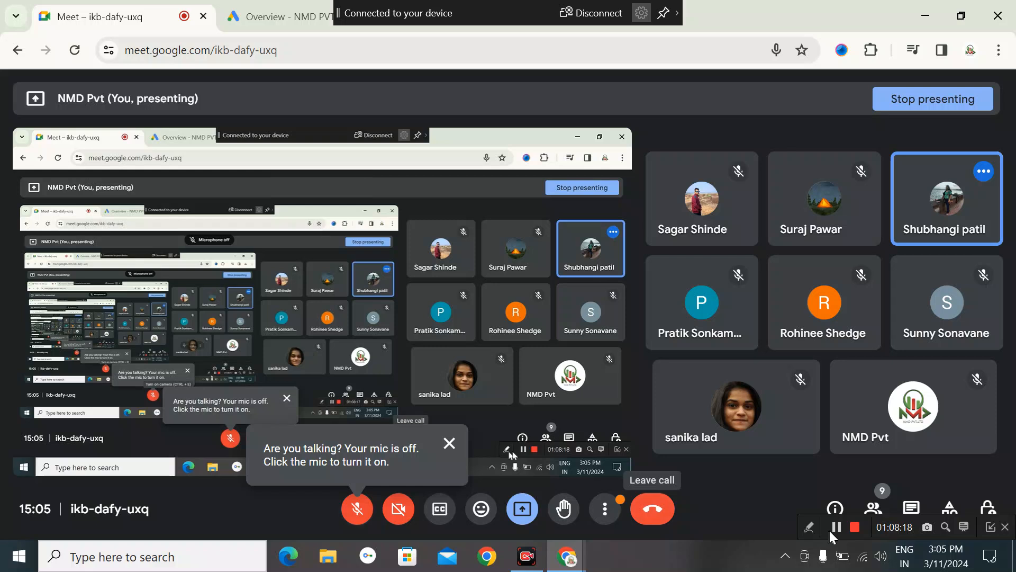
left_click(358, 511)
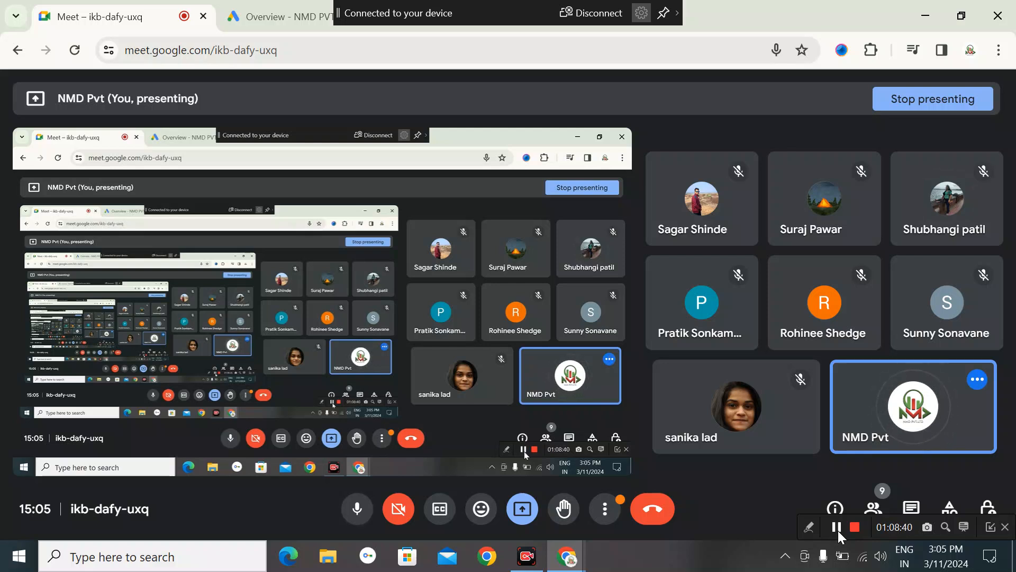
mouse_move(816, 451)
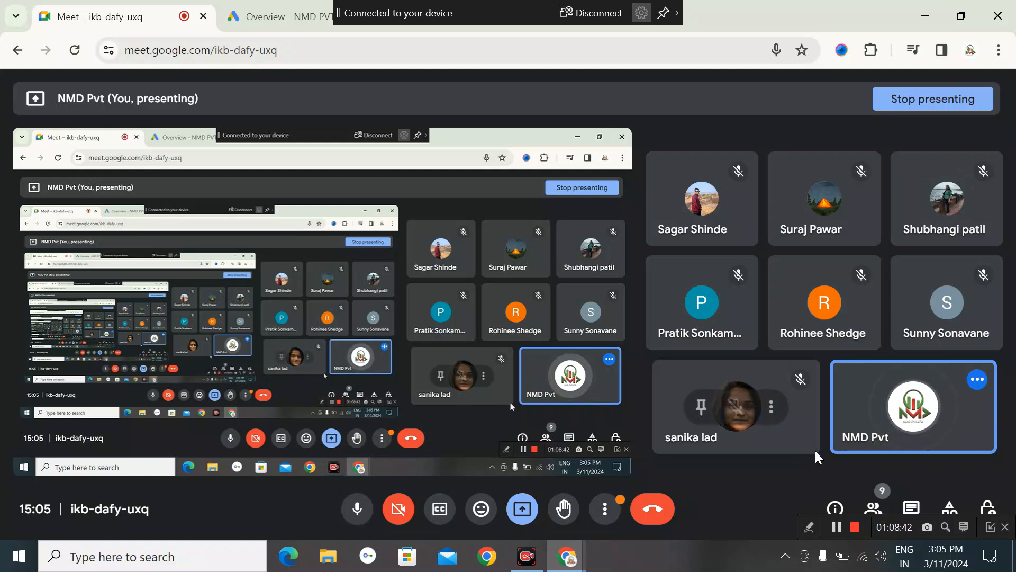
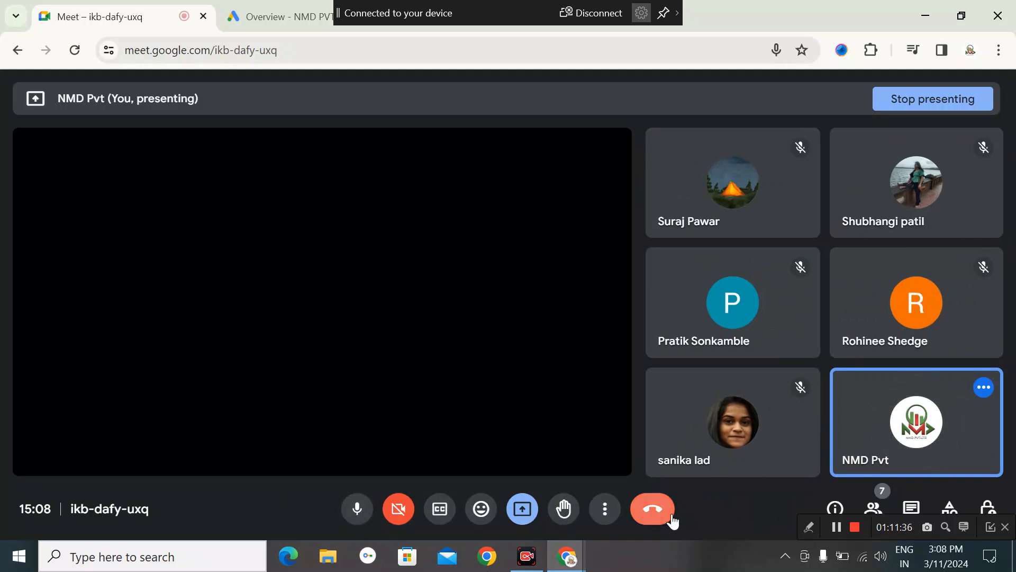
left_click(671, 517)
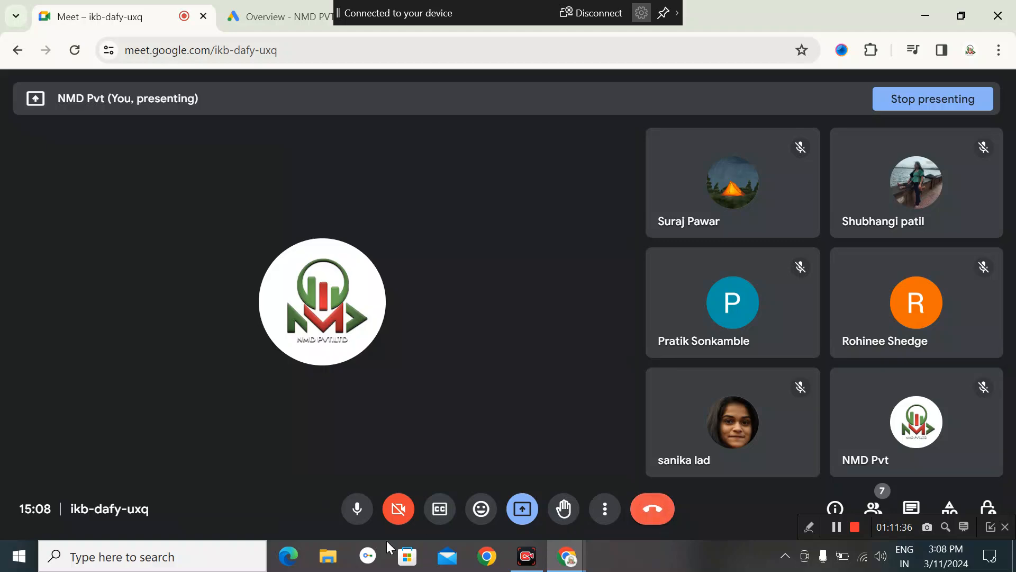